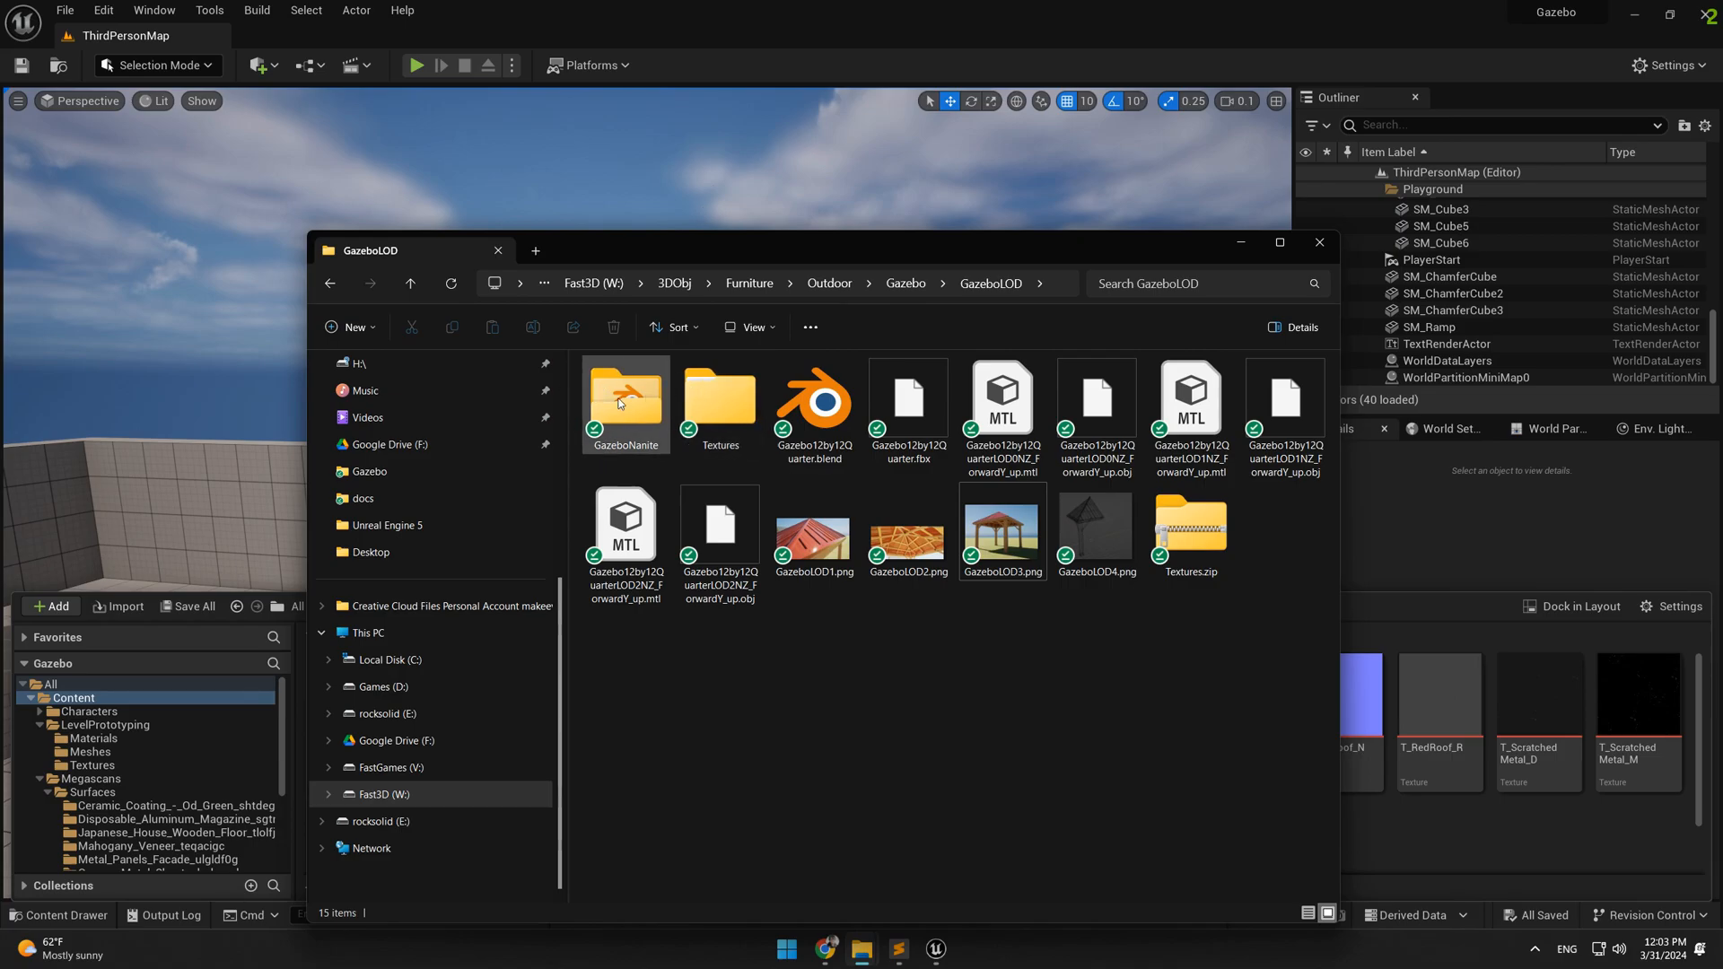
Open the GazeboNanite folder and select Gazebo12by12Nanite.fbx, with the file window moved aside
{"action": "left_click", "coordinate": [909, 403]}
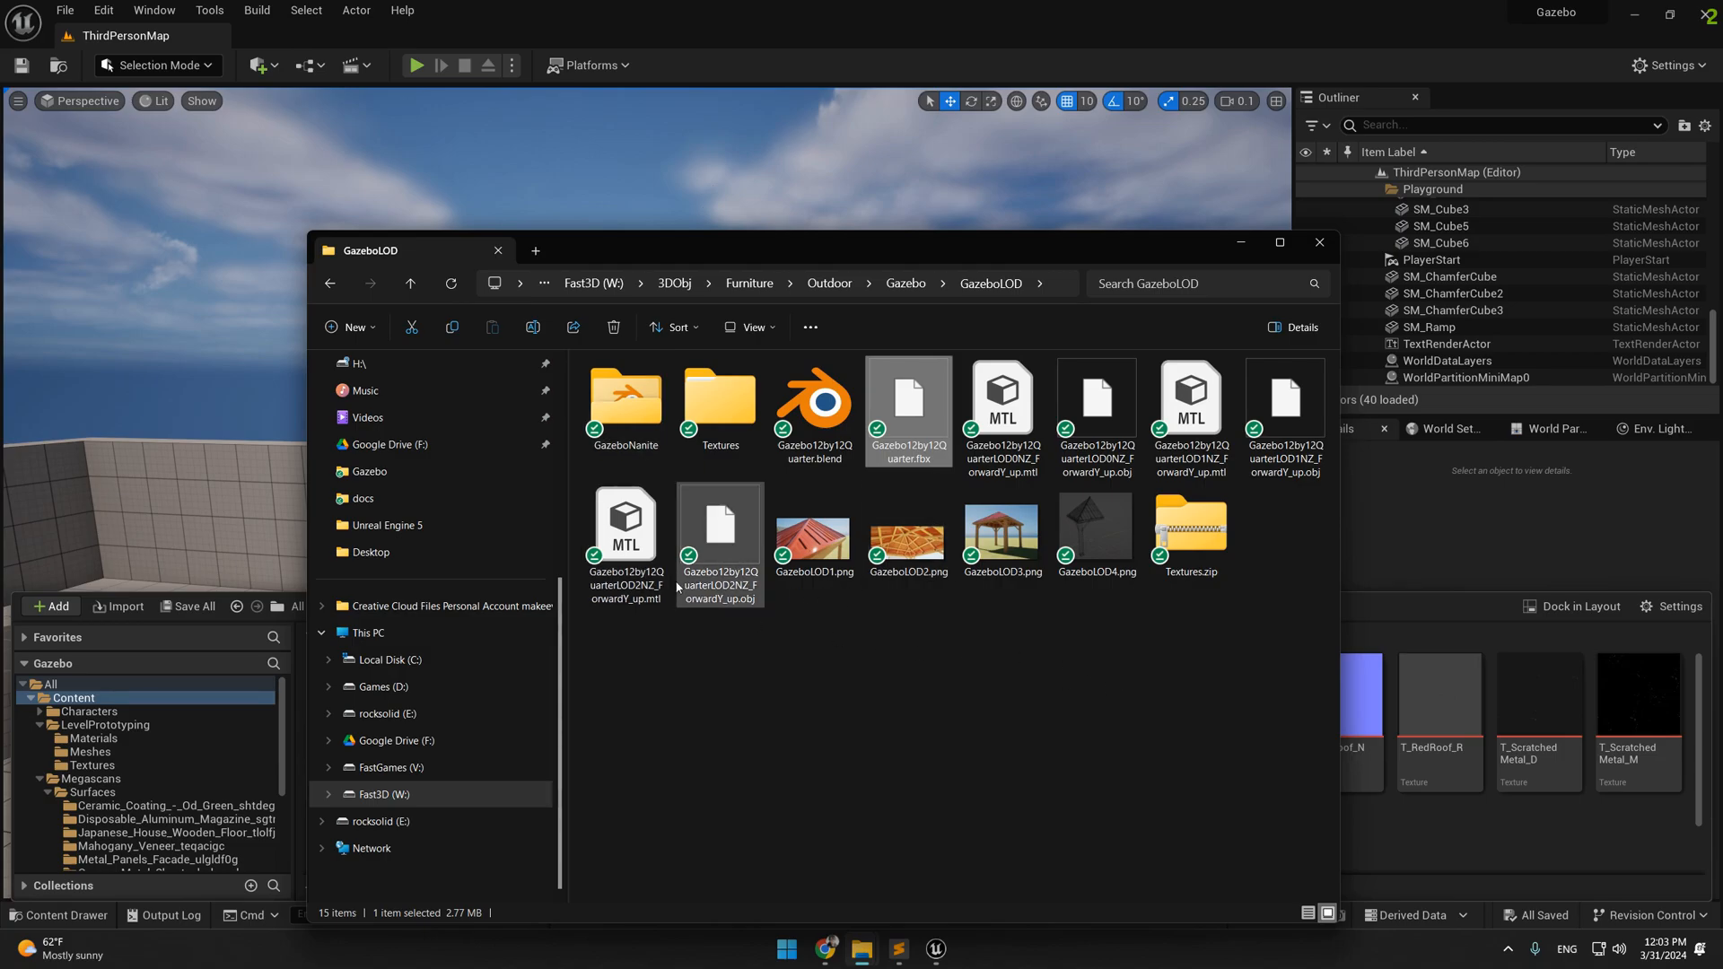
{"action": "double_click", "coordinate": [631, 407]}
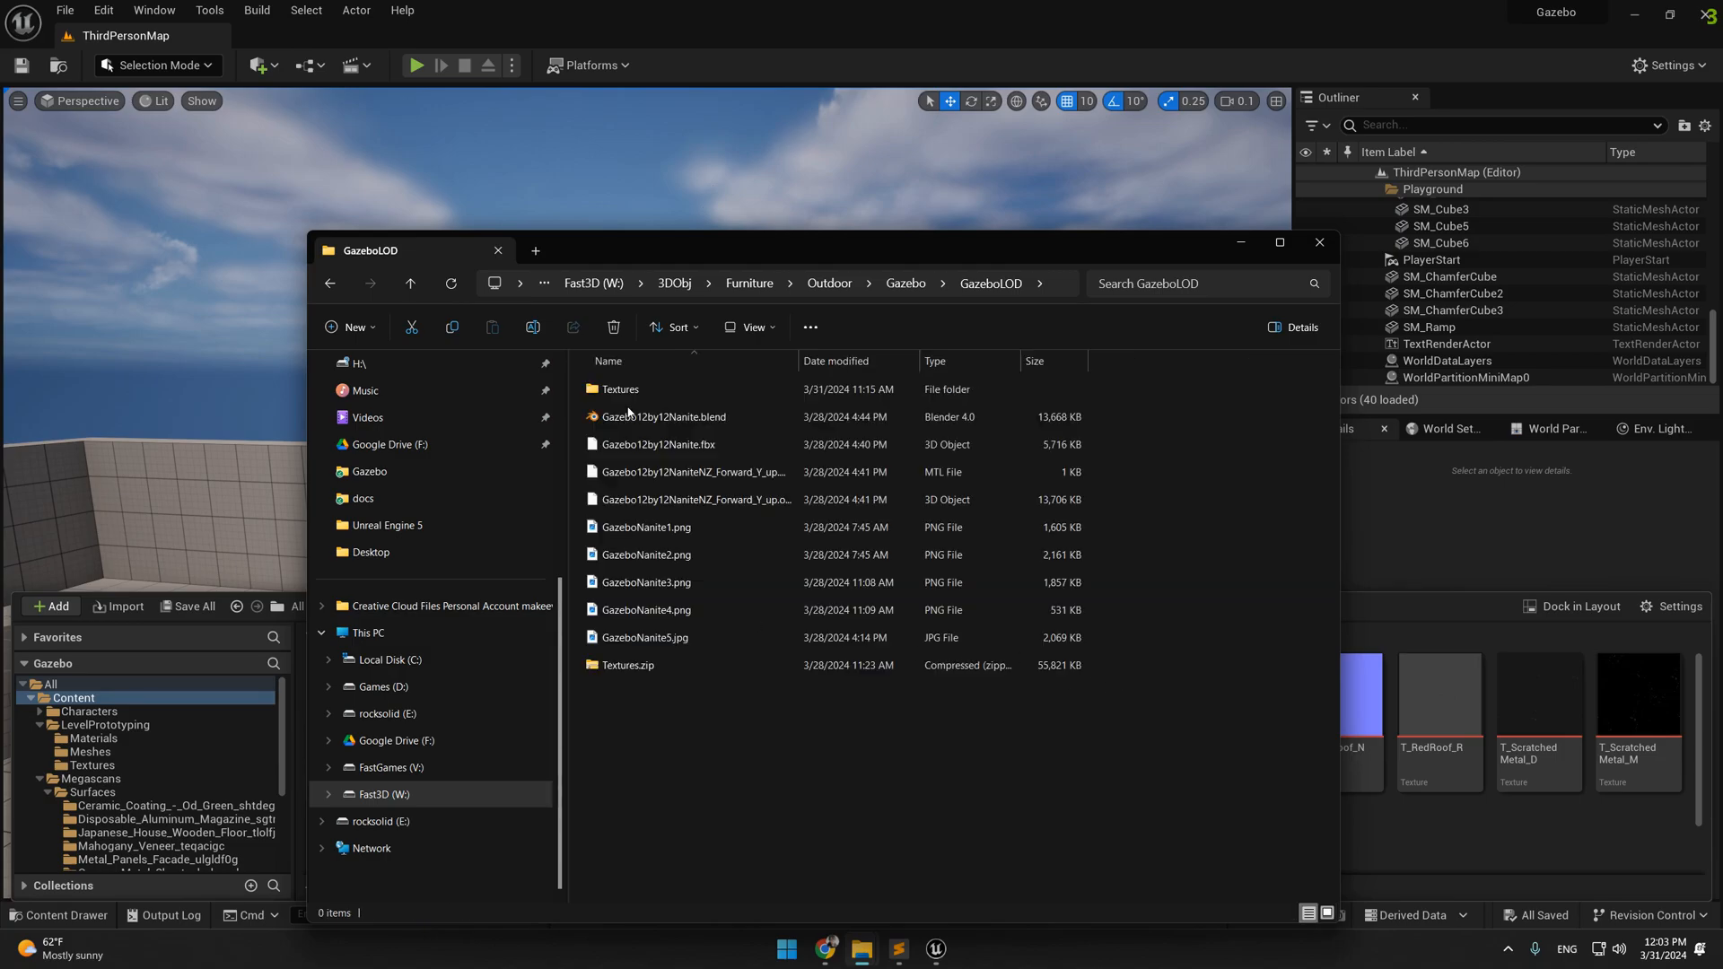
{"action": "left_click", "coordinate": [708, 448]}
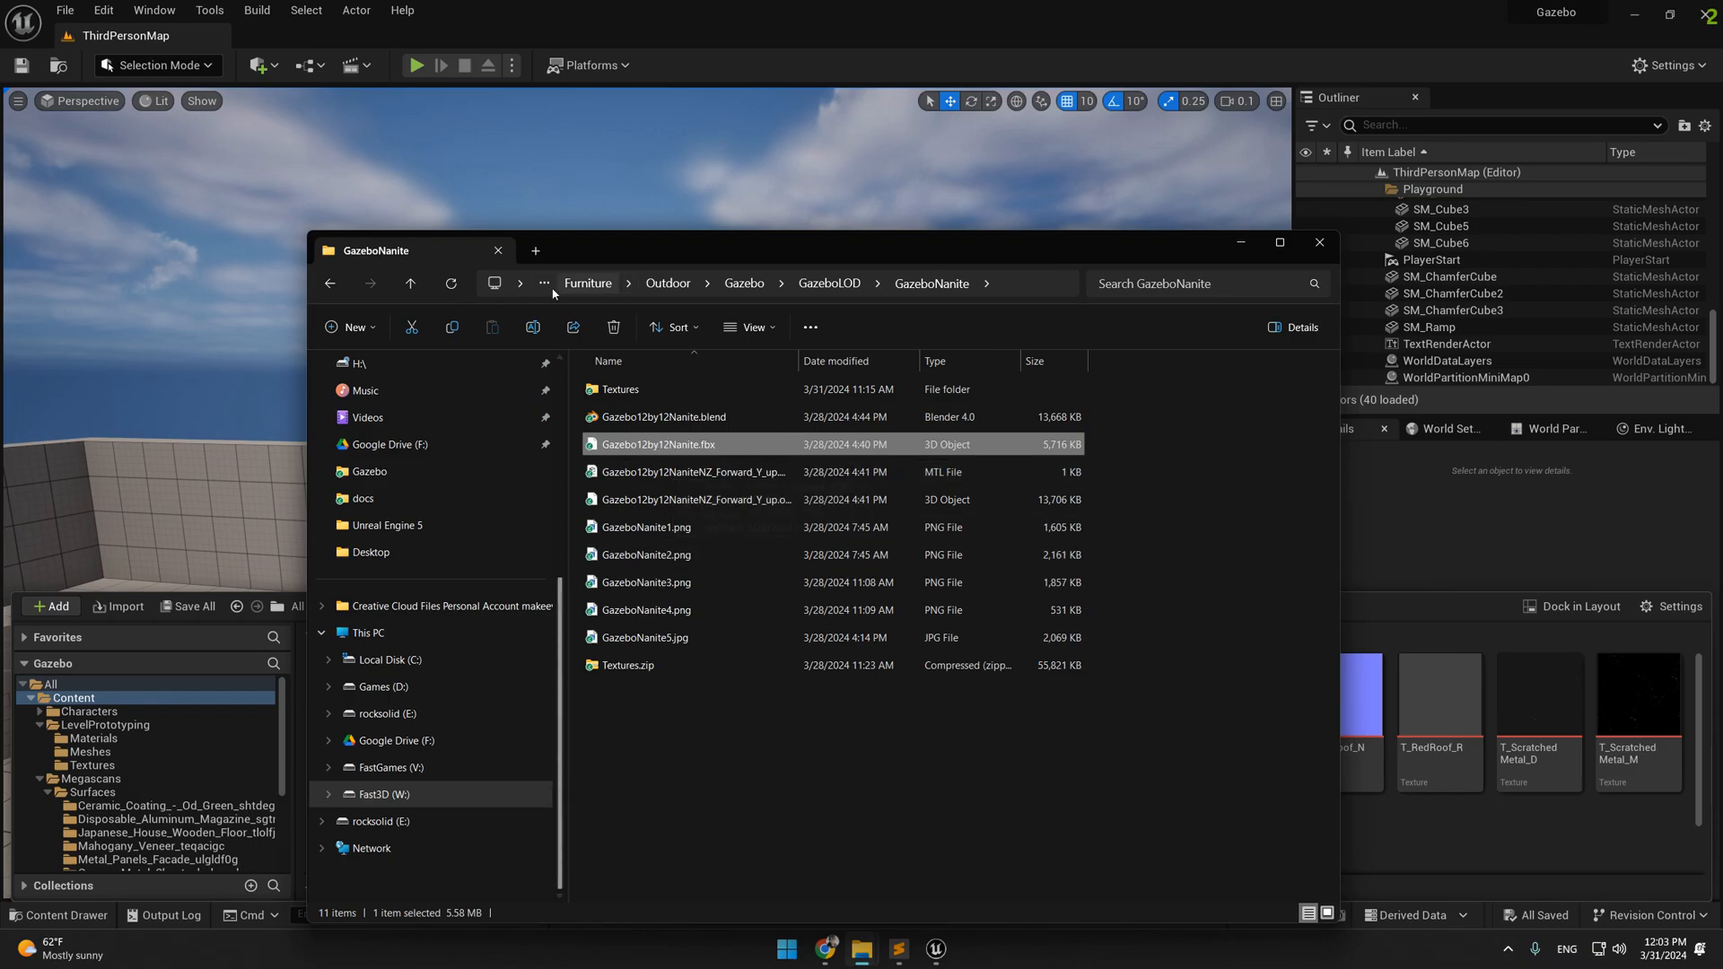
{"action": "left_click_drag", "start_coordinate": [810, 244], "coordinate": [1274, 185]}
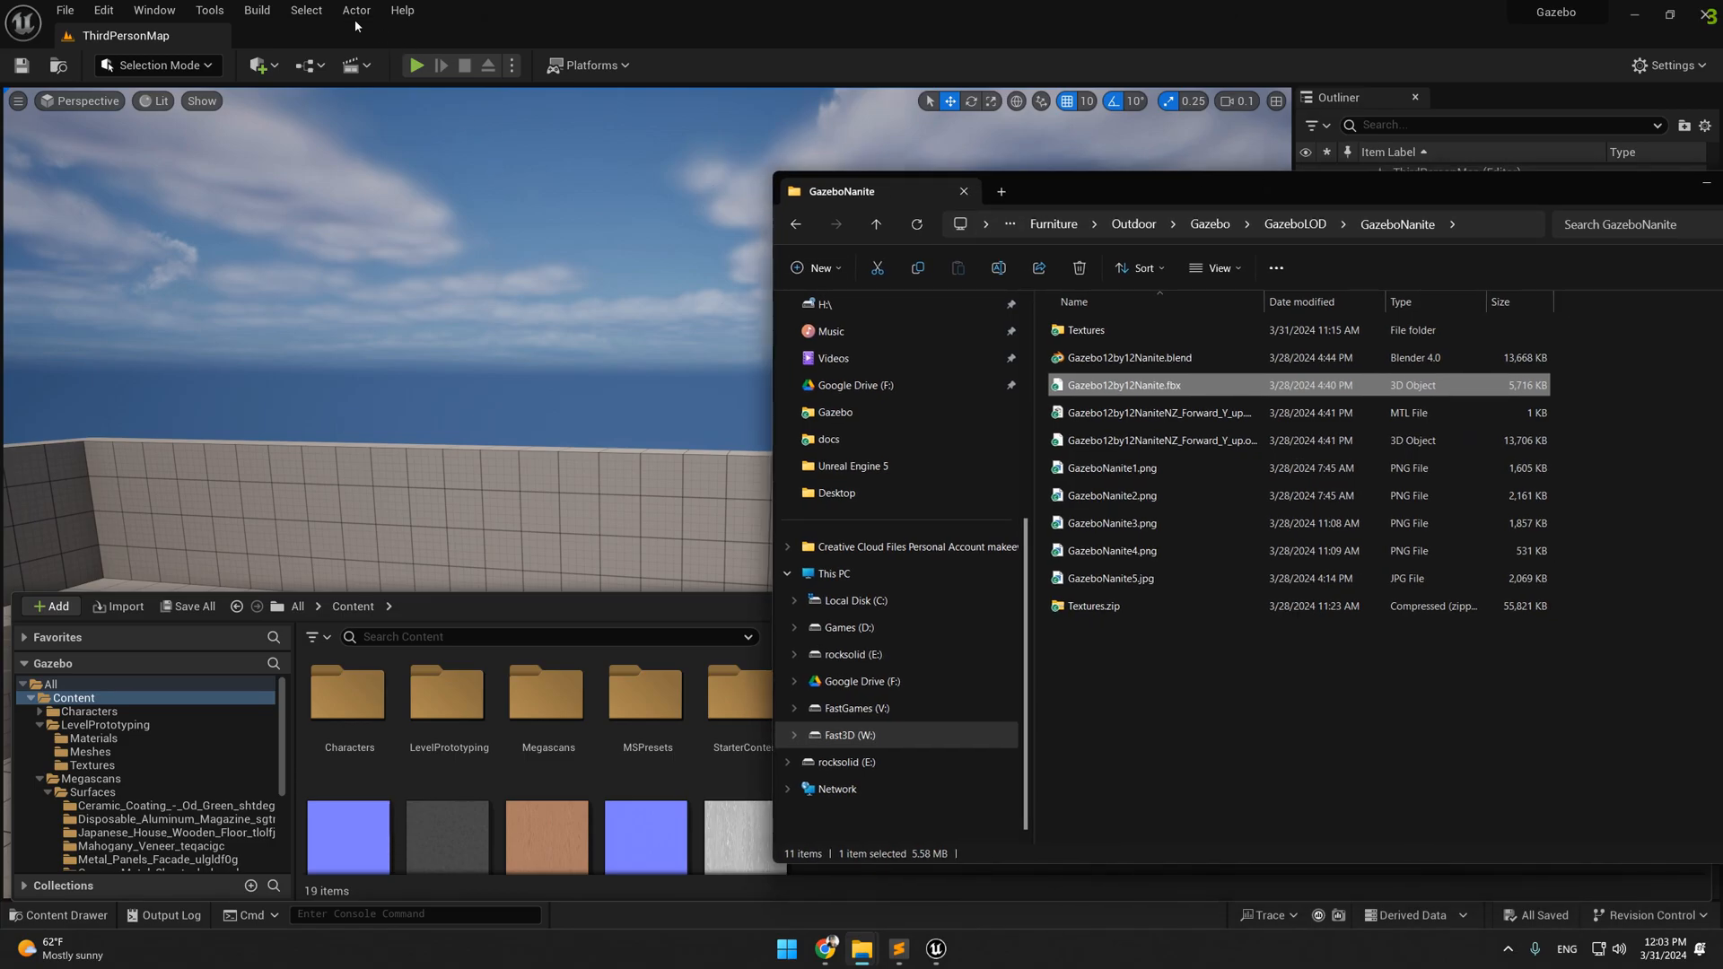
Bring Gazebo12by12Nanite.fbx from the file window into the Gazebo project's Content folder to start its import
{"action": "left_click", "coordinate": [655, 27]}
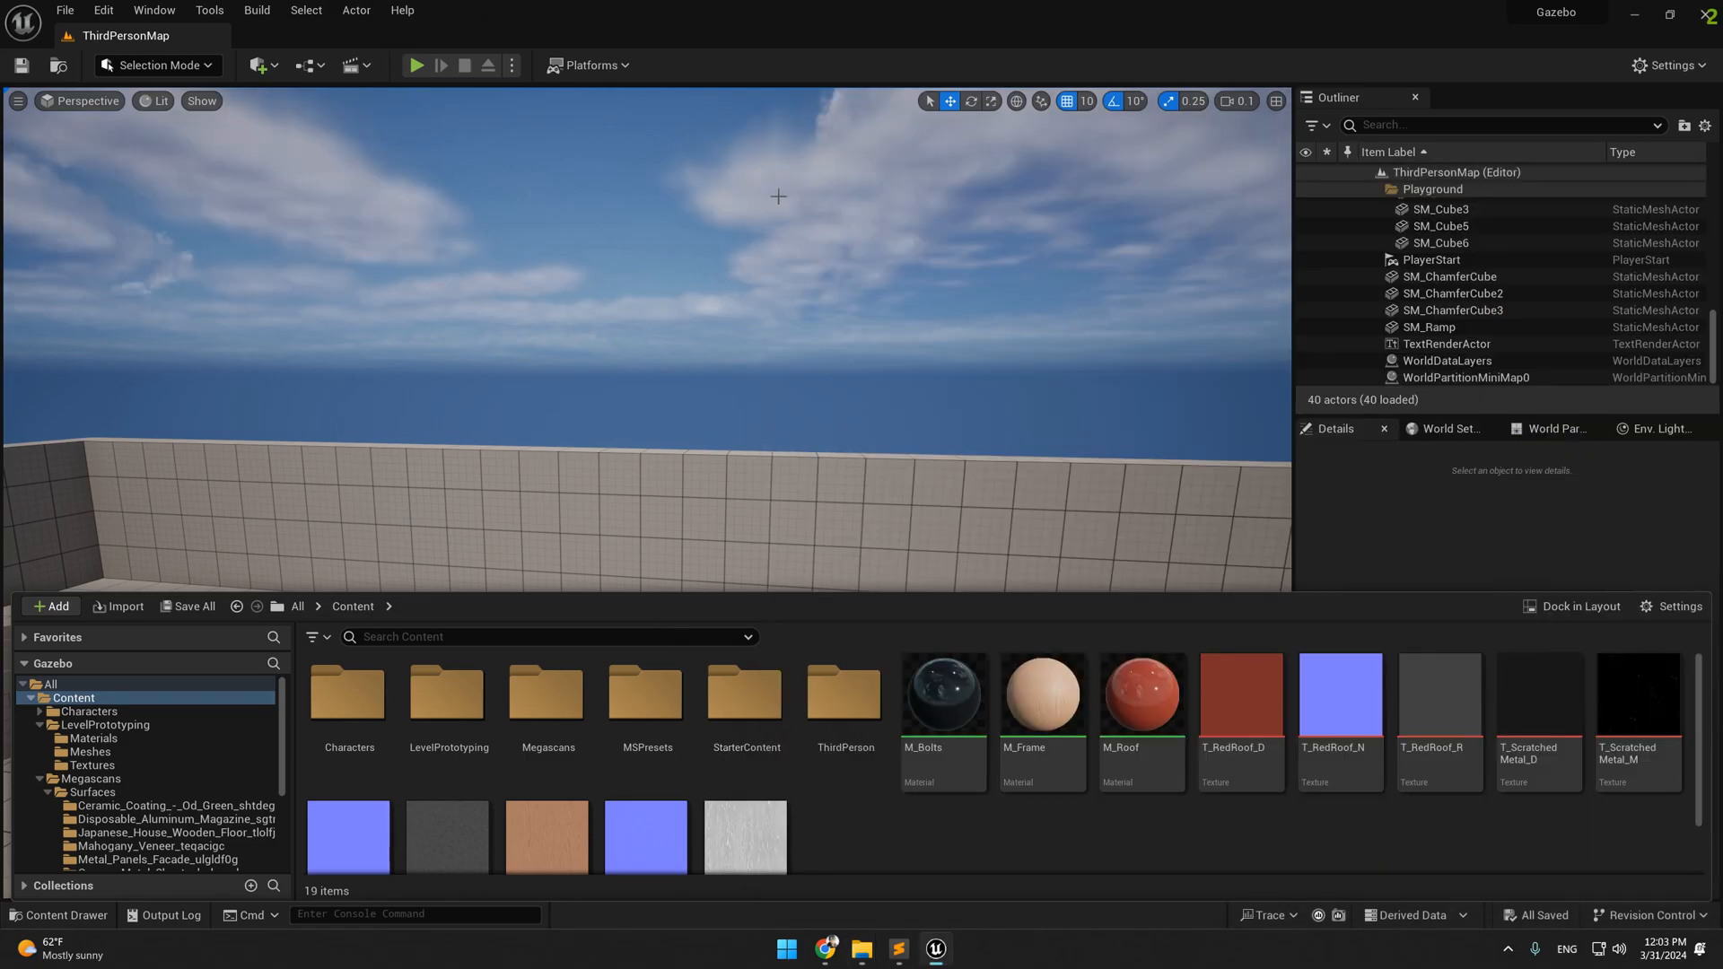
{"action": "right_click_drag", "start_coordinate": [953, 328], "coordinate": [888, 327]}
{"action": "key", "text": "ctrl+space"}
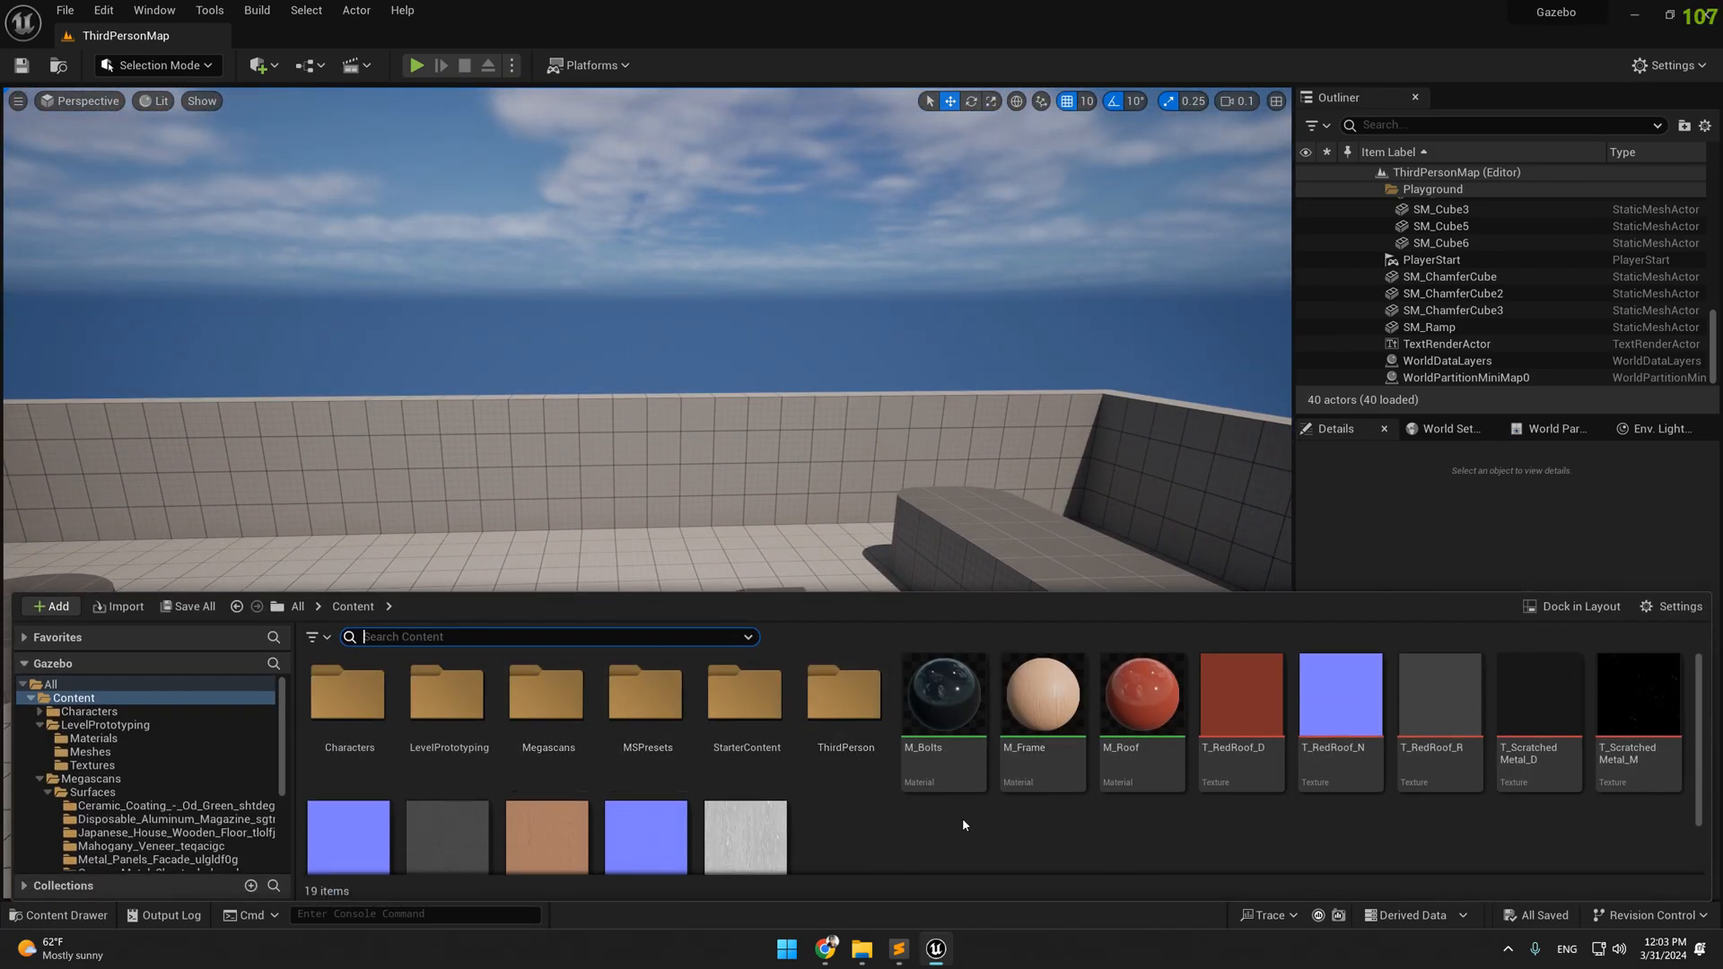
{"action": "mouse_move", "coordinate": [871, 958]}
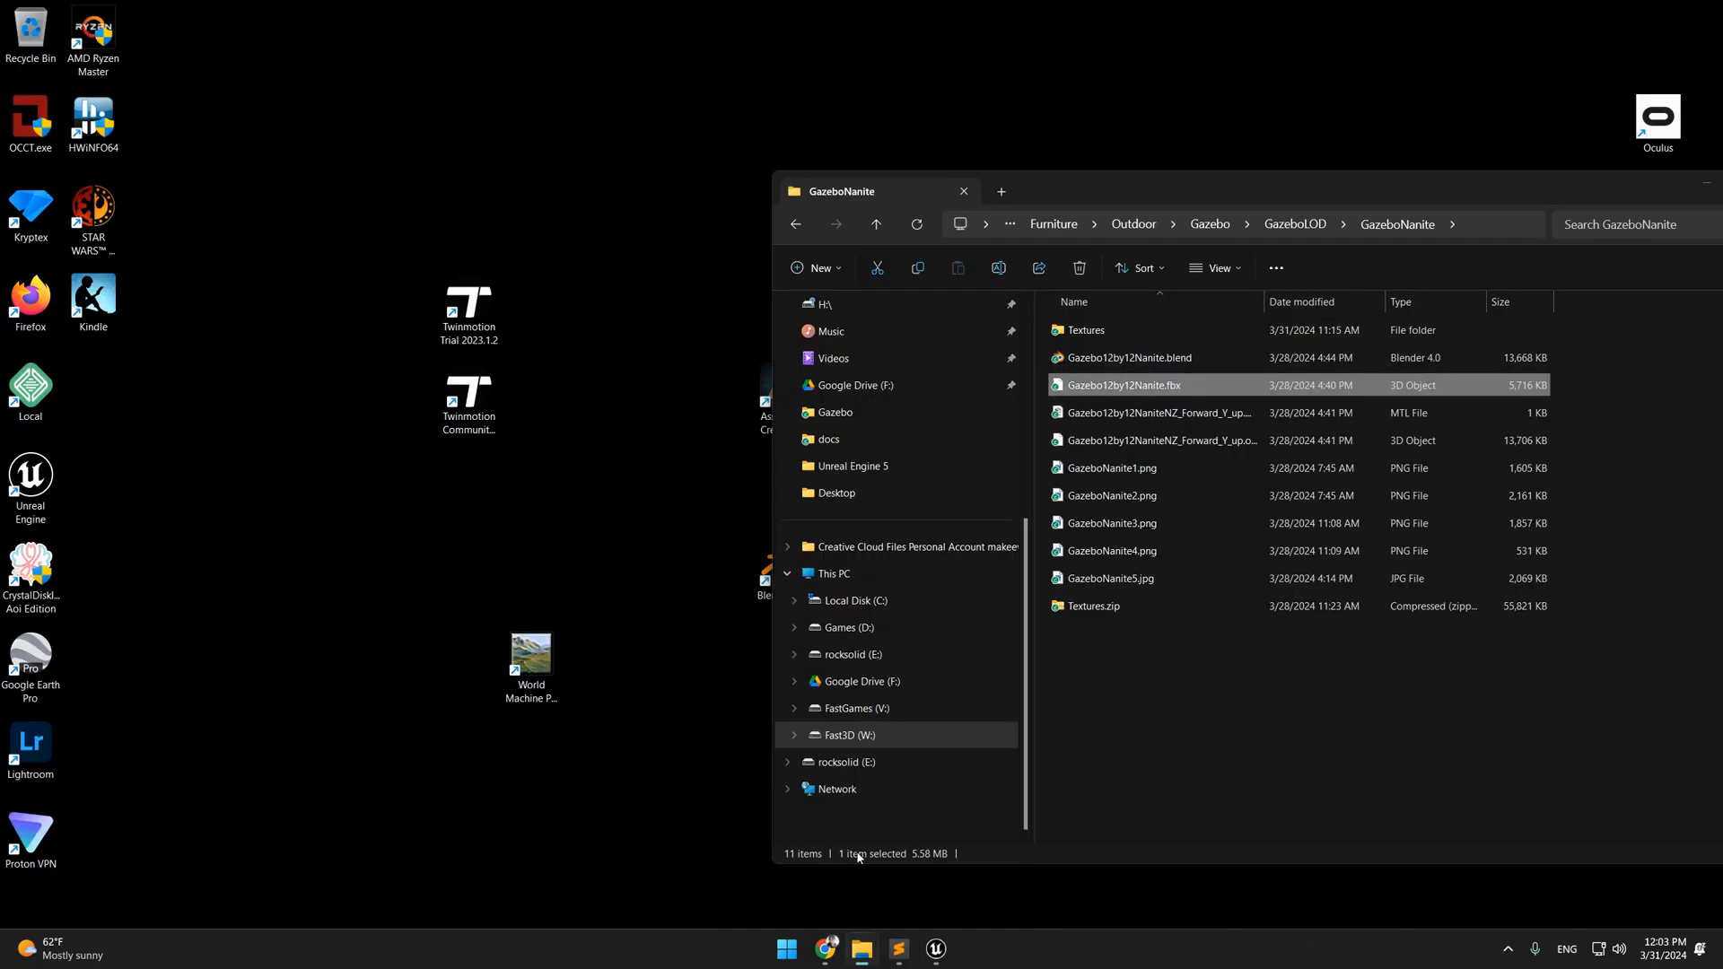
{"action": "left_click", "coordinate": [820, 859]}
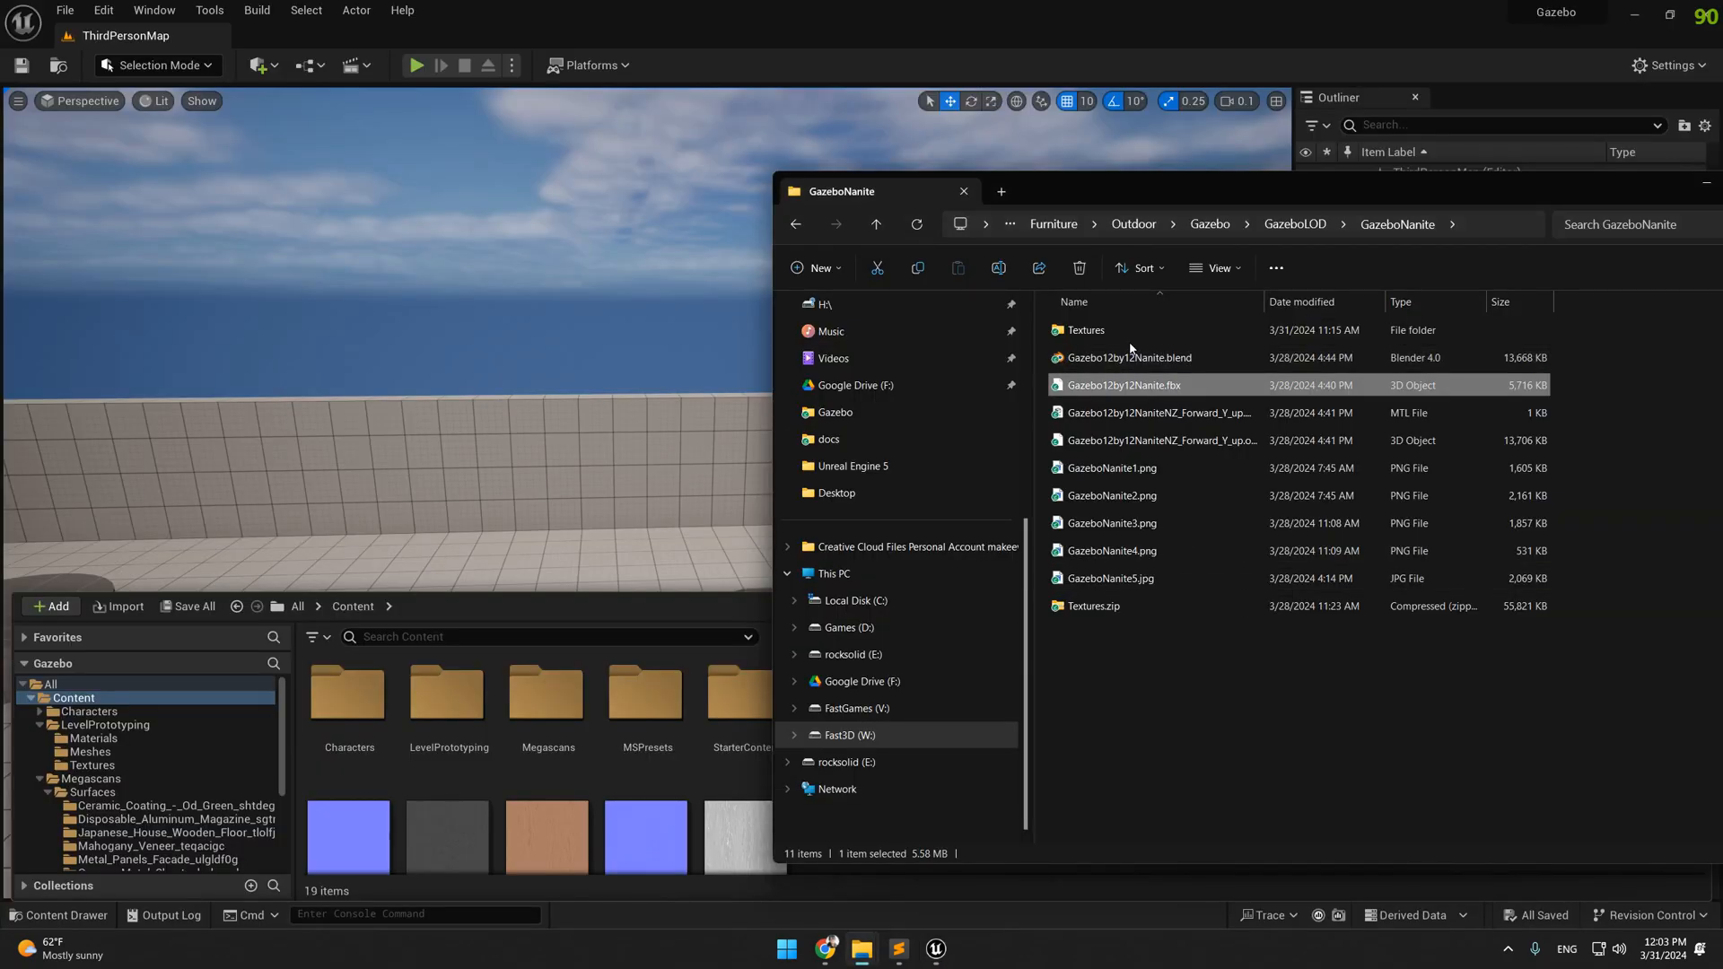
{"action": "left_click_drag", "start_coordinate": [1146, 391], "coordinate": [935, 882]}
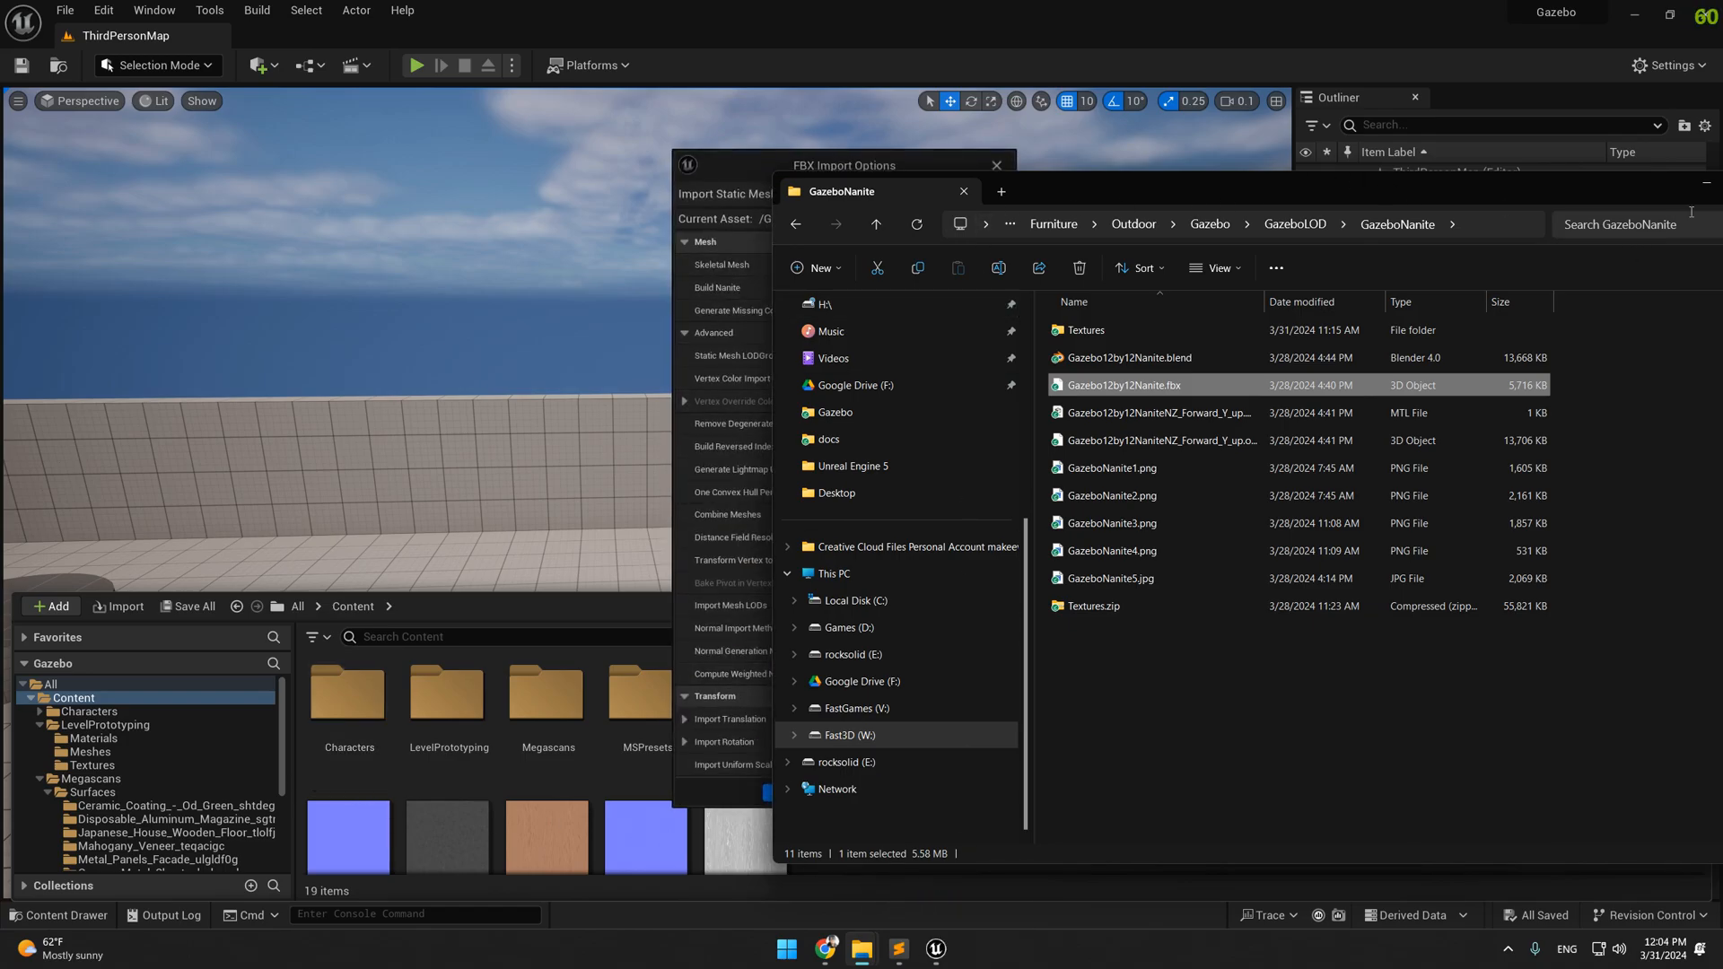
Import the gazebo as a static mesh with Build Nanite enabled and Import Mesh LODs disabled
{"action": "left_click", "coordinate": [1706, 183]}
{"action": "left_click_drag", "start_coordinate": [823, 161], "coordinate": [938, 215]}
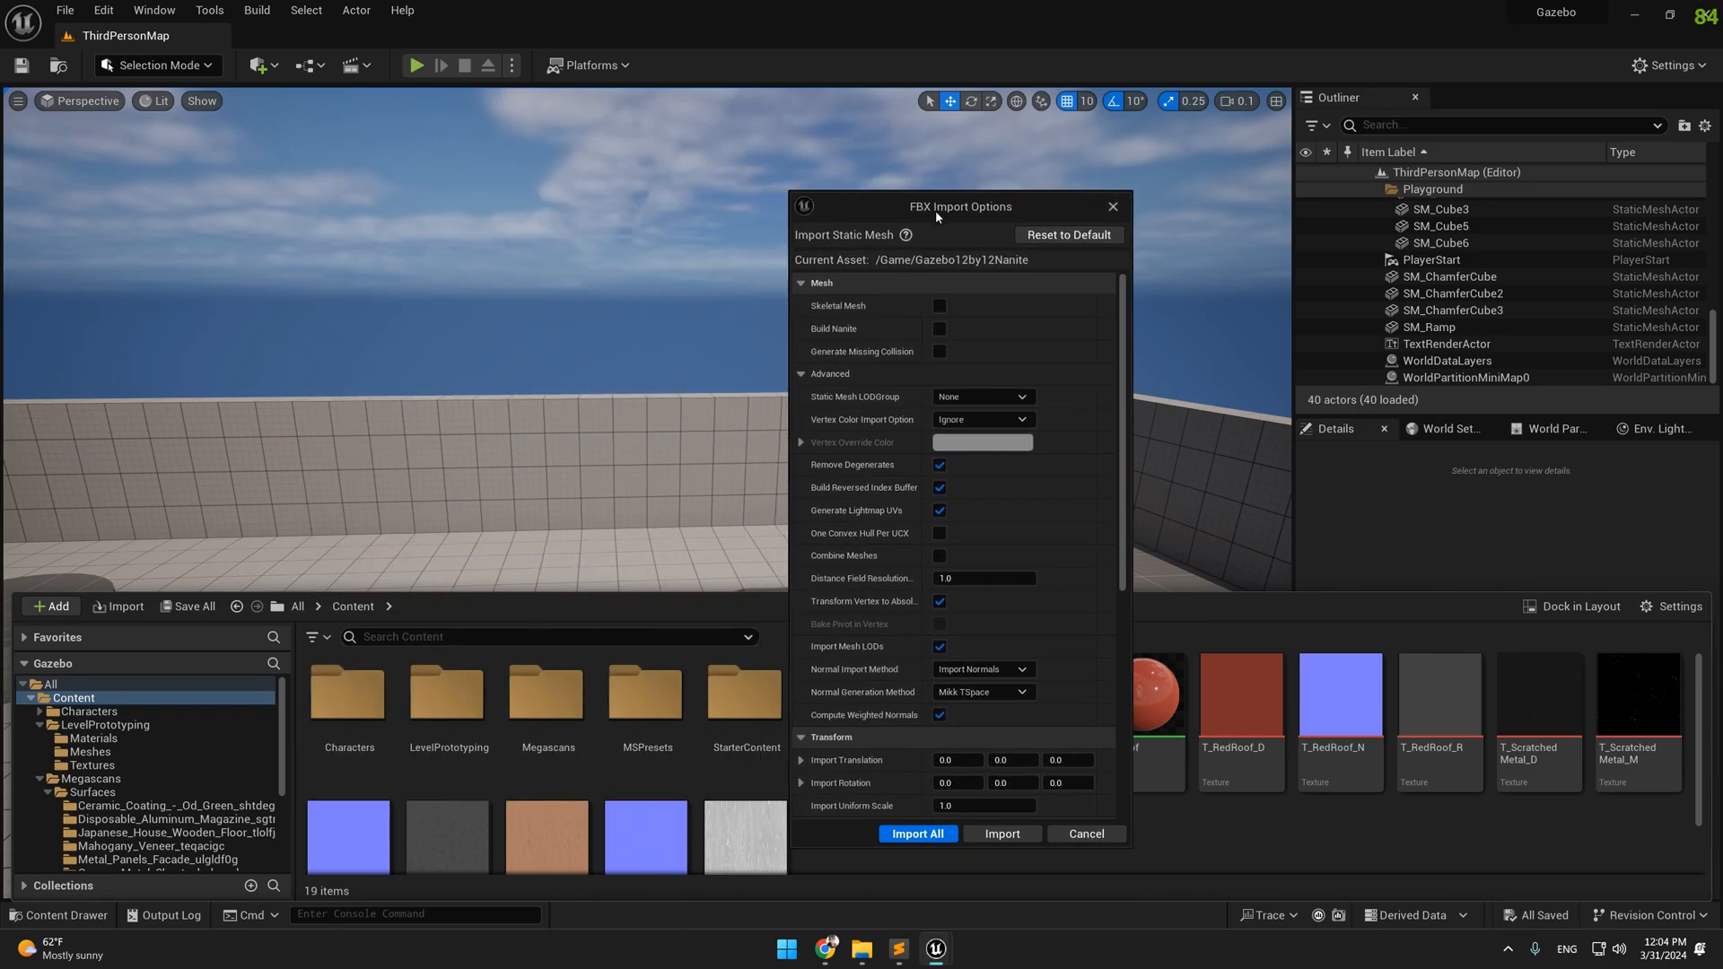
{"action": "left_click", "coordinate": [940, 331]}
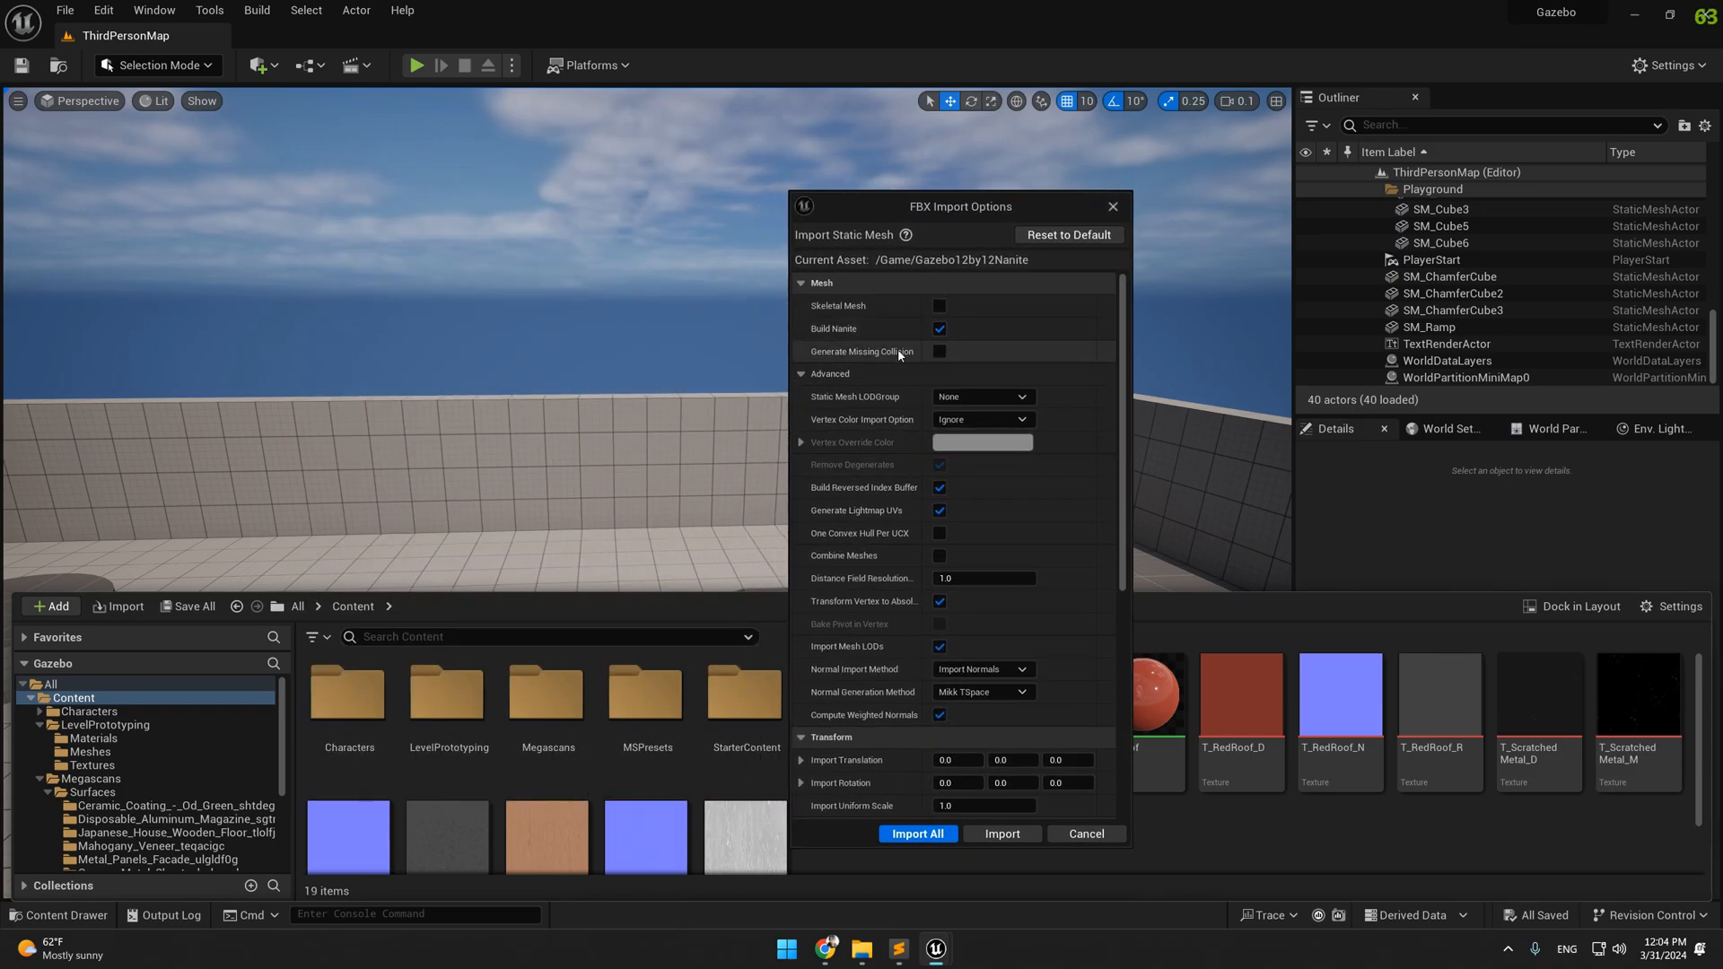
{"action": "scroll", "coordinate": [843, 556], "scroll_direction": "down", "scroll_amount": 2}
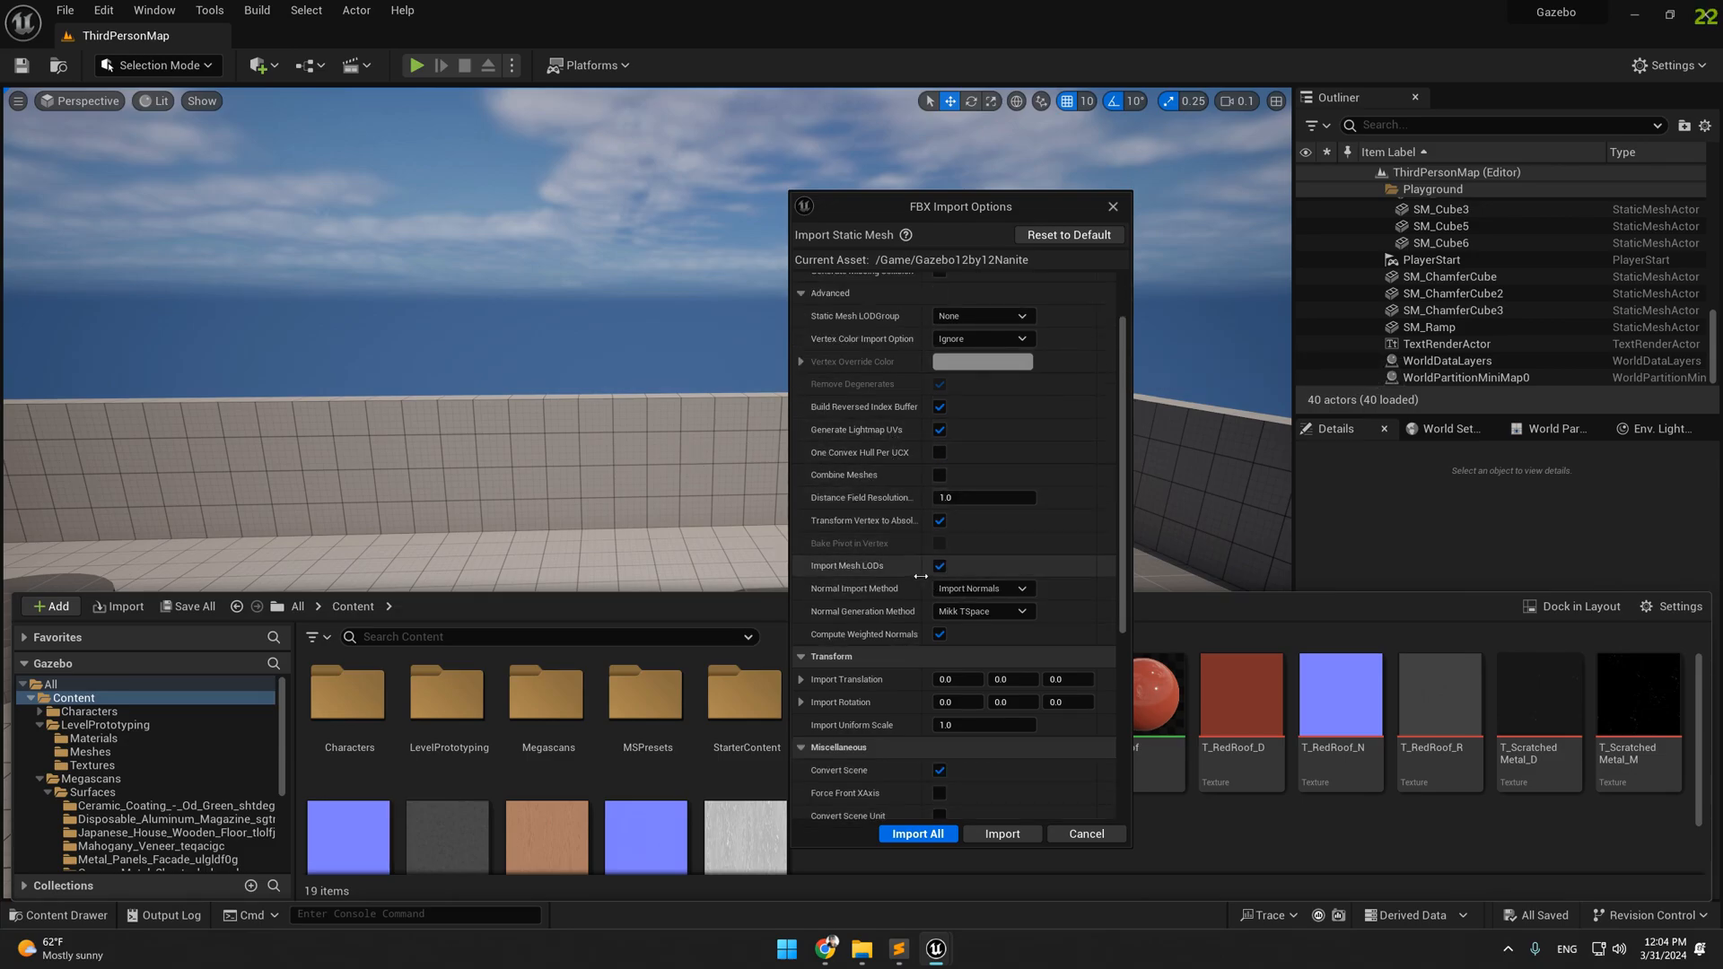
{"action": "left_click", "coordinate": [941, 567]}
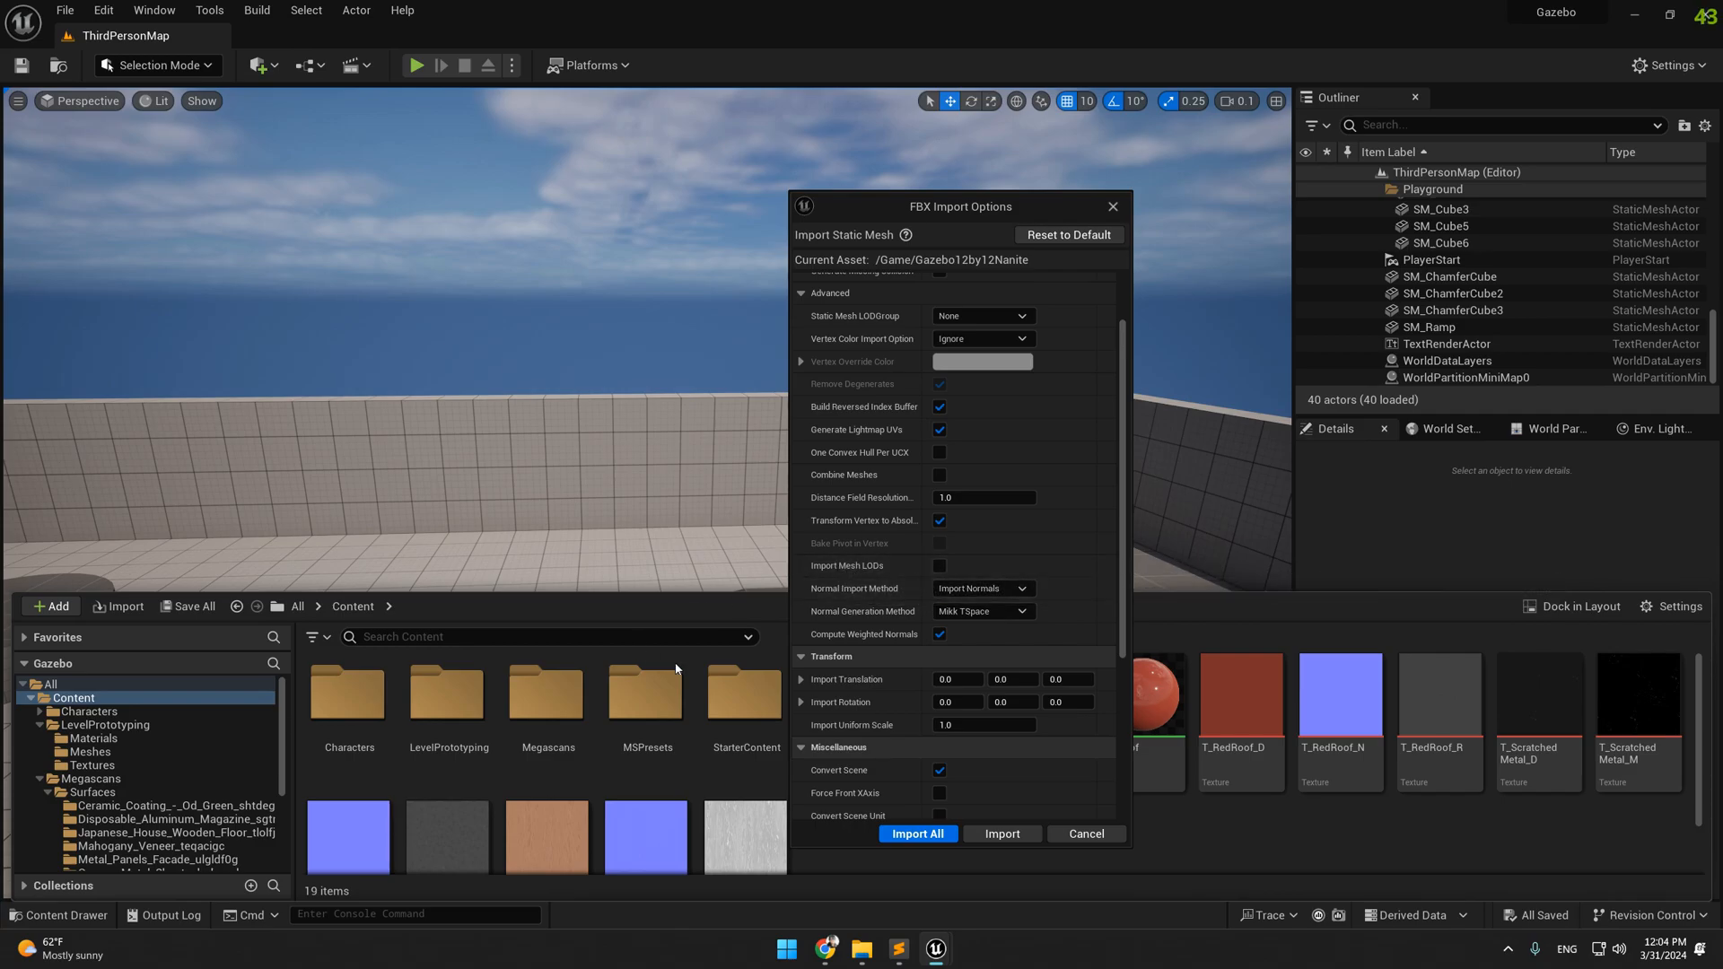
{"action": "left_click", "coordinate": [931, 834]}
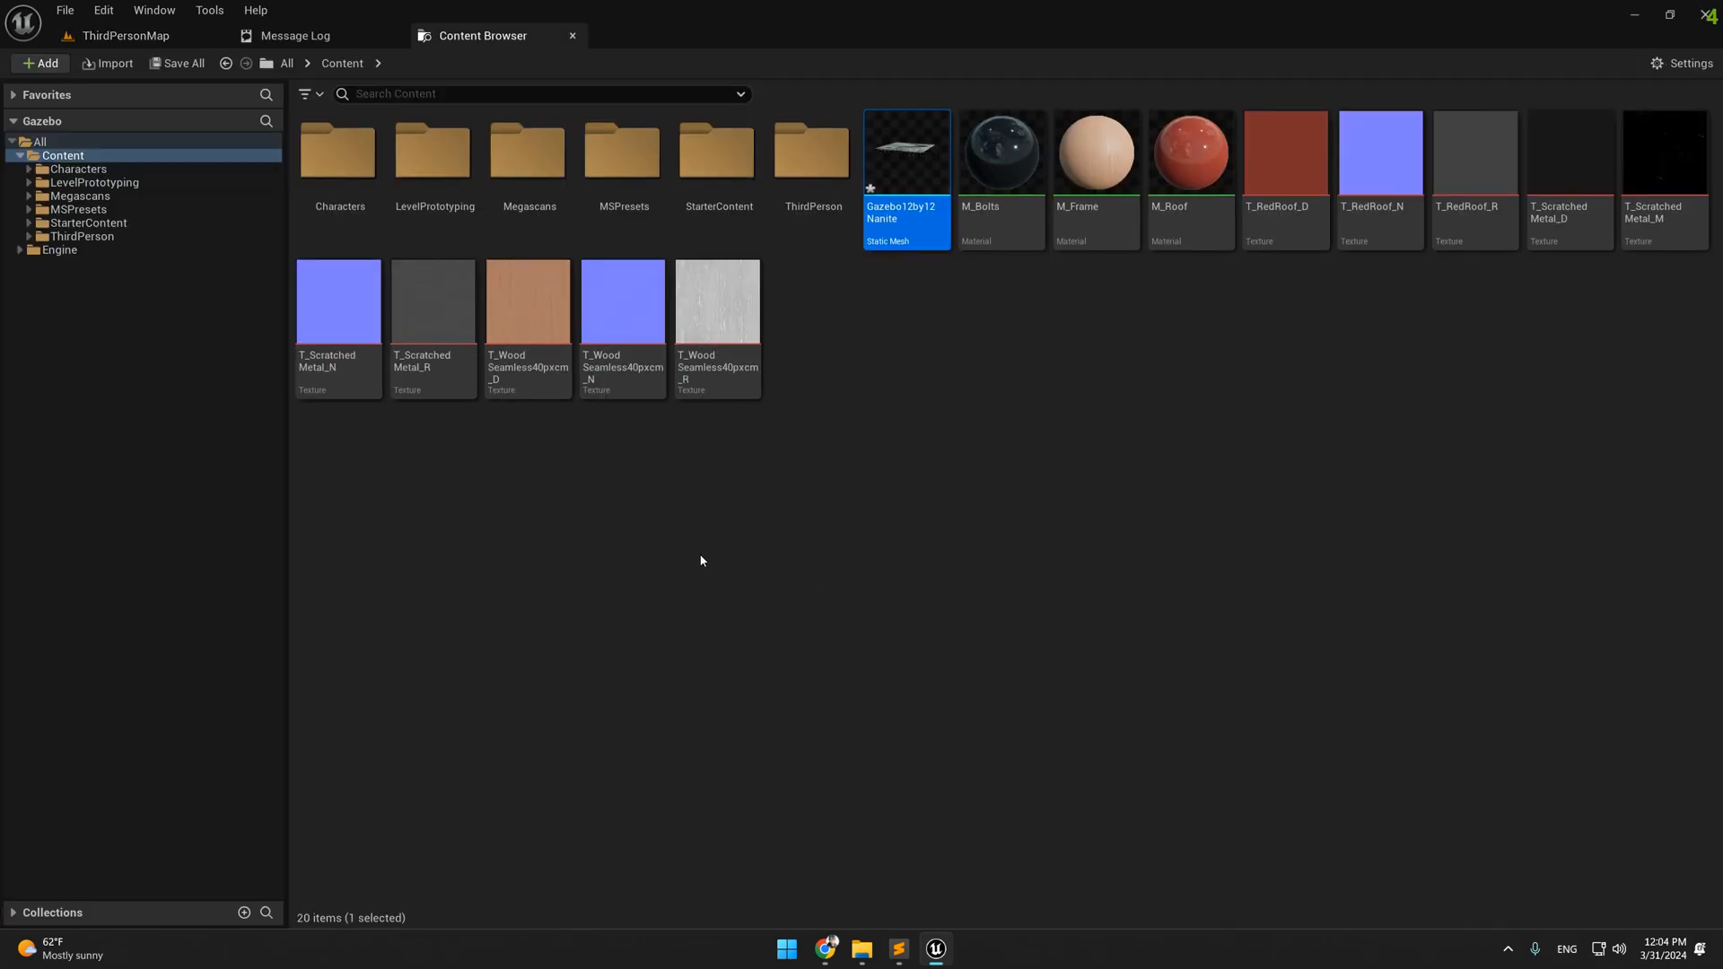
Open the Gazebo12by12Nanite mesh for editing and assign the wood M_Frame material to its Frame slot
{"action": "double_click", "coordinate": [897, 157]}
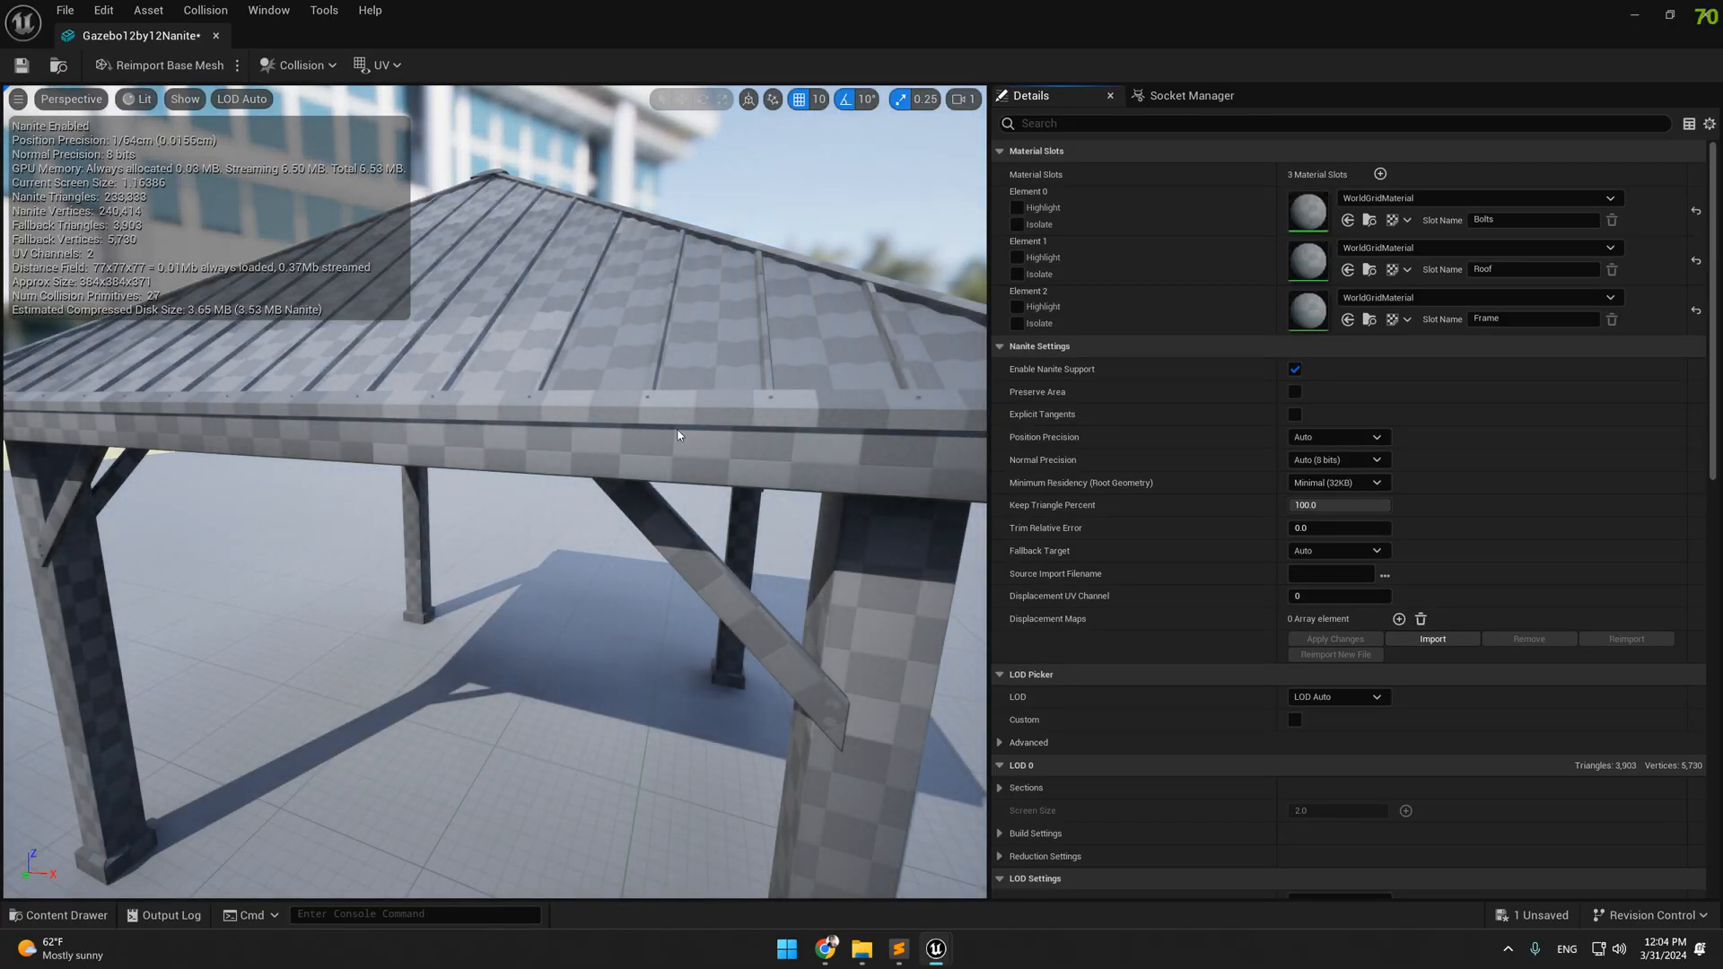
{"action": "left_click", "coordinate": [1533, 304]}
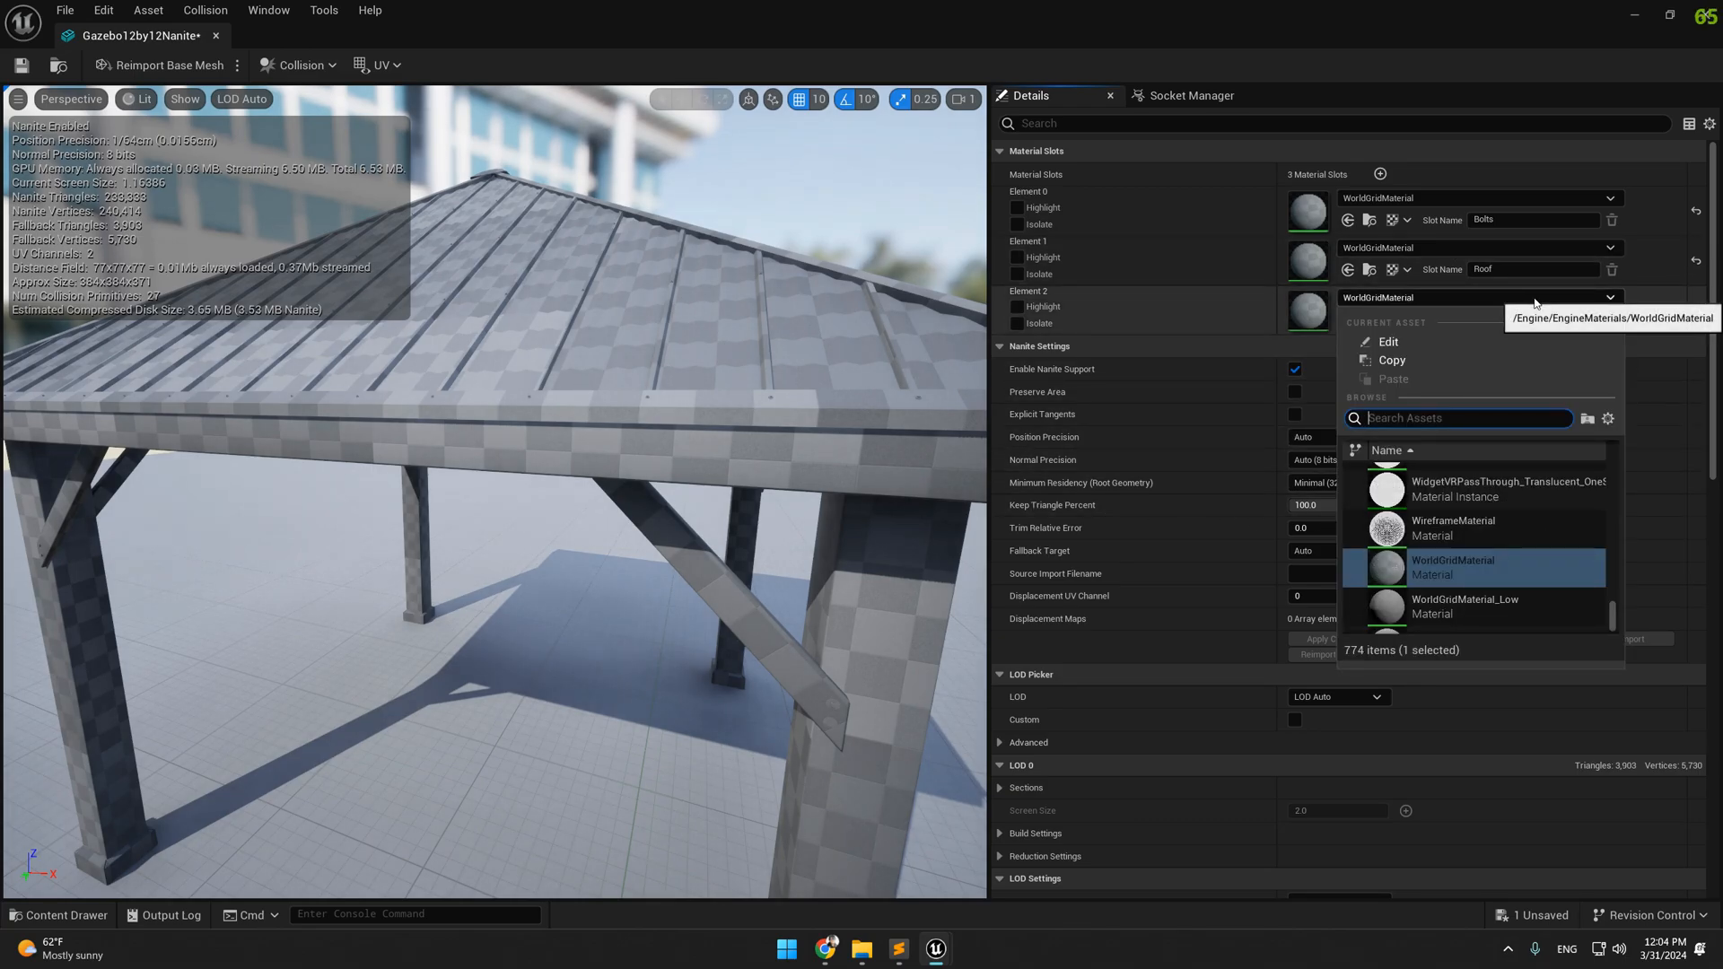
{"action": "type", "text": "fram"}
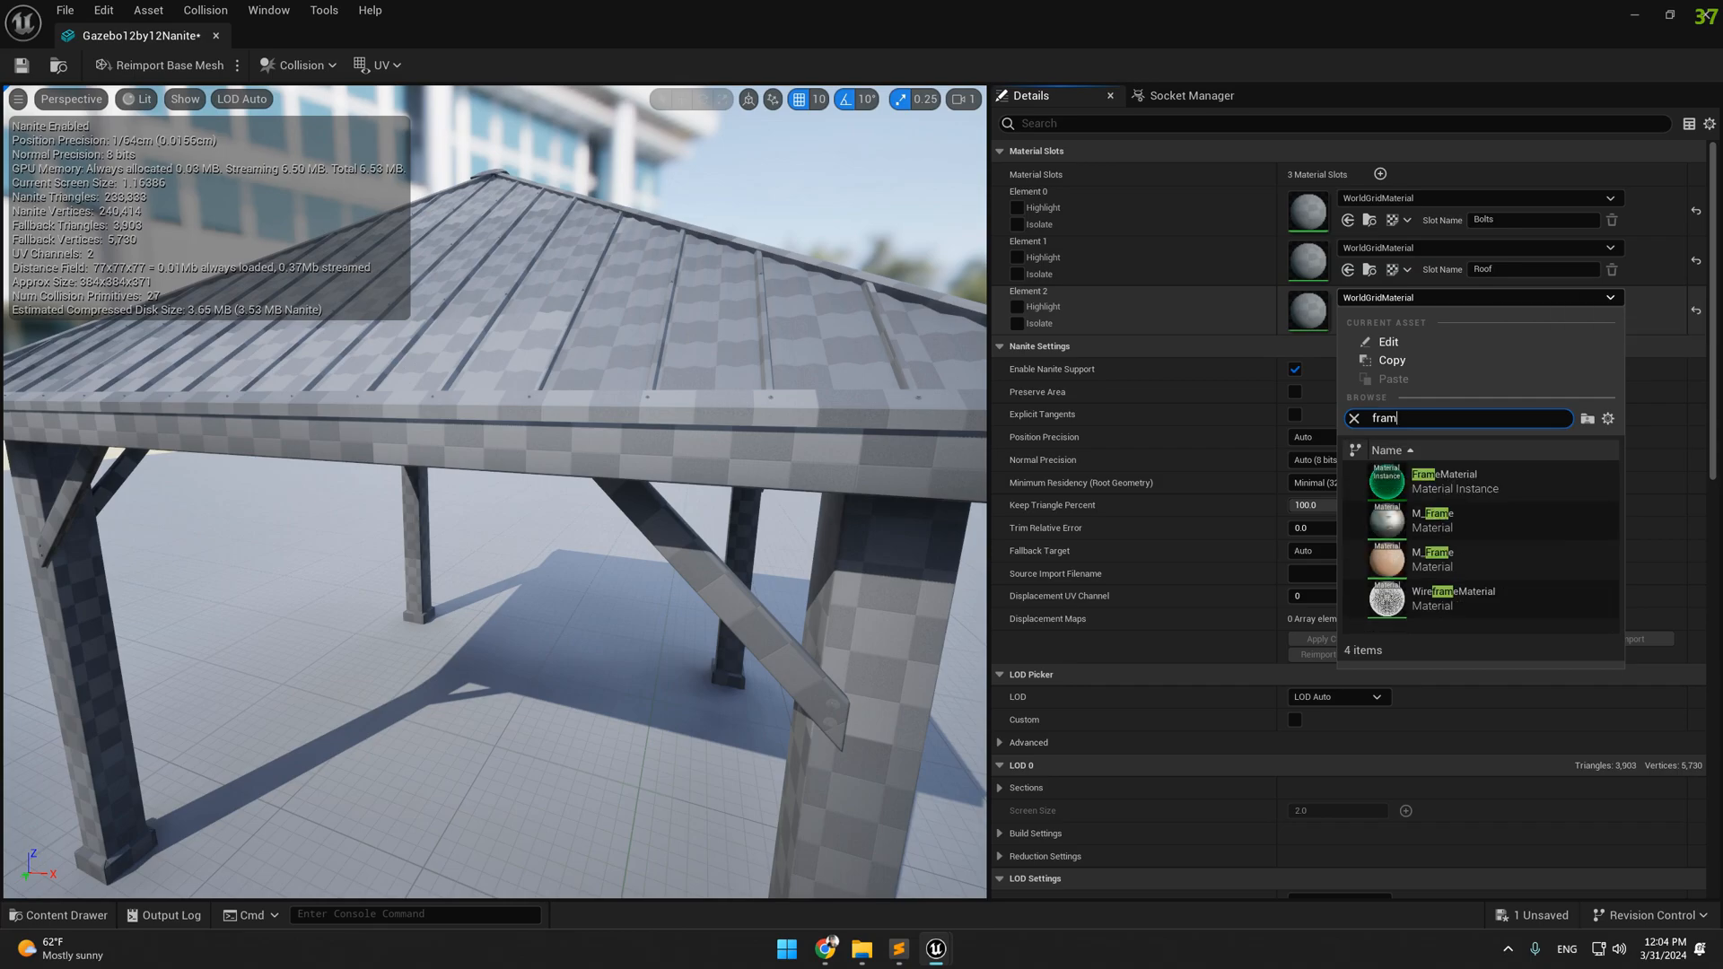
{"action": "left_click", "coordinate": [1458, 557]}
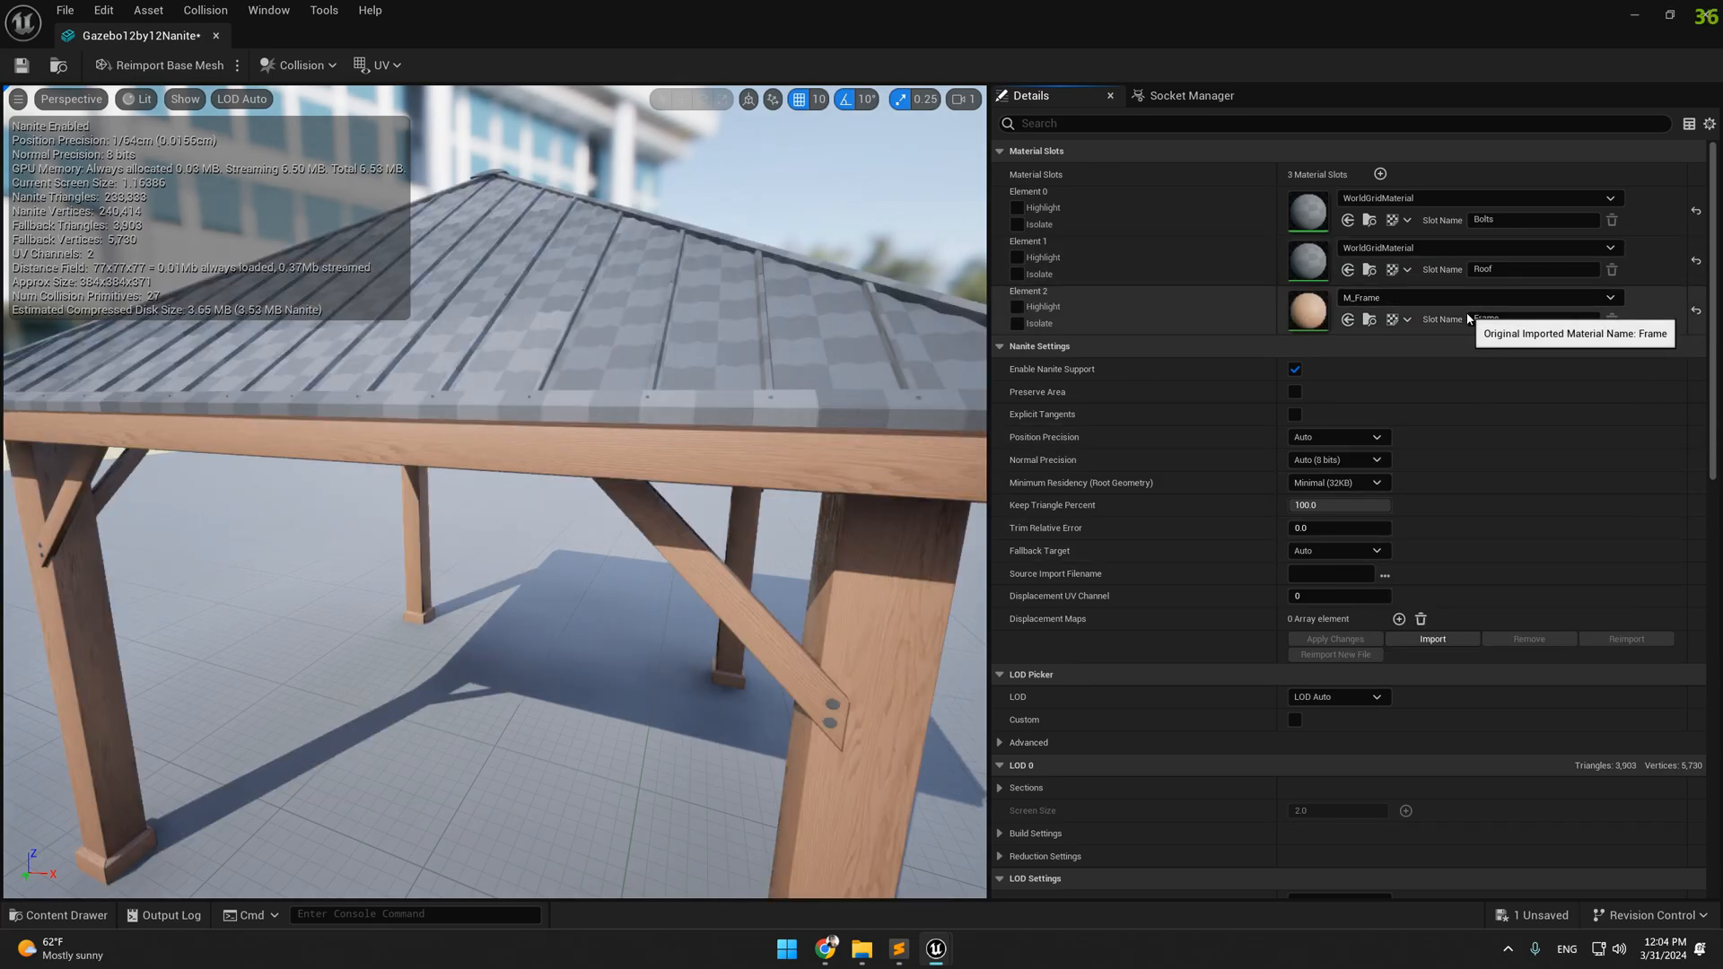
Assign M_Roof to the mesh's Roof slot and M_Bolts to its Bolts slot
{"action": "left_click", "coordinate": [1504, 248]}
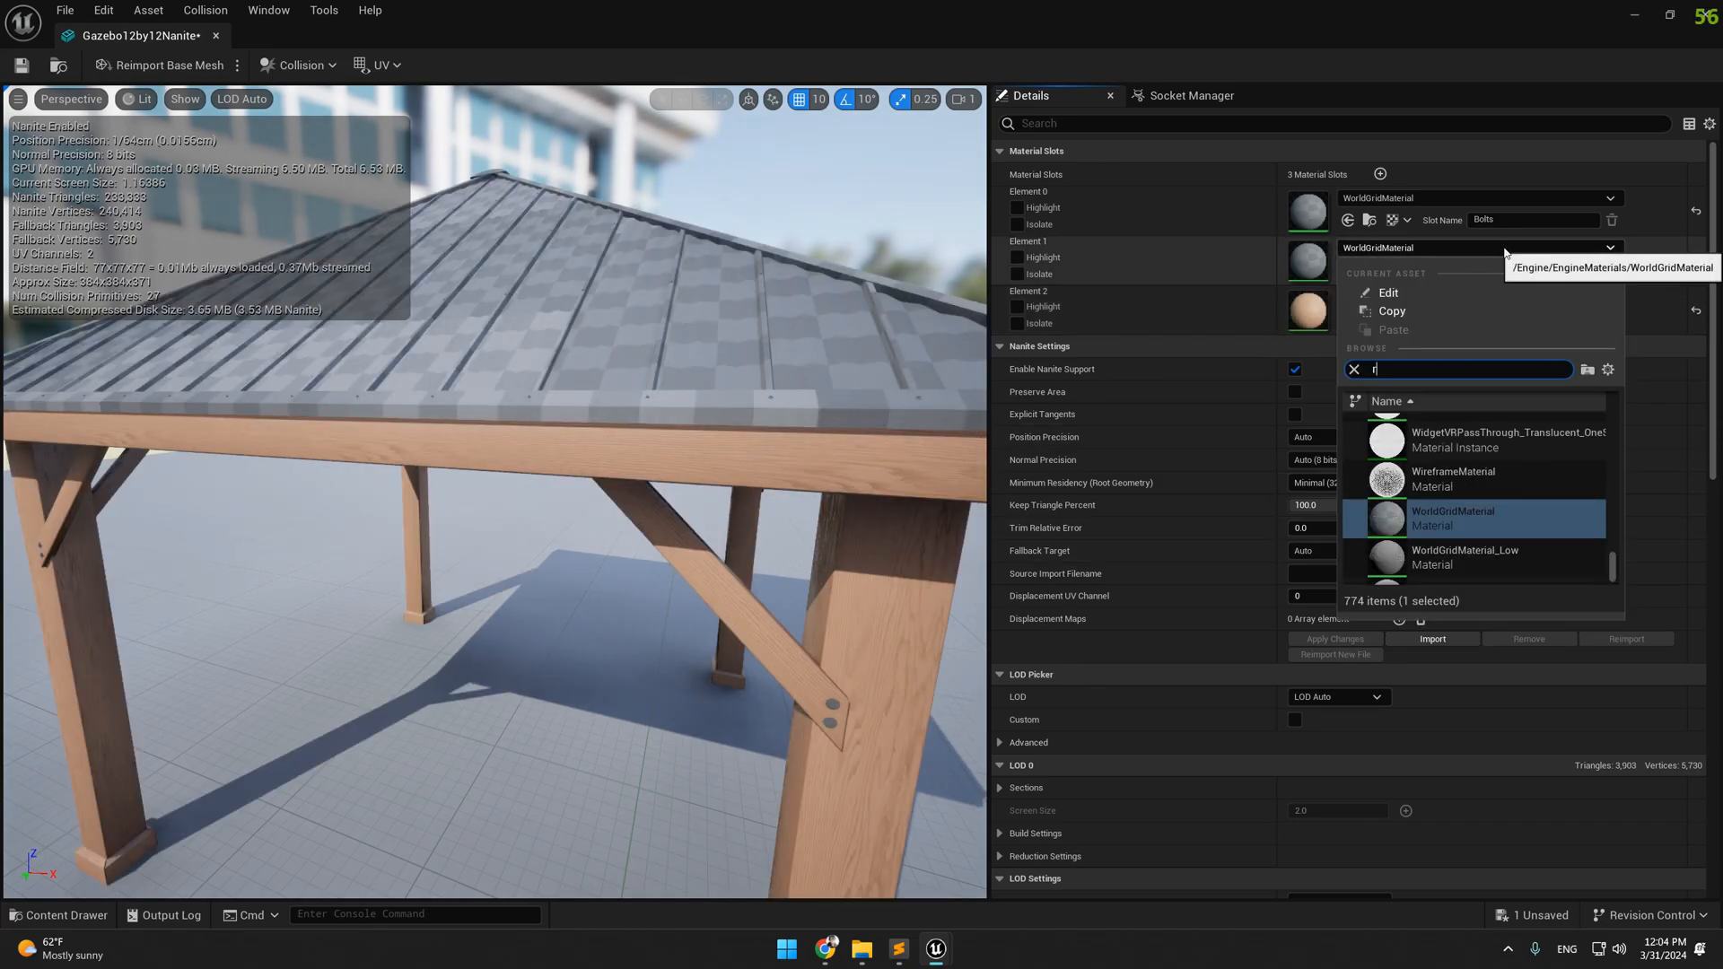
{"action": "left_click", "coordinate": [1453, 434]}
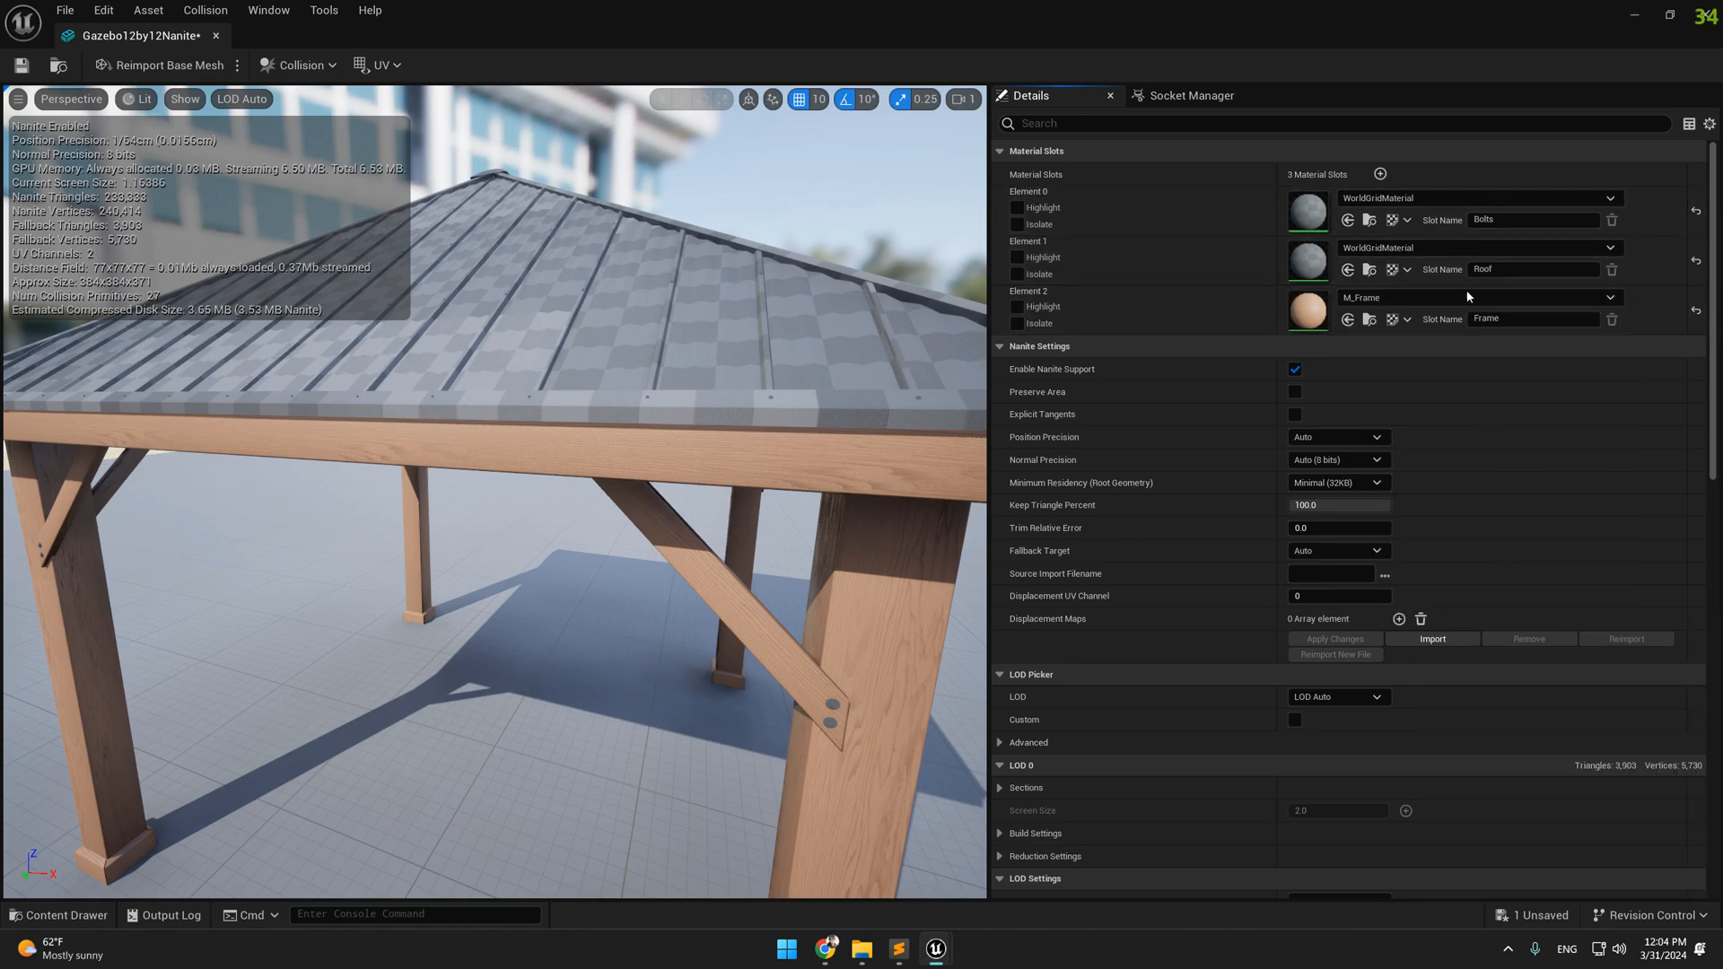
{"action": "left_click", "coordinate": [1449, 199]}
{"action": "type", "text": "bol"}
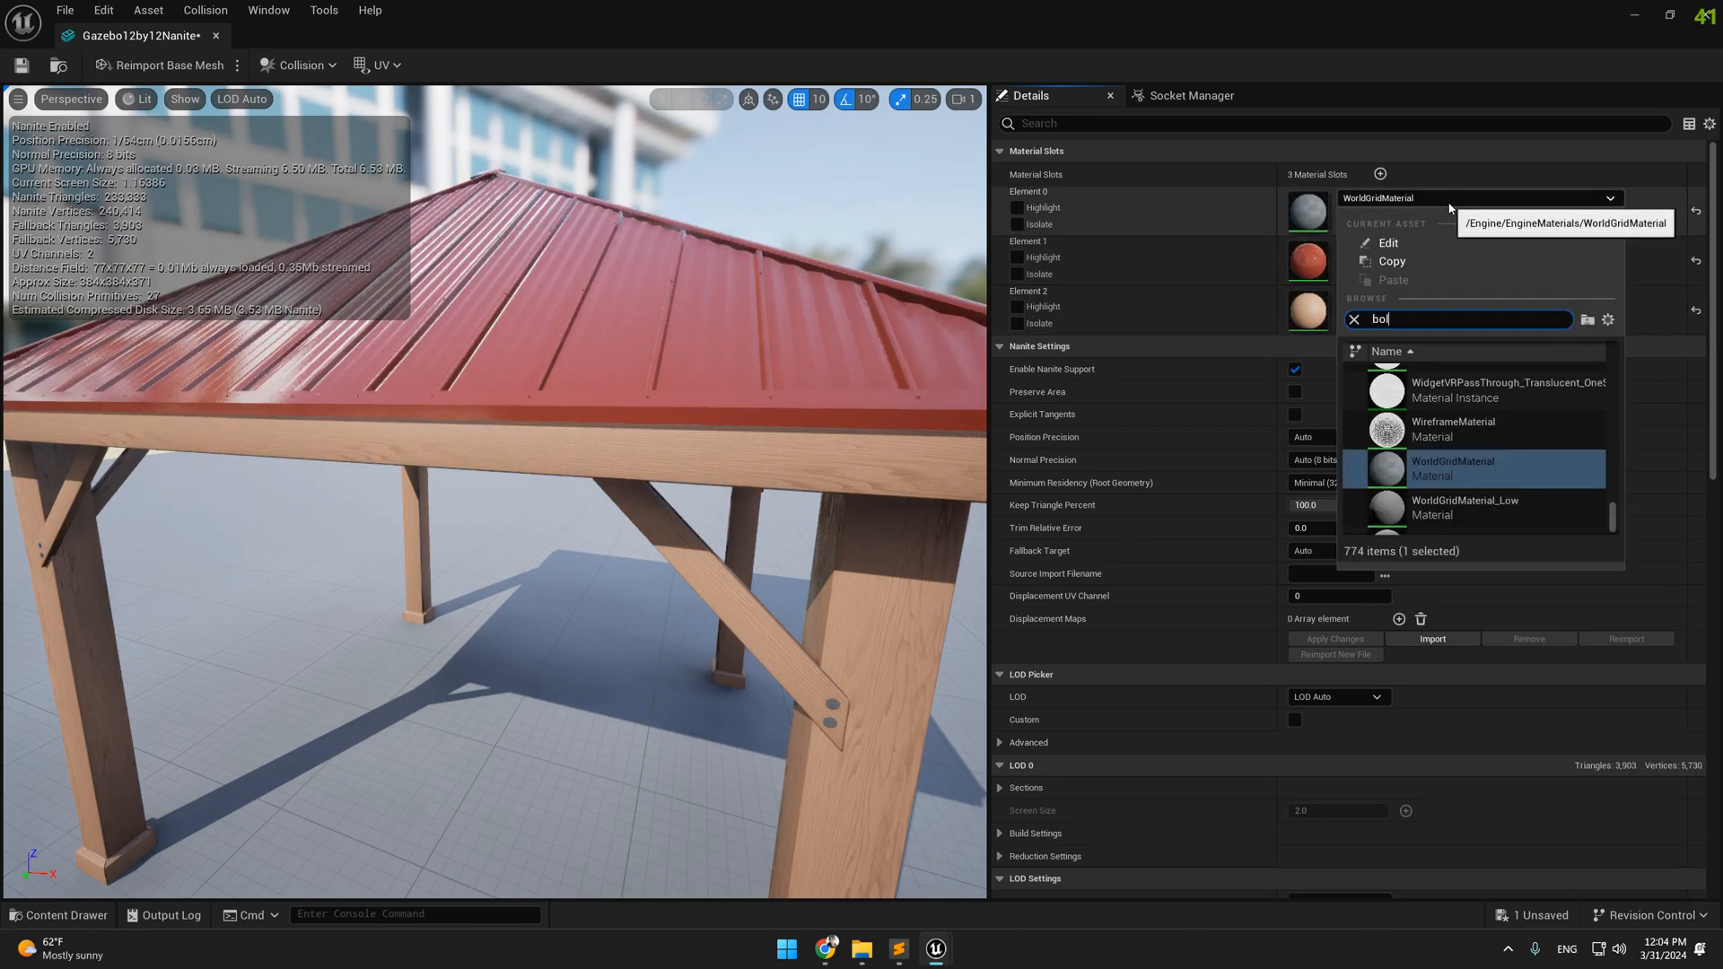
{"action": "type", "text": "t"}
{"action": "left_click", "coordinate": [1453, 384]}
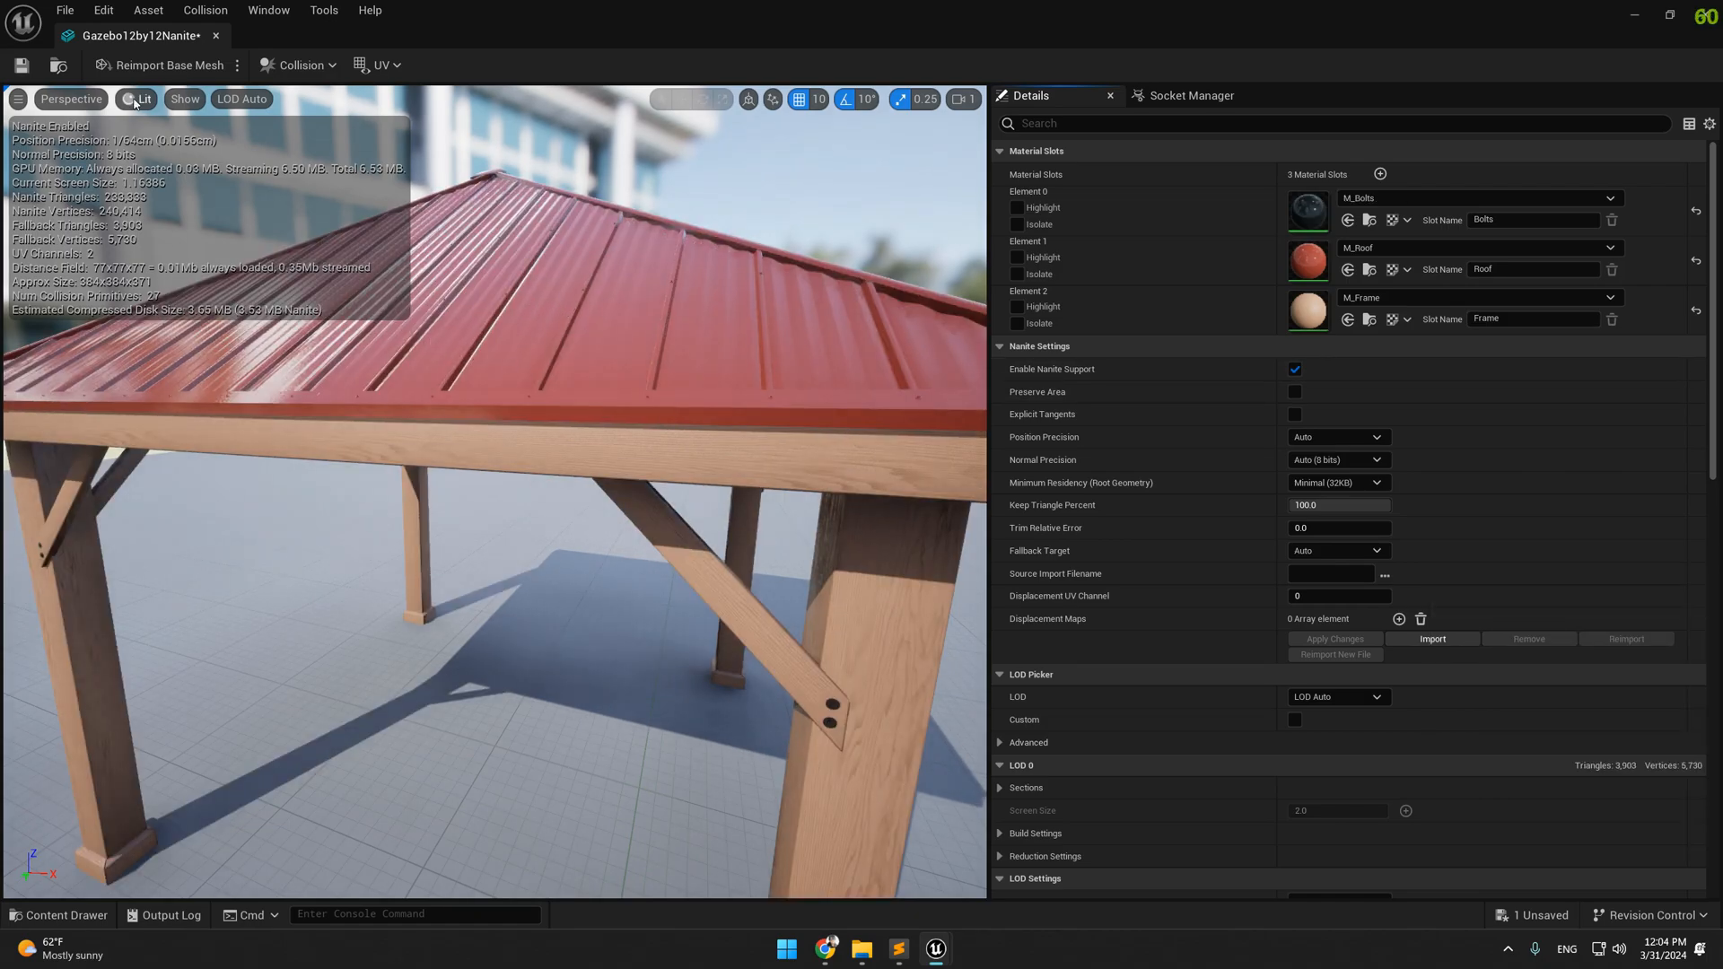
Lower the preview camera speed to 0.1 and examine the gazebo's roof, beams and bolts up close
{"action": "right_click_drag", "start_coordinate": [824, 230], "coordinate": [915, 211]}
{"action": "key", "text": "w"}
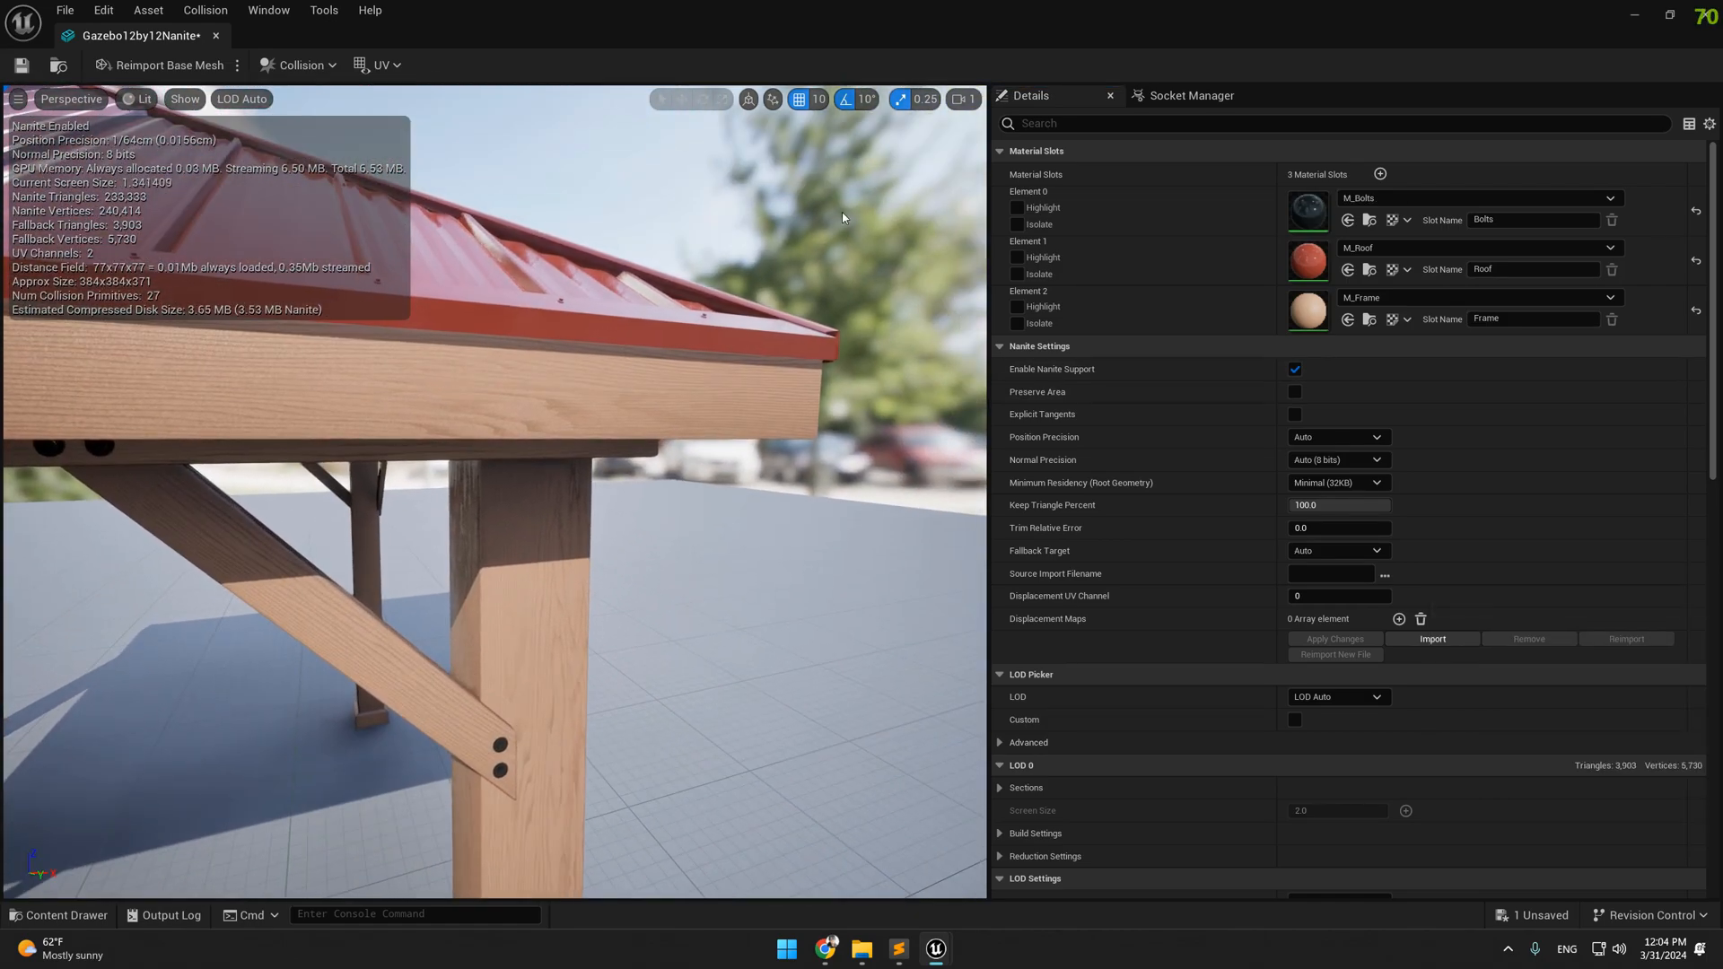
{"action": "left_click", "coordinate": [973, 103]}
{"action": "left_click_drag", "start_coordinate": [1015, 141], "coordinate": [967, 142]}
{"action": "right_click_drag", "start_coordinate": [690, 316], "coordinate": [669, 283]}
{"action": "key", "text": "w"}
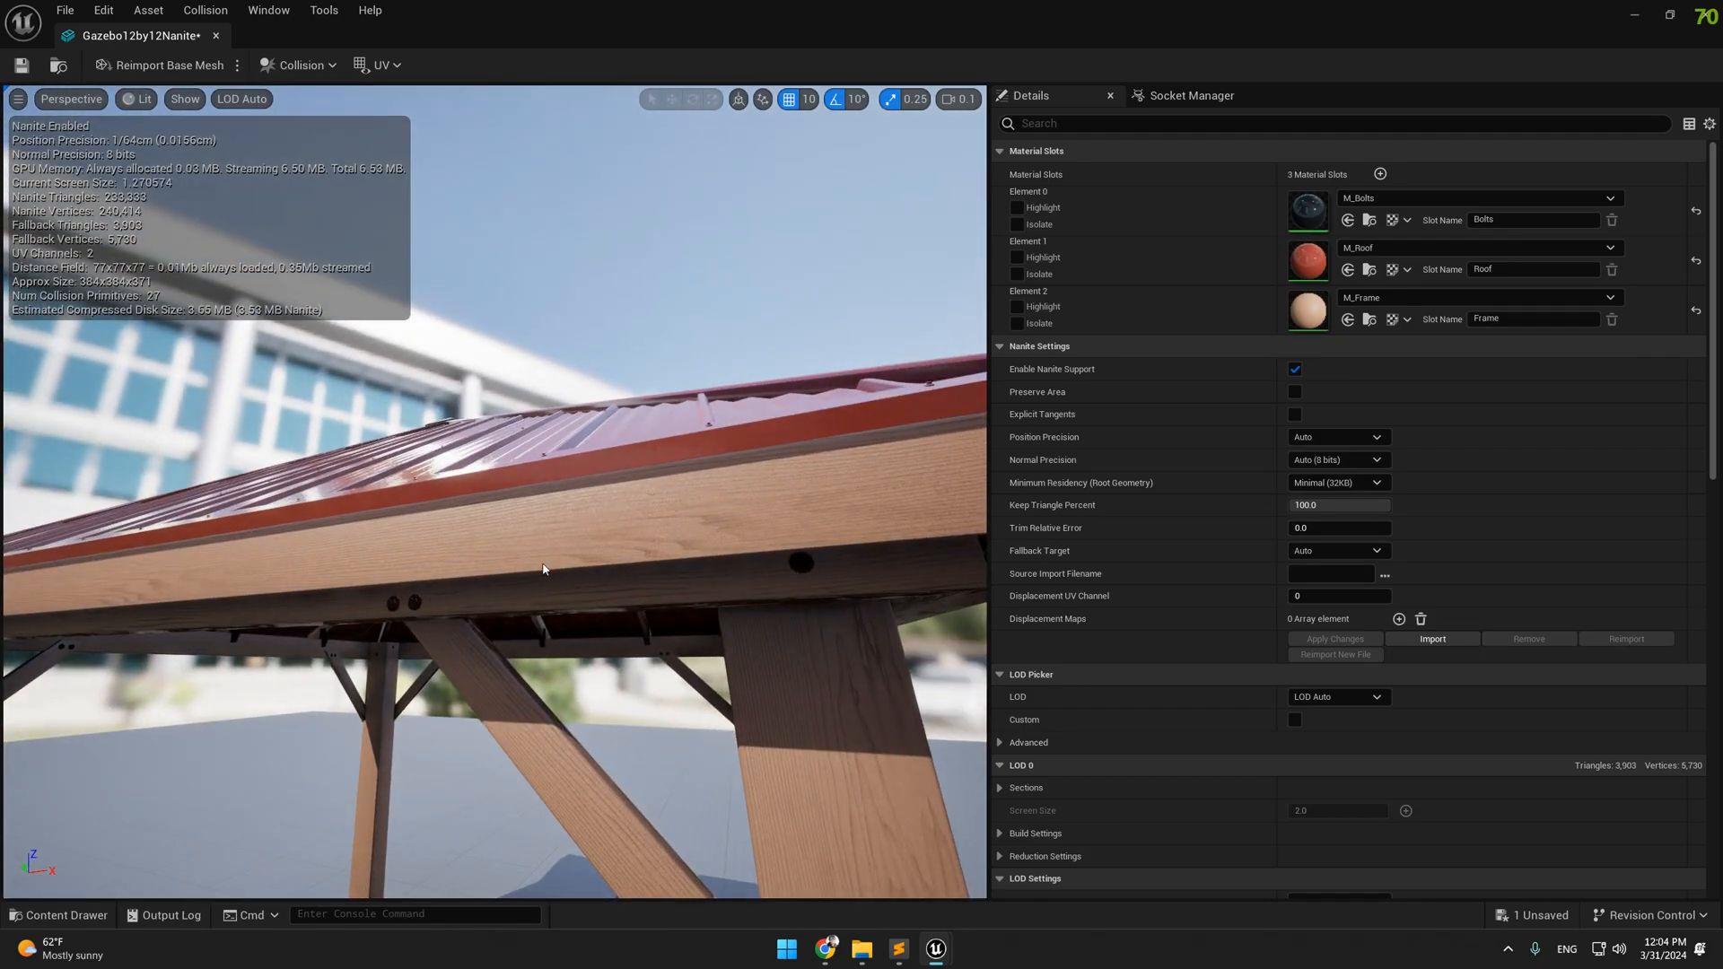
{"action": "right_click_drag", "start_coordinate": [533, 529], "coordinate": [756, 573]}
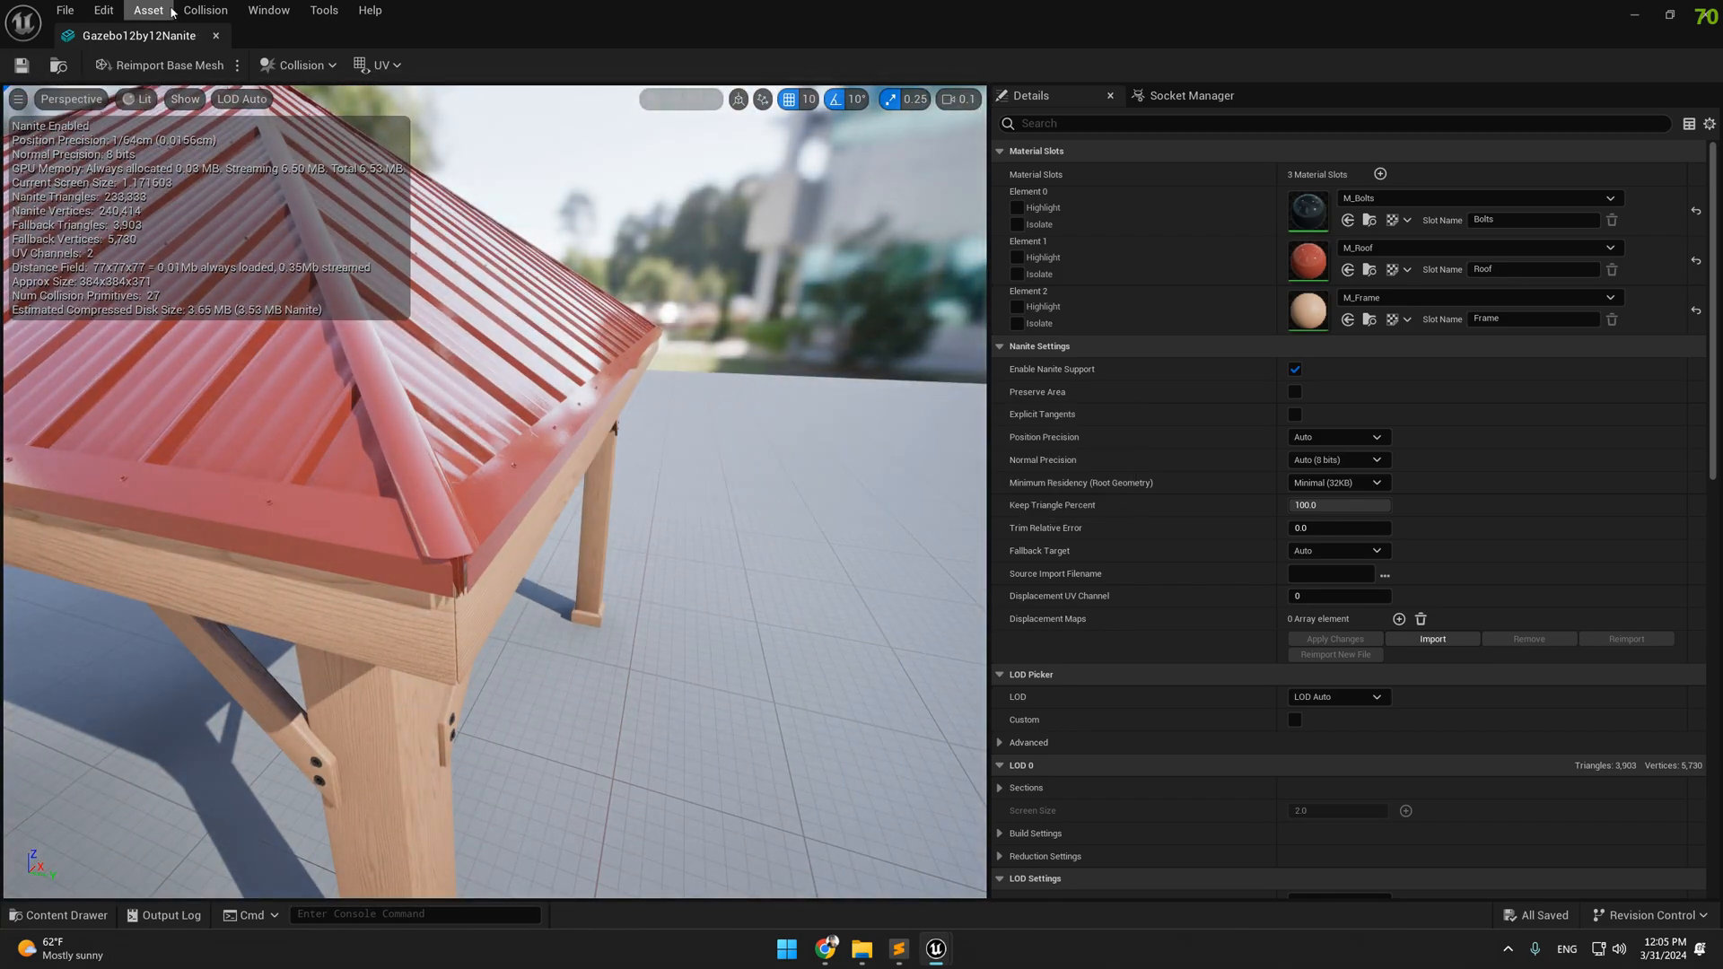
Display the gazebo's simple collision, check how it fits the roof and posts, and close the mesh
{"action": "left_click", "coordinate": [183, 100]}
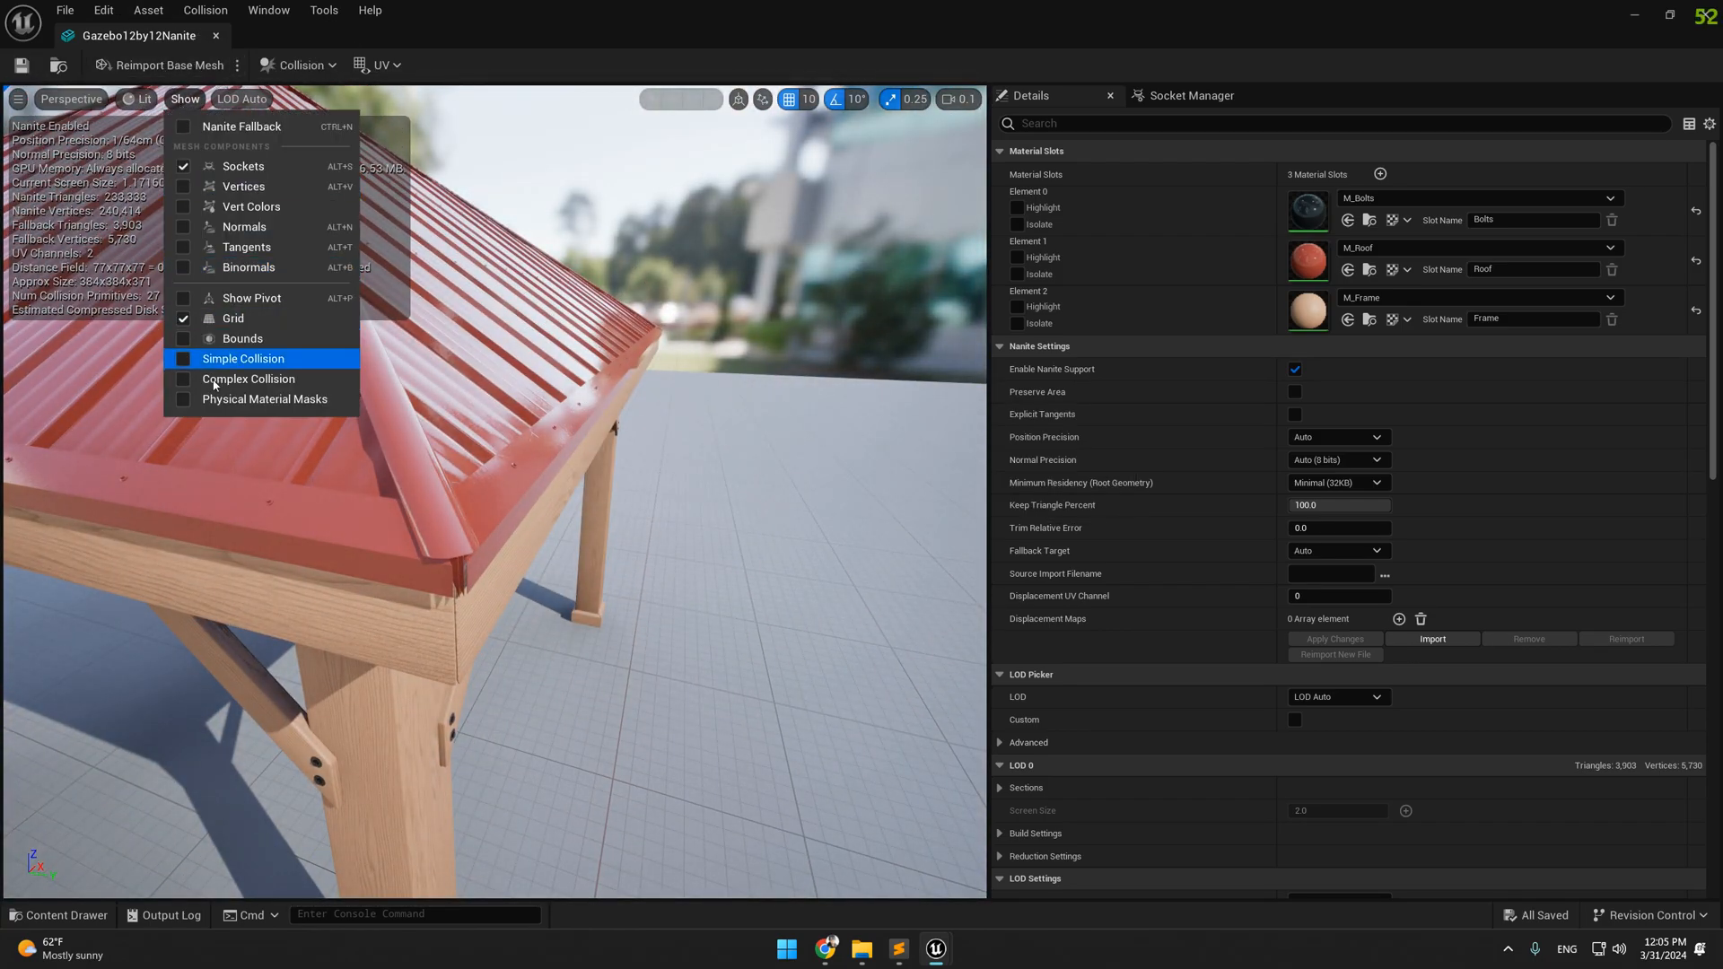
{"action": "left_click", "coordinate": [185, 363]}
{"action": "mouse_move", "coordinate": [538, 503]}
{"action": "right_mouse_down"}
{"action": "mouse_move", "coordinate": [466, 540]}
{"action": "mouse_move", "coordinate": [520, 493]}
{"action": "mouse_move", "coordinate": [596, 475]}
{"action": "right_mouse_up"}
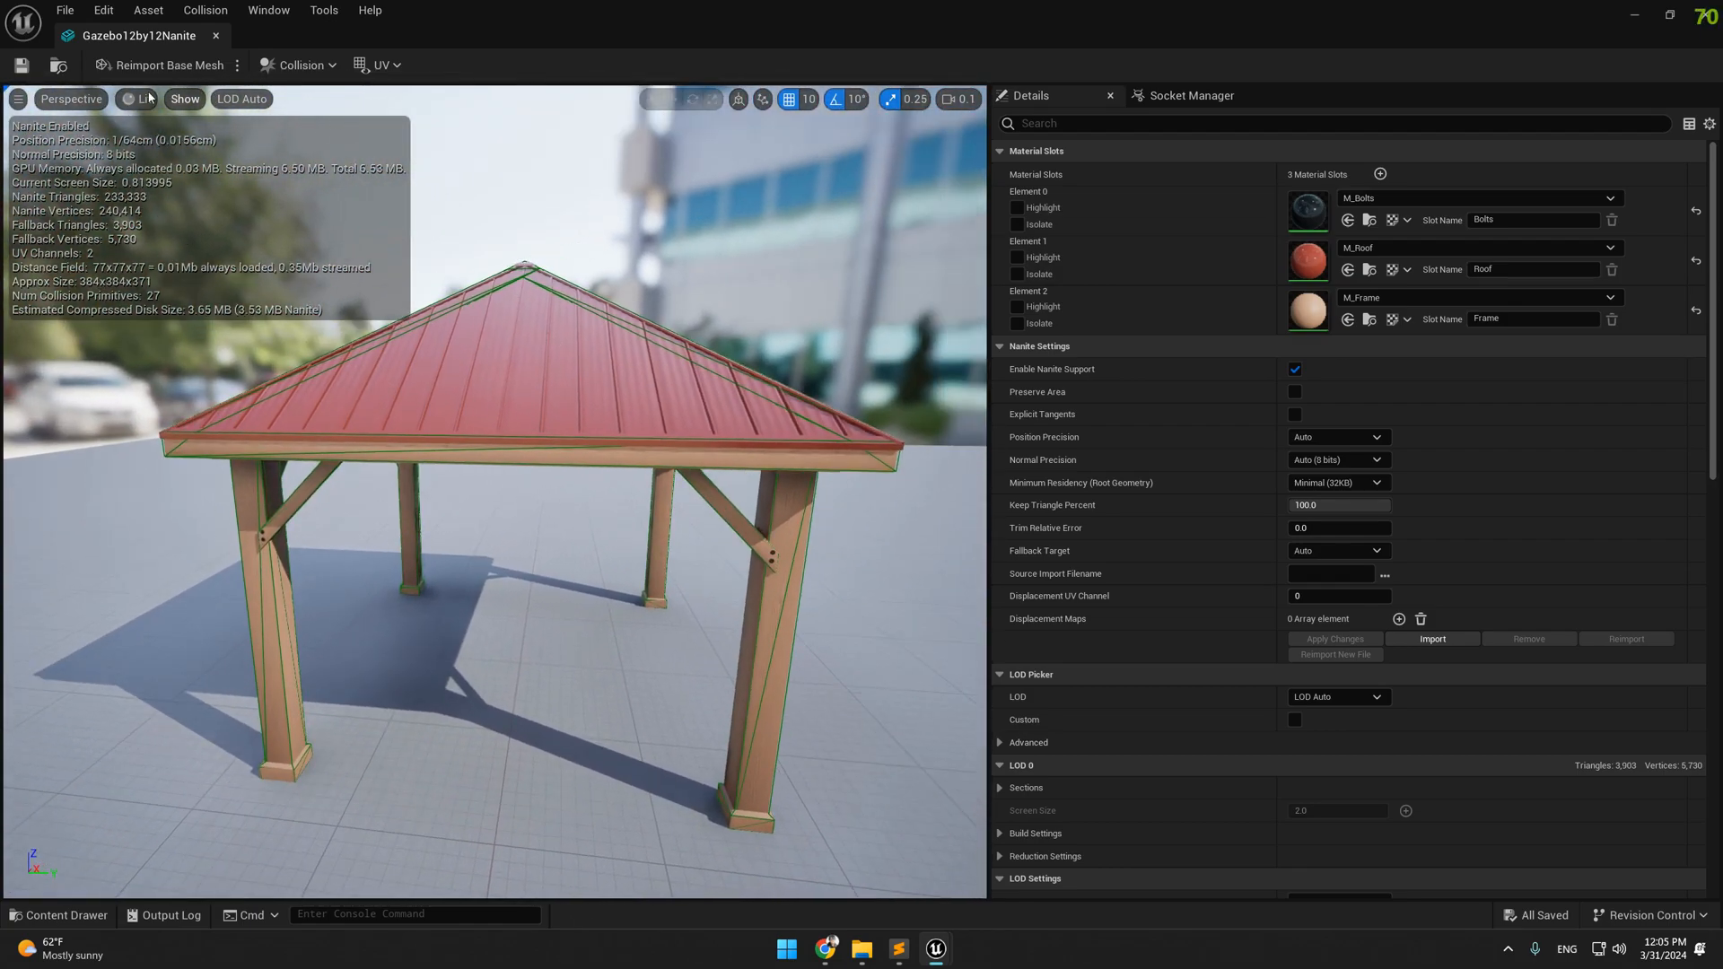
{"action": "left_click", "coordinate": [215, 36]}
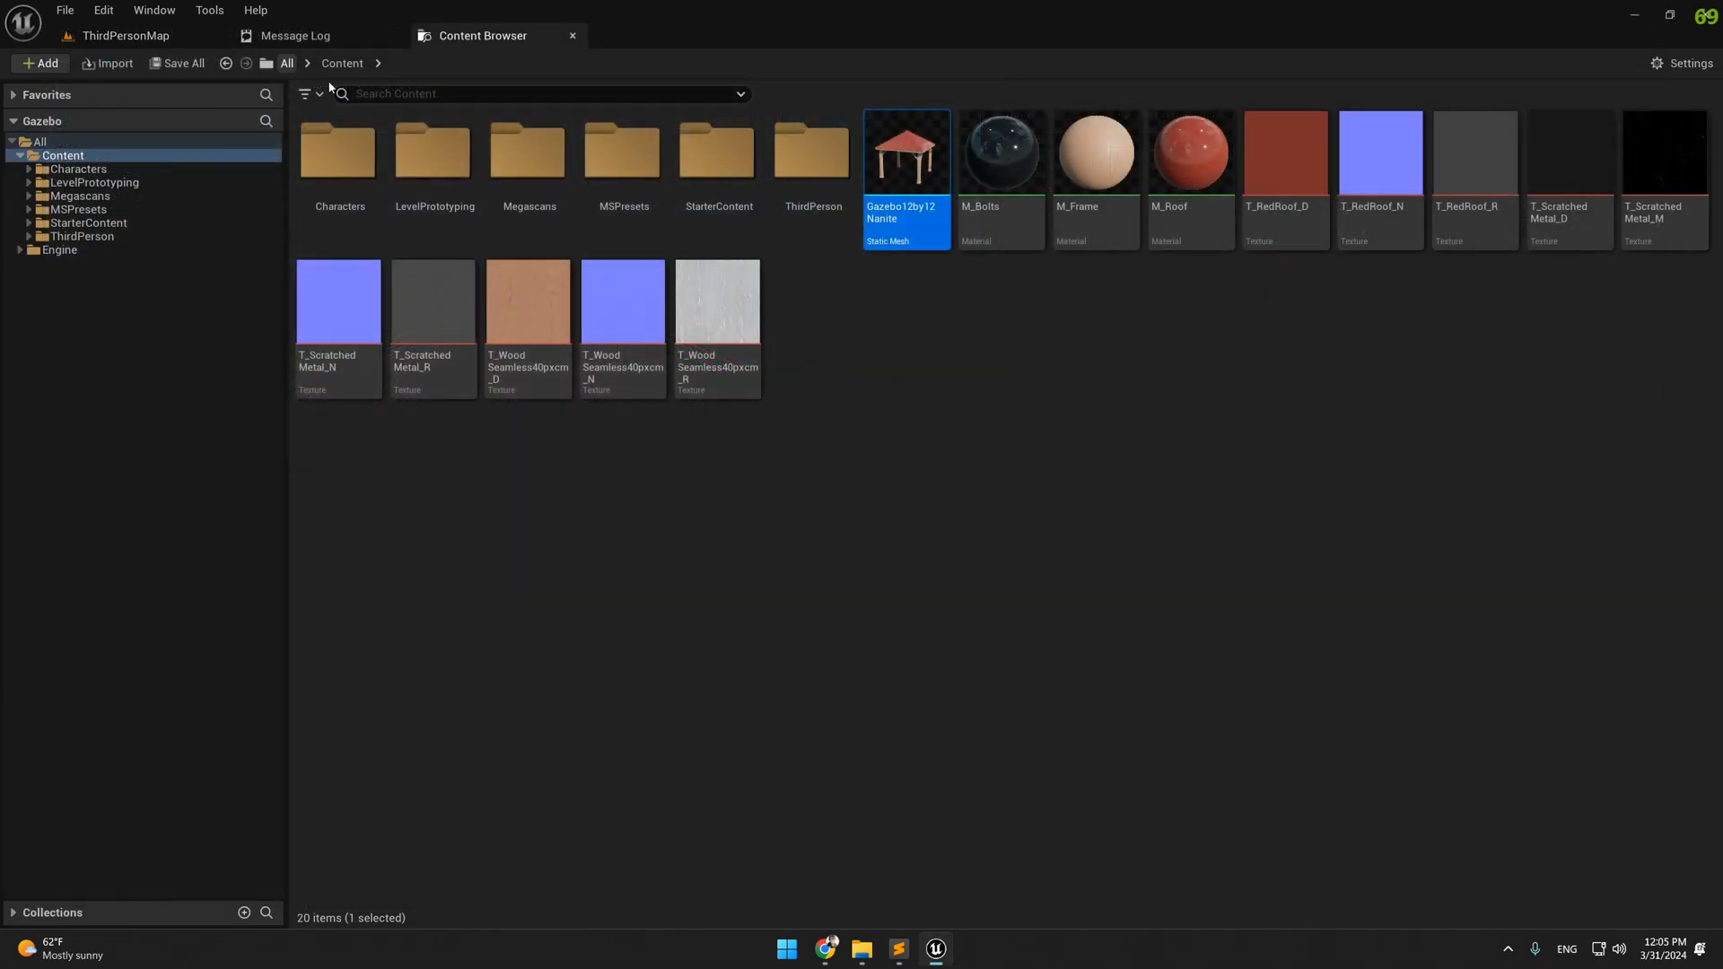
Place the Gazebo12by12Nanite mesh on the floor of ThirdPersonMap beside the raised block, at location 2400, 2360, 0
{"action": "left_click", "coordinate": [130, 36]}
{"action": "key", "text": "ctrl+space"}
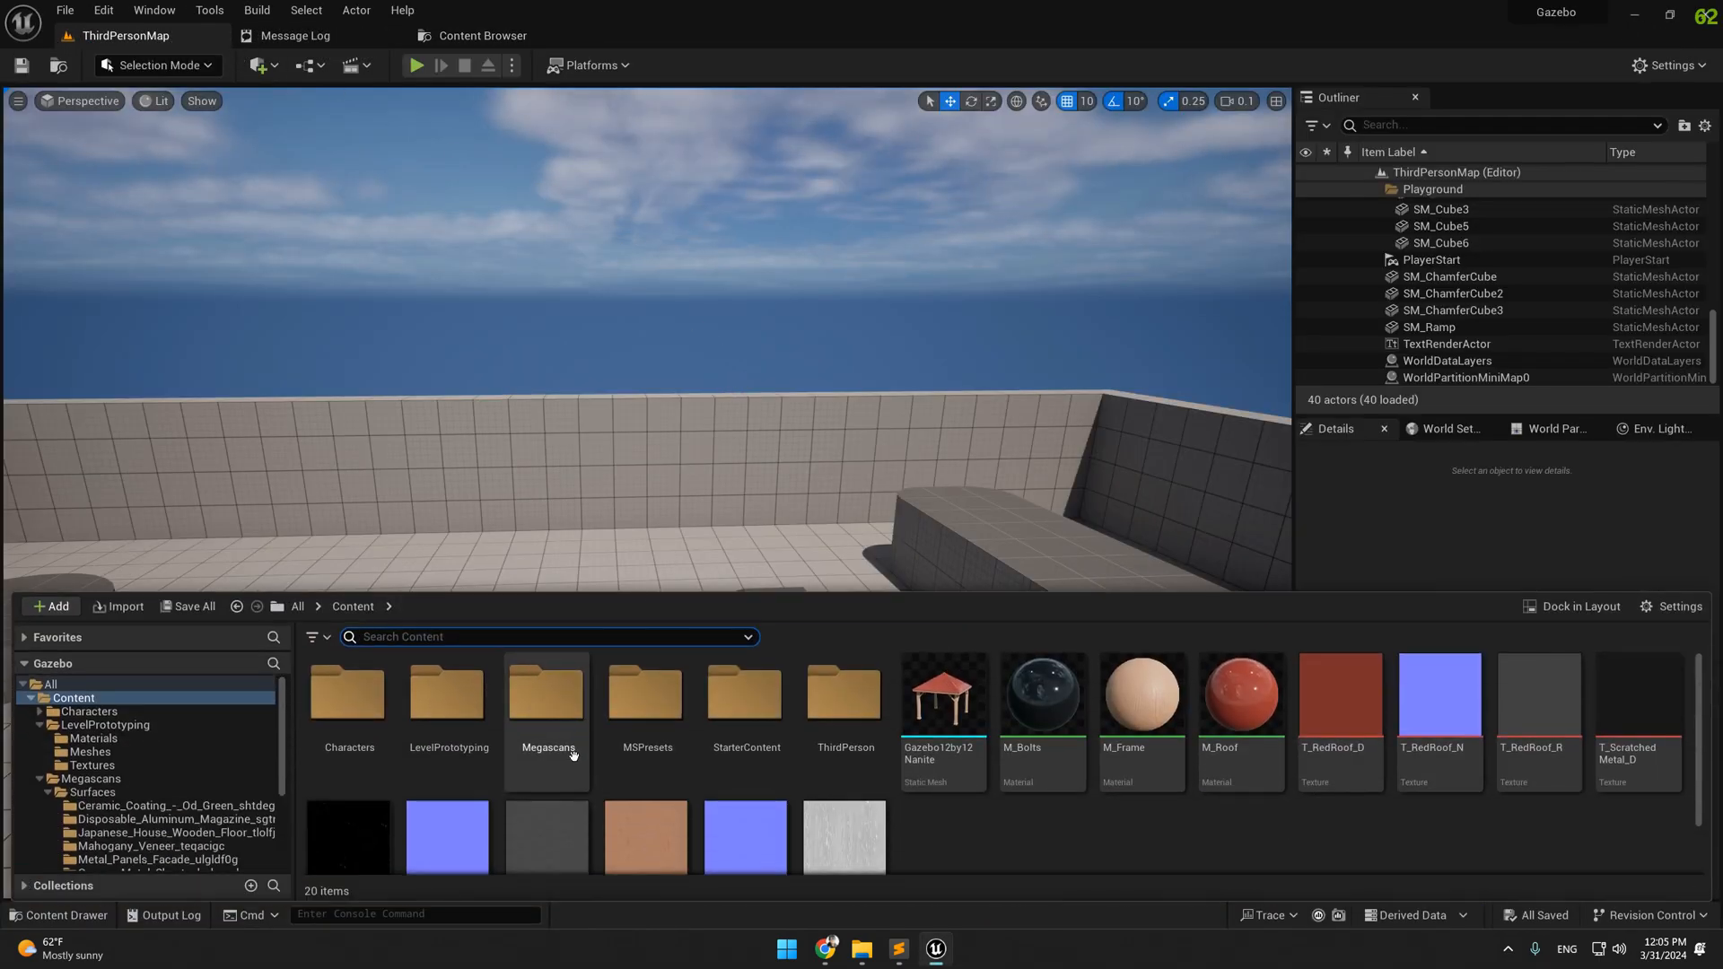
{"action": "left_click_drag", "start_coordinate": [958, 557], "coordinate": [813, 592]}
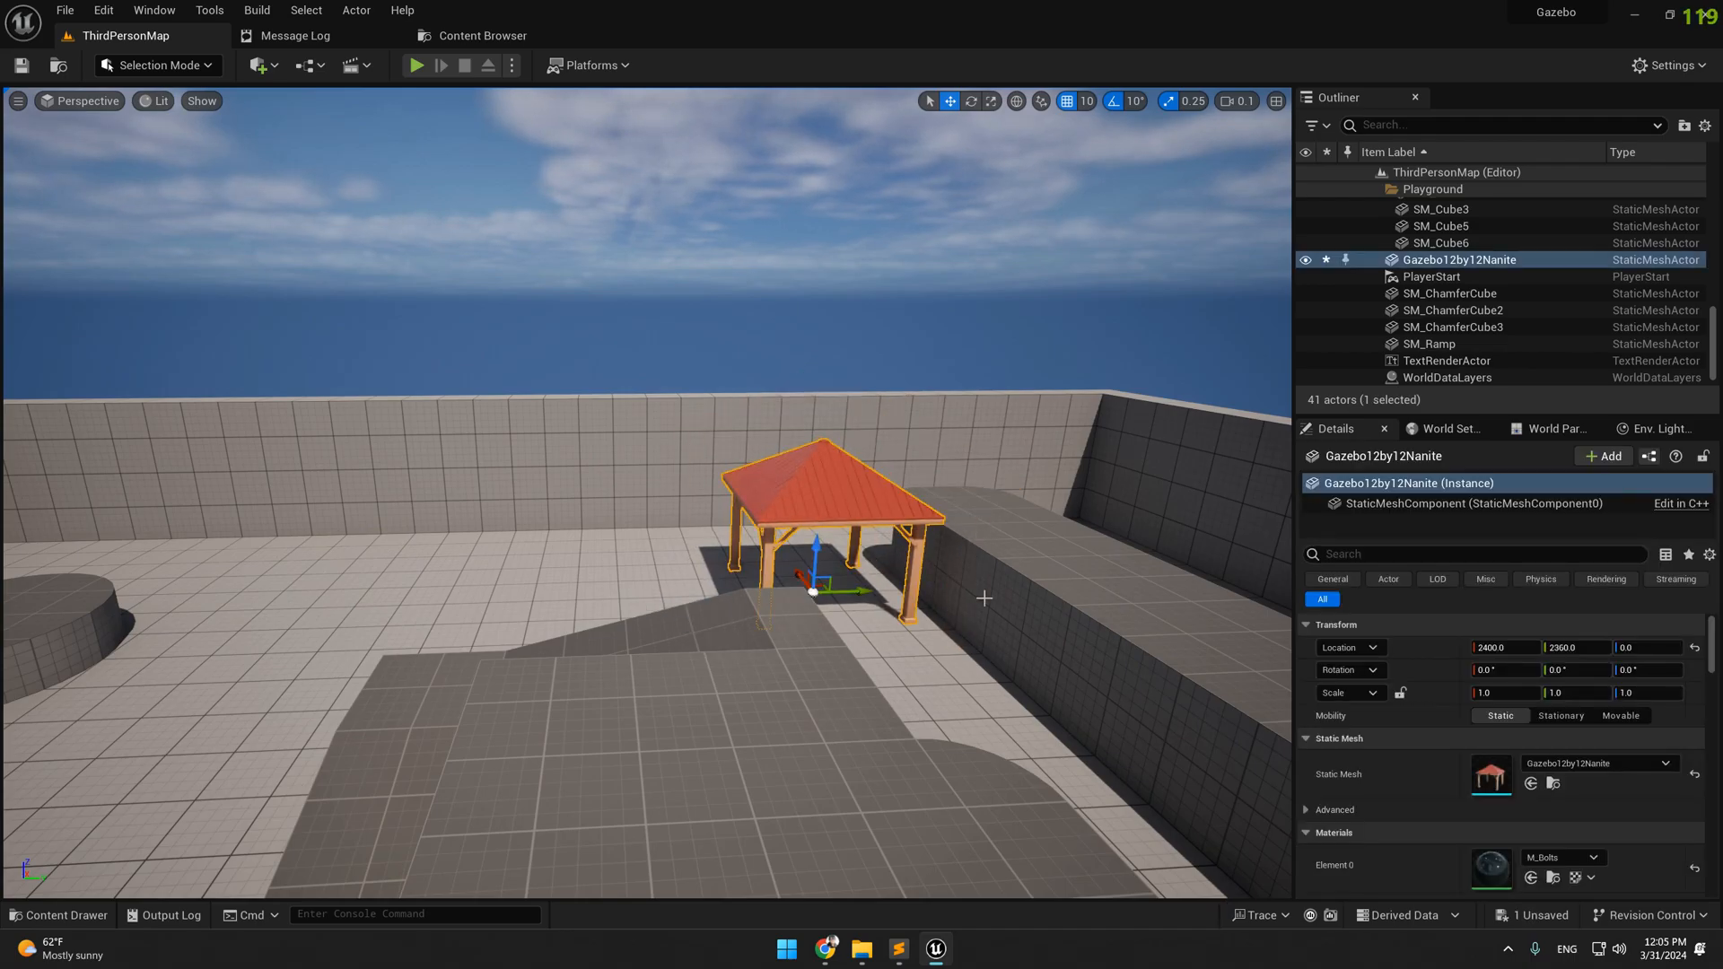
Play the level, run the character up the ramp and onto the gazebo's roof to test collision, and stop the session
{"action": "left_click", "coordinate": [416, 66]}
{"action": "key", "text": "w"}
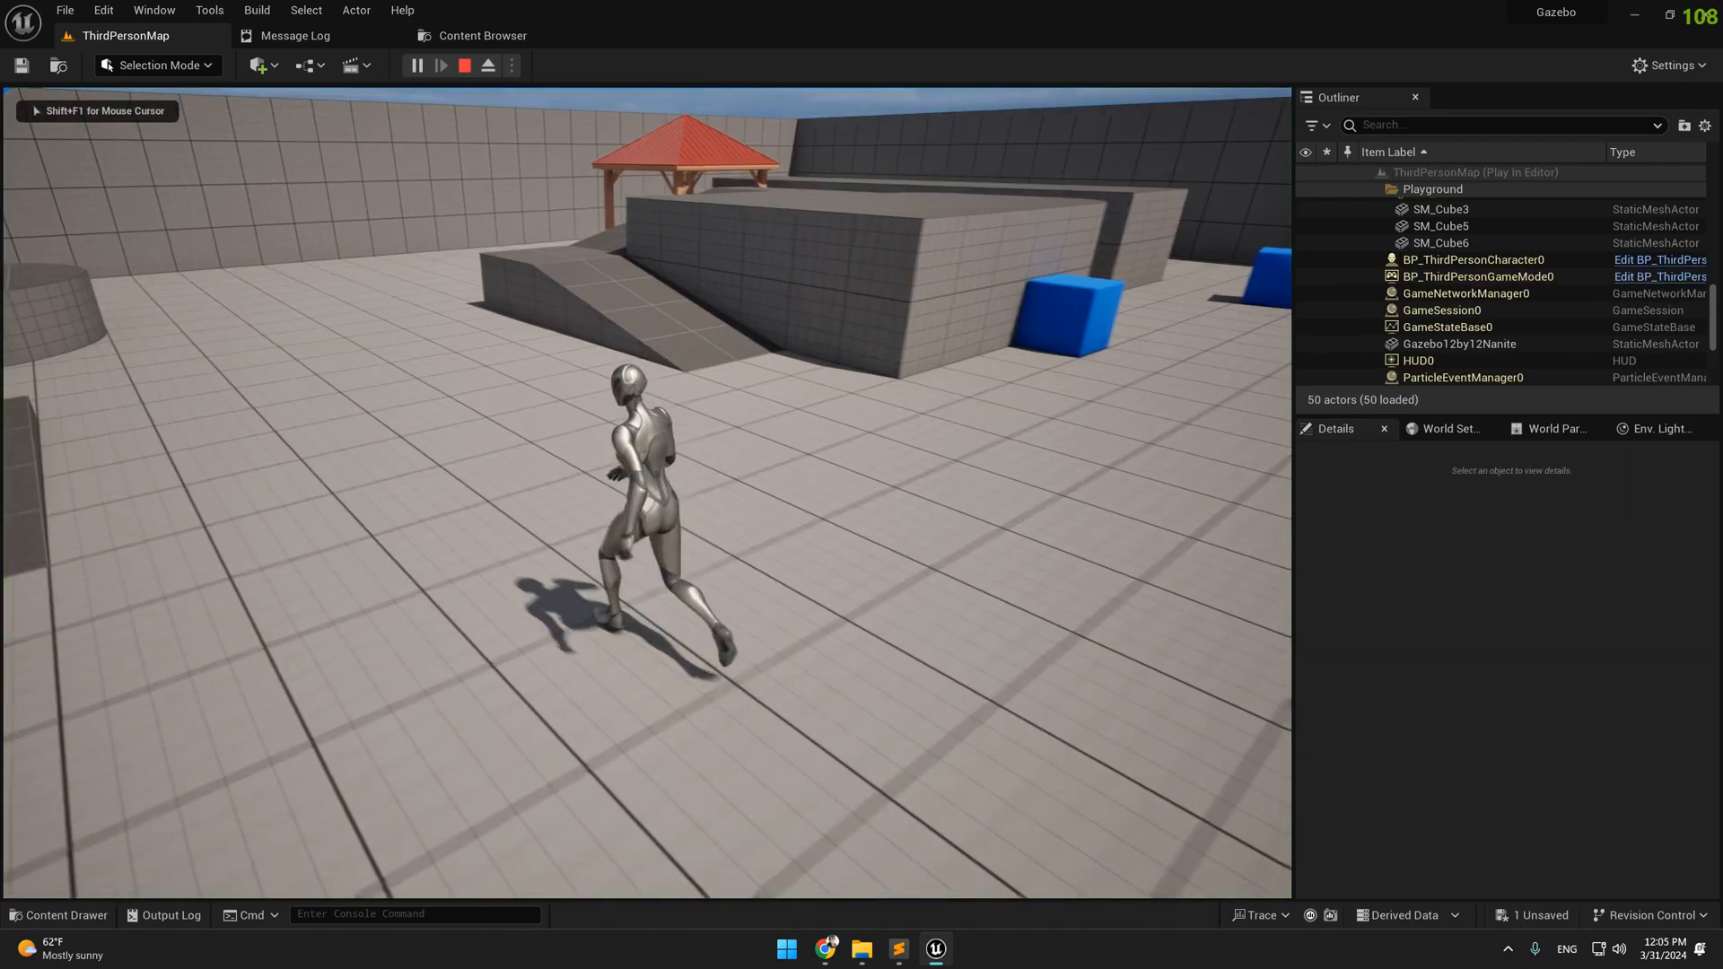
{"action": "key", "text": "w"}
{"action": "key", "text": "a"}
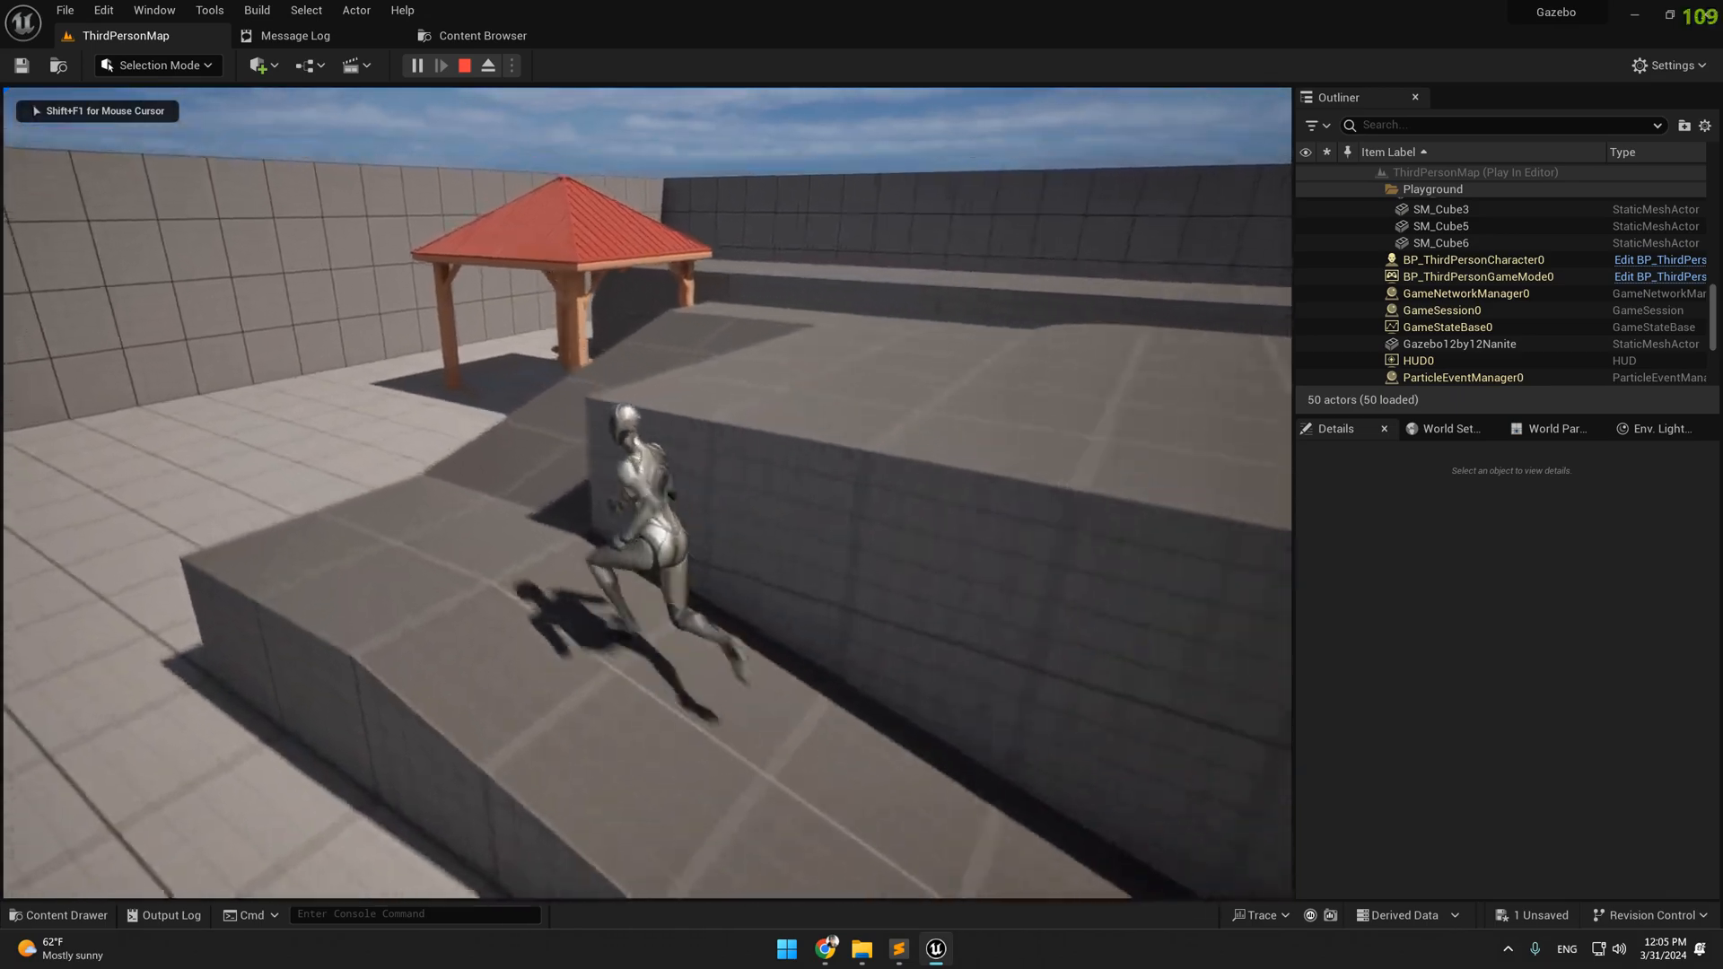
{"action": "key", "text": "w"}
{"action": "key", "text": "space"}
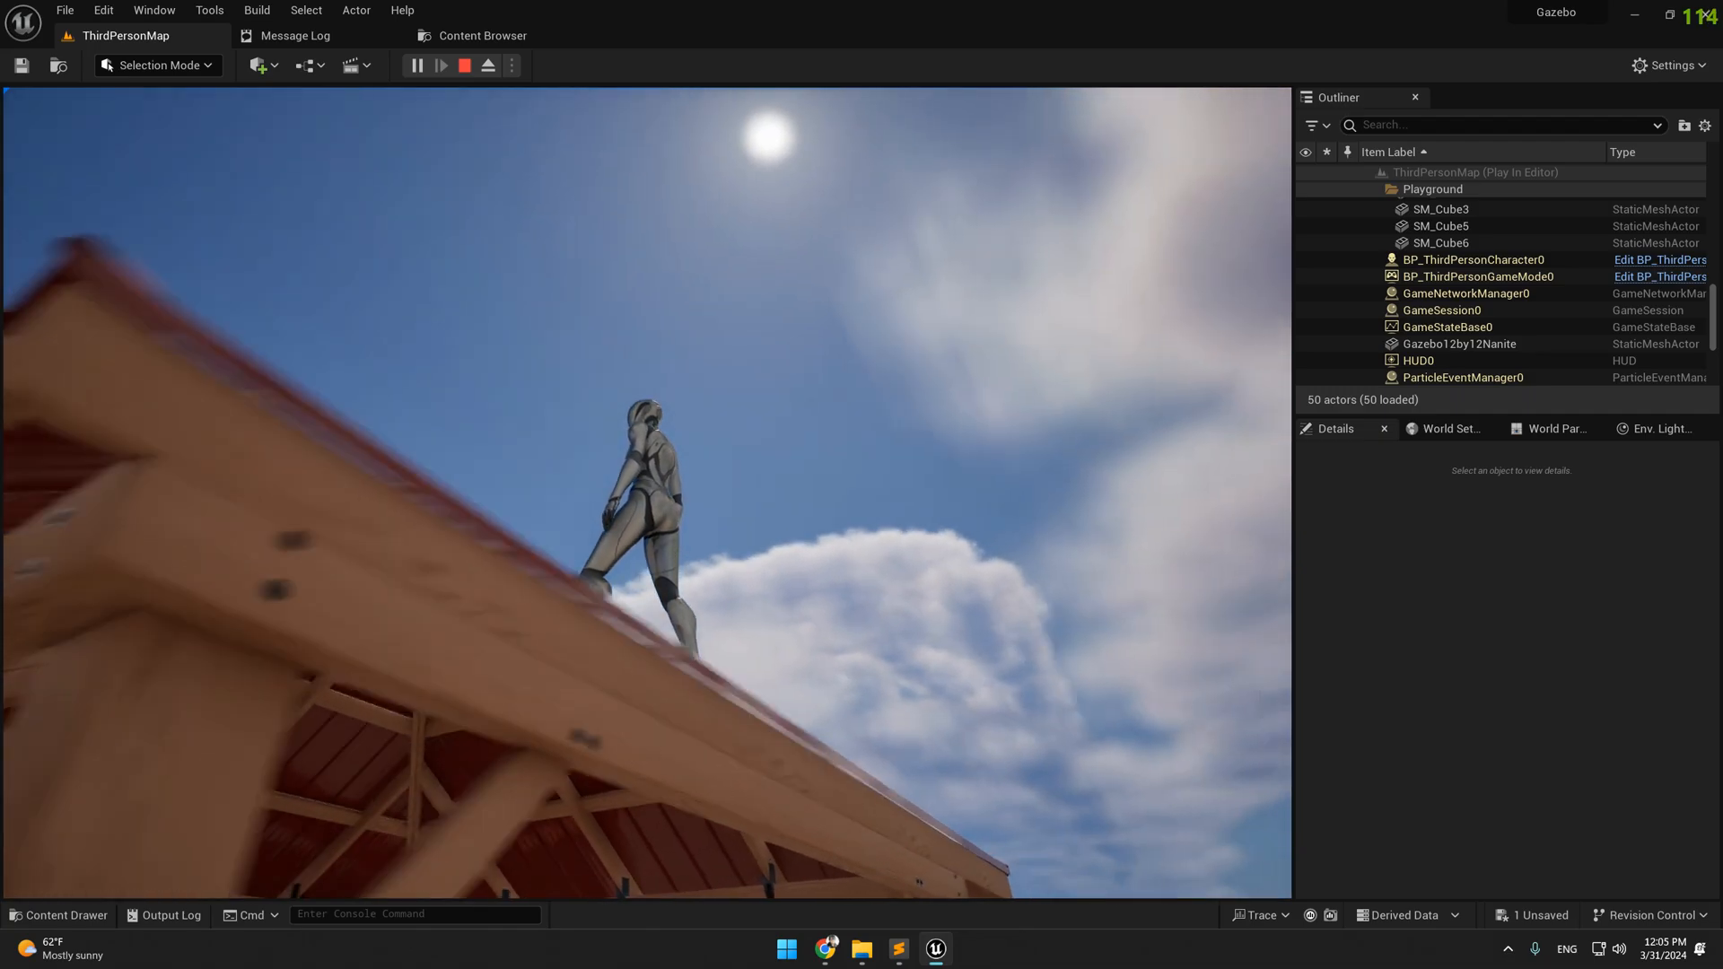
{"action": "key", "text": "w"}
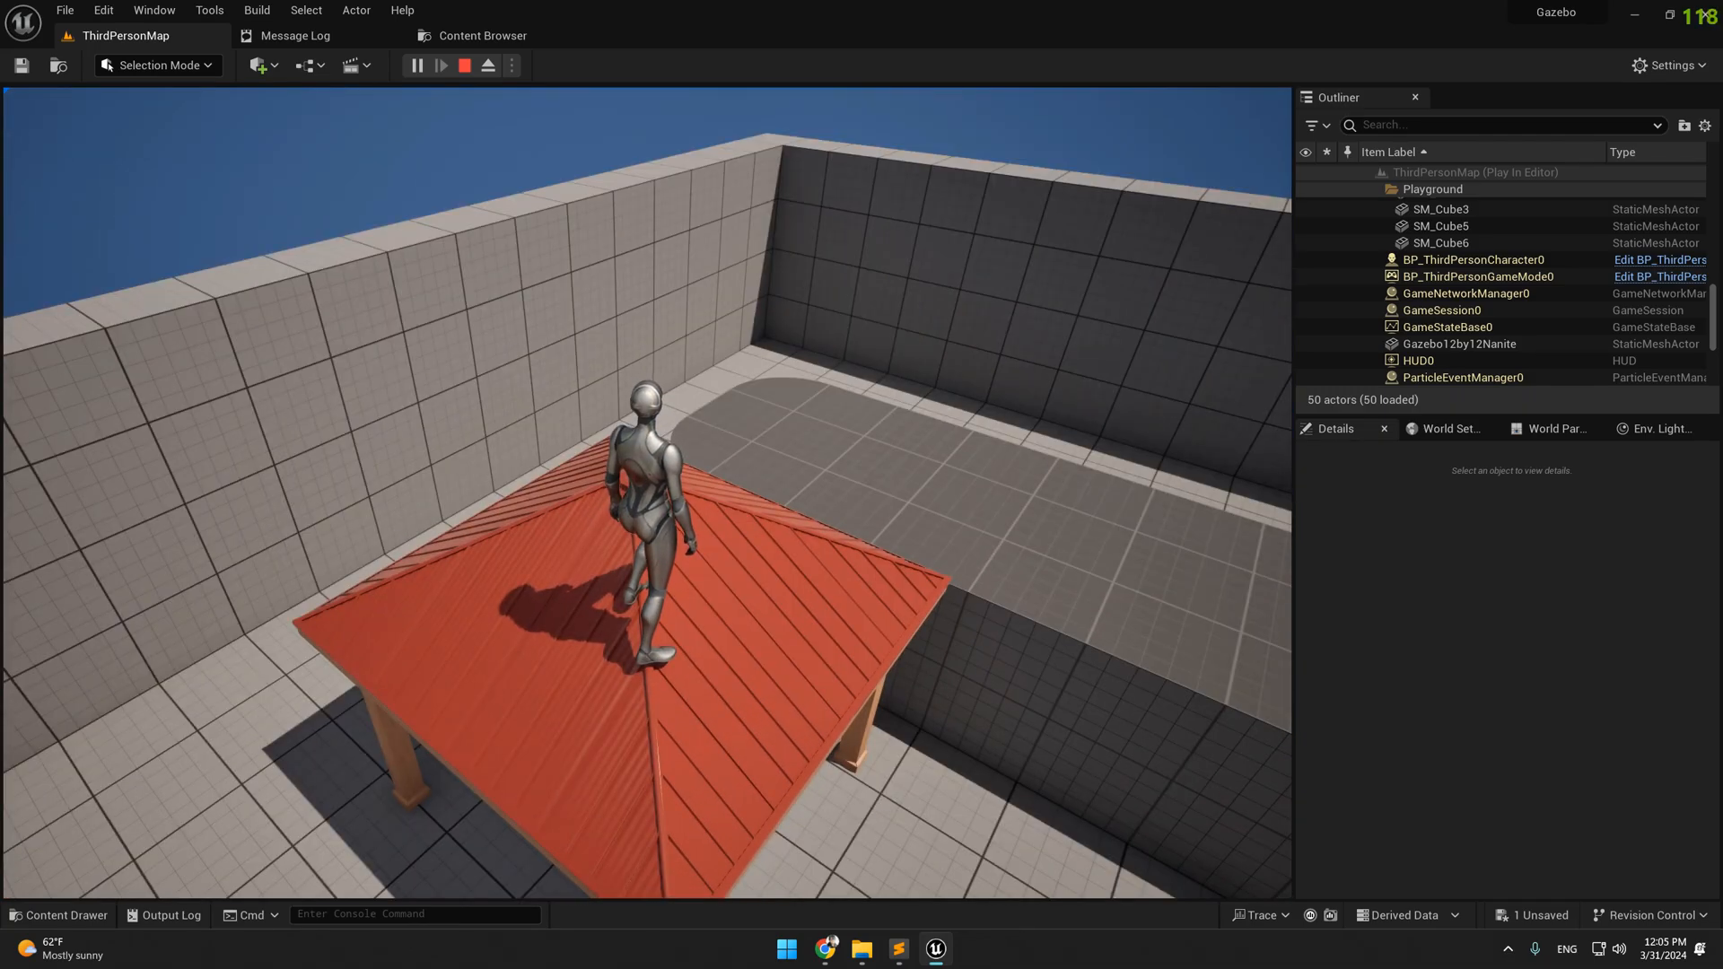
{"action": "key", "text": "Escape"}
{"action": "left_click", "coordinate": [759, 590]}
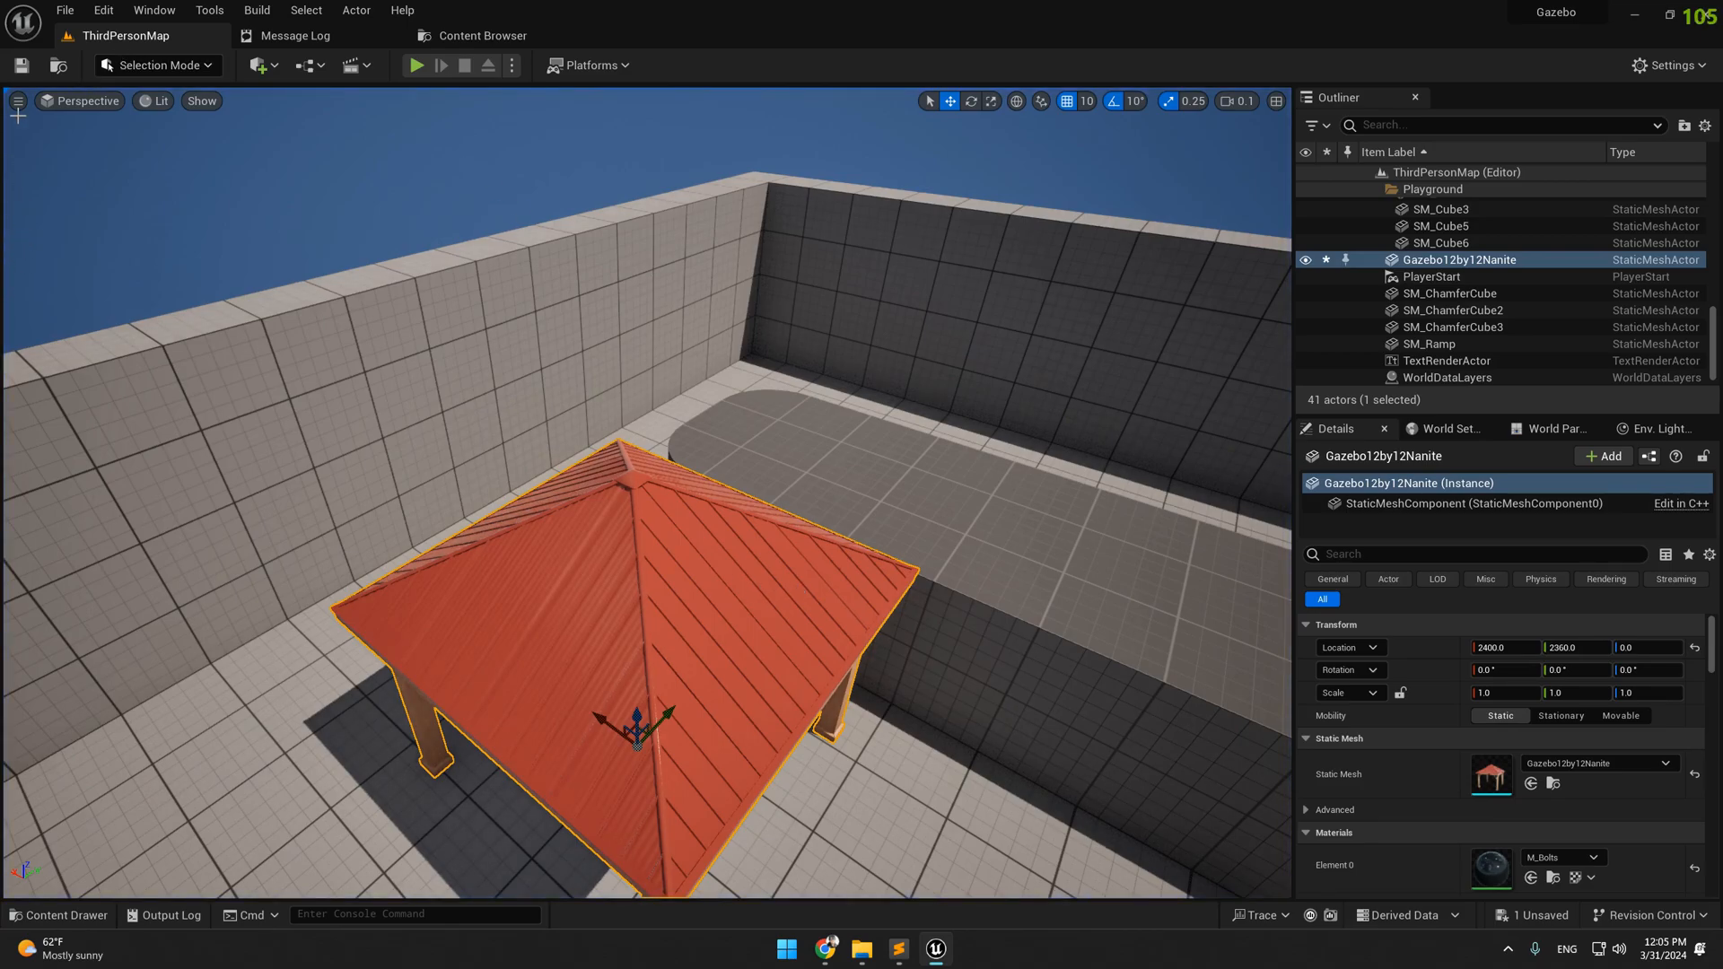
Examine the gazebo's roof with the Nanite Visualization Overview, and return the level viewport to Lit mode
{"action": "left_click", "coordinate": [19, 102]}
{"action": "left_click", "coordinate": [154, 101]}
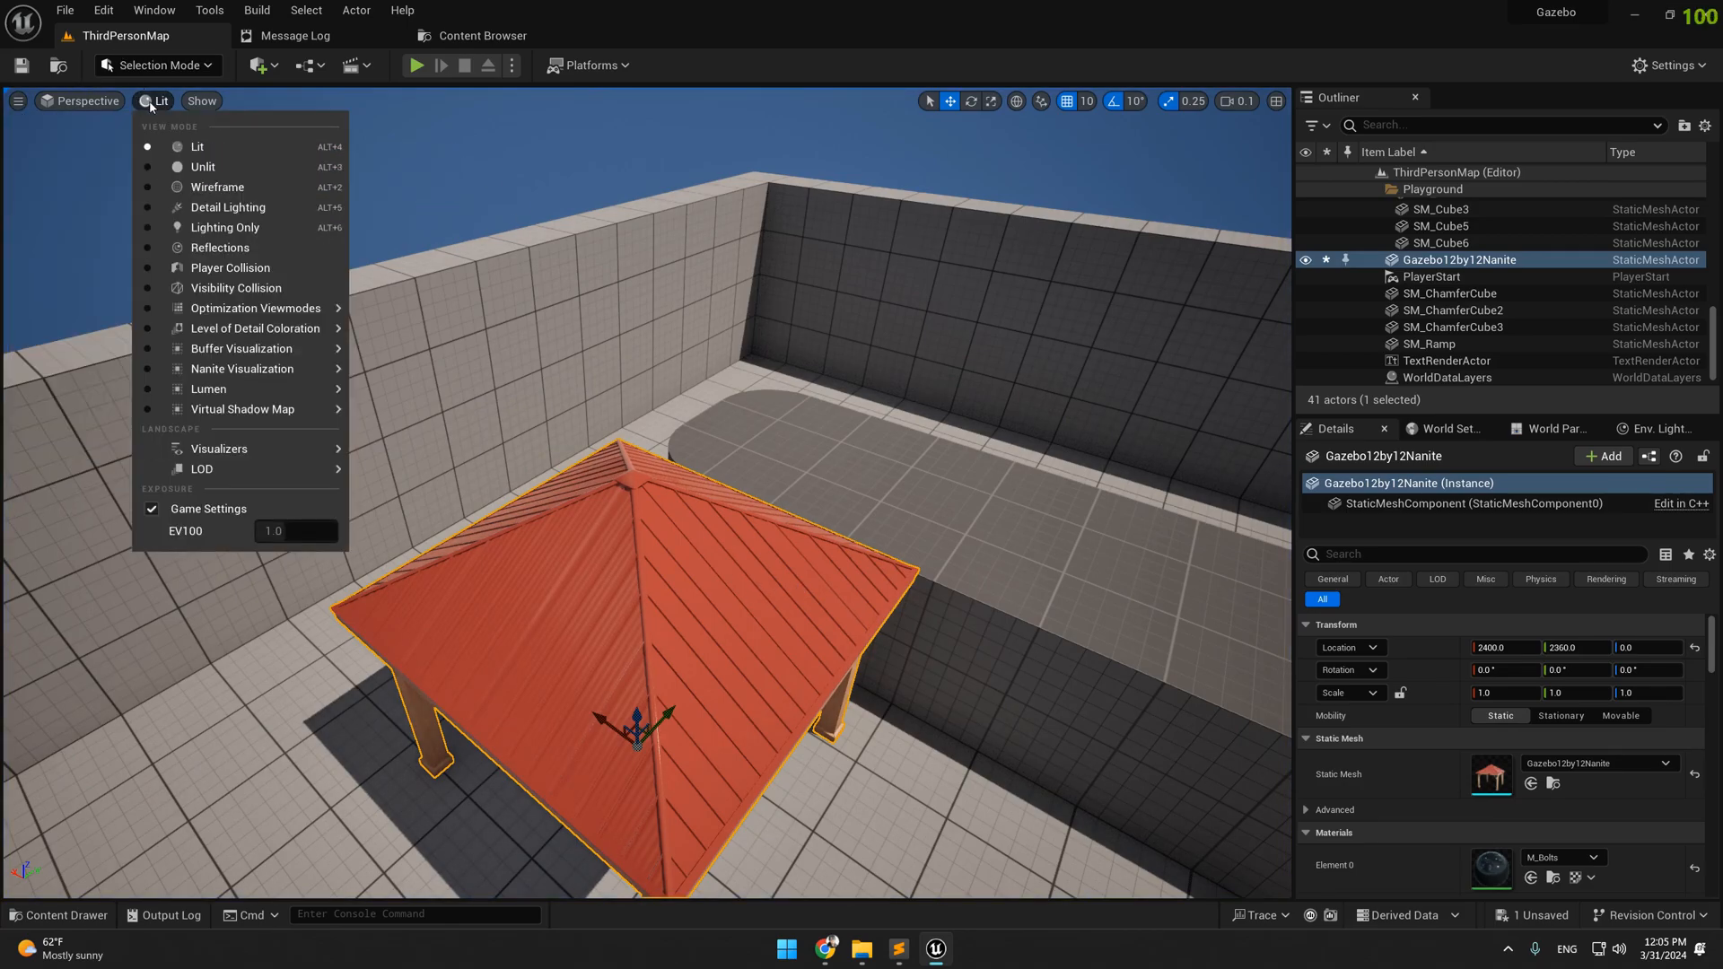
{"action": "mouse_move", "coordinate": [242, 369]}
{"action": "left_click", "coordinate": [399, 386]}
{"action": "right_click_drag", "start_coordinate": [646, 493], "coordinate": [1099, 458]}
{"action": "key", "text": "Escape"}
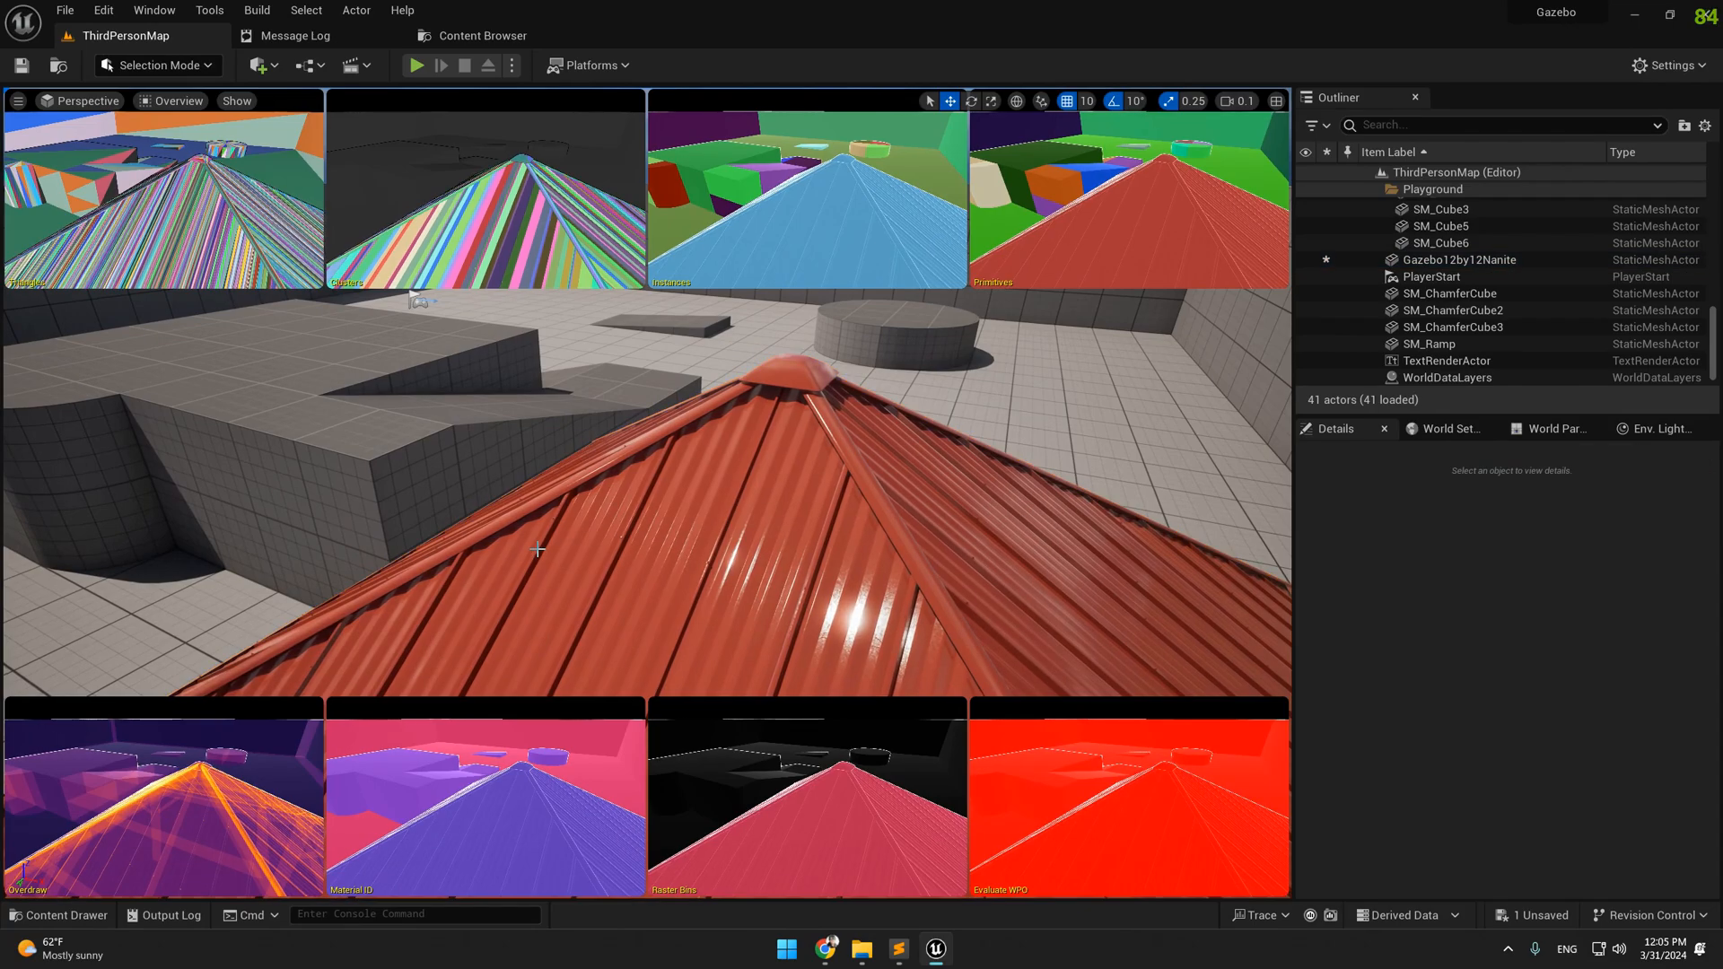
{"action": "left_click", "coordinate": [172, 100]}
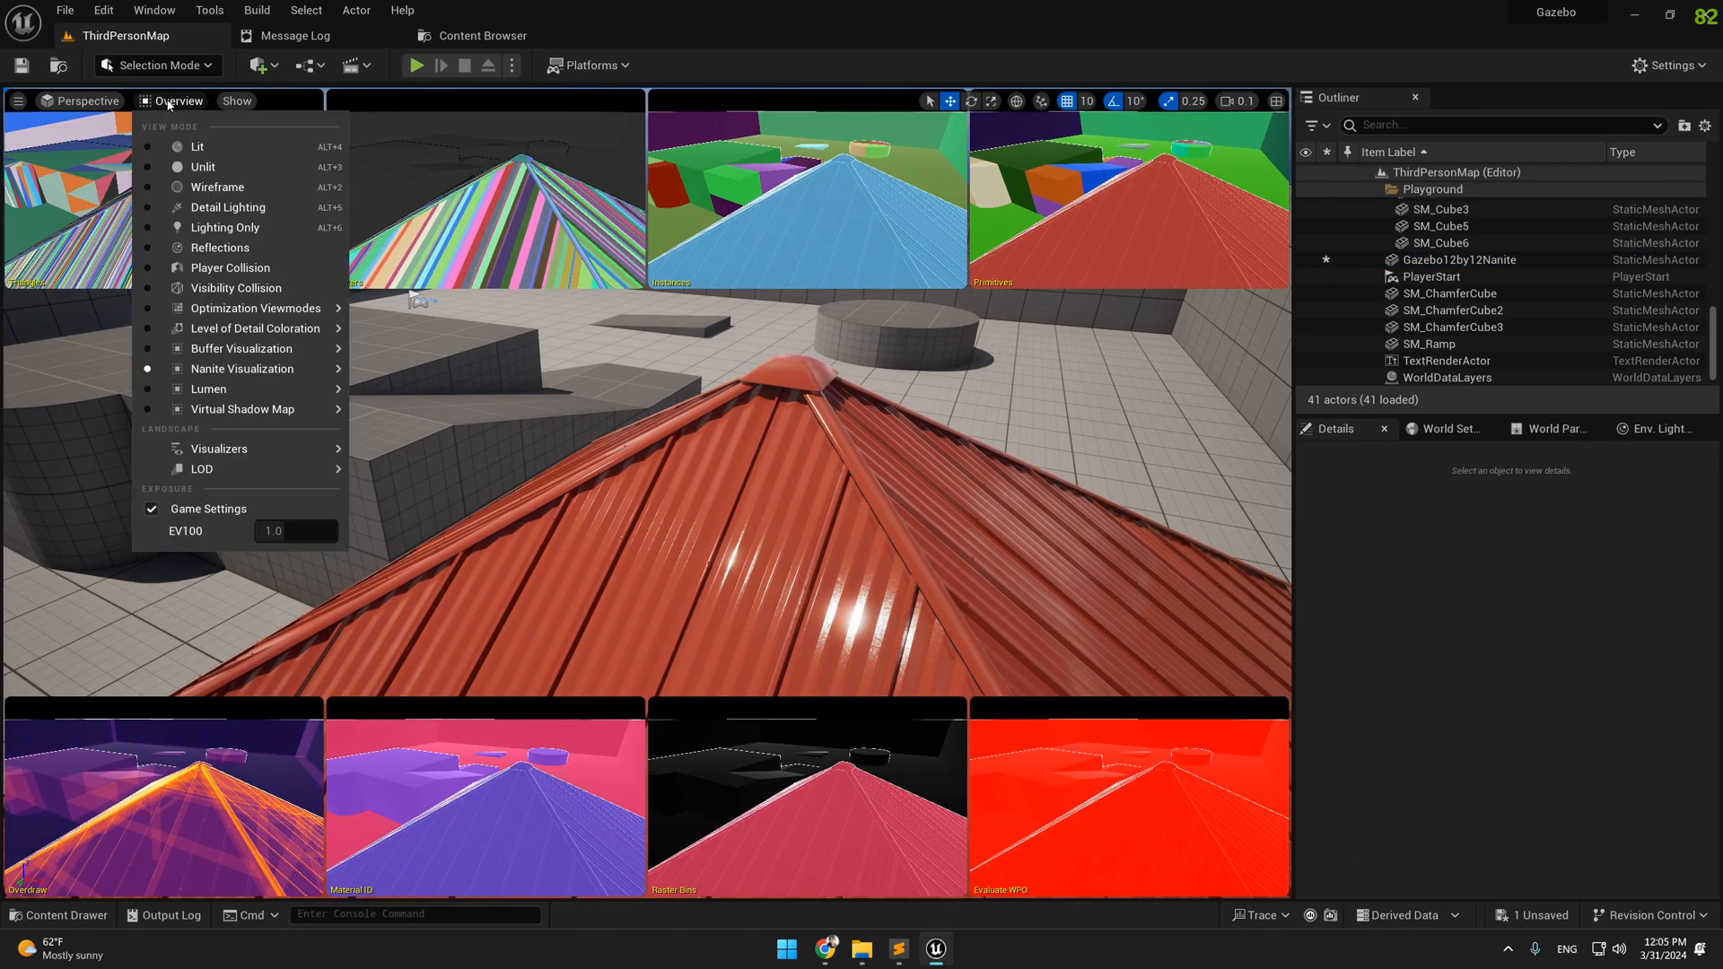
{"action": "left_click", "coordinate": [215, 146]}
{"action": "right_click_drag", "start_coordinate": [454, 193], "coordinate": [99, 300]}
Bring Gazebo12by12Quarter.fbx from the GazeboLOD folder in File Explorer into the project's Content folder
{"action": "key", "text": "ctrl+space"}
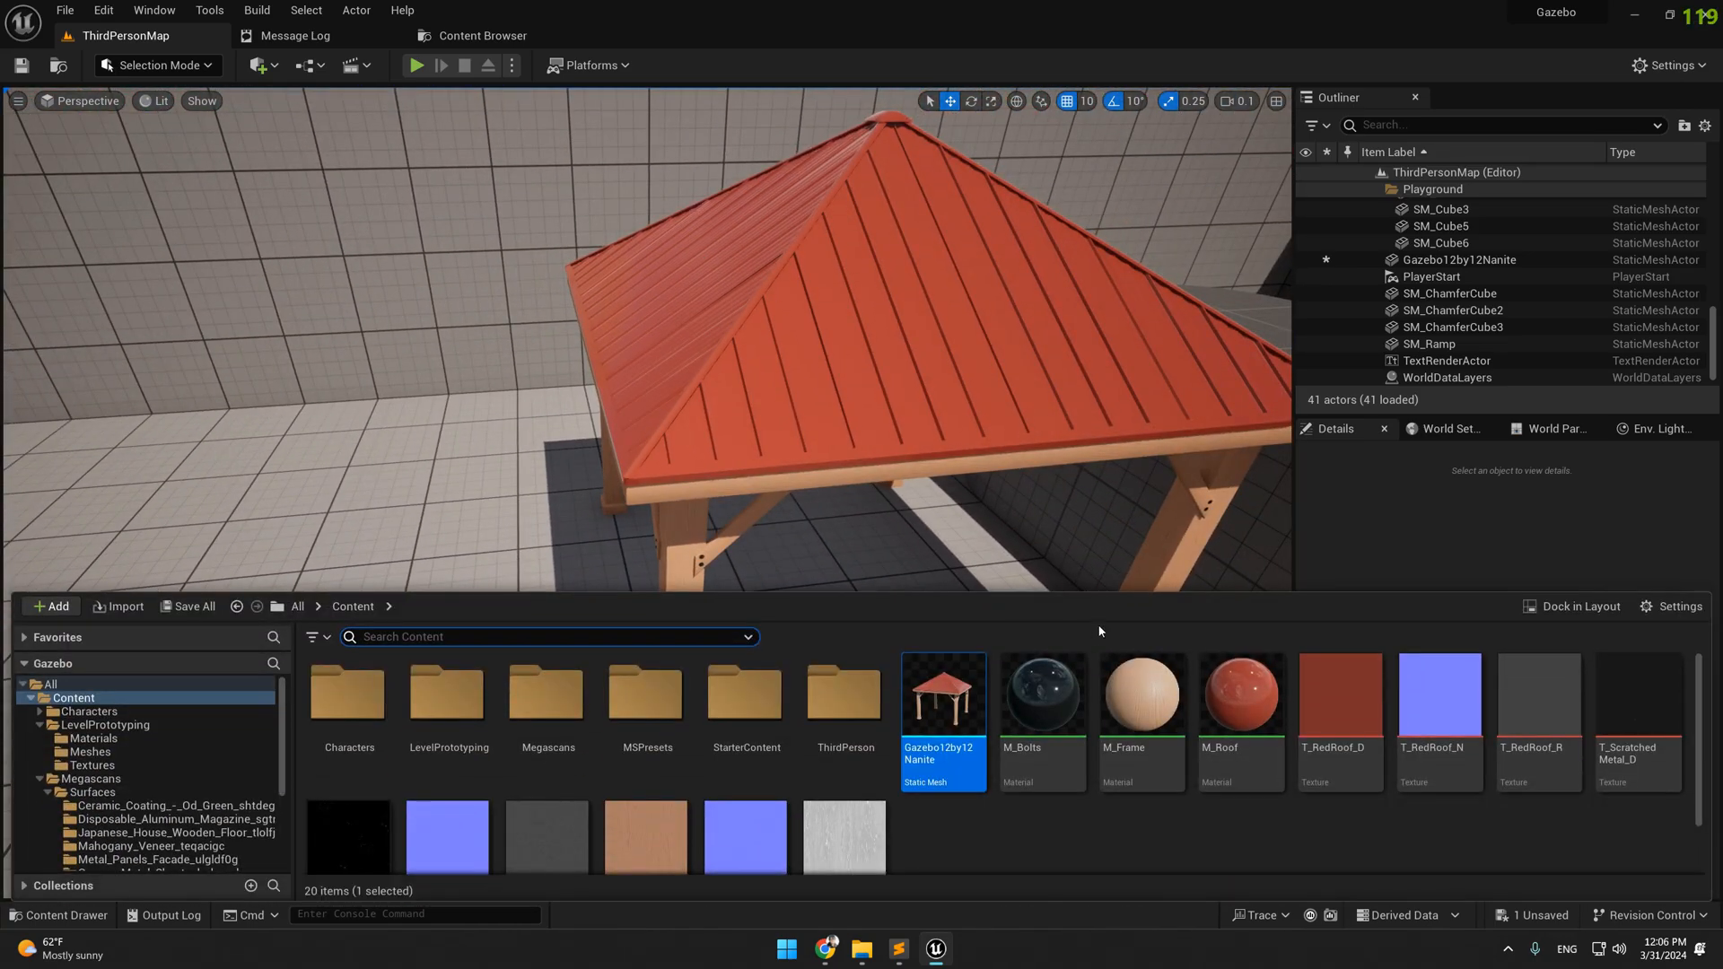
{"action": "left_click", "coordinate": [1050, 837]}
{"action": "mouse_move", "coordinate": [862, 953]}
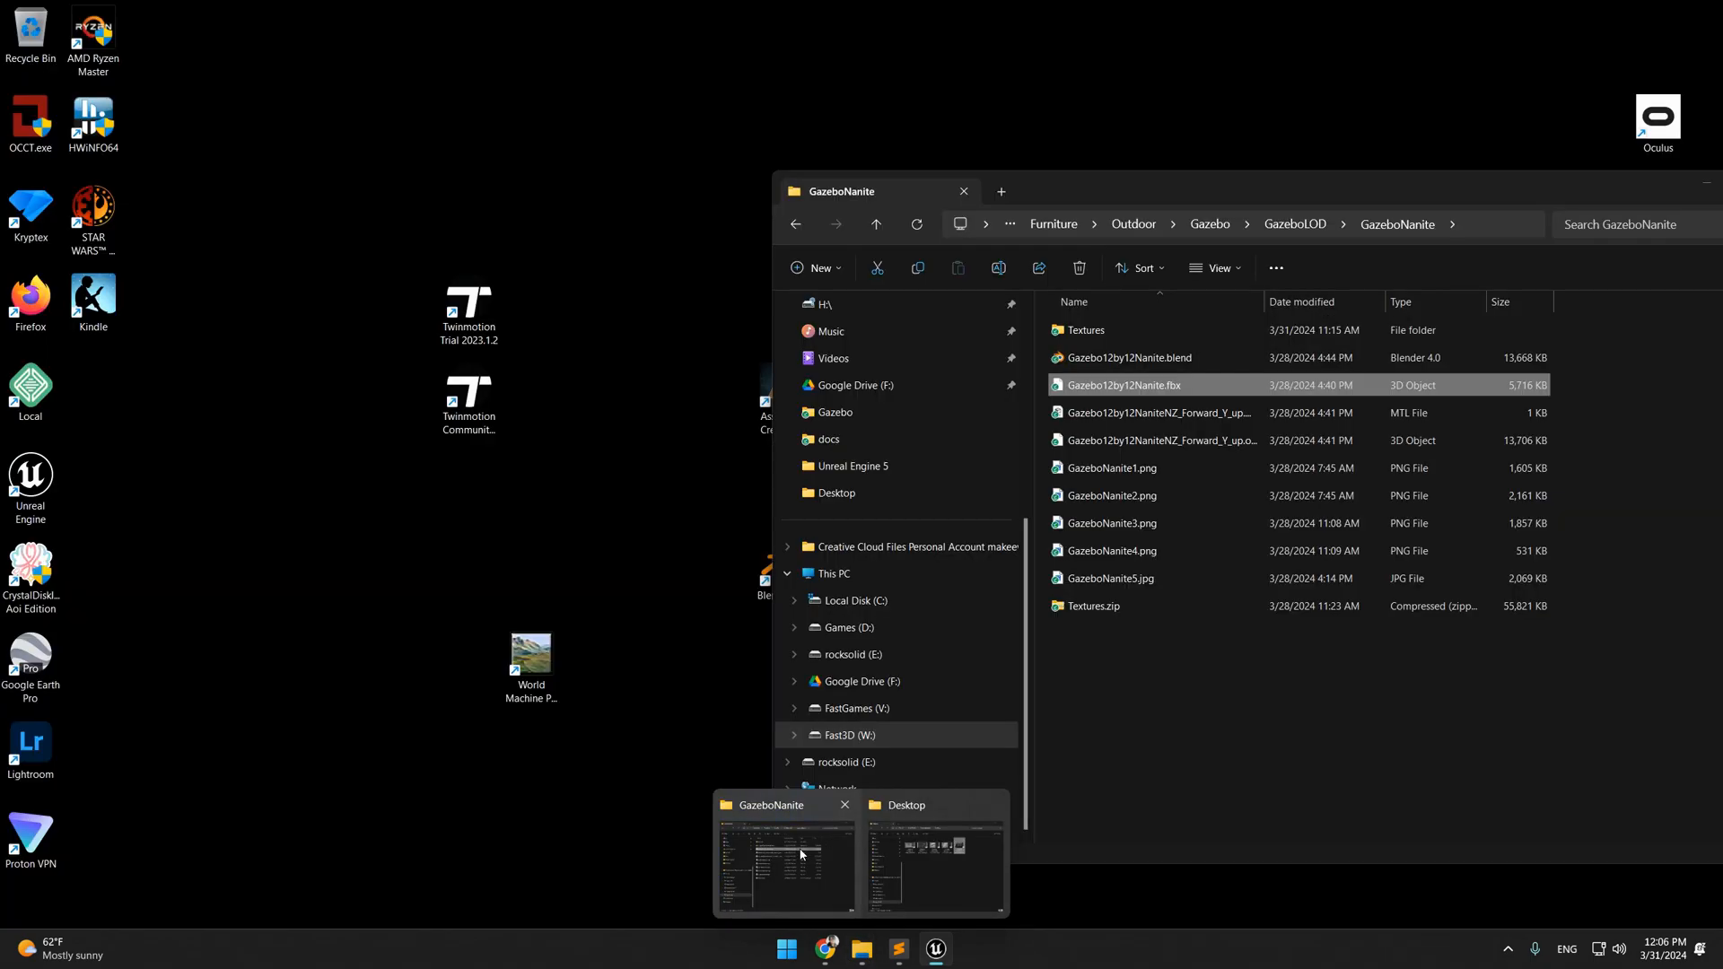
{"action": "left_click", "coordinate": [798, 852]}
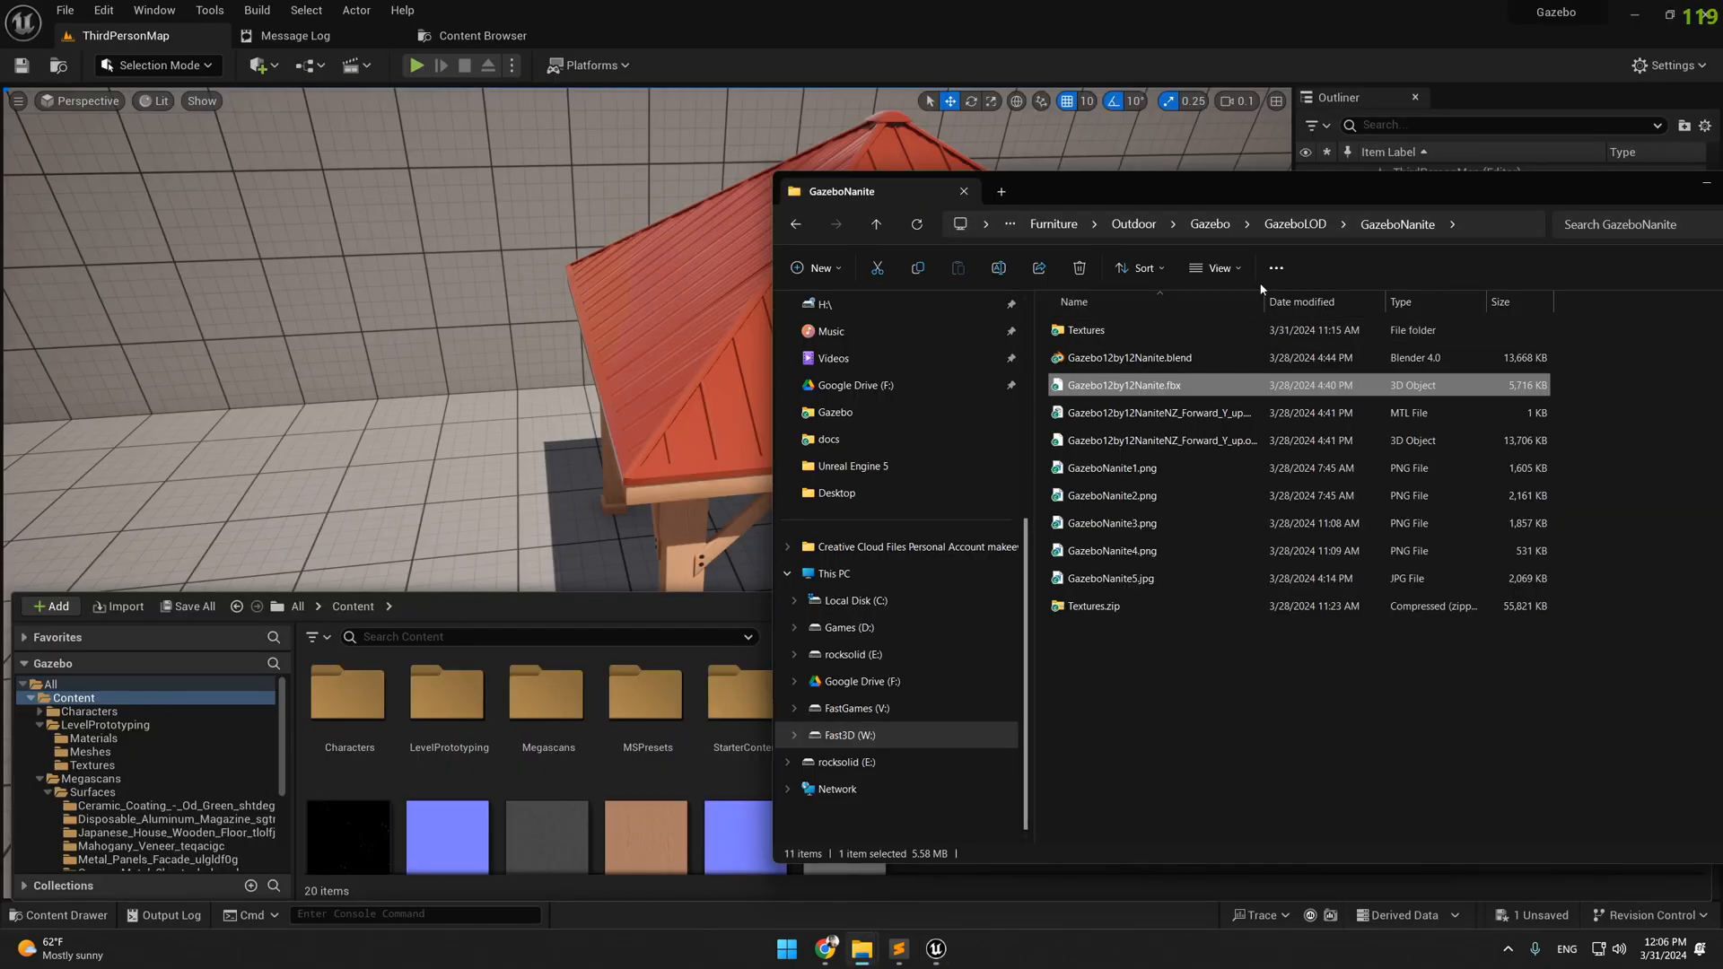
{"action": "left_click", "coordinate": [1324, 227]}
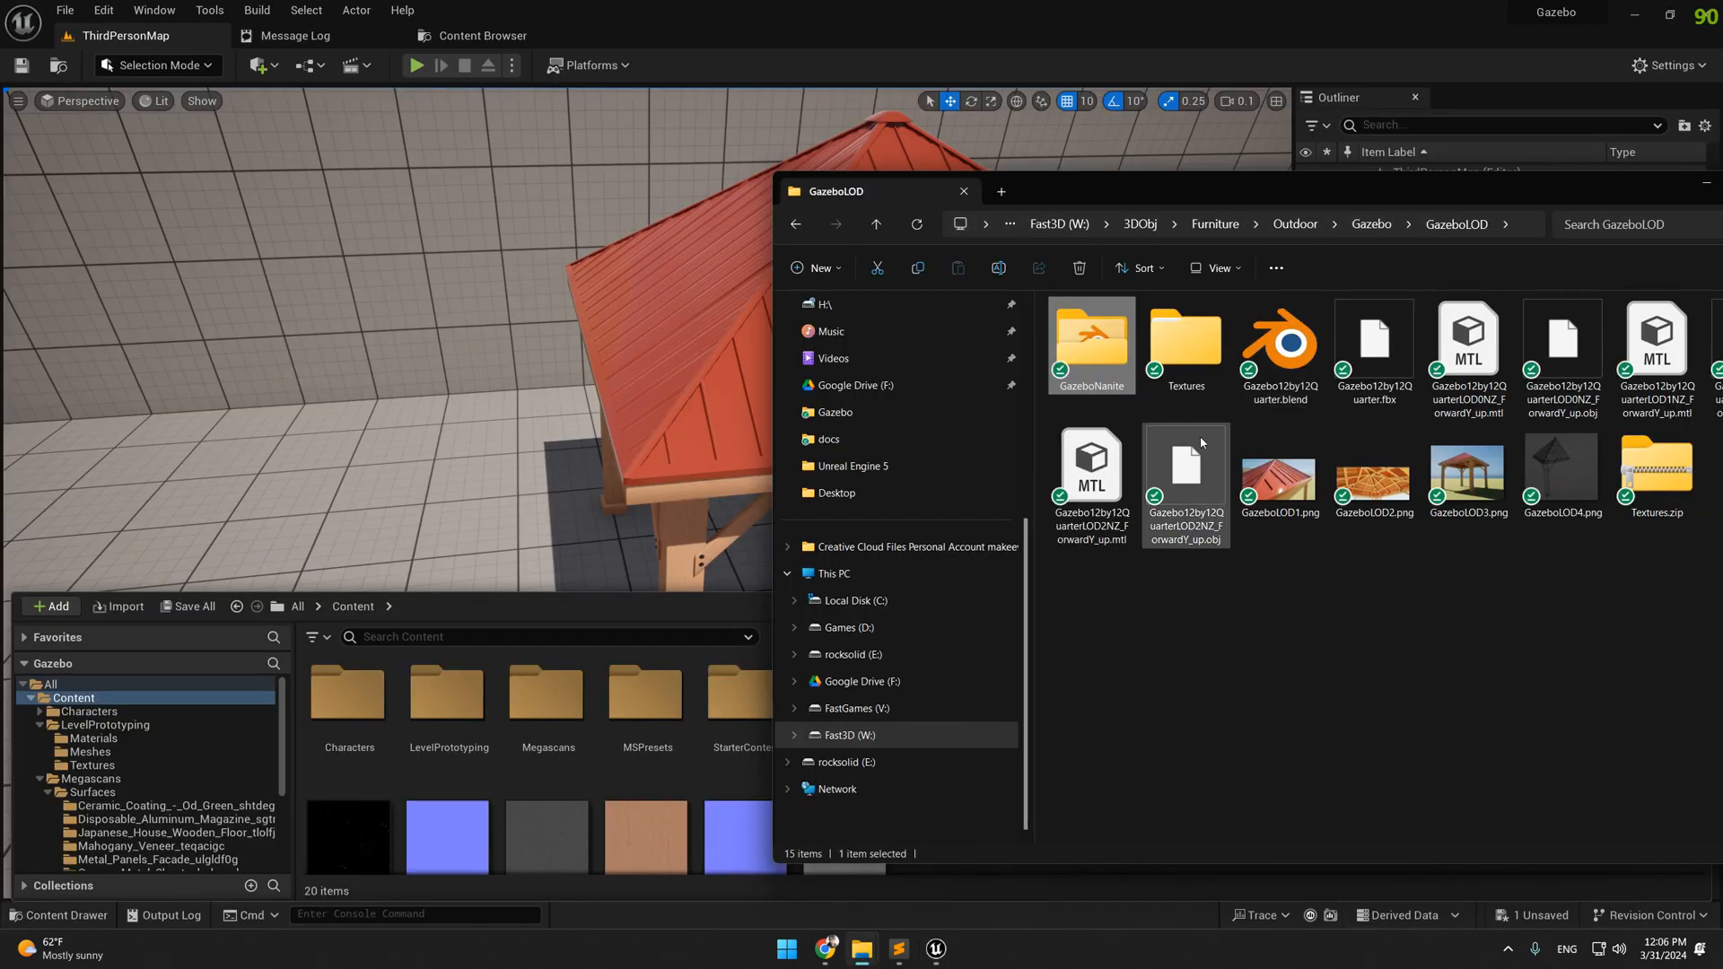
{"action": "left_click", "coordinate": [1385, 356]}
{"action": "left_click_drag", "start_coordinate": [1392, 411], "coordinate": [968, 880]}
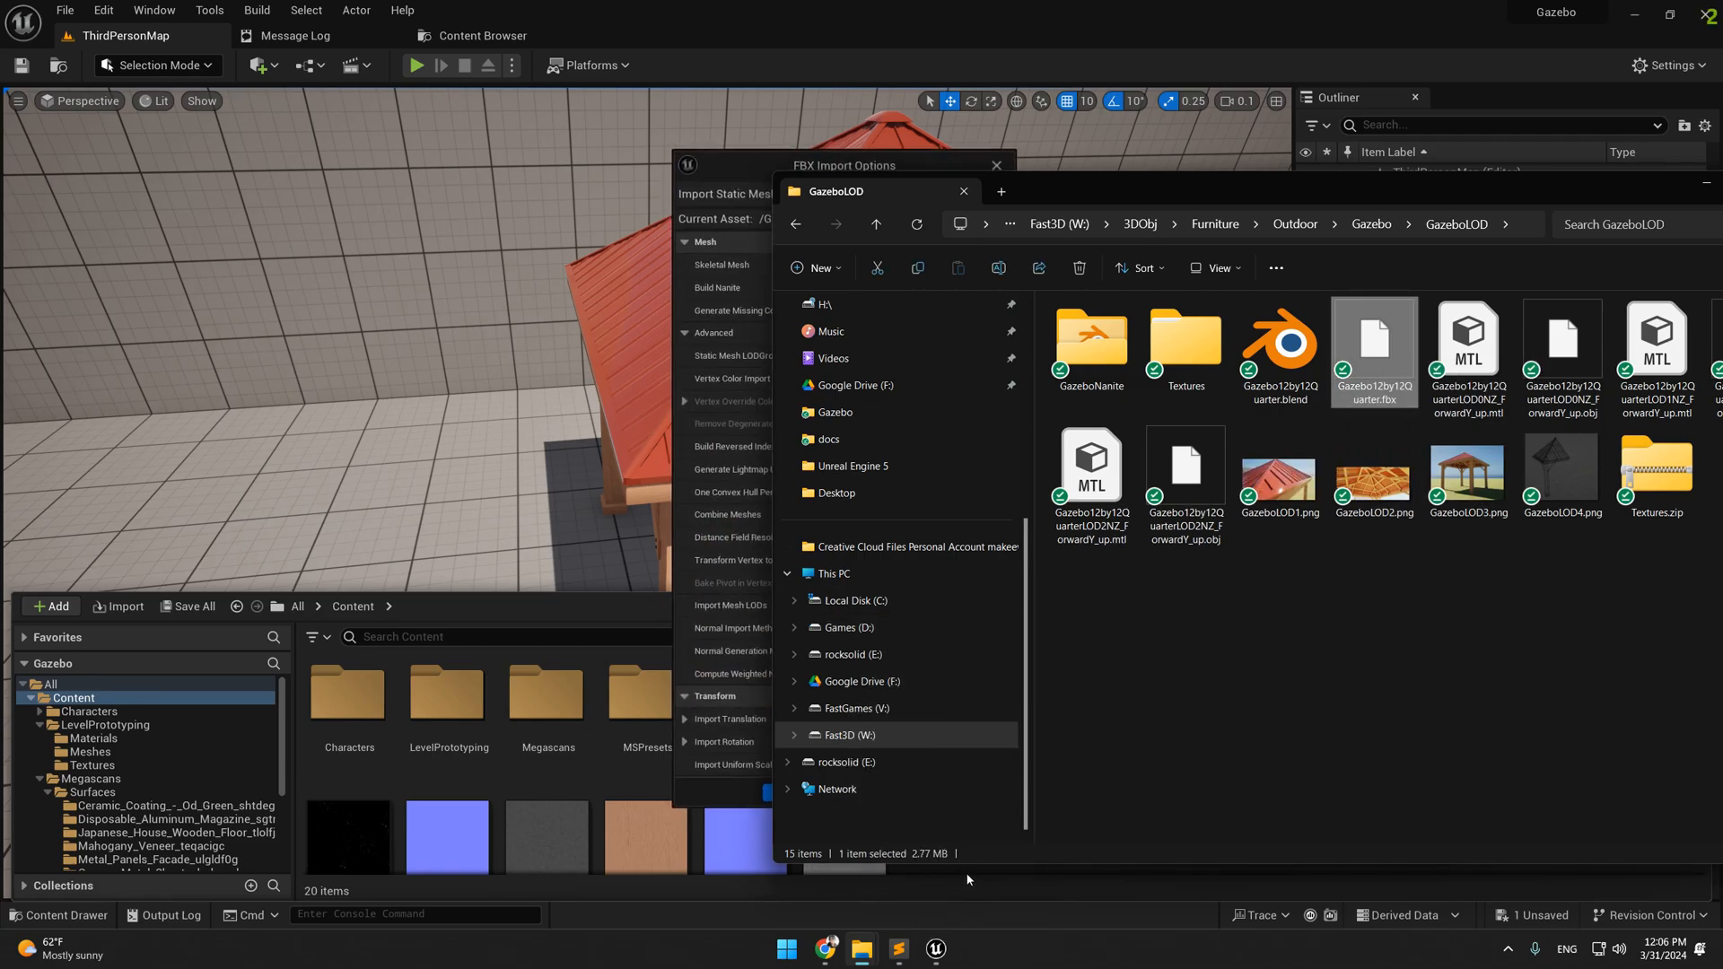
Import the FBX as a static mesh with Import Mesh LODs enabled
{"action": "left_click", "coordinate": [1696, 186]}
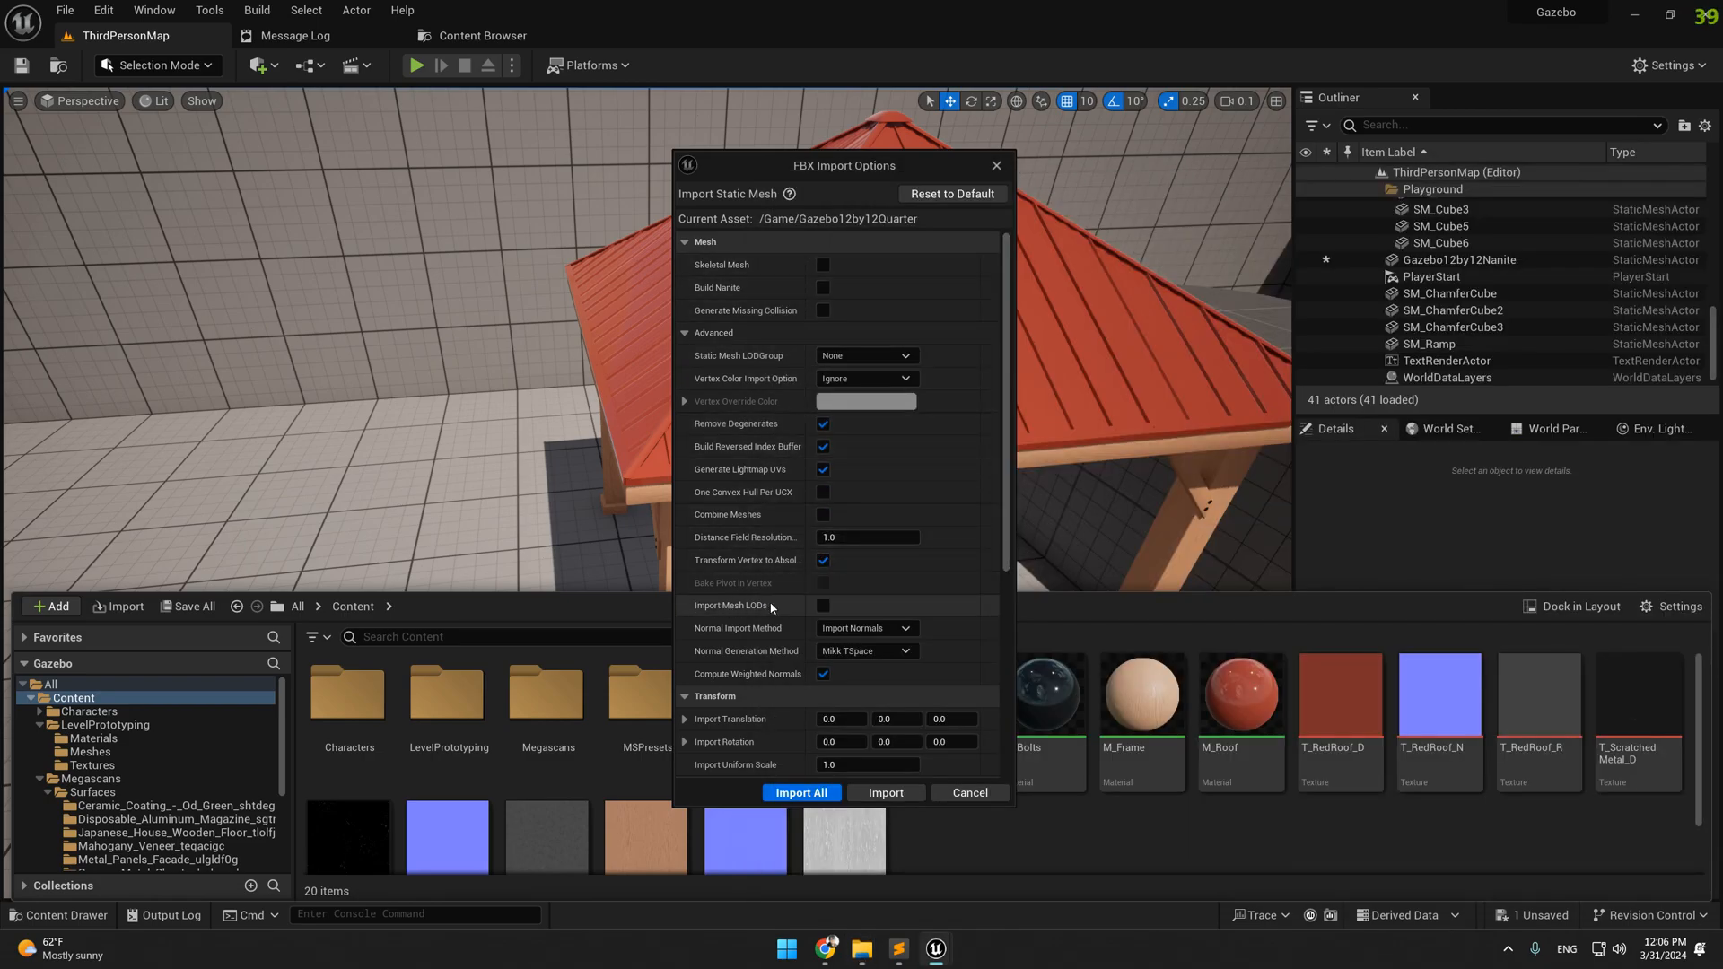
{"action": "left_click", "coordinate": [823, 605]}
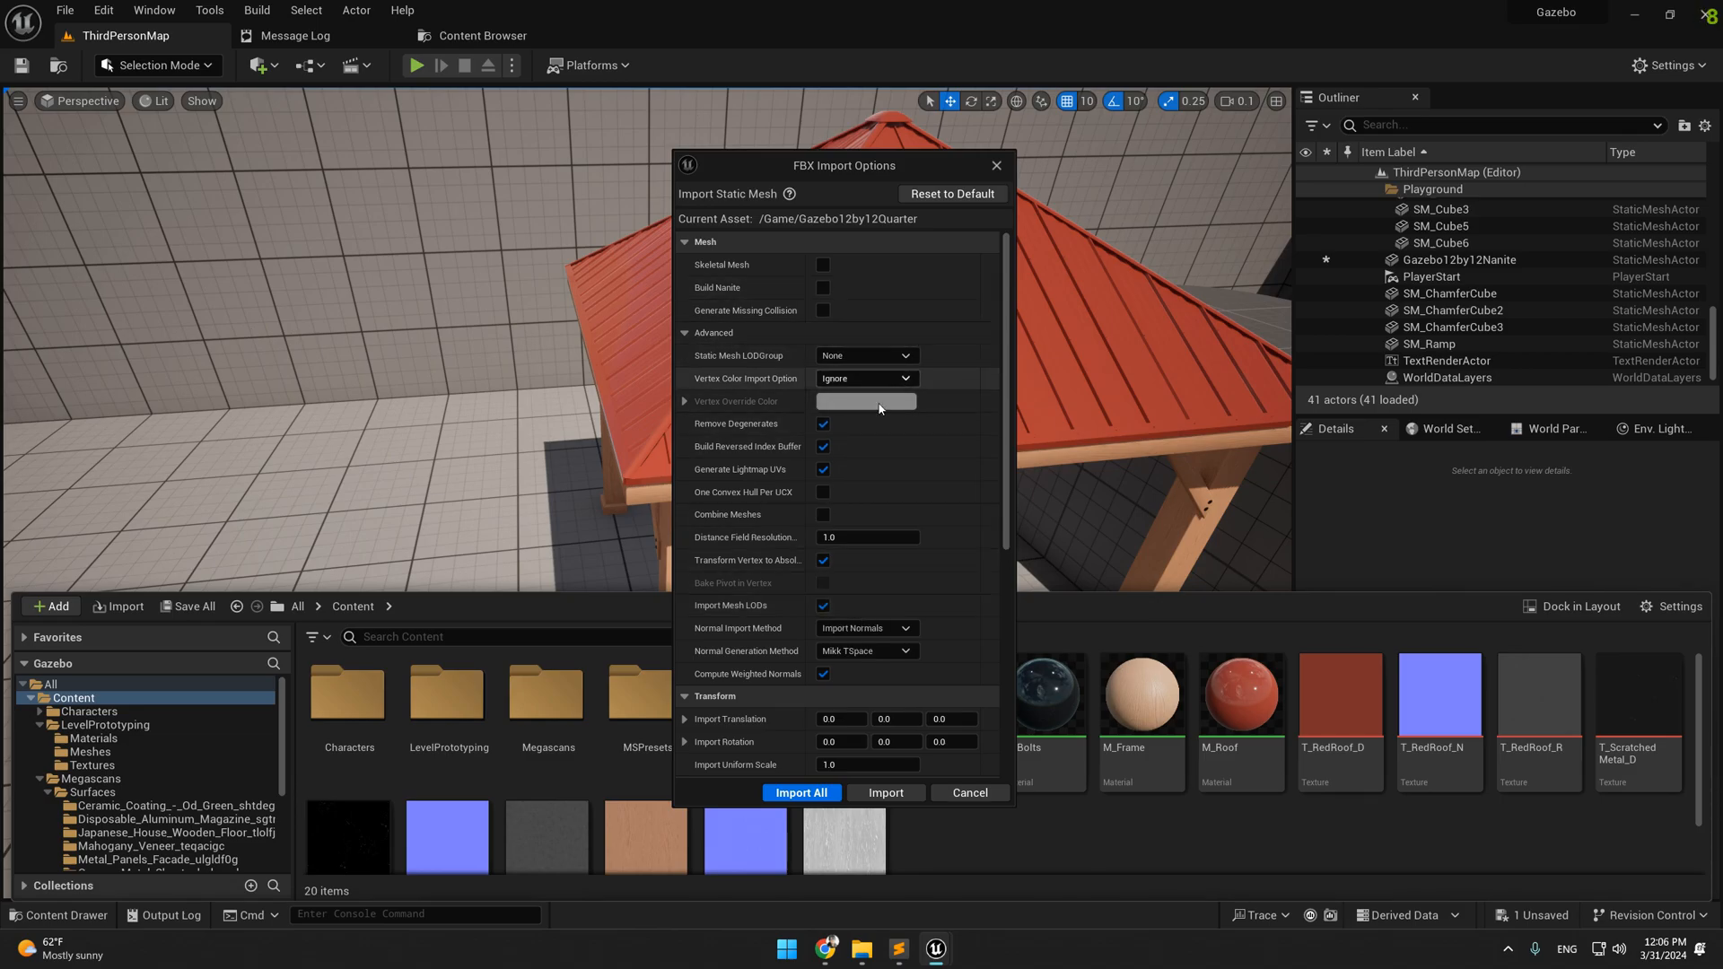
{"action": "left_click", "coordinate": [799, 793]}
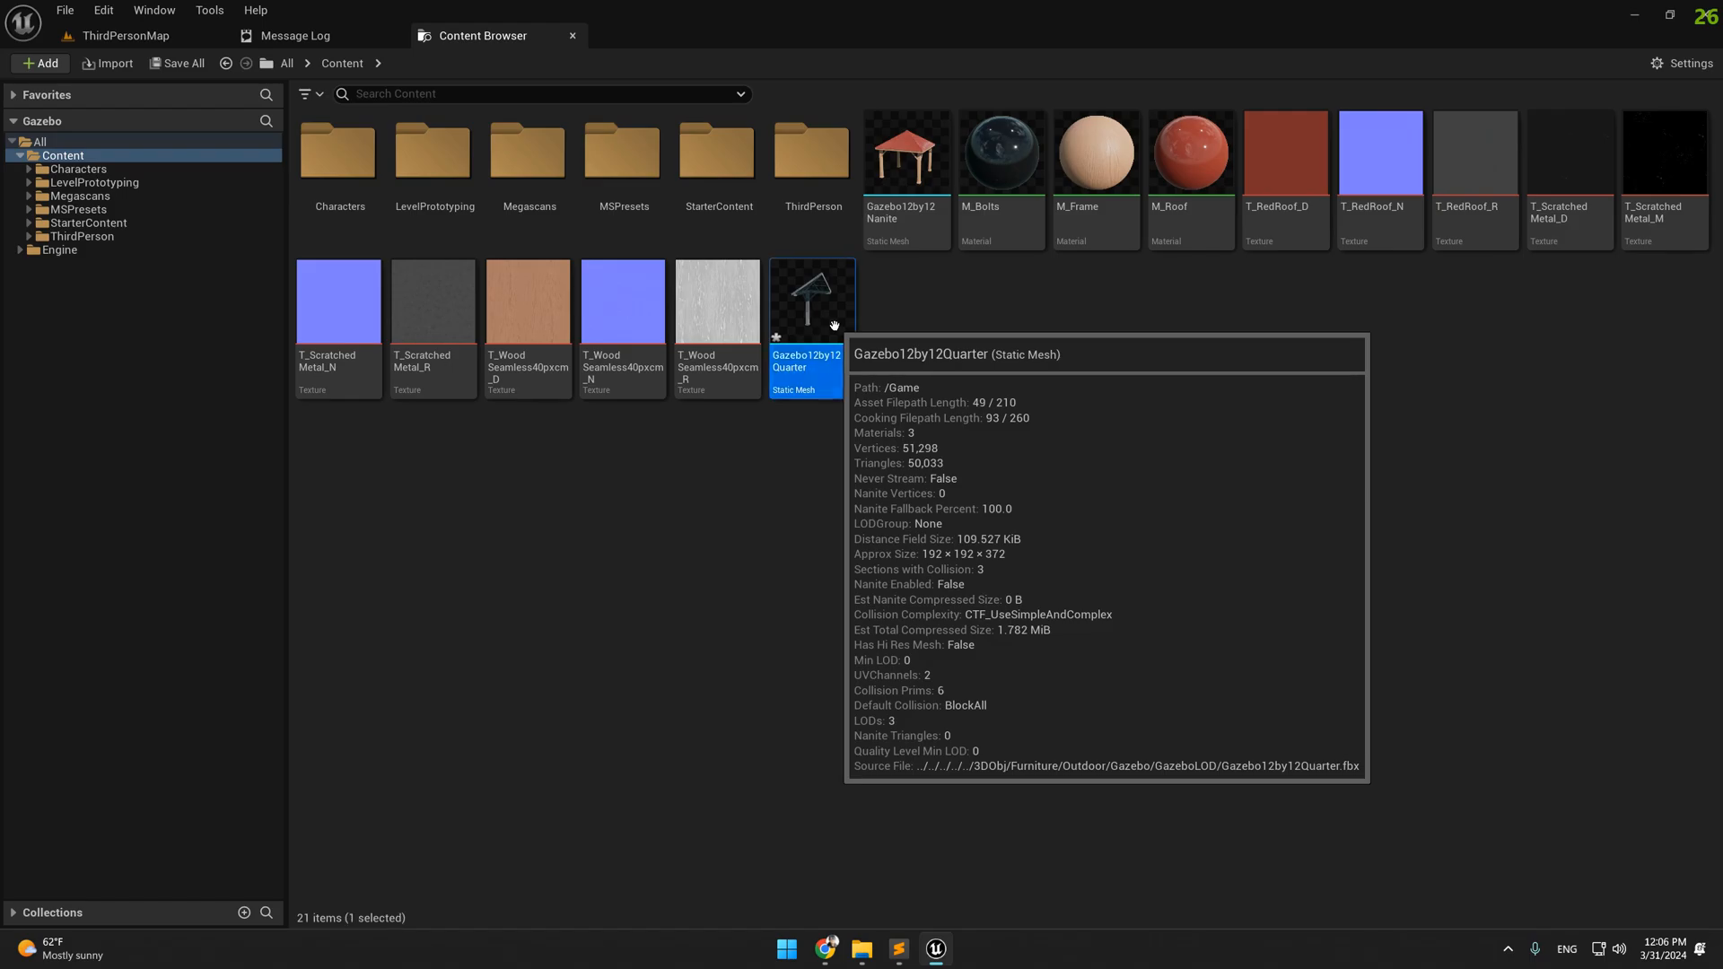
Open the Gazebo12by12Quarter mesh and display its simple collision
{"action": "double_click", "coordinate": [810, 354]}
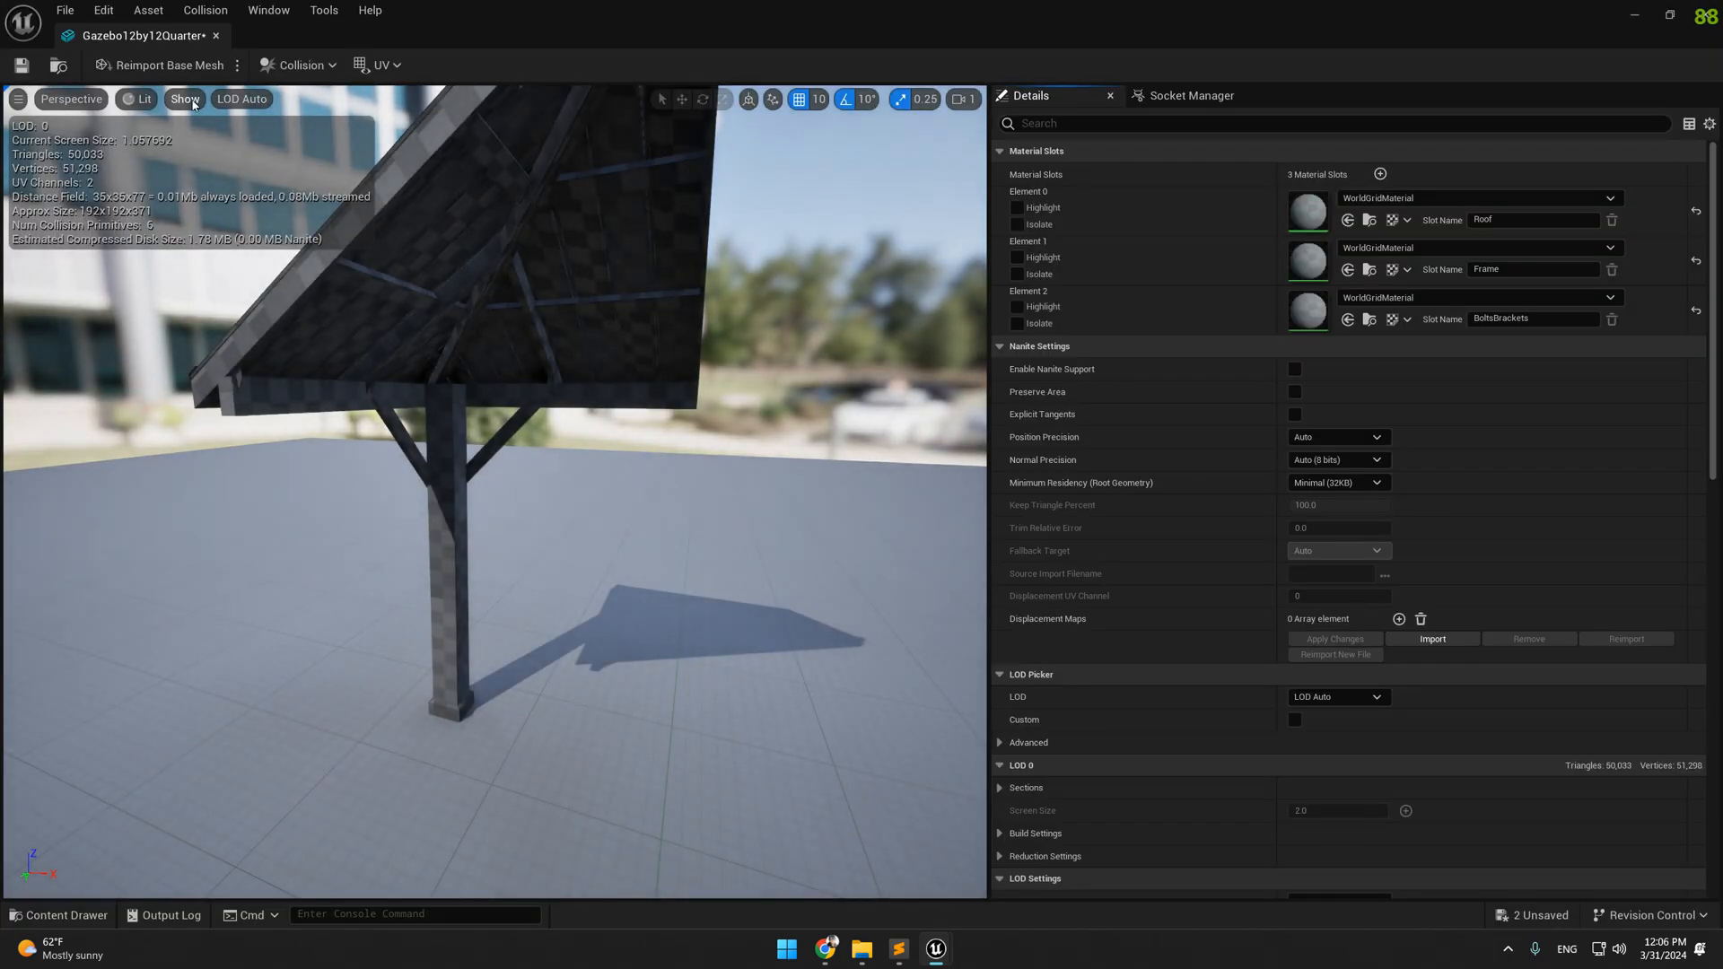
{"action": "left_click", "coordinate": [186, 99]}
{"action": "left_click", "coordinate": [180, 337]}
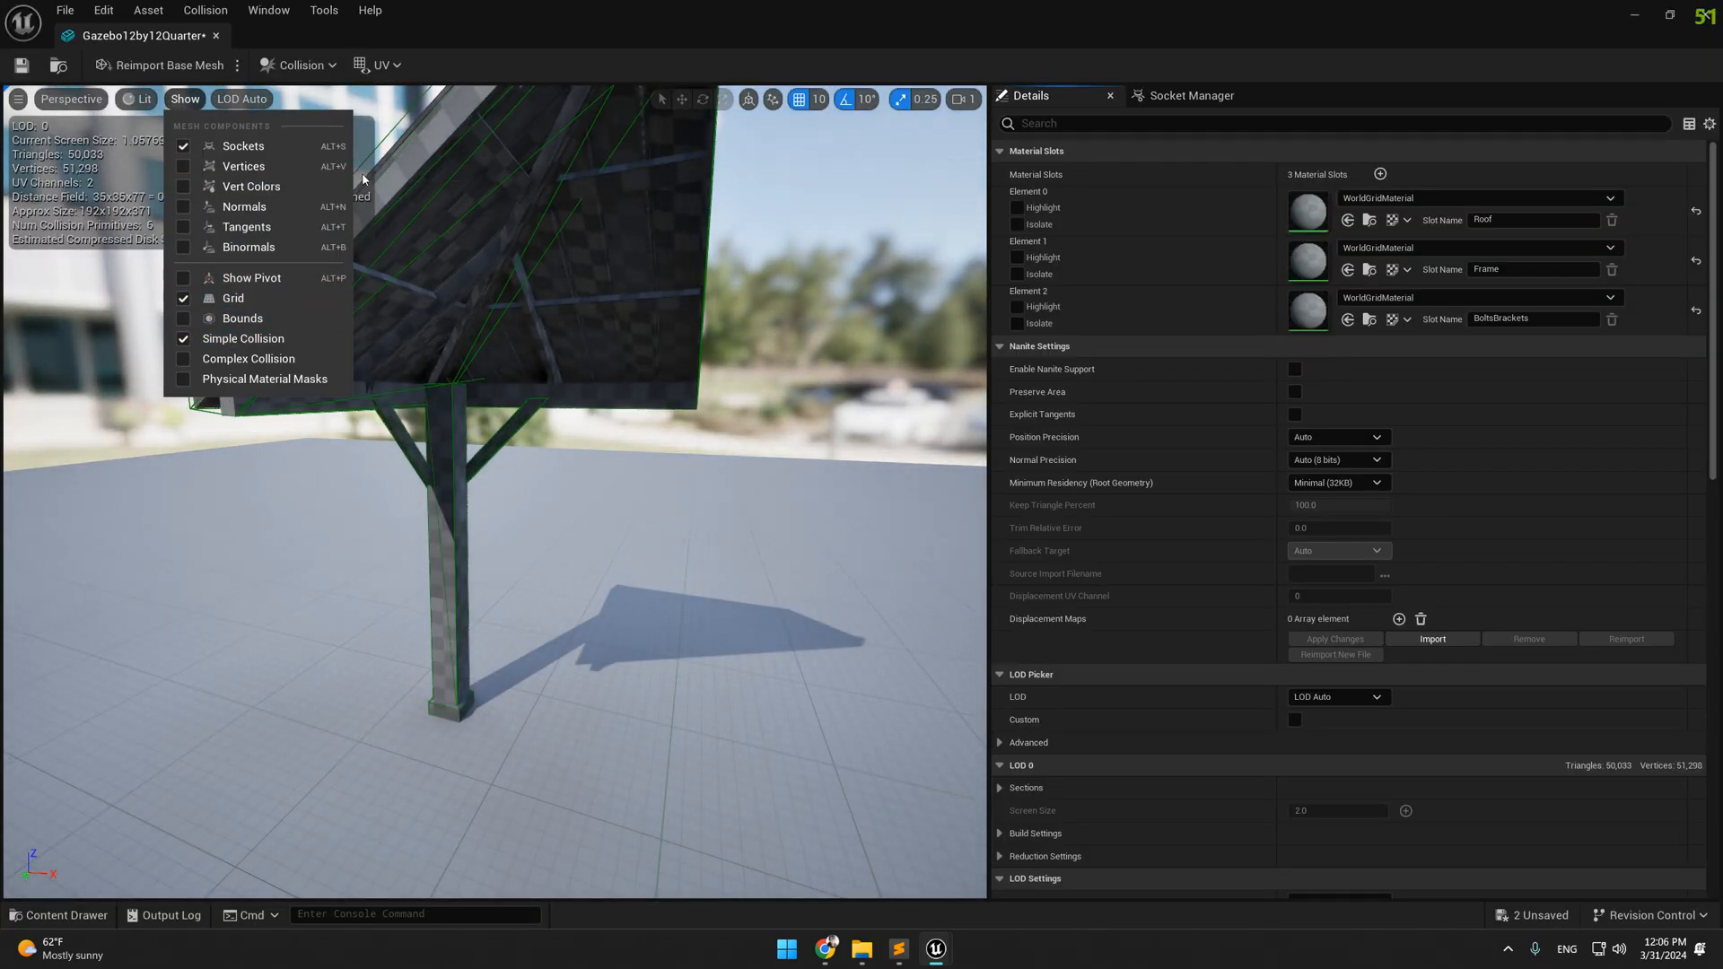
{"action": "left_click", "coordinate": [671, 36]}
Assign M_Roof to the Roof slot, M_Frame to Frame and M_Bolts to BoltsBrackets, and save the mesh
{"action": "left_click", "coordinate": [1462, 198]}
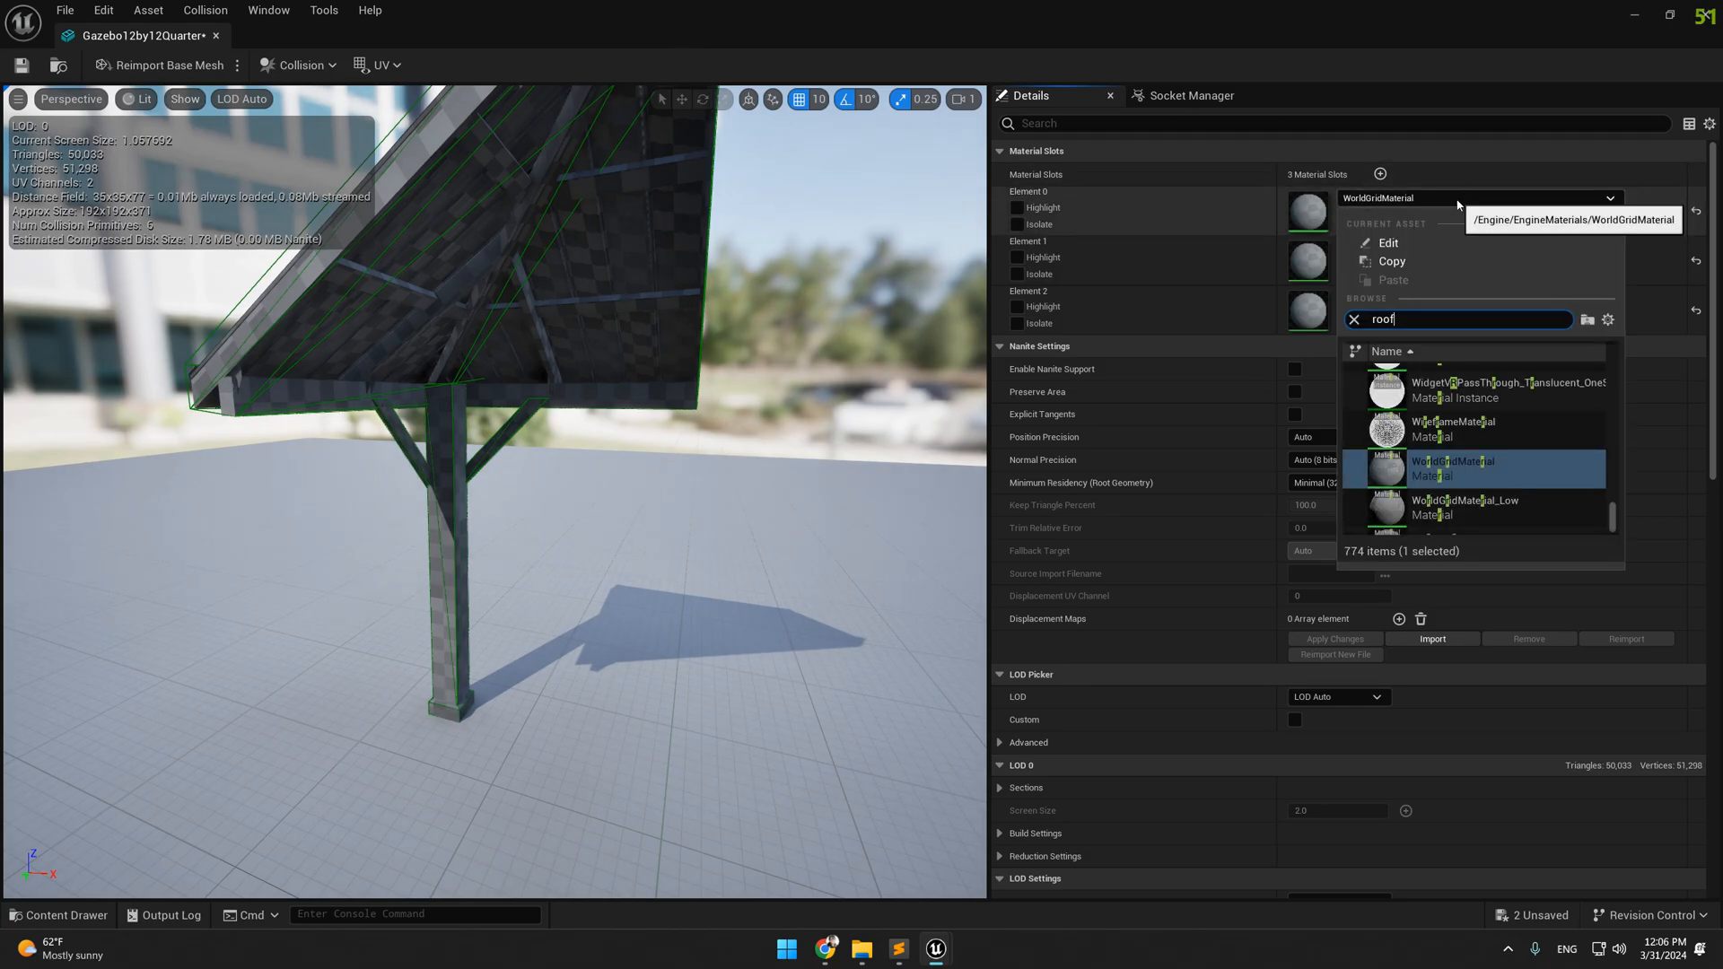
{"action": "left_click", "coordinate": [1495, 375]}
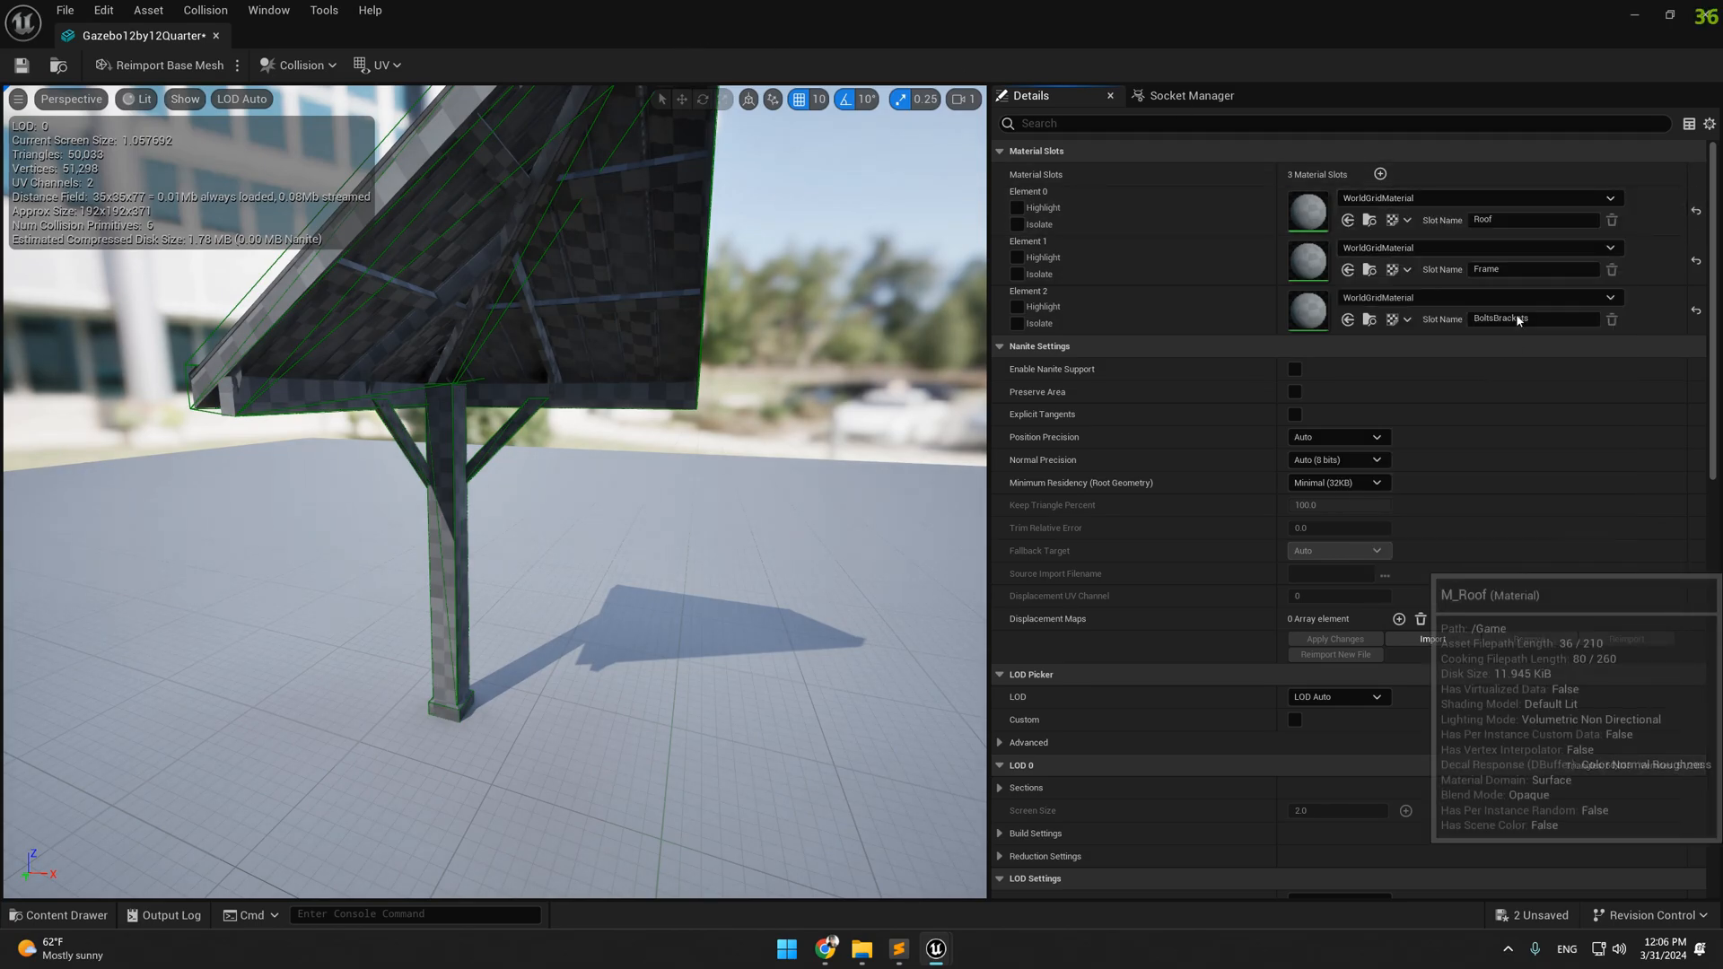
{"action": "left_click", "coordinate": [1531, 247]}
{"action": "type", "text": "frame"}
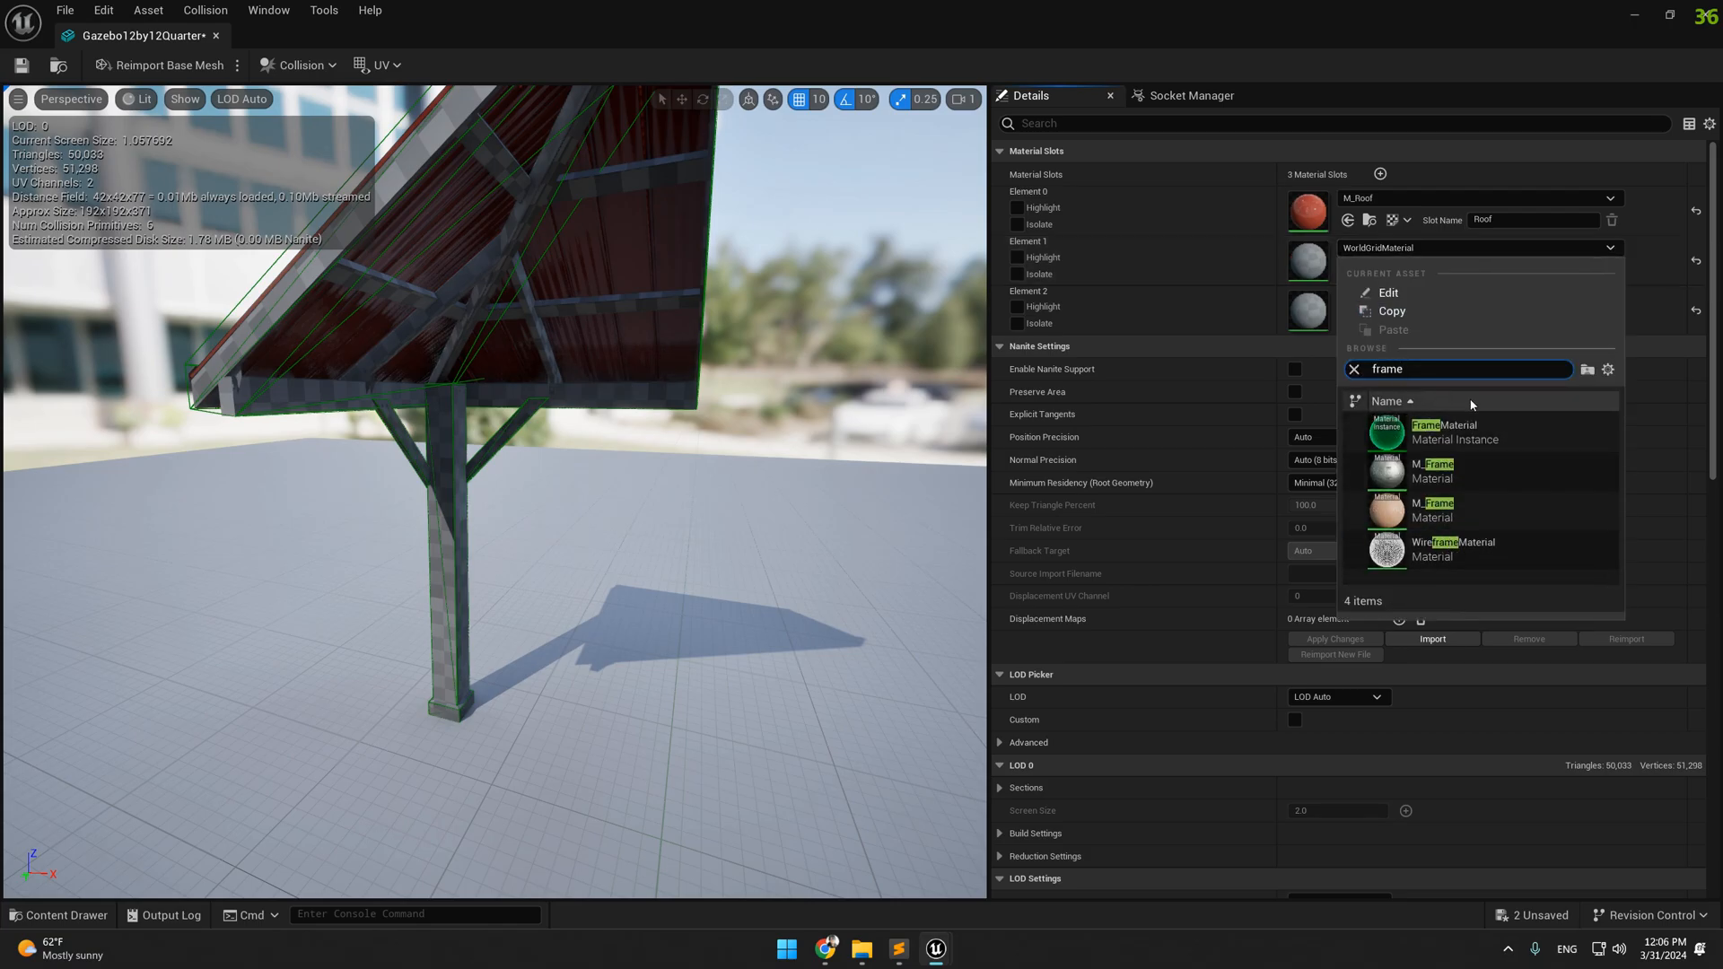
{"action": "key", "text": "Escape"}
{"action": "left_click", "coordinate": [1522, 299]}
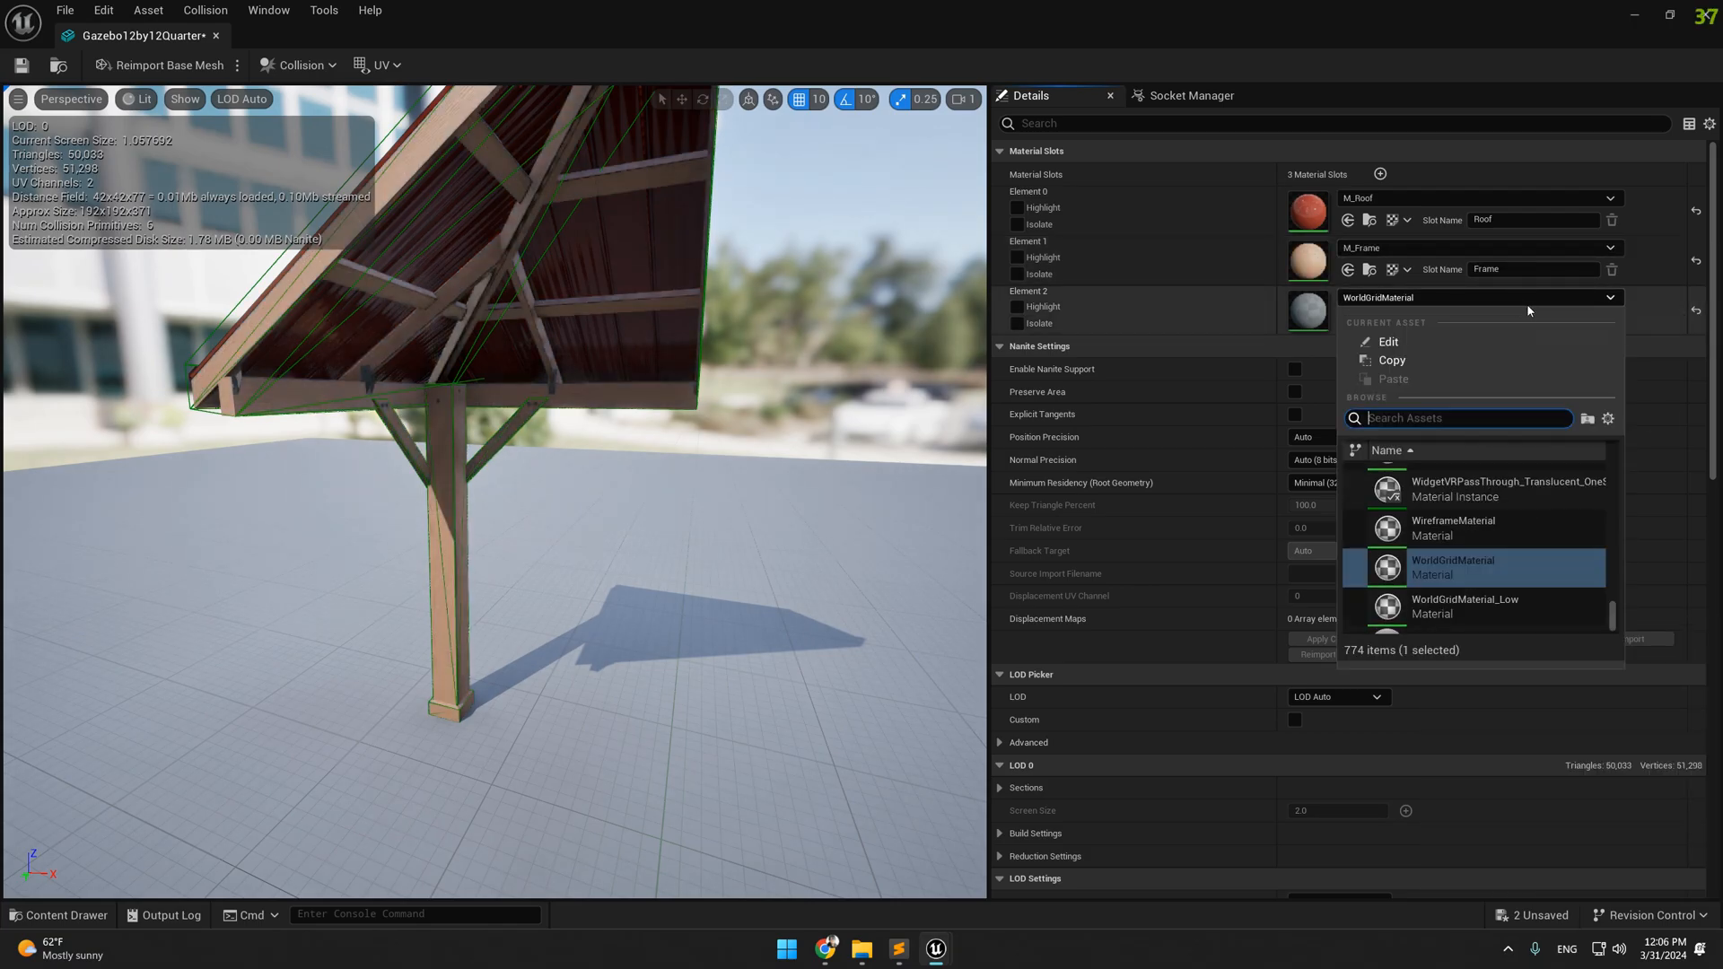
{"action": "type", "text": "bolts"}
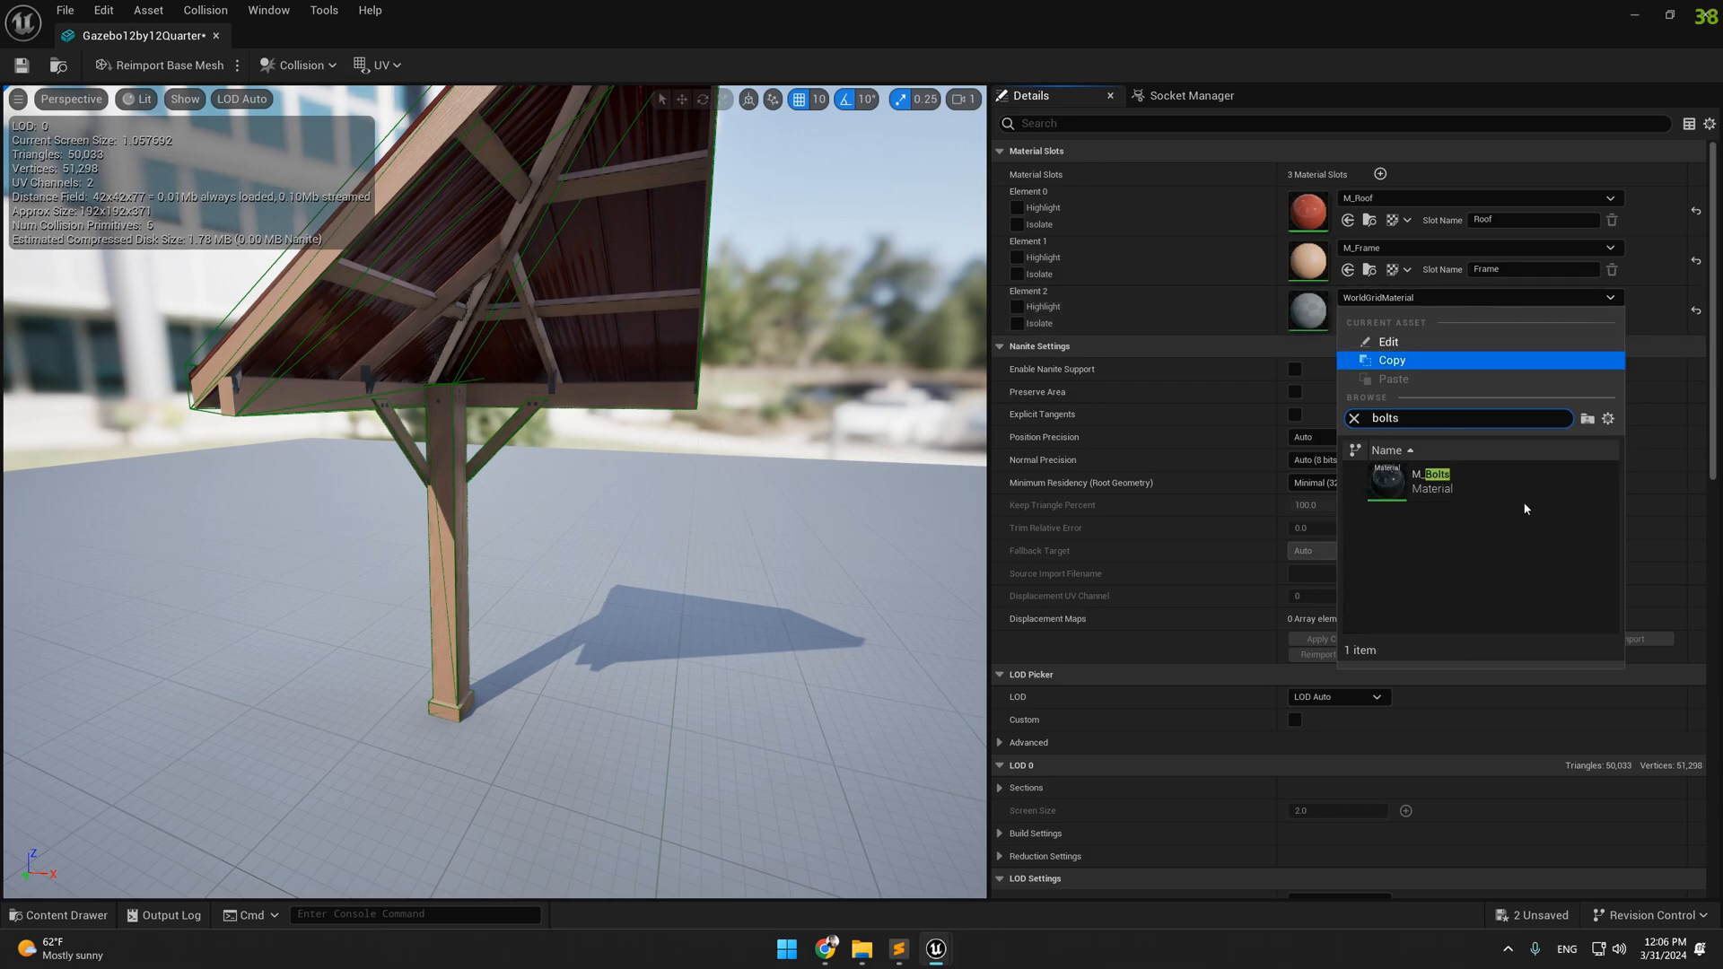
{"action": "left_click", "coordinate": [1509, 480]}
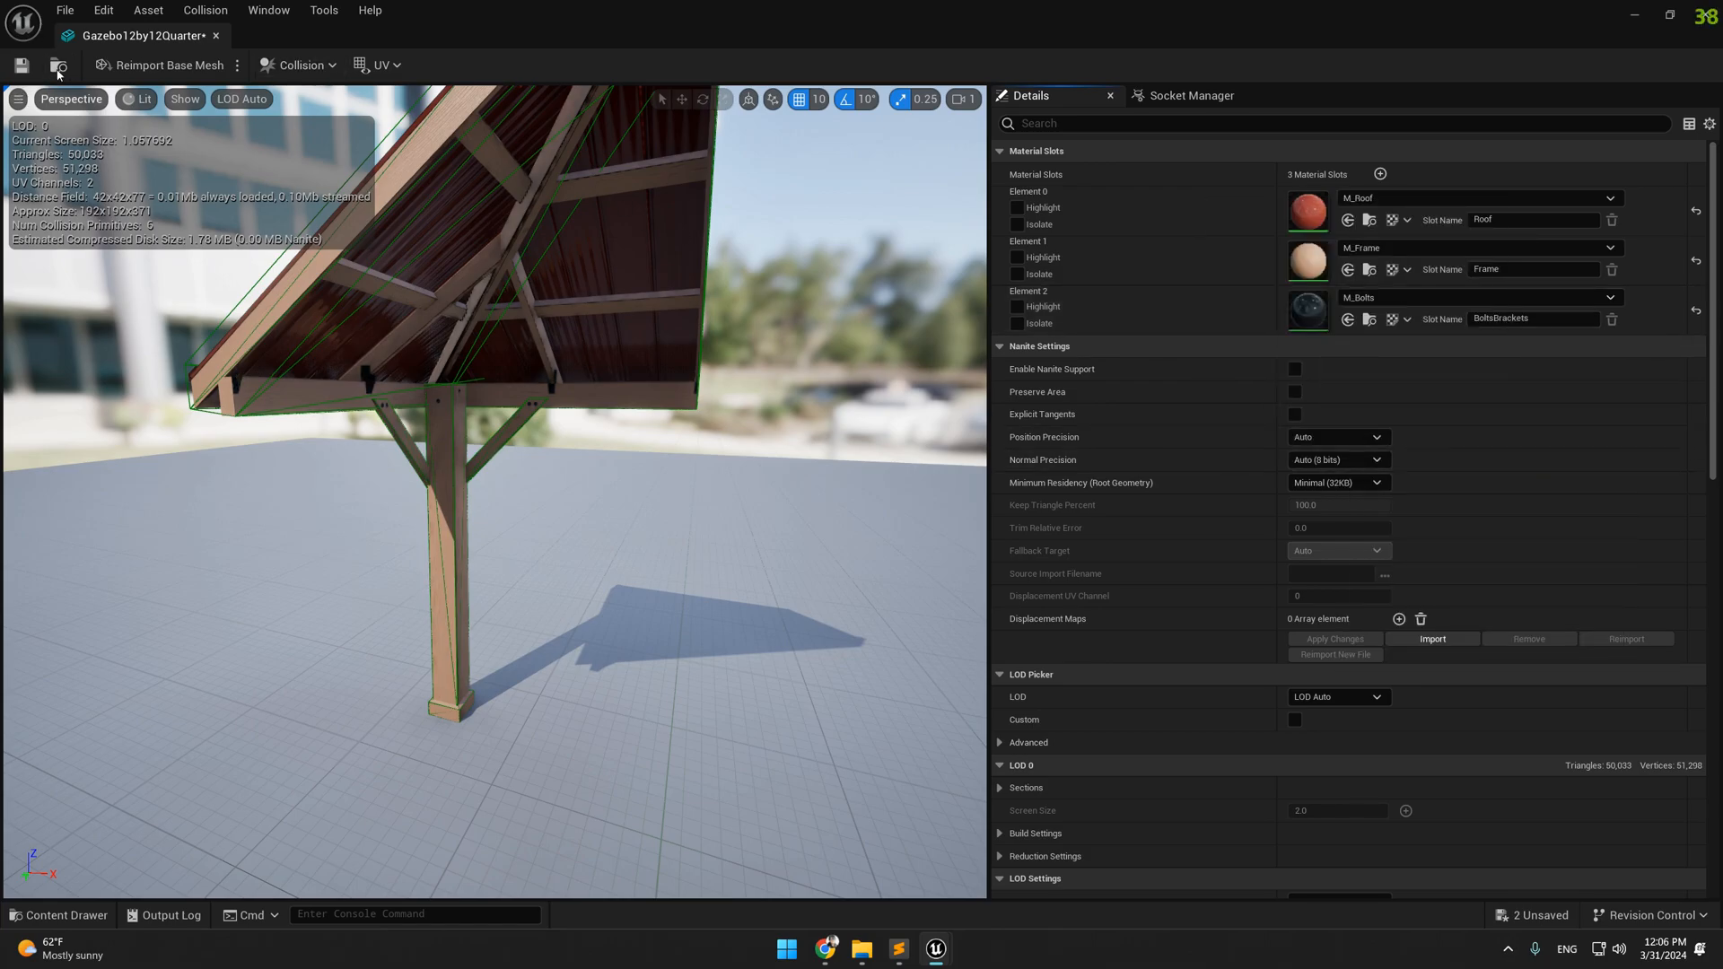
Check the quarter gazebo's triangle and vertex counts at LOD Auto, LOD 1 and LOD 2
{"action": "left_click", "coordinate": [248, 105]}
{"action": "left_click", "coordinate": [125, 141]}
{"action": "left_click_drag", "start_coordinate": [353, 169], "coordinate": [241, 293]}
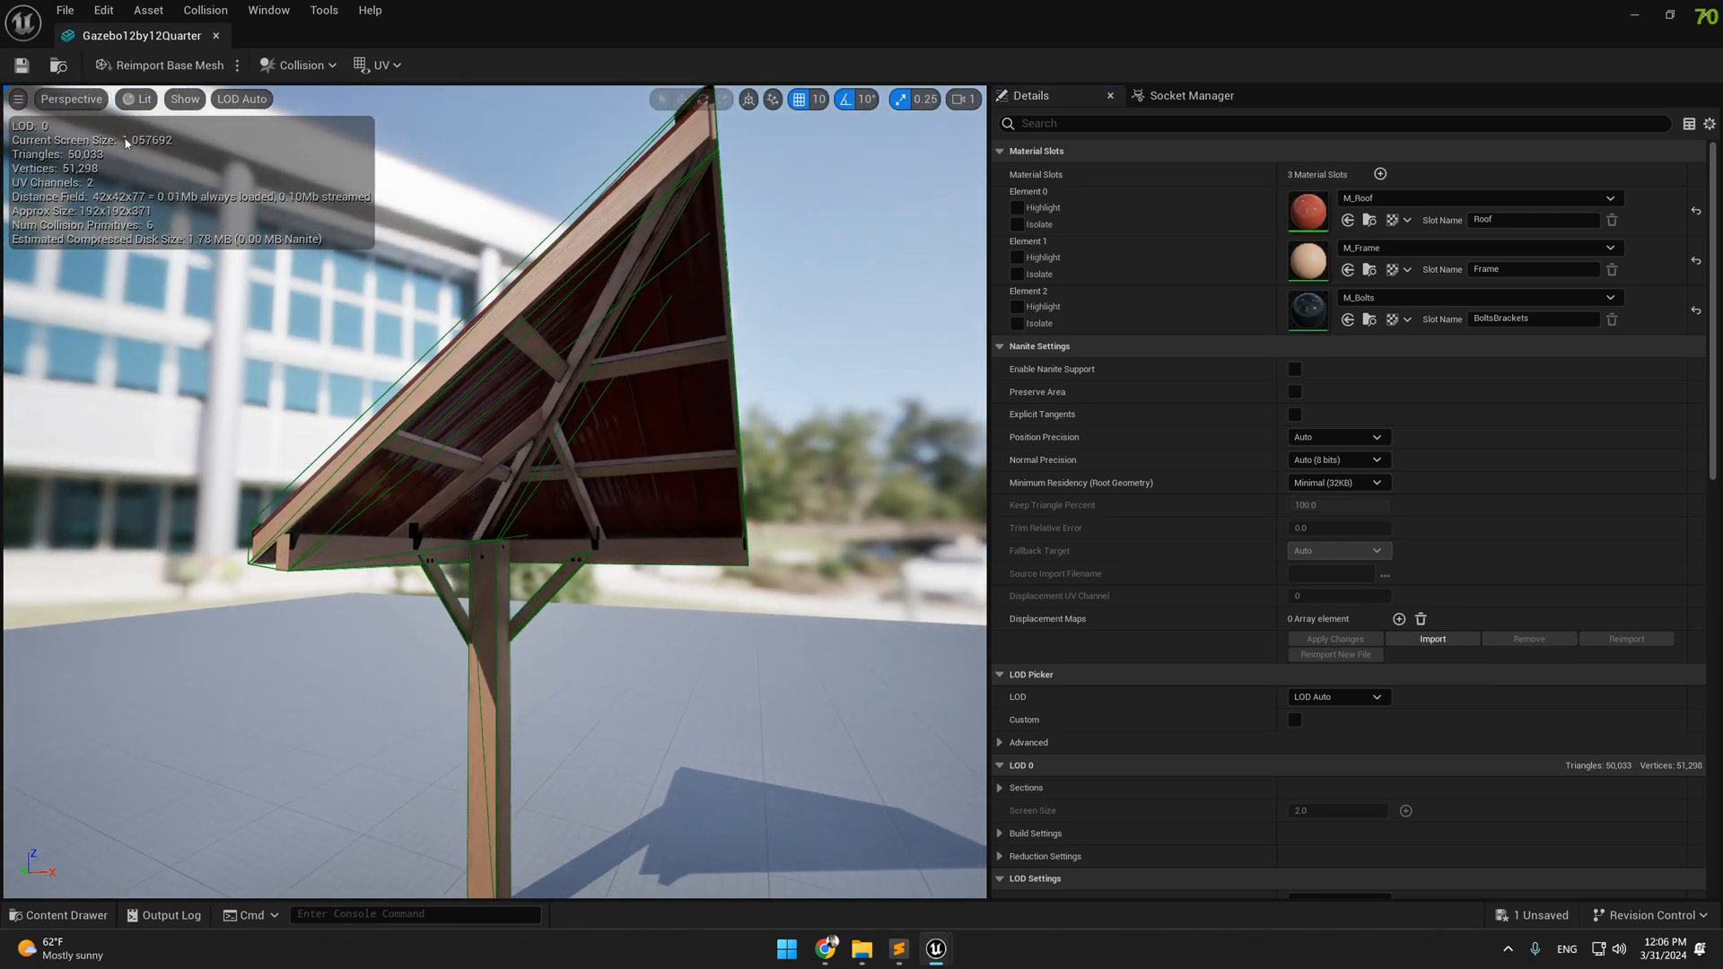
{"action": "left_click", "coordinate": [252, 102]}
{"action": "left_click", "coordinate": [256, 180]}
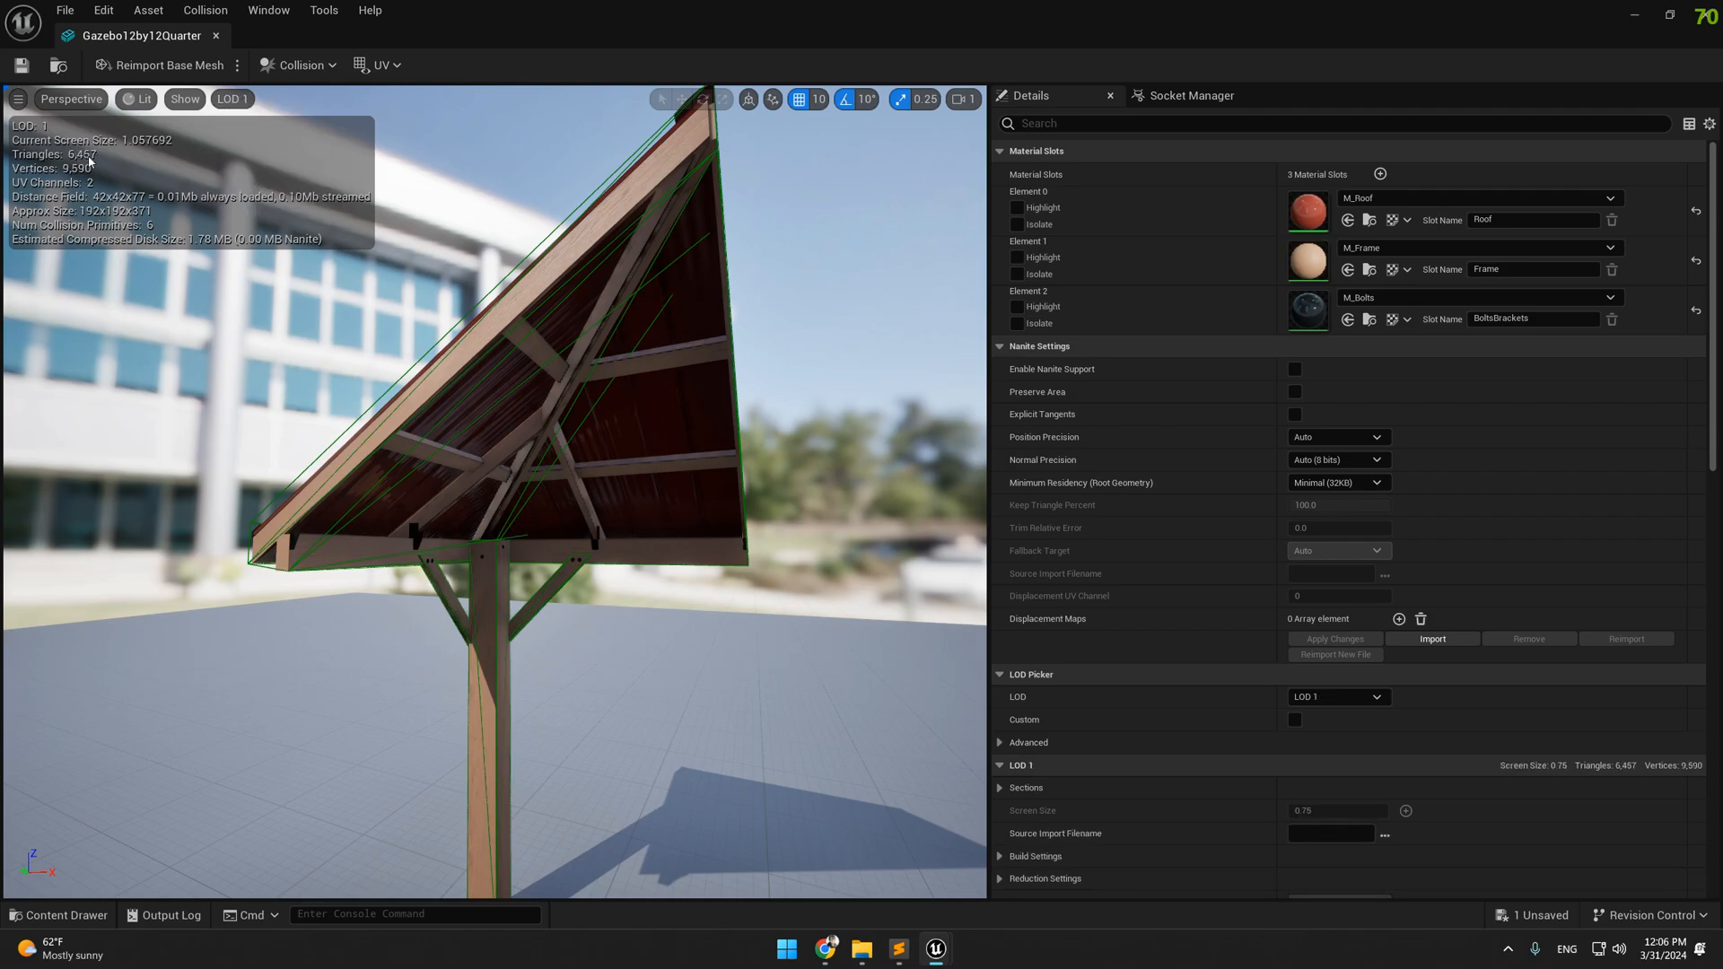
{"action": "left_click", "coordinate": [239, 99]}
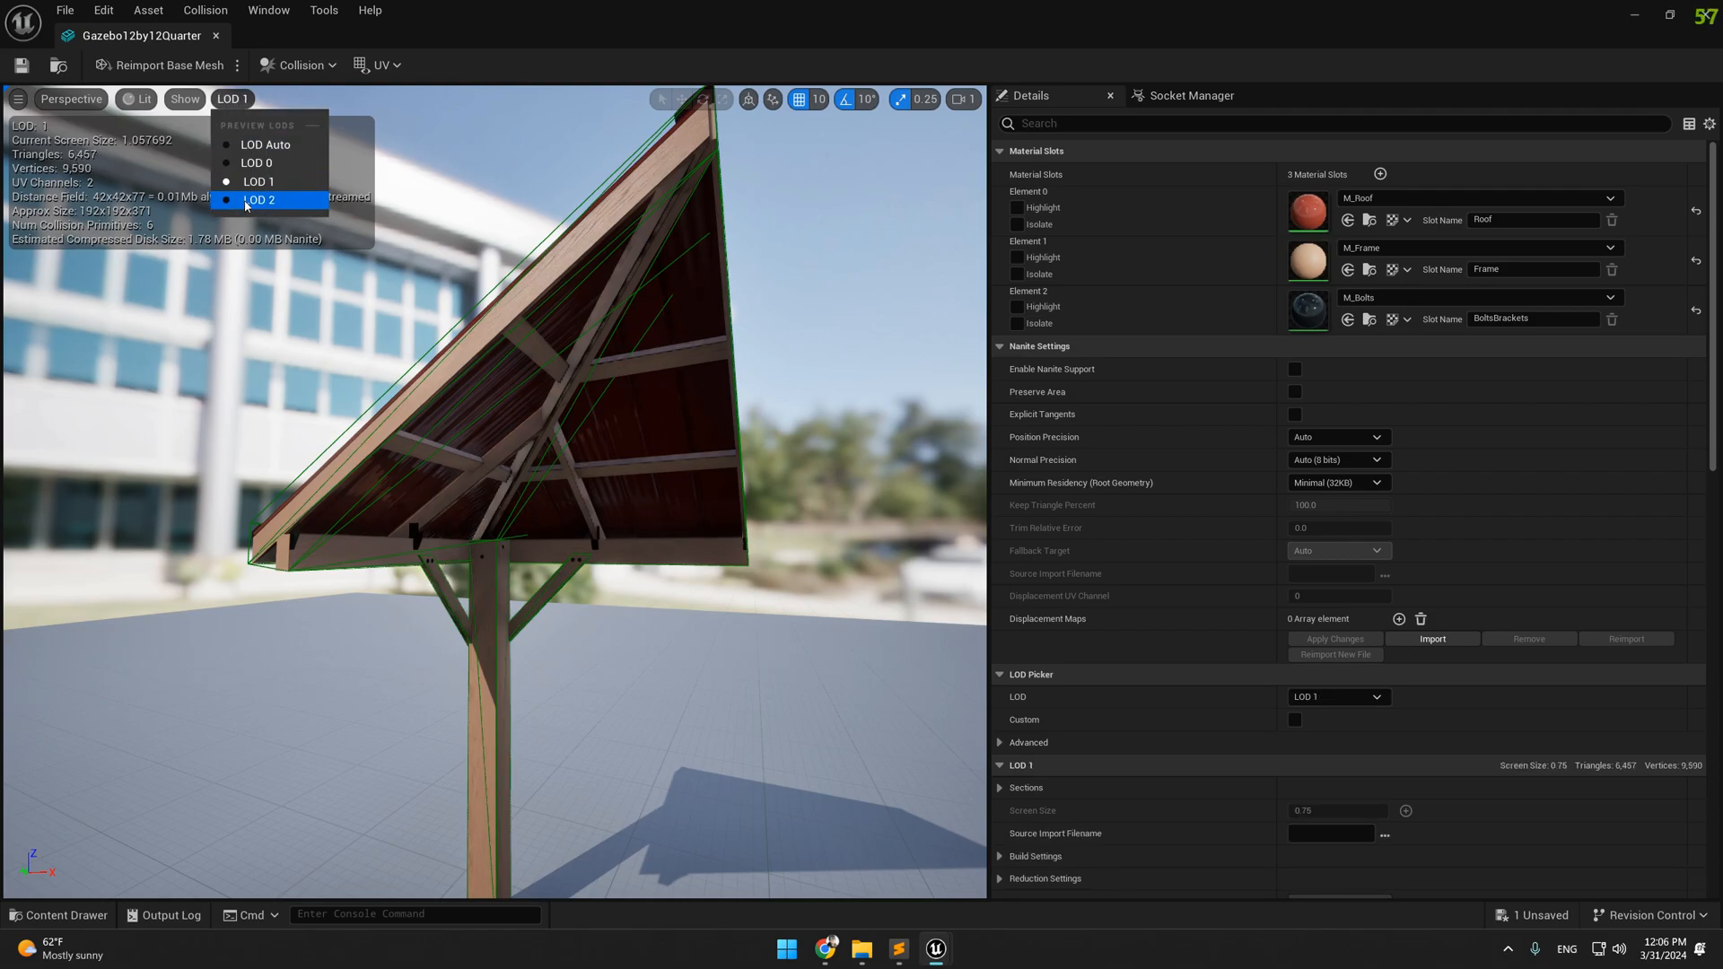
{"action": "left_click", "coordinate": [247, 202]}
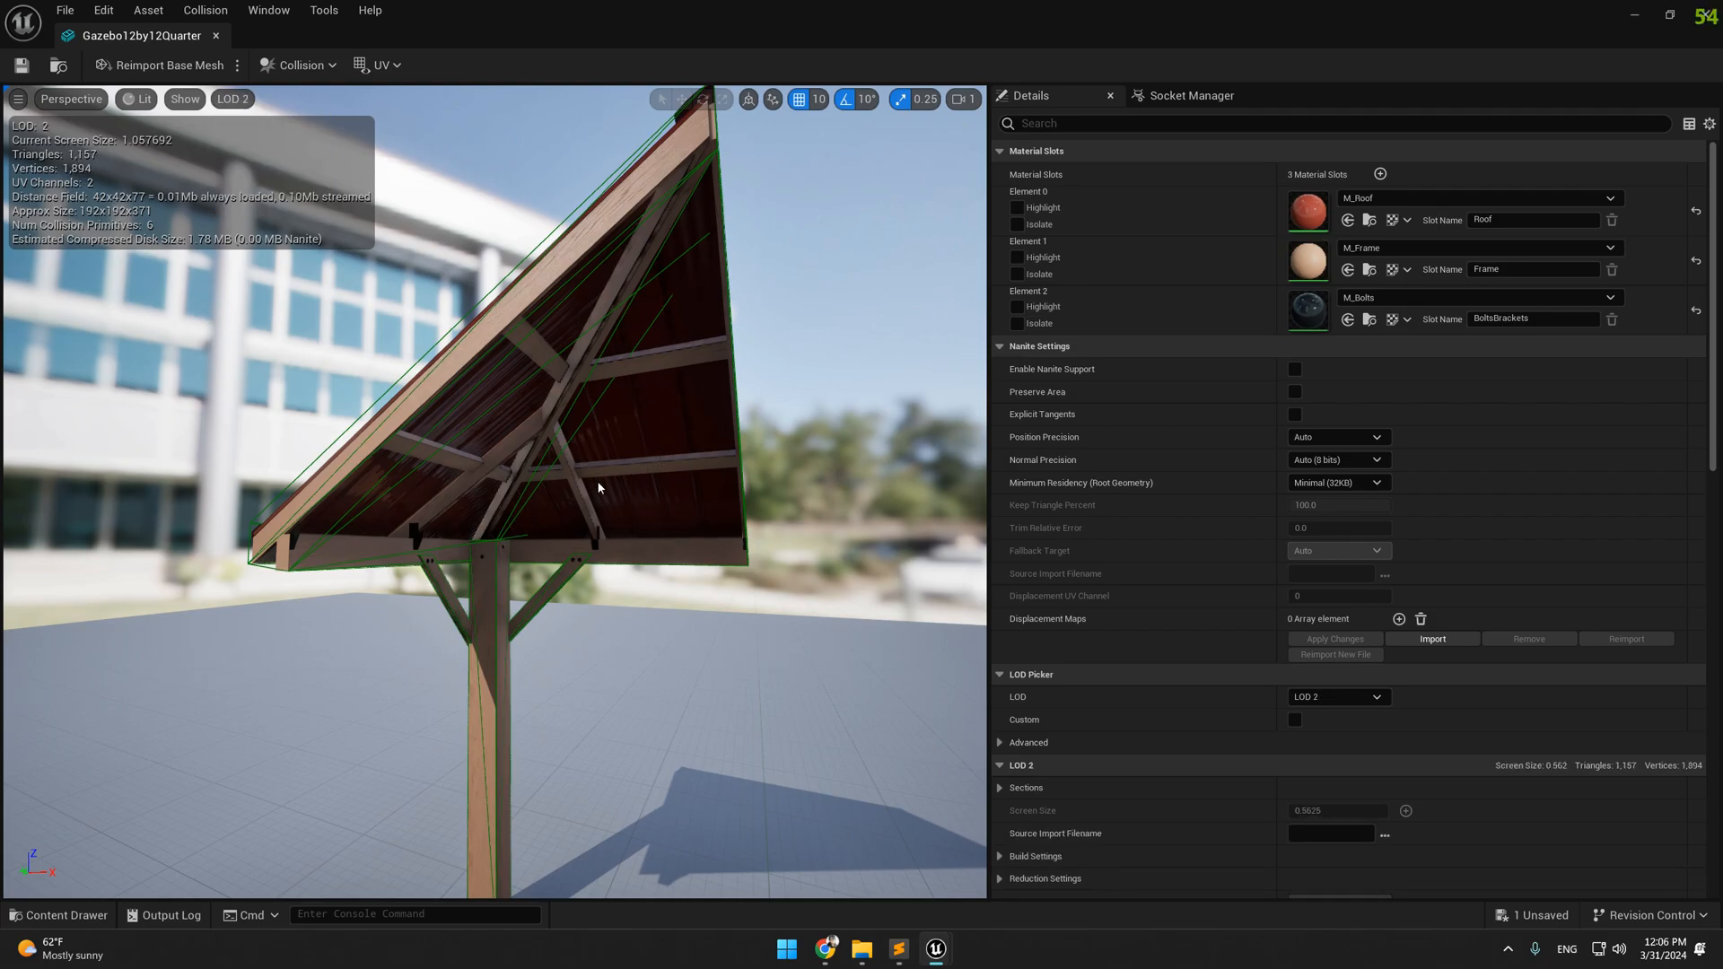
Lower the preview camera speed to 0.1 and examine the roof's edge and ribs up close at LOD 2
{"action": "left_click_drag", "start_coordinate": [671, 373], "coordinate": [998, 109]}
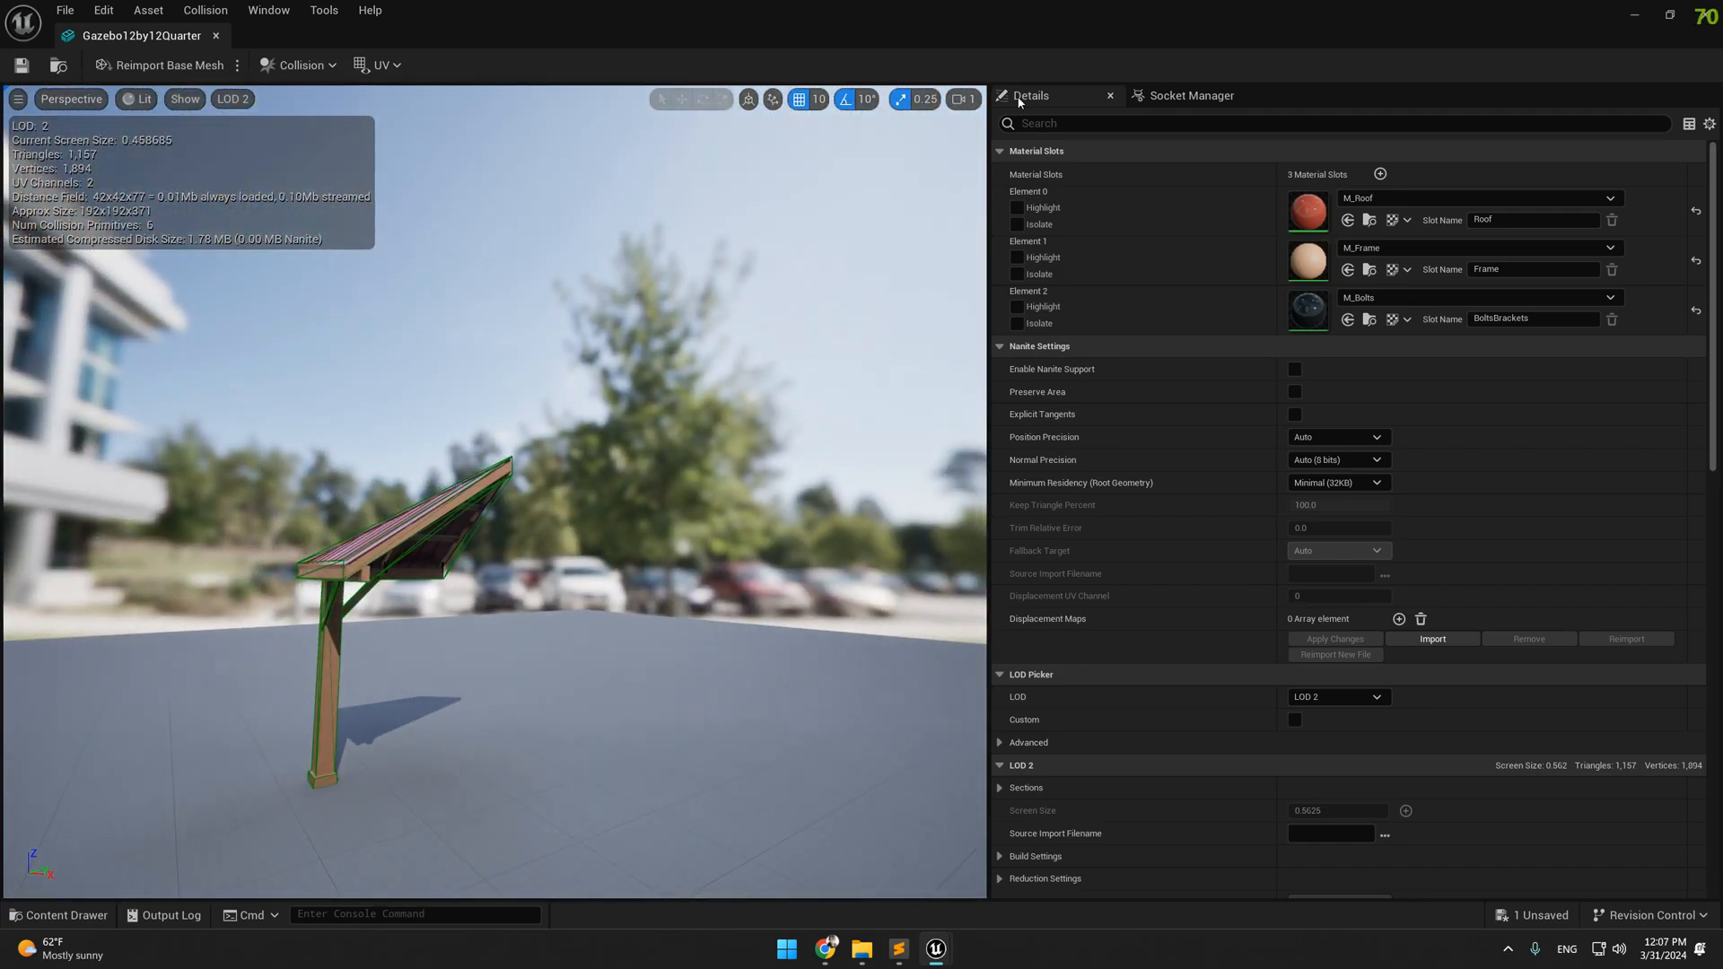
{"action": "left_click", "coordinate": [967, 101]}
{"action": "left_click", "coordinate": [1014, 138]}
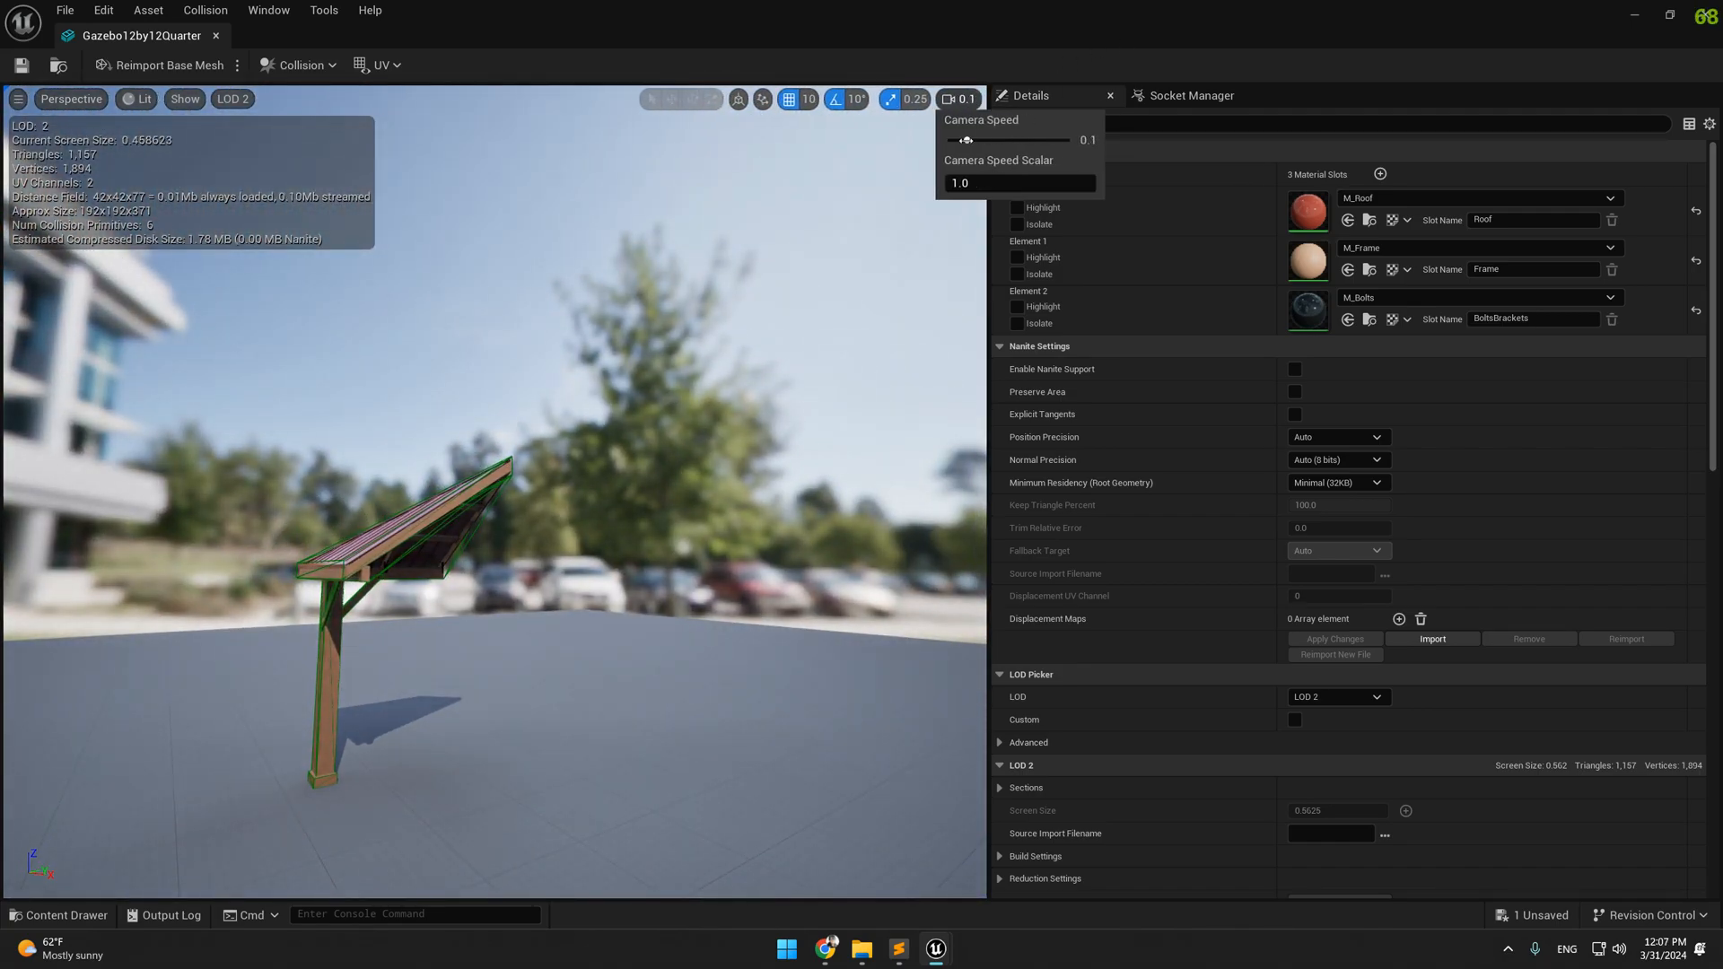
{"action": "left_click_drag", "start_coordinate": [834, 252], "coordinate": [150, 123]}
Preview LOD 0 and examine the roof edge screws and the post brace bolts up close
{"action": "left_click", "coordinate": [244, 101]}
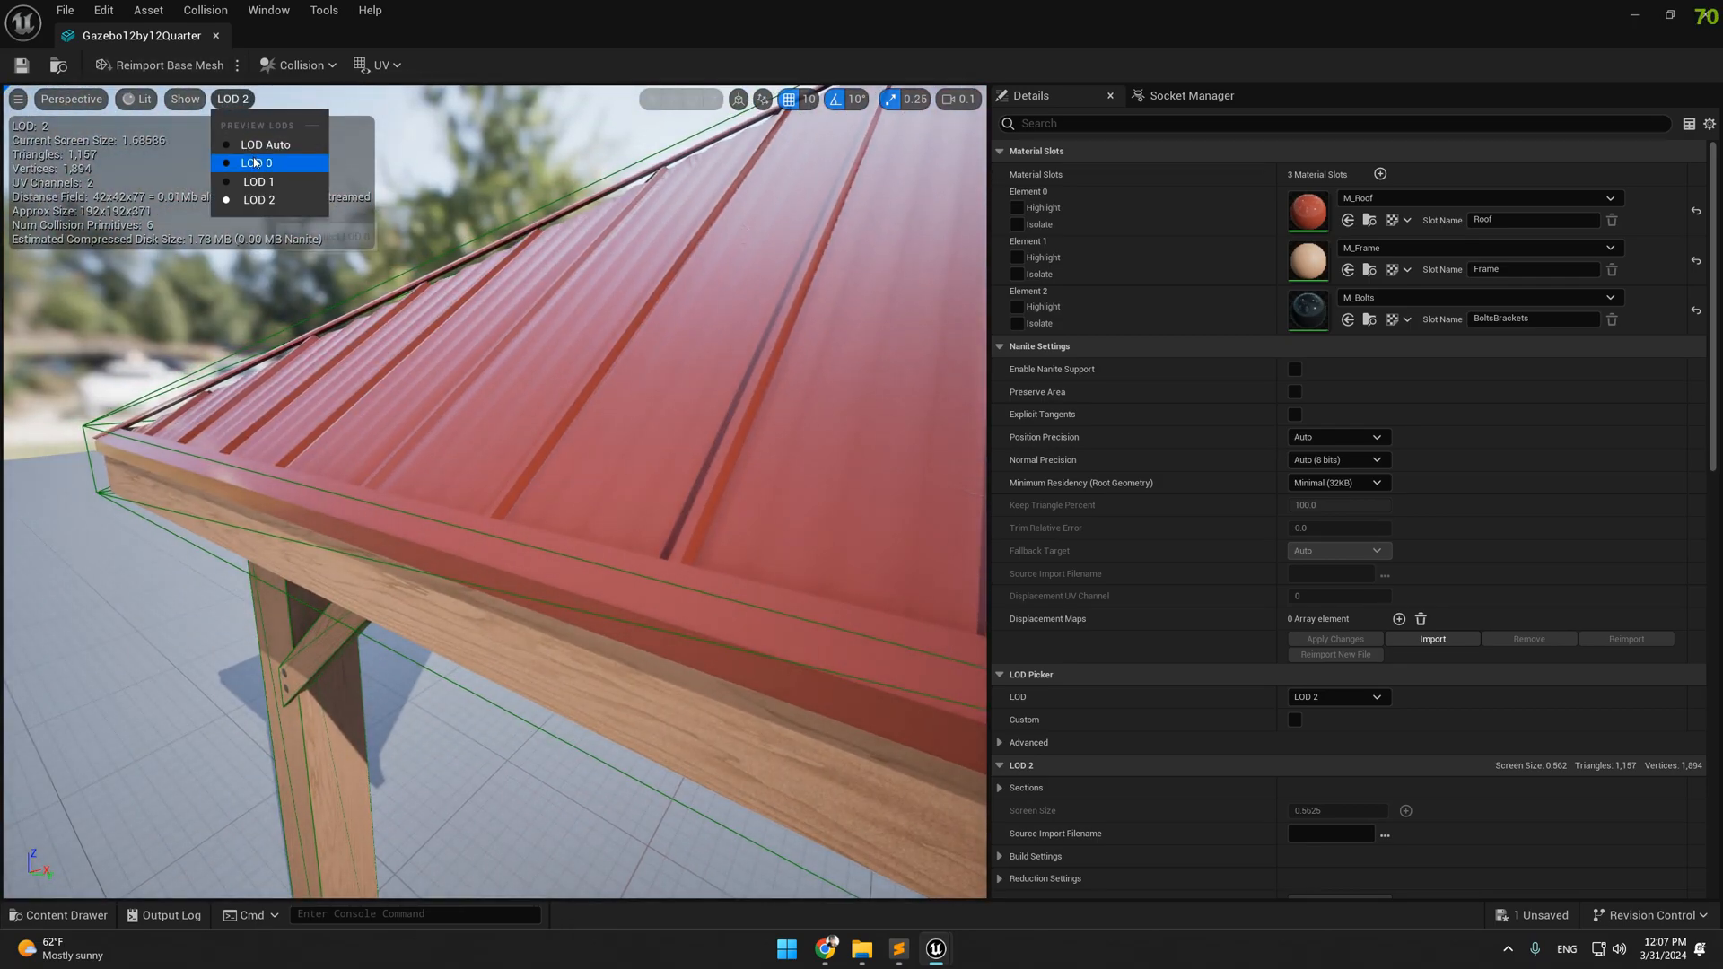
{"action": "left_click", "coordinate": [257, 160]}
{"action": "left_click_drag", "start_coordinate": [258, 161], "coordinate": [258, 121]}
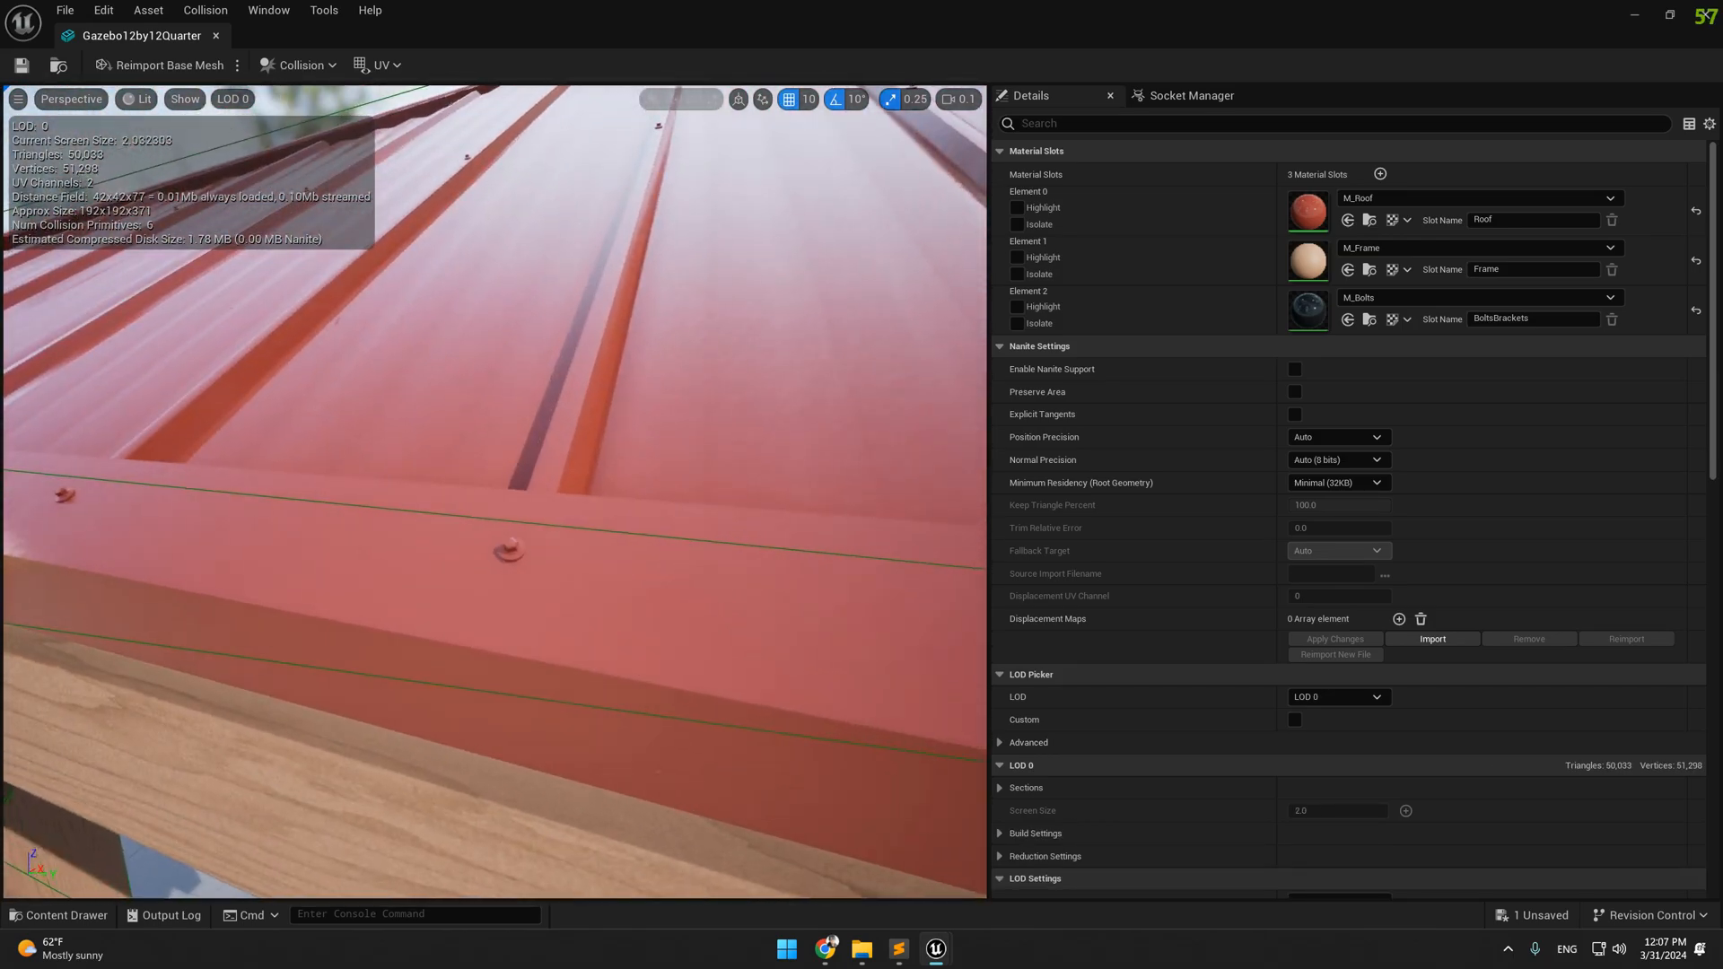
{"action": "right_click_drag", "start_coordinate": [258, 121], "coordinate": [180, 103]}
{"action": "right_click_drag", "start_coordinate": [413, 144], "coordinate": [427, 148]}
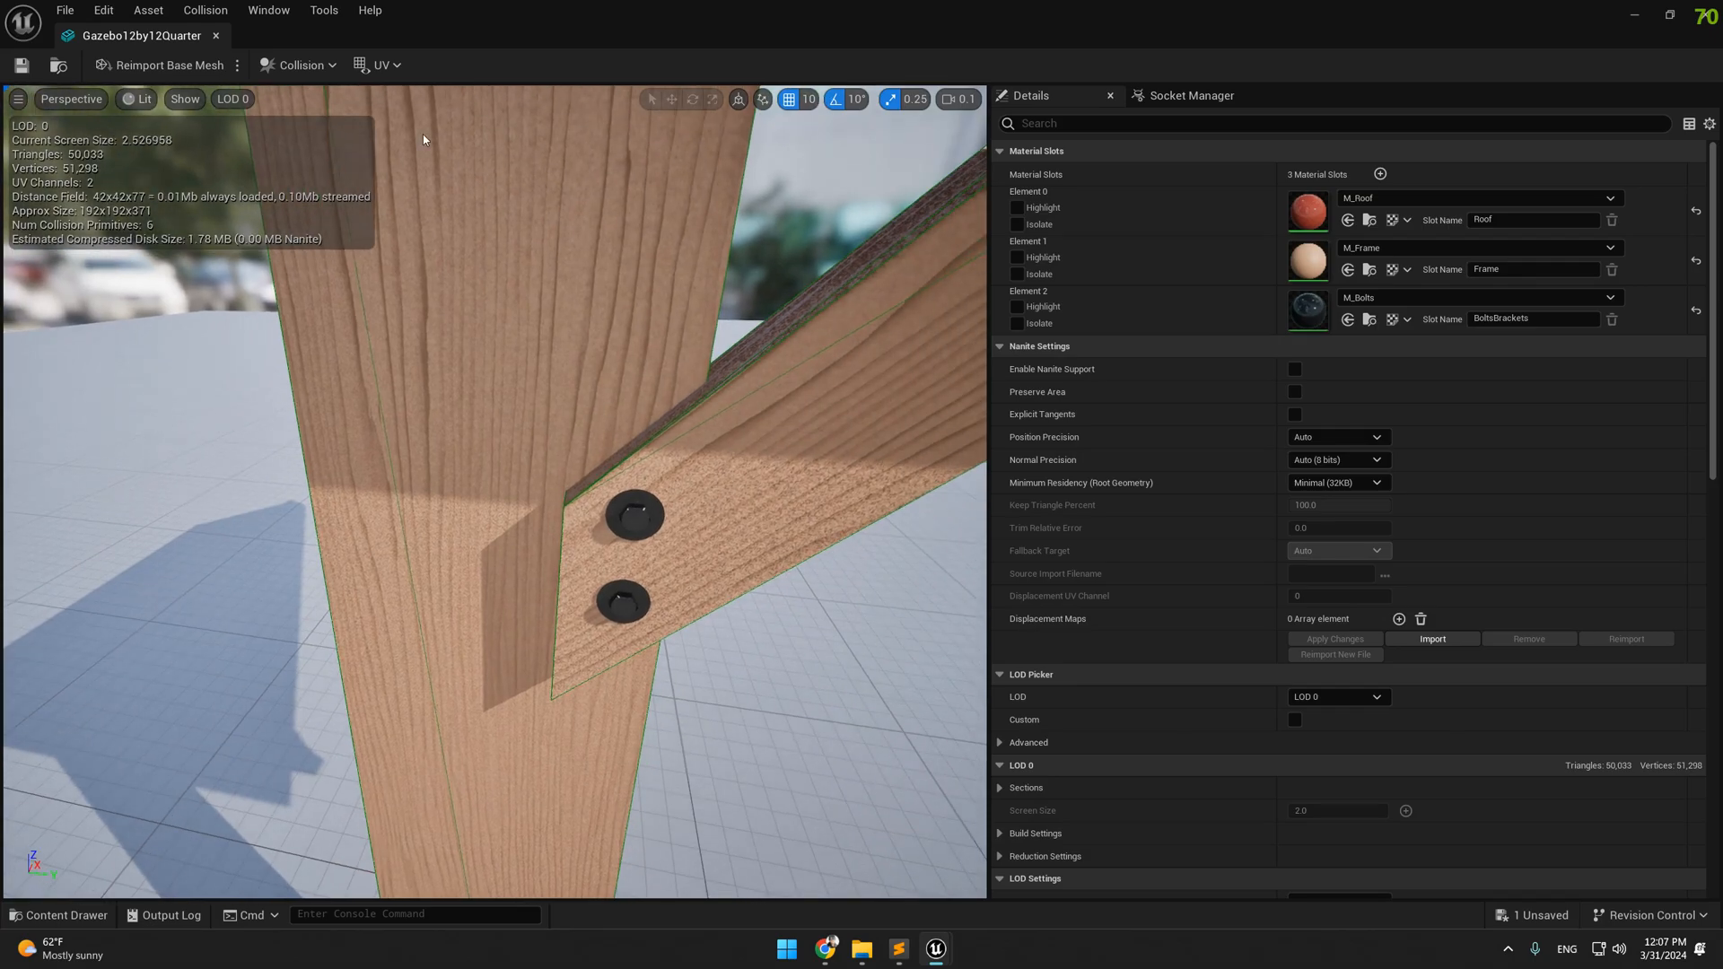
Preview LOD 1 on the brace bolts and roof screws, and compare the roof edge with LOD 2
{"action": "left_click", "coordinate": [274, 182]}
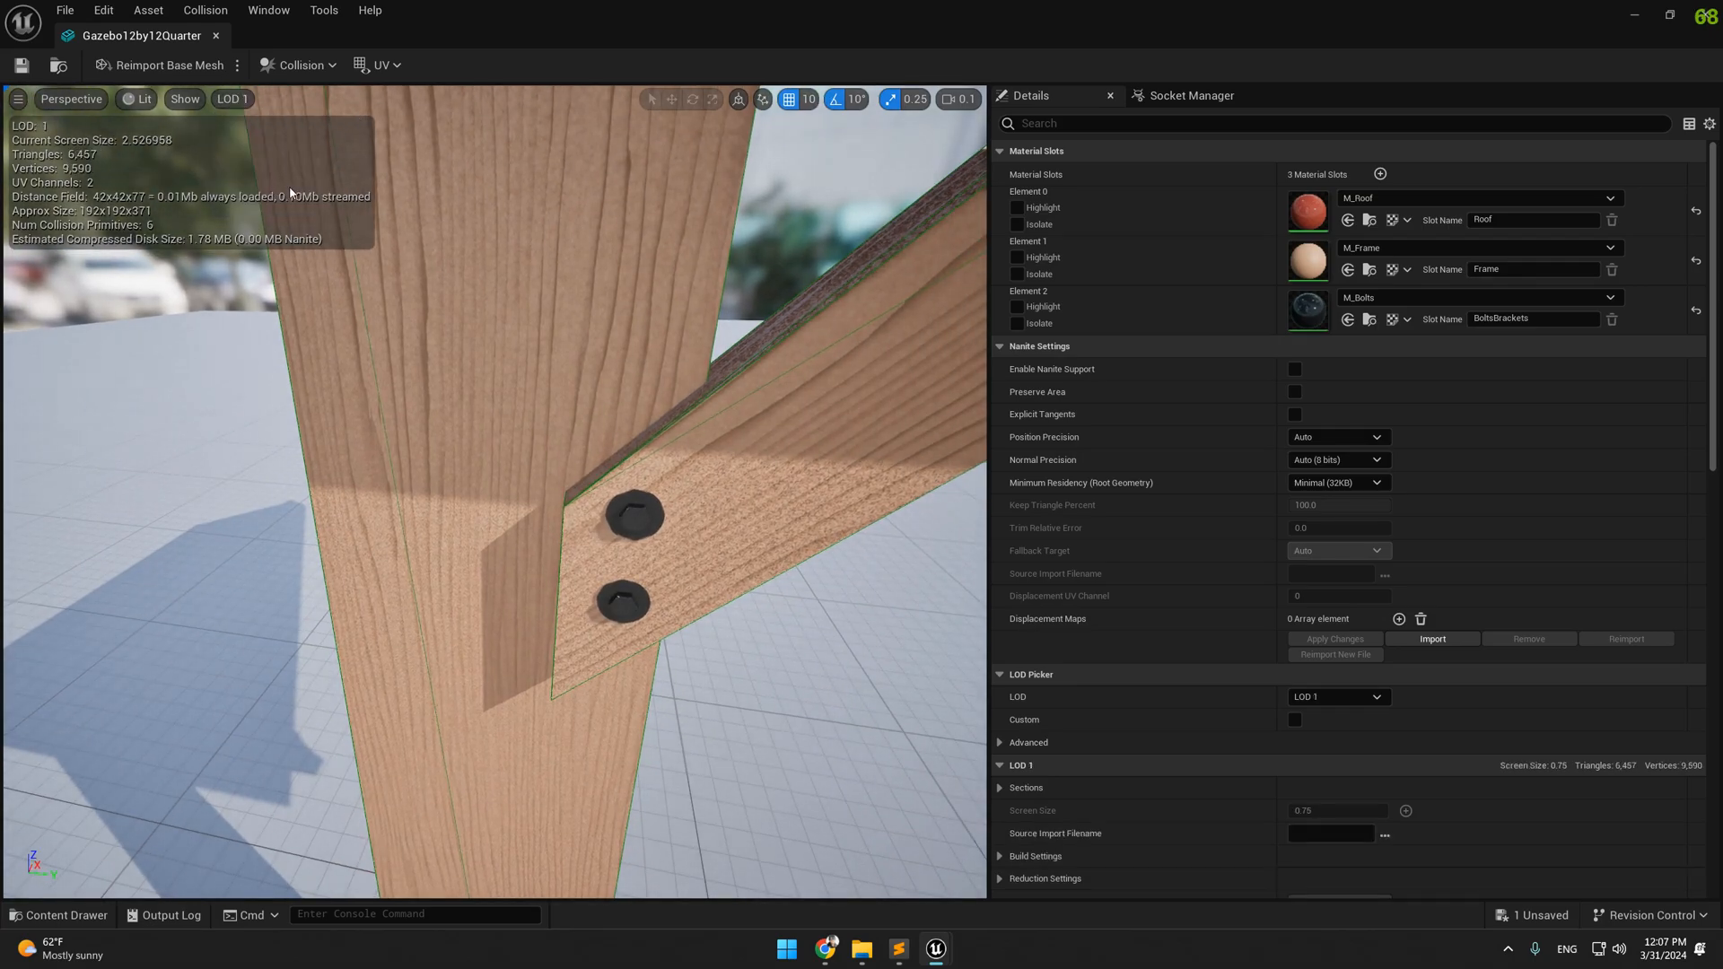
{"action": "right_click_drag", "start_coordinate": [674, 538], "coordinate": [664, 510]}
{"action": "right_click_drag", "start_coordinate": [235, 251], "coordinate": [237, 254]}
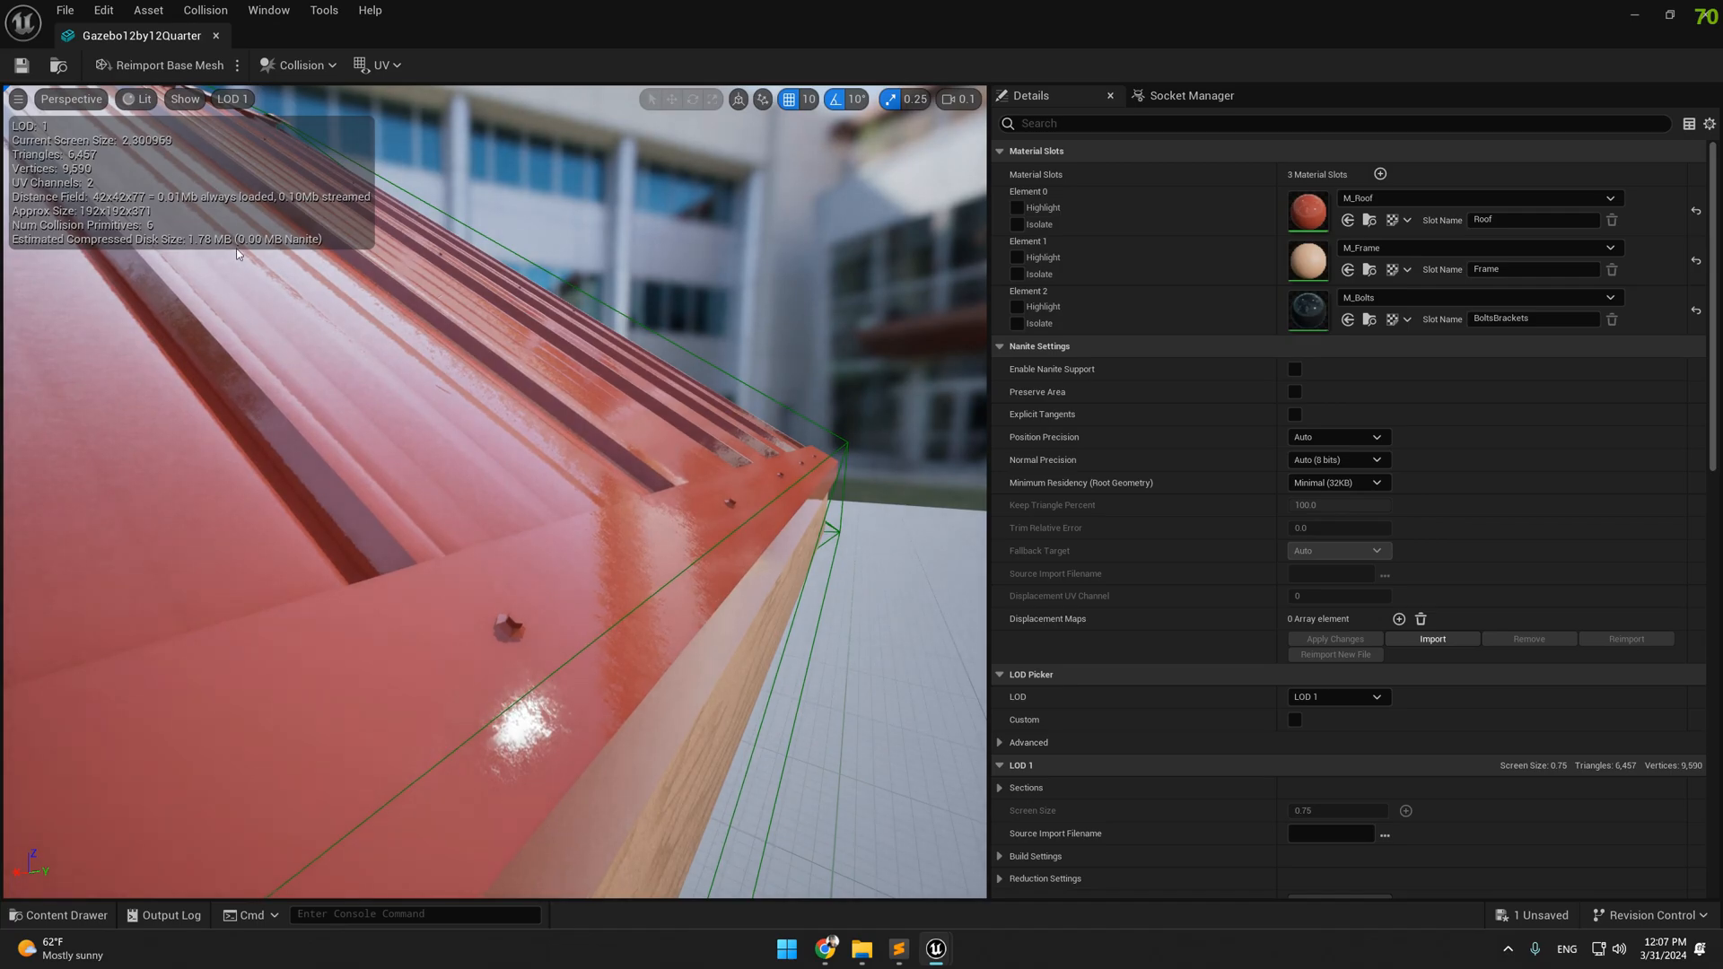
{"action": "left_click", "coordinate": [231, 100]}
{"action": "left_click", "coordinate": [282, 202]}
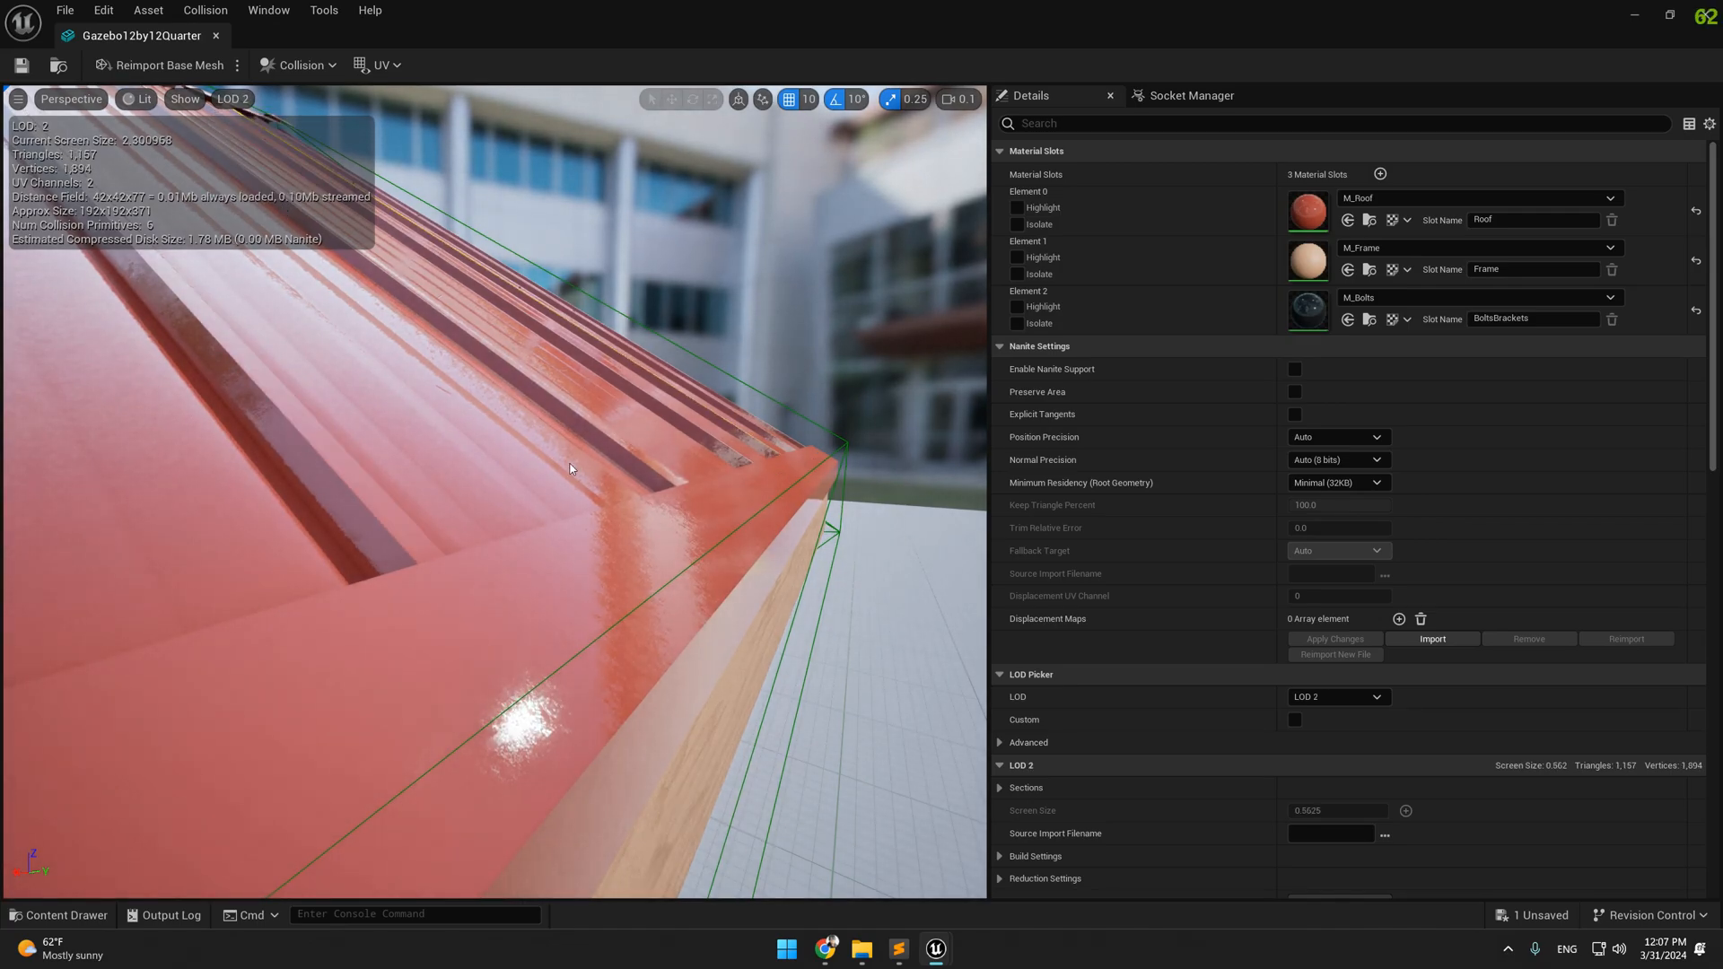
View the post, brace and roof from farther away, and compare LOD 1 with LOD 2
{"action": "right_click_drag", "start_coordinate": [741, 542], "coordinate": [741, 542]}
{"action": "right_click_drag", "start_coordinate": [692, 467], "coordinate": [692, 466]}
{"action": "left_click", "coordinate": [233, 99]}
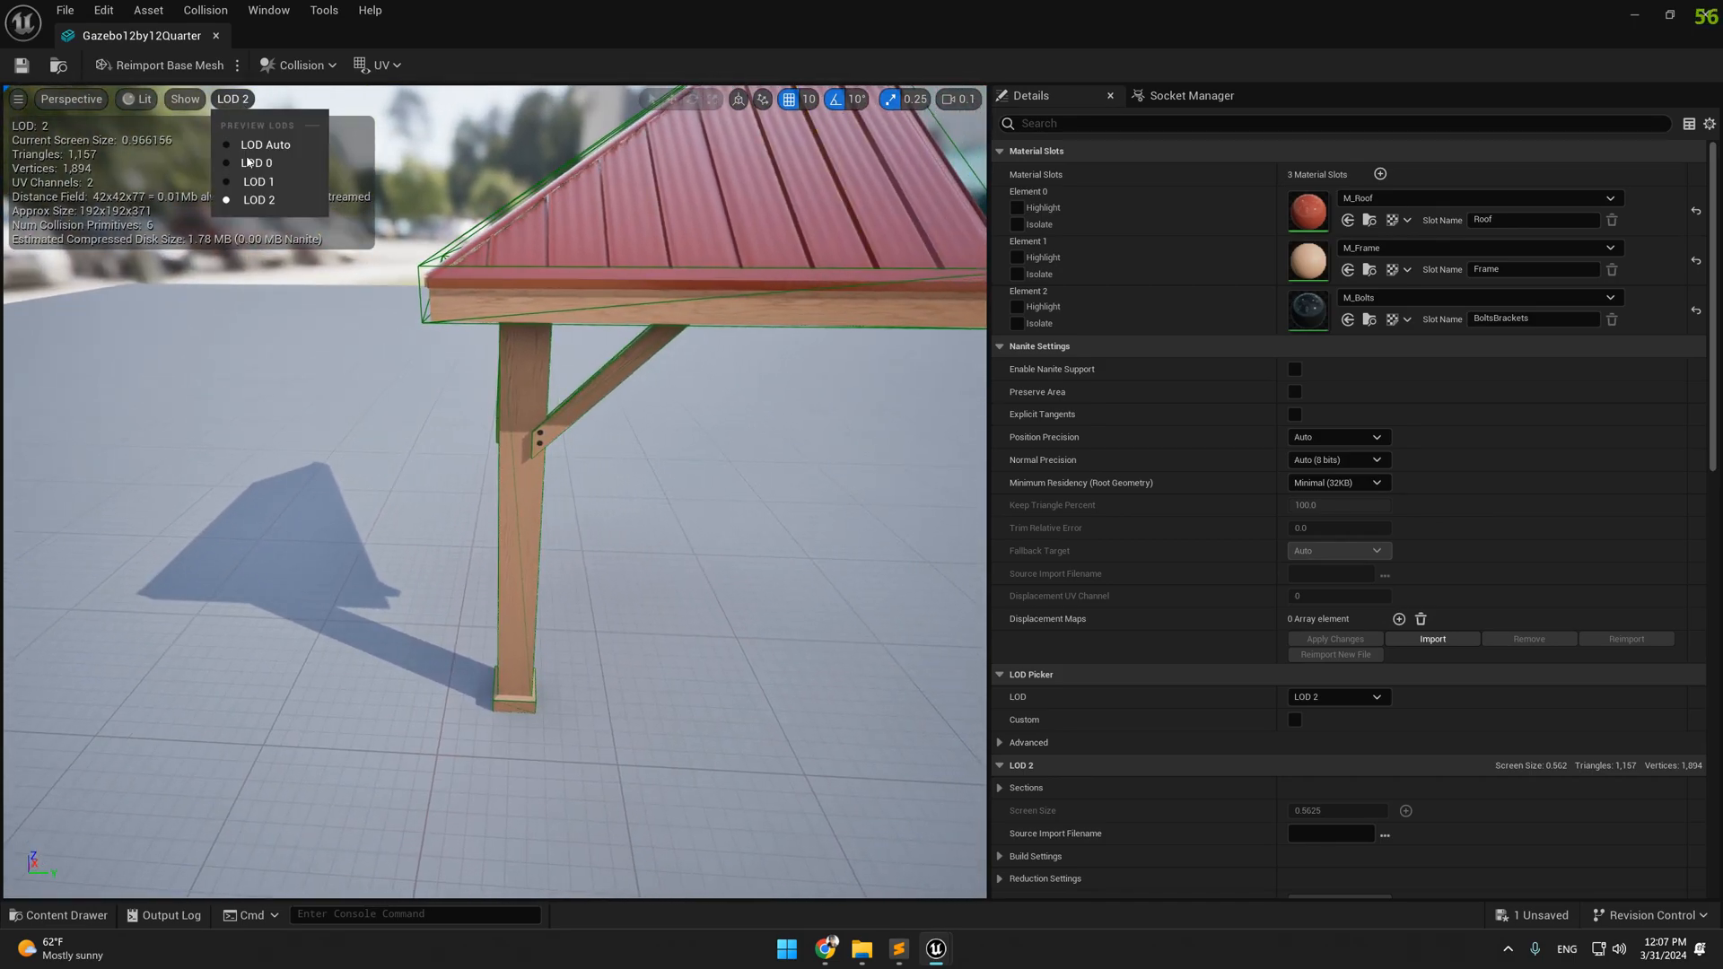
{"action": "left_click", "coordinate": [258, 182]}
{"action": "left_click", "coordinate": [233, 99]}
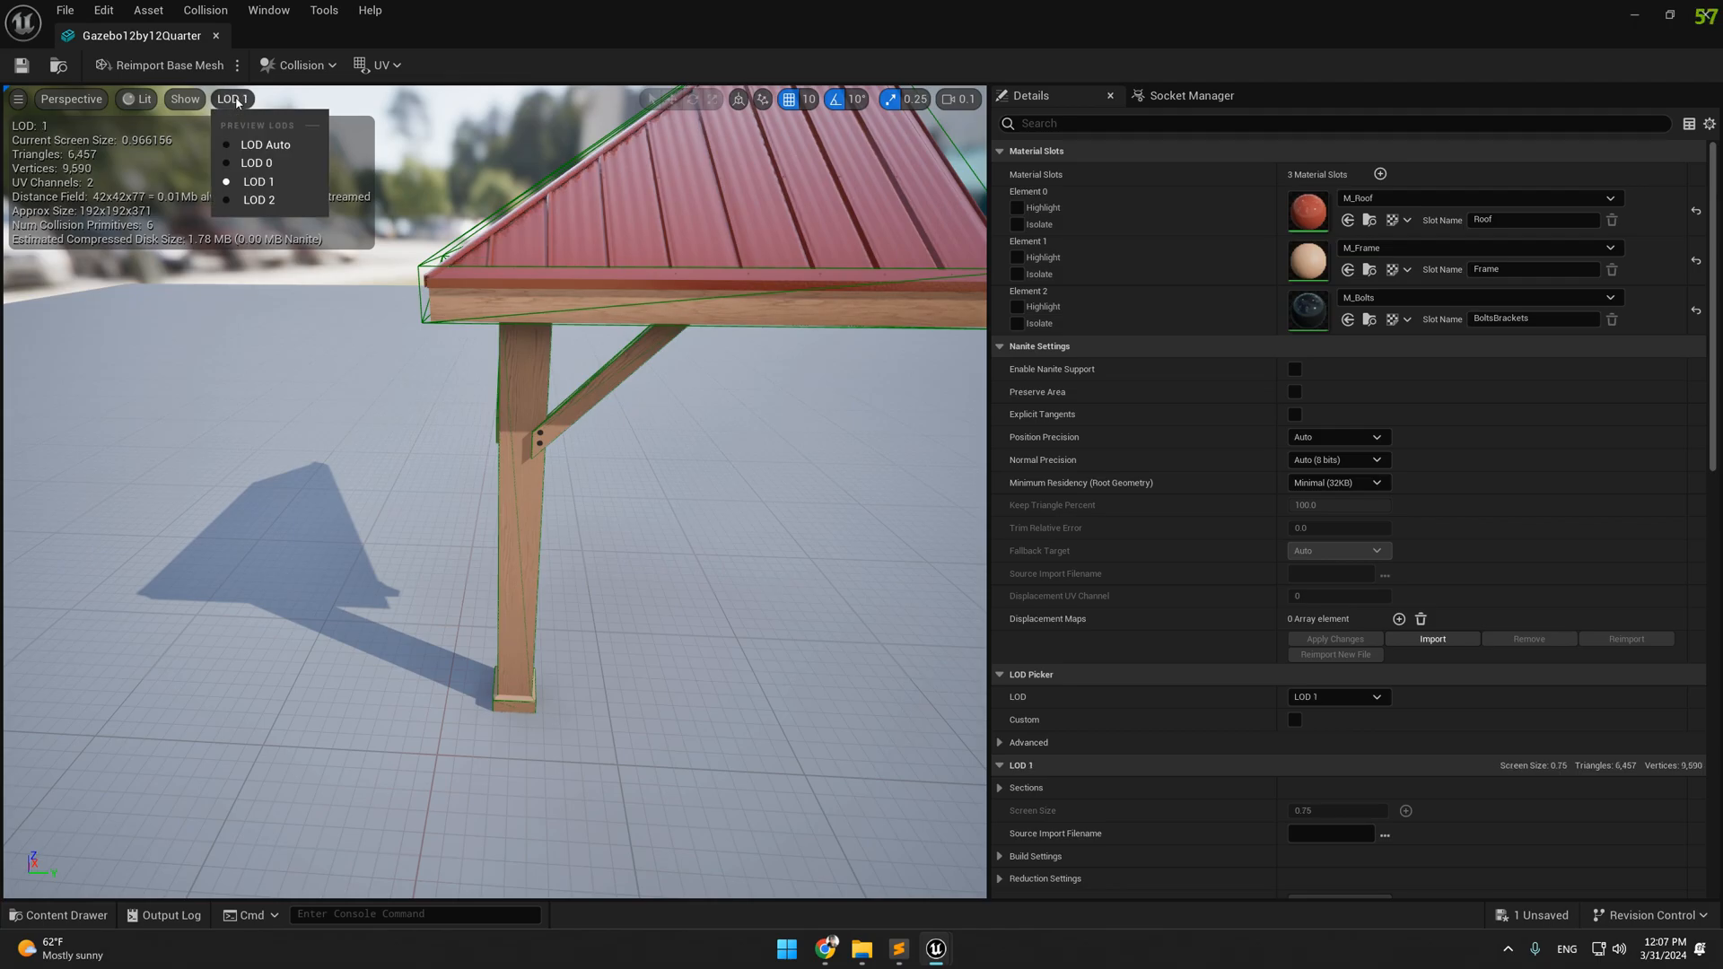
{"action": "left_click", "coordinate": [244, 201]}
Compare the brace bolts' geometry at LOD 2 and LOD 1 in close-up
{"action": "key", "text": "w"}
{"action": "right_click_drag", "start_coordinate": [502, 430], "coordinate": [516, 341]}
{"action": "left_click", "coordinate": [236, 100]}
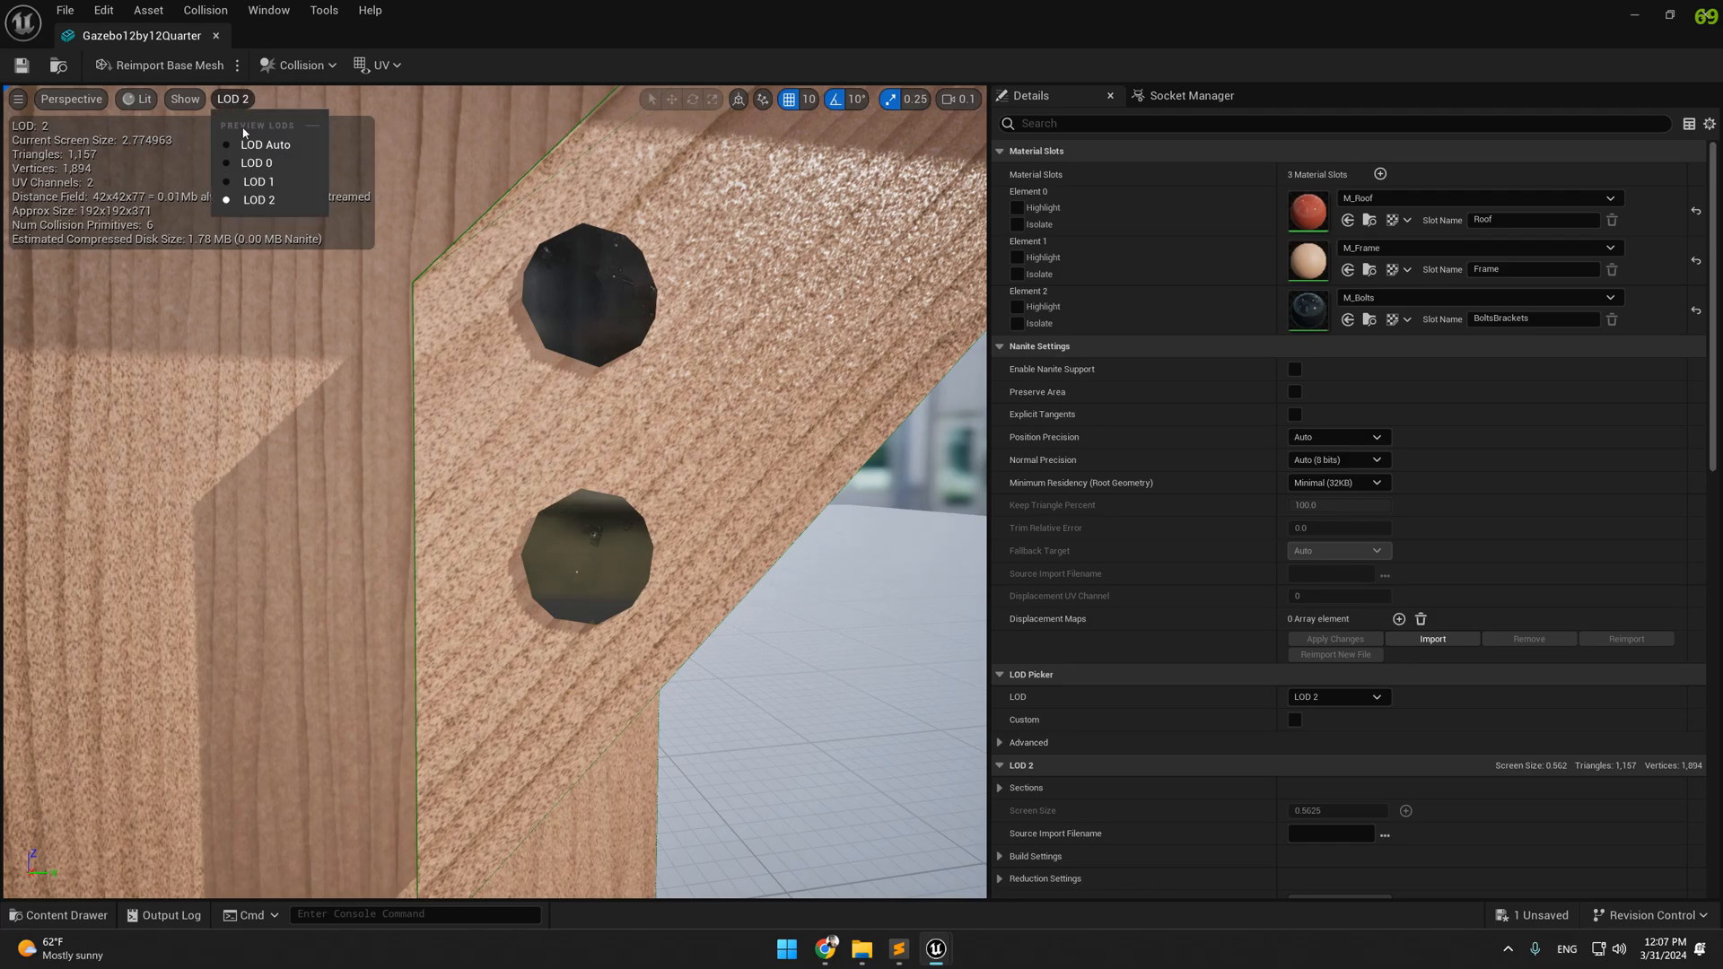
{"action": "left_click", "coordinate": [267, 182]}
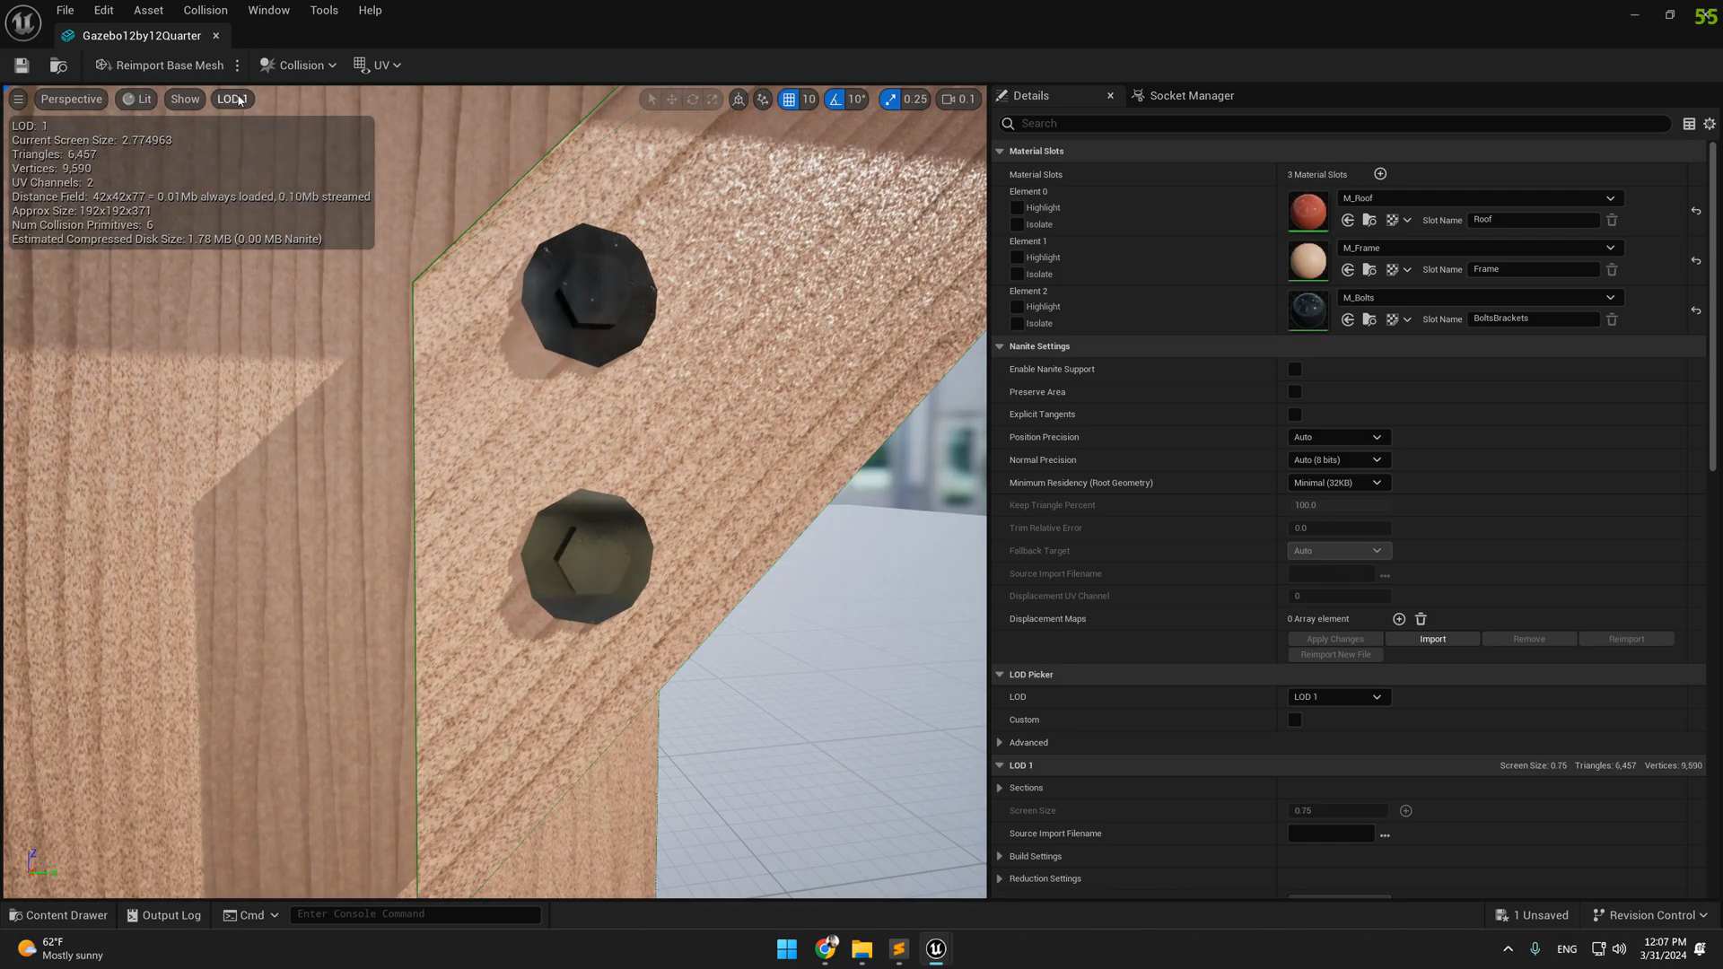
Preview LOD 2 of the quarter gazebo and view its post, braces and roof underside from farther away
{"action": "left_click", "coordinate": [239, 100]}
{"action": "left_click", "coordinate": [257, 207]}
{"action": "right_click_drag", "start_coordinate": [404, 404], "coordinate": [601, 385]}
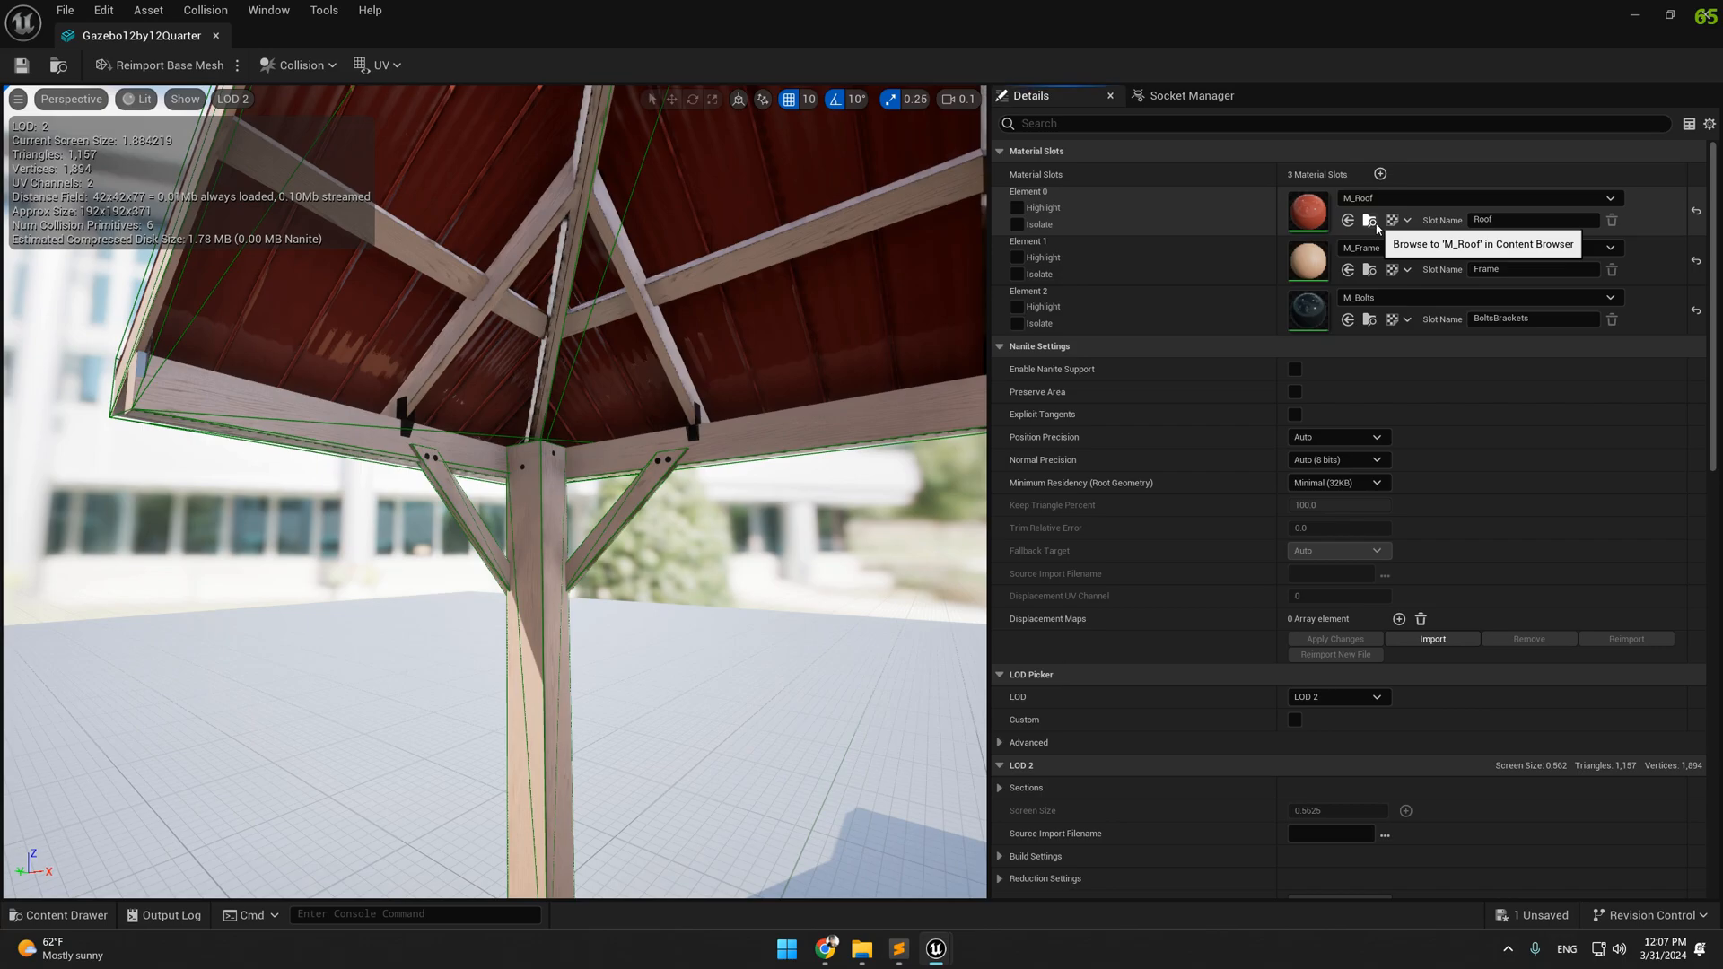
Turn off Two Sided in the M_Roof material, save it, and return to the Gazebo12by12Quarter mesh
{"action": "mouse_move", "coordinate": [900, 947]}
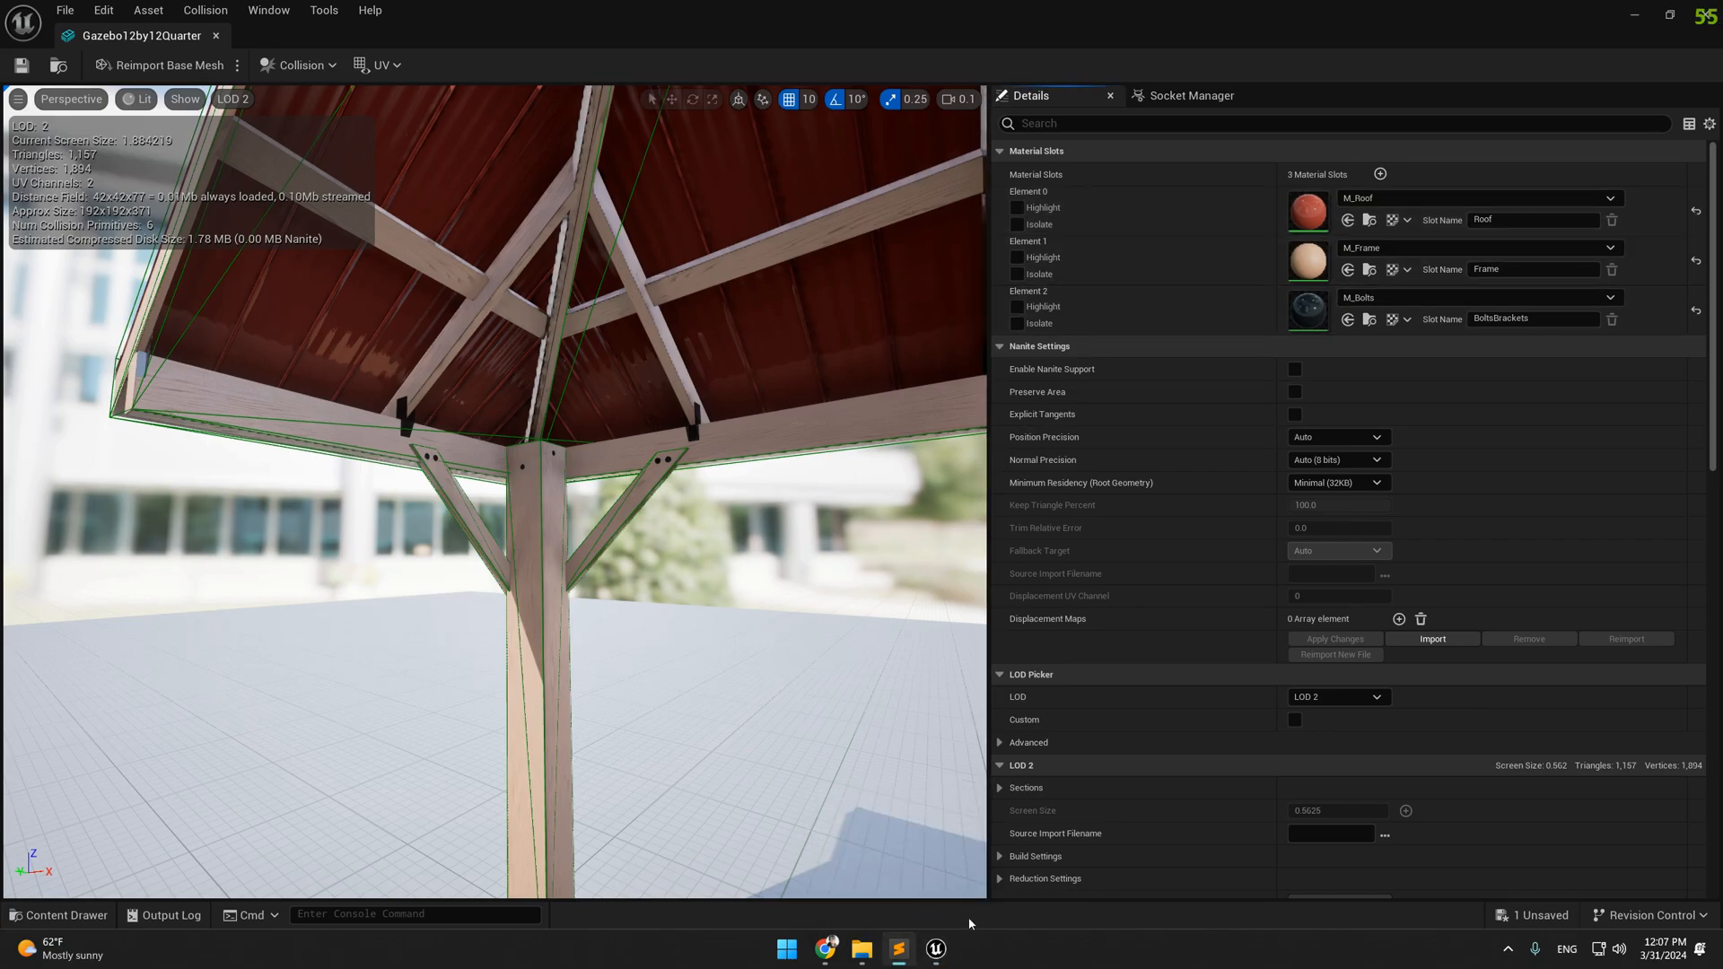
{"action": "key", "text": "ctrl+space"}
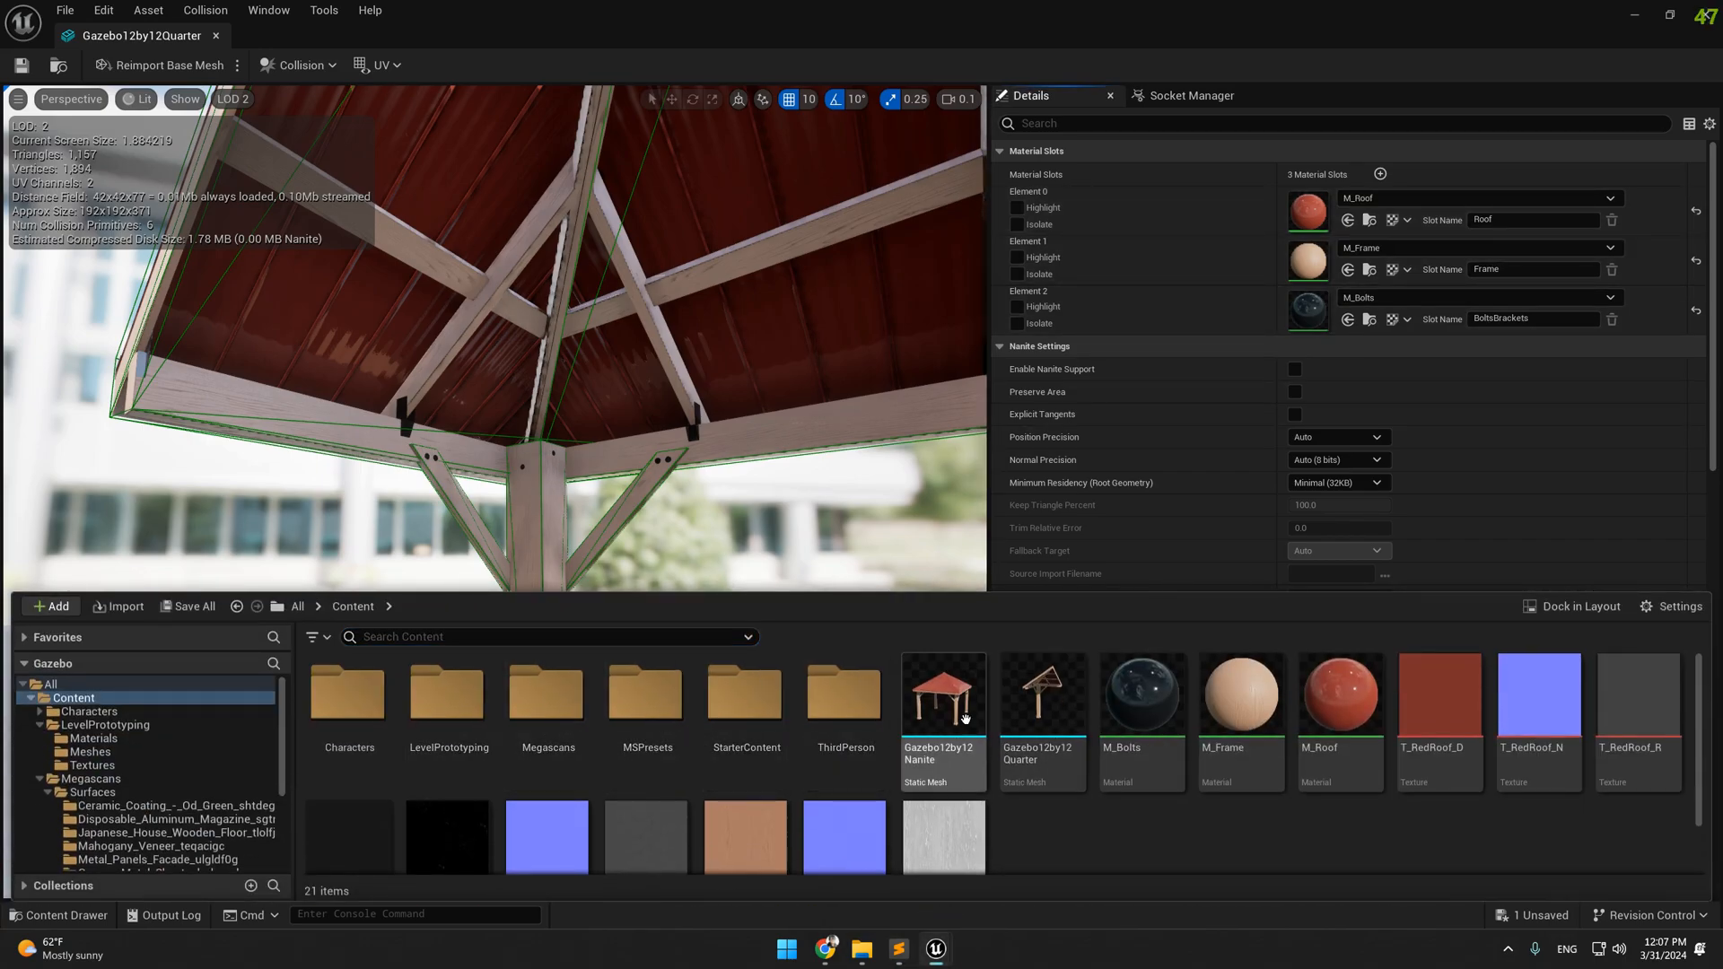
{"action": "double_click", "coordinate": [1337, 698]}
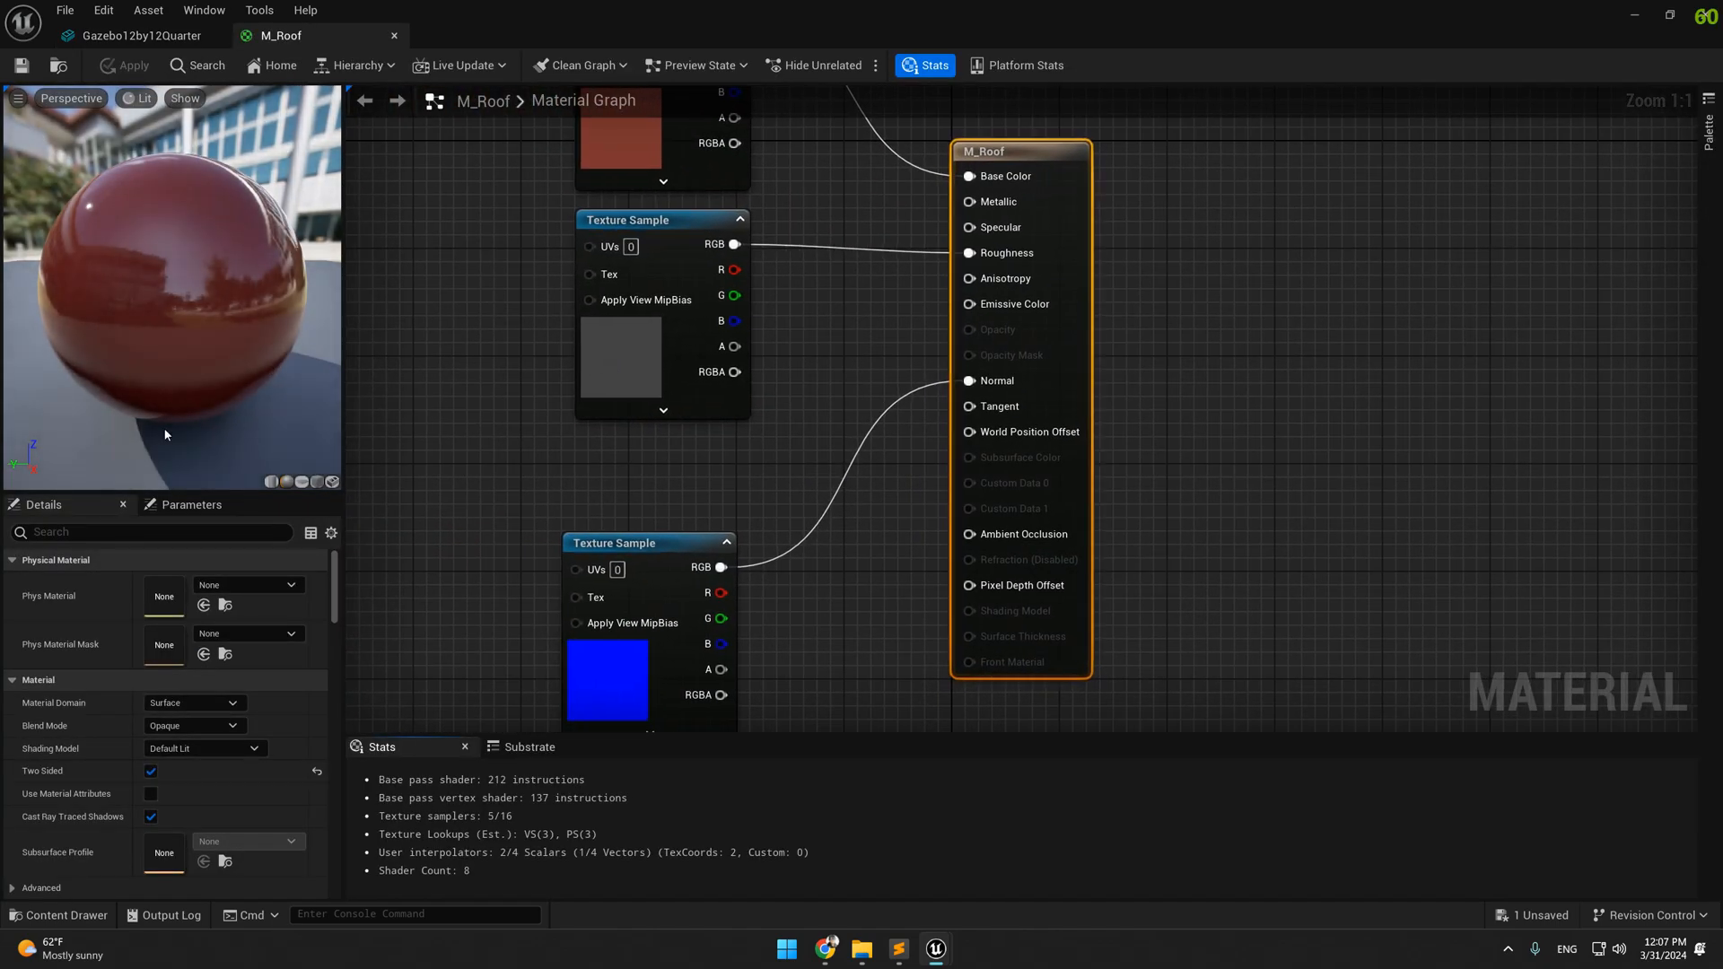
{"action": "left_click", "coordinate": [149, 772]}
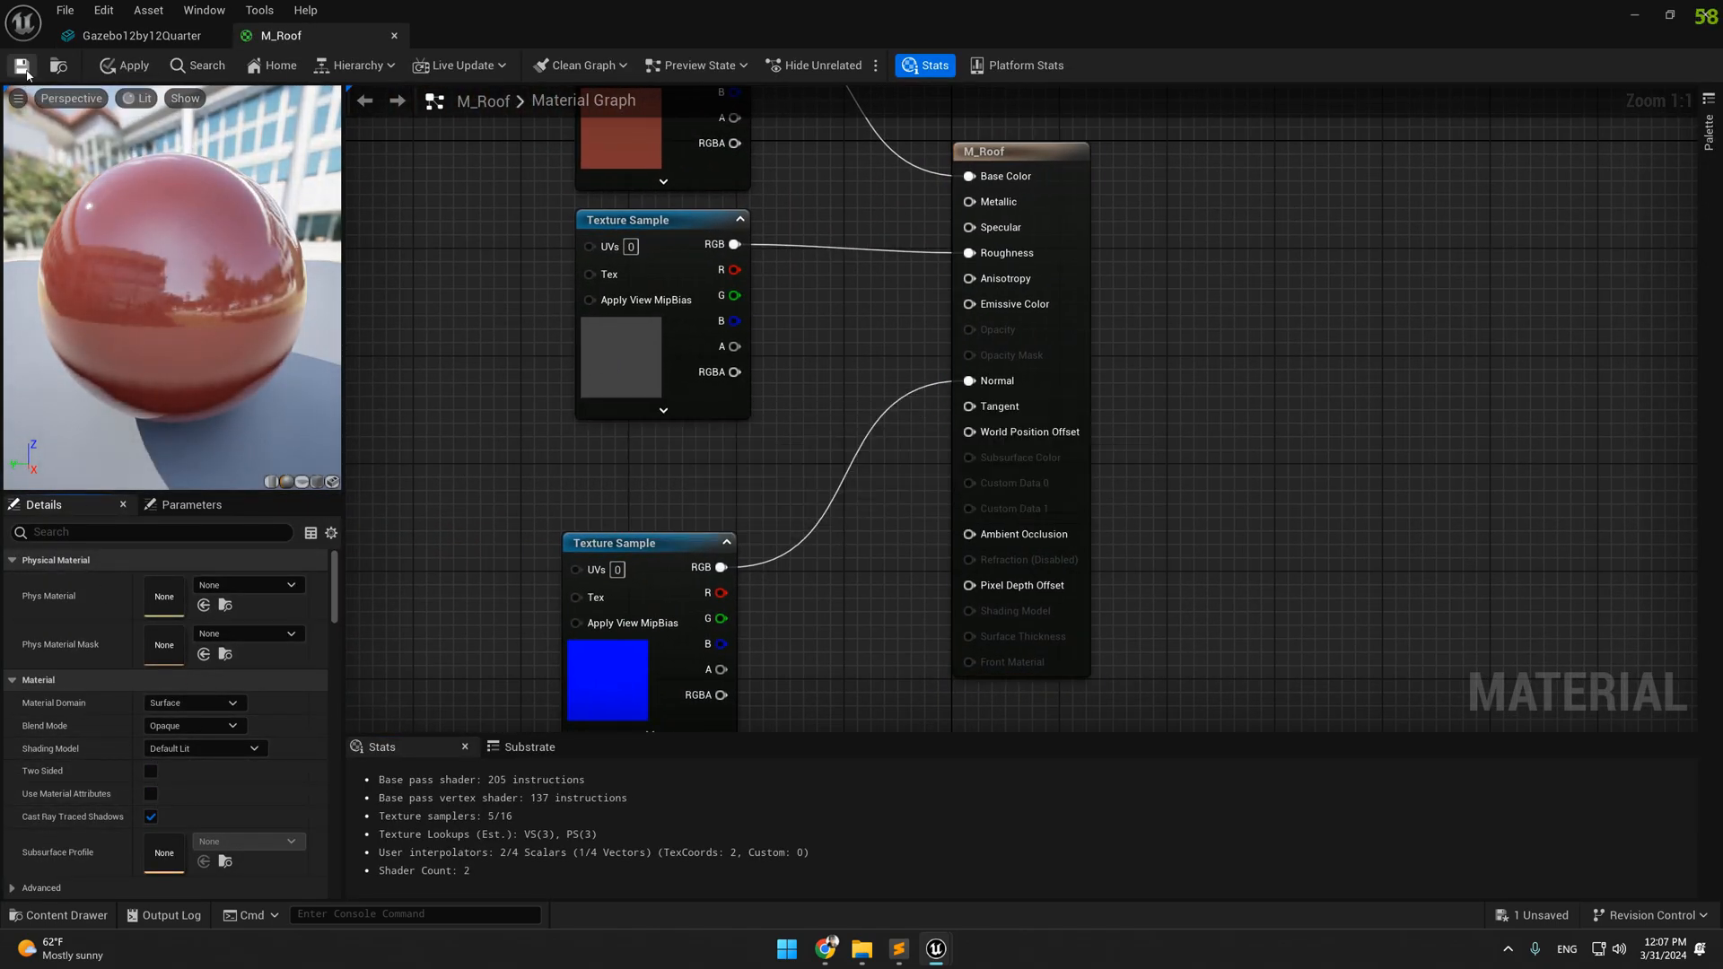
{"action": "left_click", "coordinate": [125, 36]}
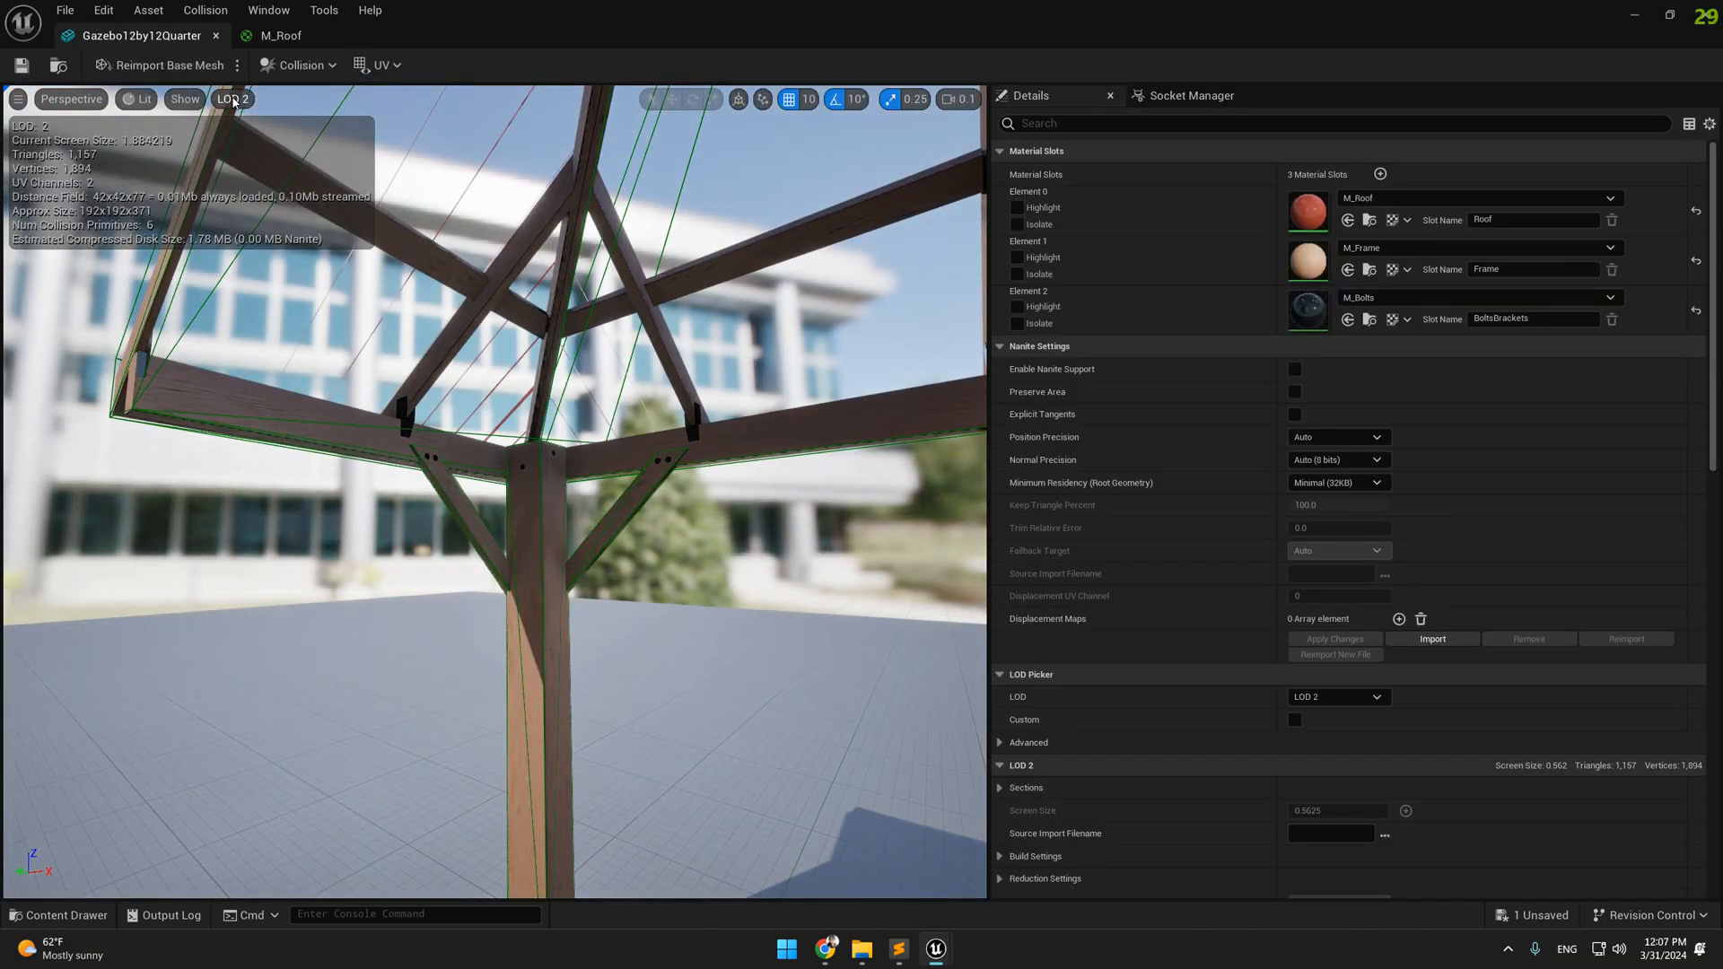
Compare the roof at LOD 0, LOD 1 and LOD 2 with the one-sided material, from below and above
{"action": "left_click", "coordinate": [233, 99]}
{"action": "left_click", "coordinate": [271, 165]}
{"action": "left_click", "coordinate": [238, 99]}
{"action": "left_click", "coordinate": [268, 182]}
{"action": "left_click", "coordinate": [234, 101]}
{"action": "left_click", "coordinate": [275, 198]}
{"action": "right_click_drag", "start_coordinate": [287, 260], "coordinate": [465, 309]}
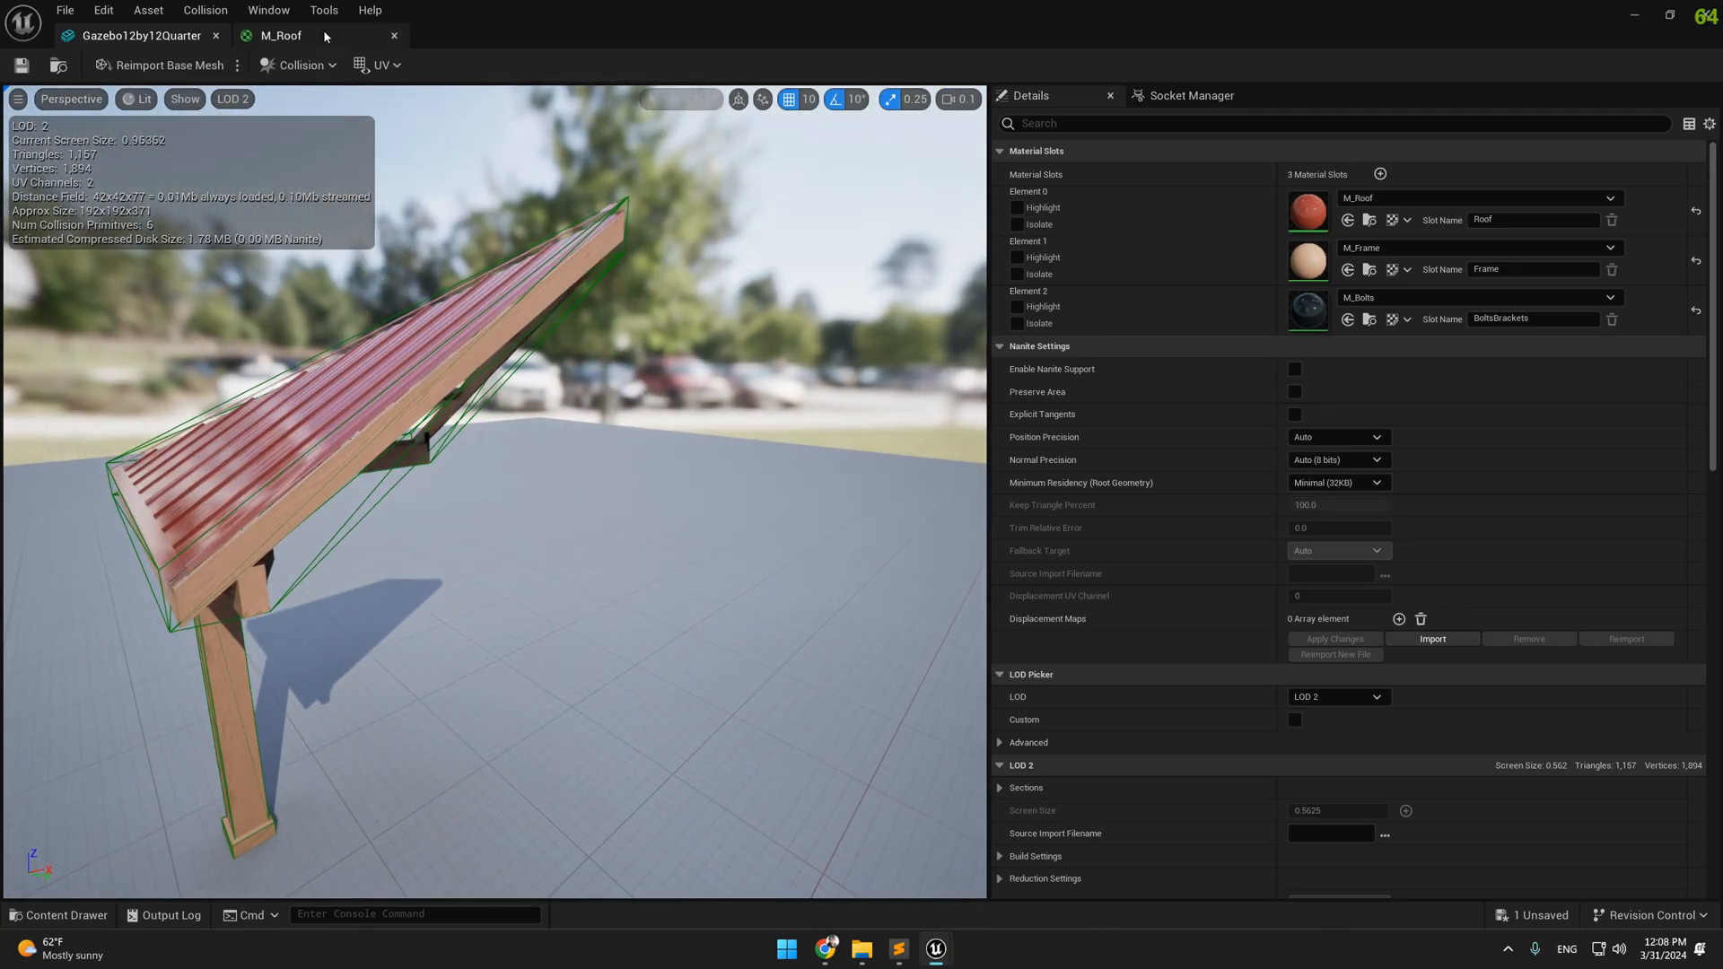
Turn Two Sided back on in M_Roof, save the material, and check the roof's underside on the quarter gazebo mesh
{"action": "left_click", "coordinate": [326, 35]}
{"action": "left_click", "coordinate": [151, 770]}
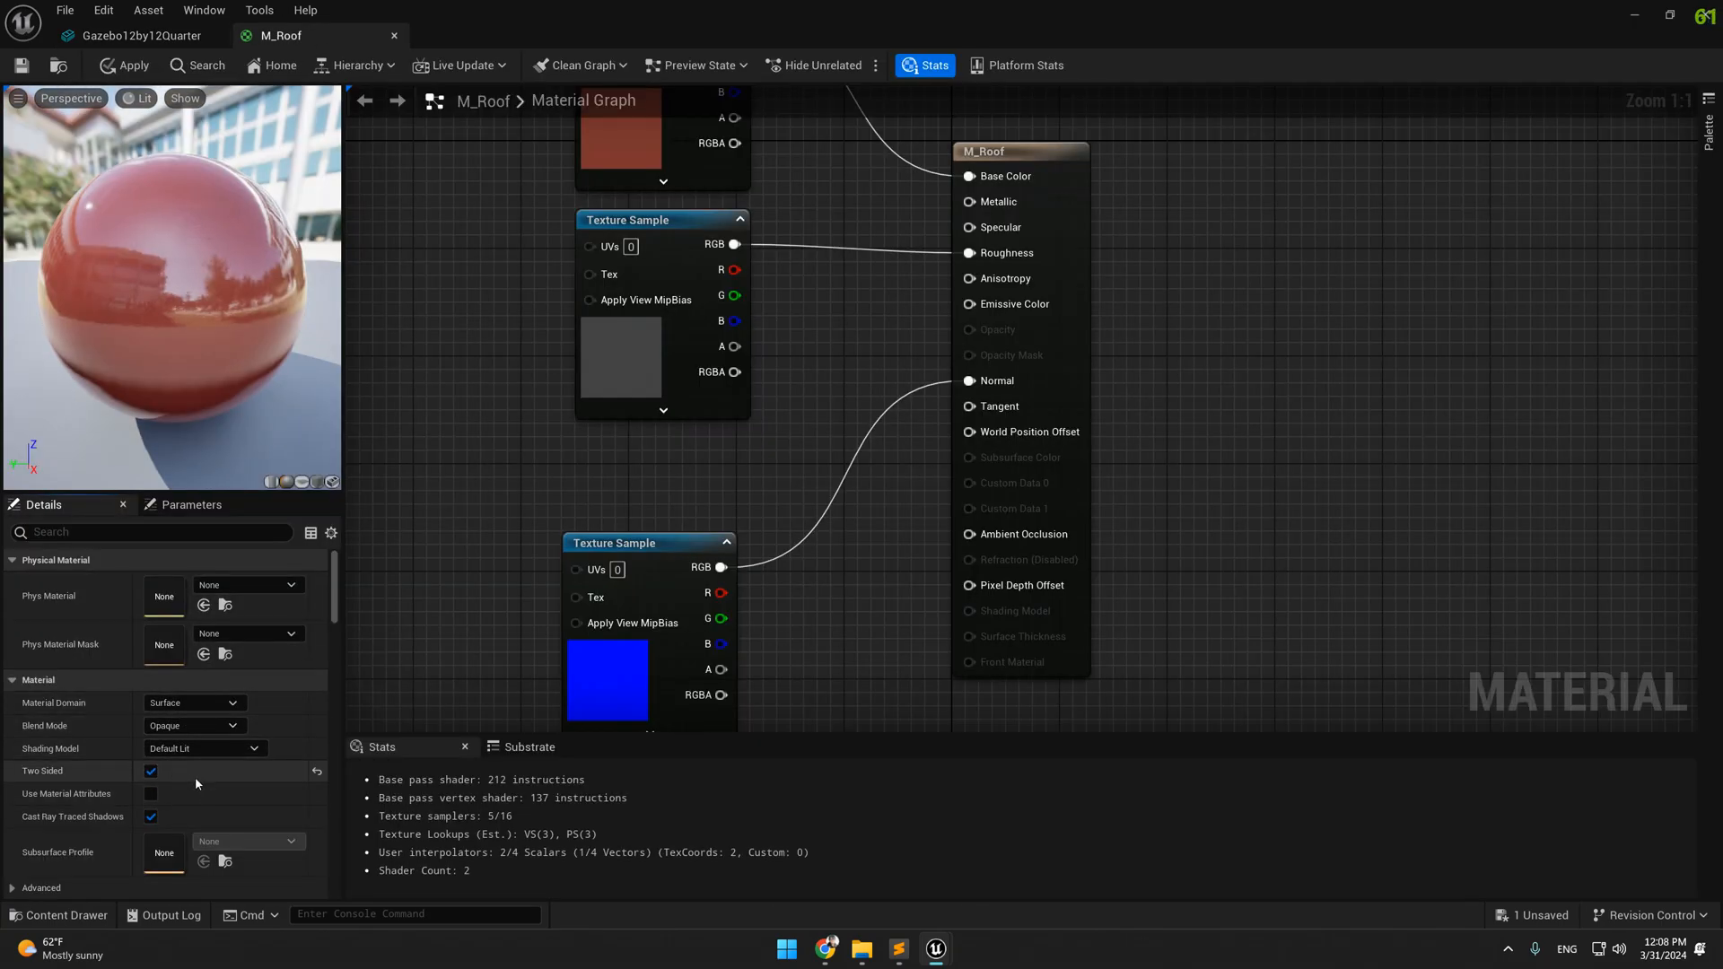
{"action": "left_click", "coordinate": [26, 68]}
{"action": "left_click", "coordinate": [115, 39]}
{"action": "right_click_drag", "start_coordinate": [448, 296], "coordinate": [445, 379]}
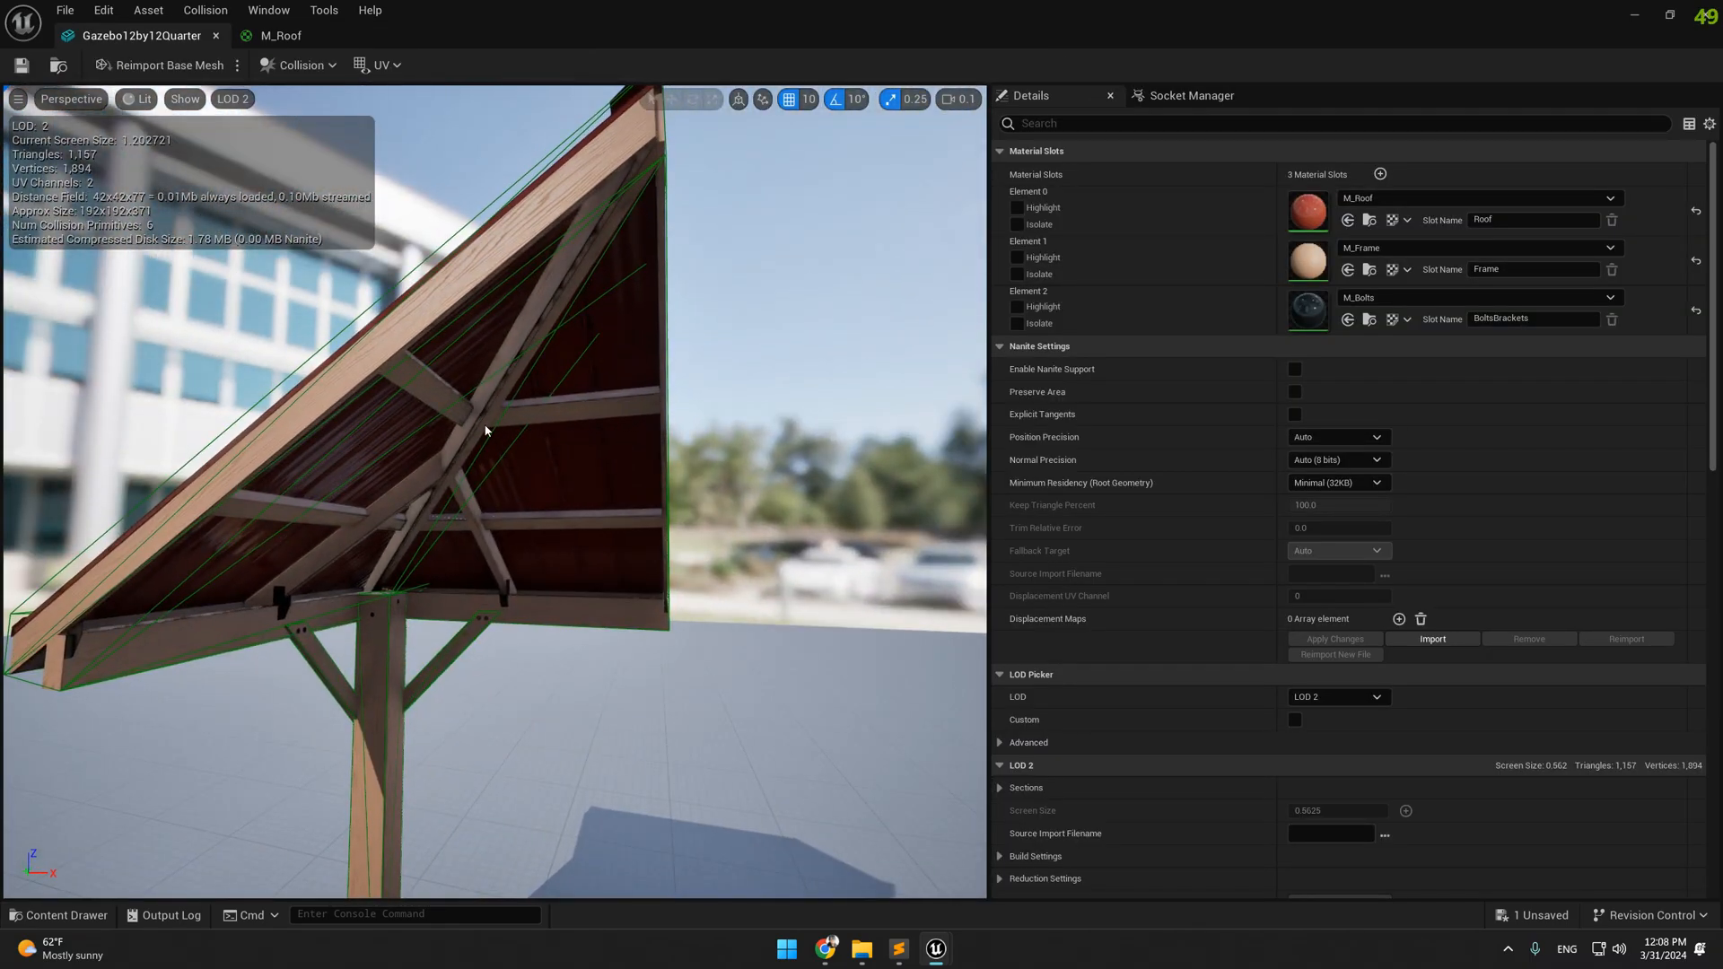
Close the Gazebo12by12Quarter and M_Roof editors and open the M_Frame material
{"action": "left_click", "coordinate": [217, 37]}
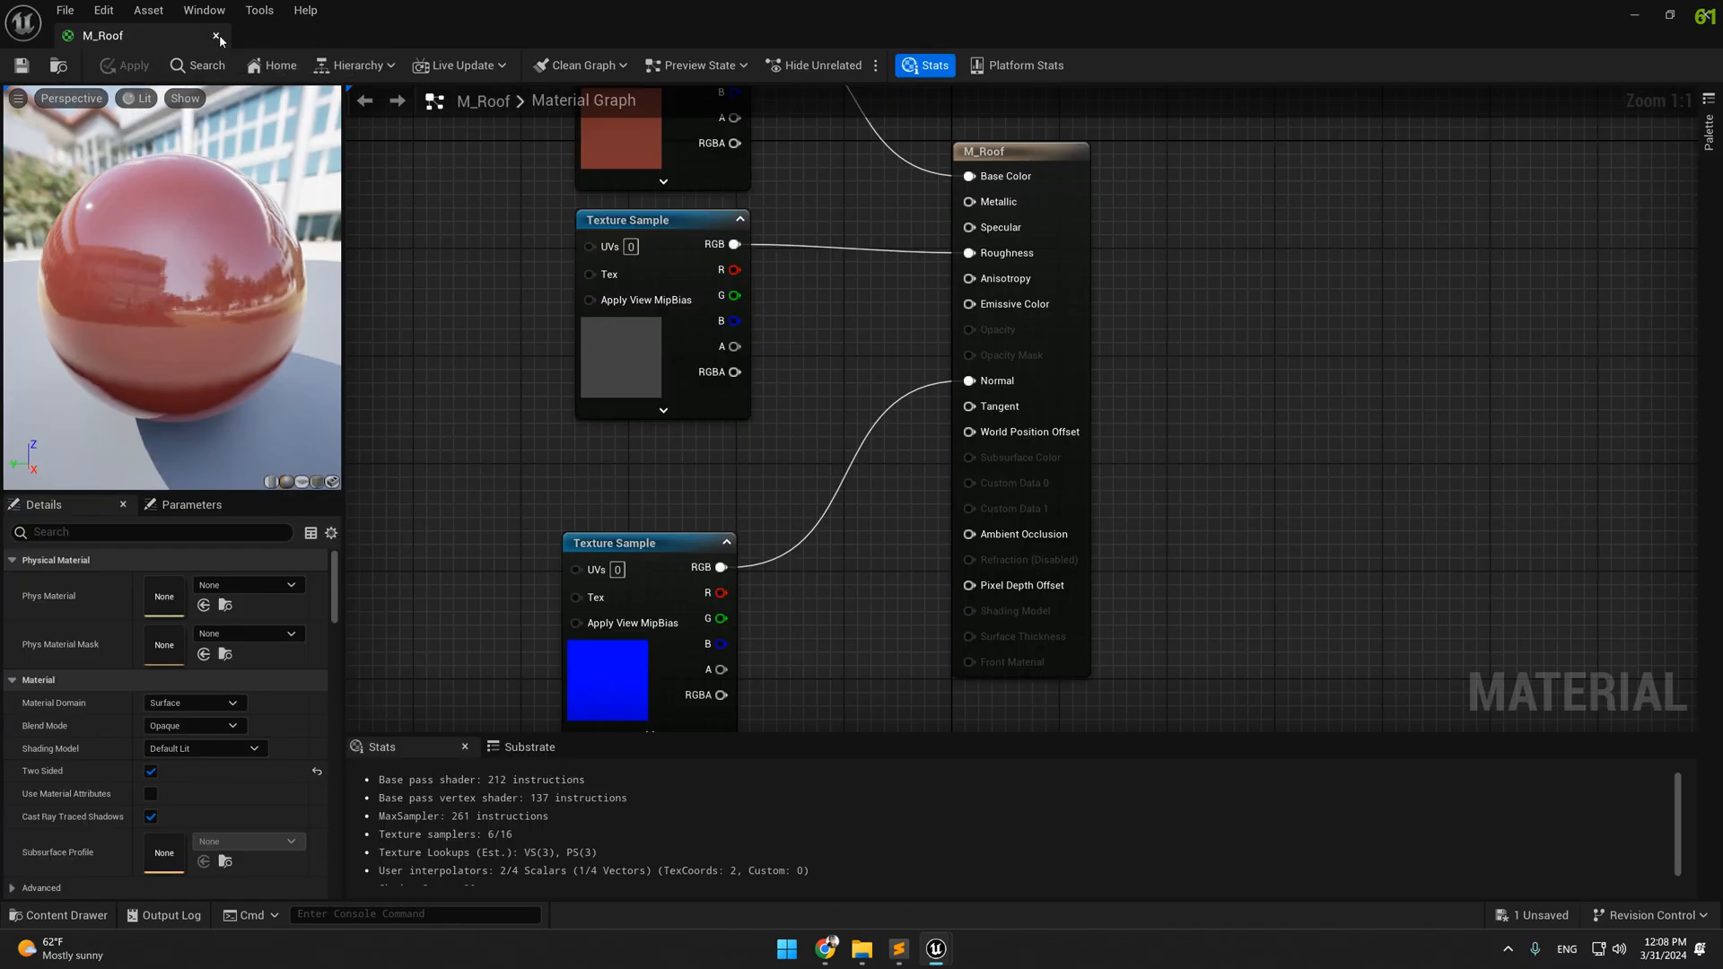
{"action": "left_click", "coordinate": [216, 36]}
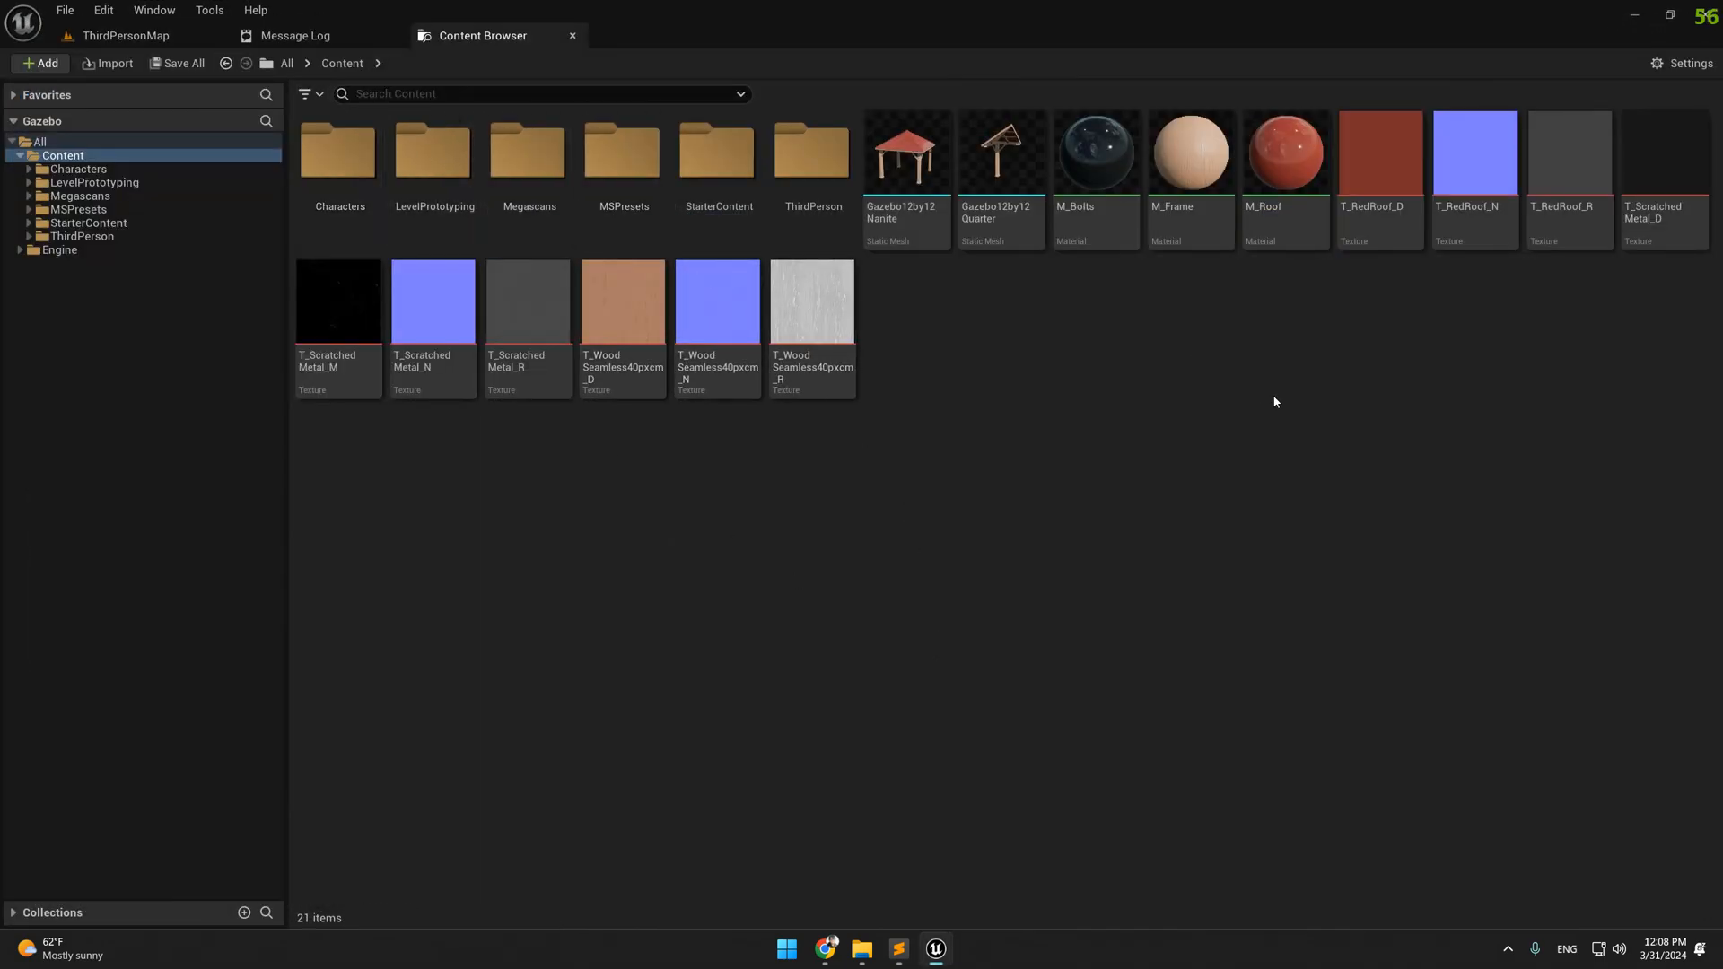
{"action": "double_click", "coordinate": [1215, 174]}
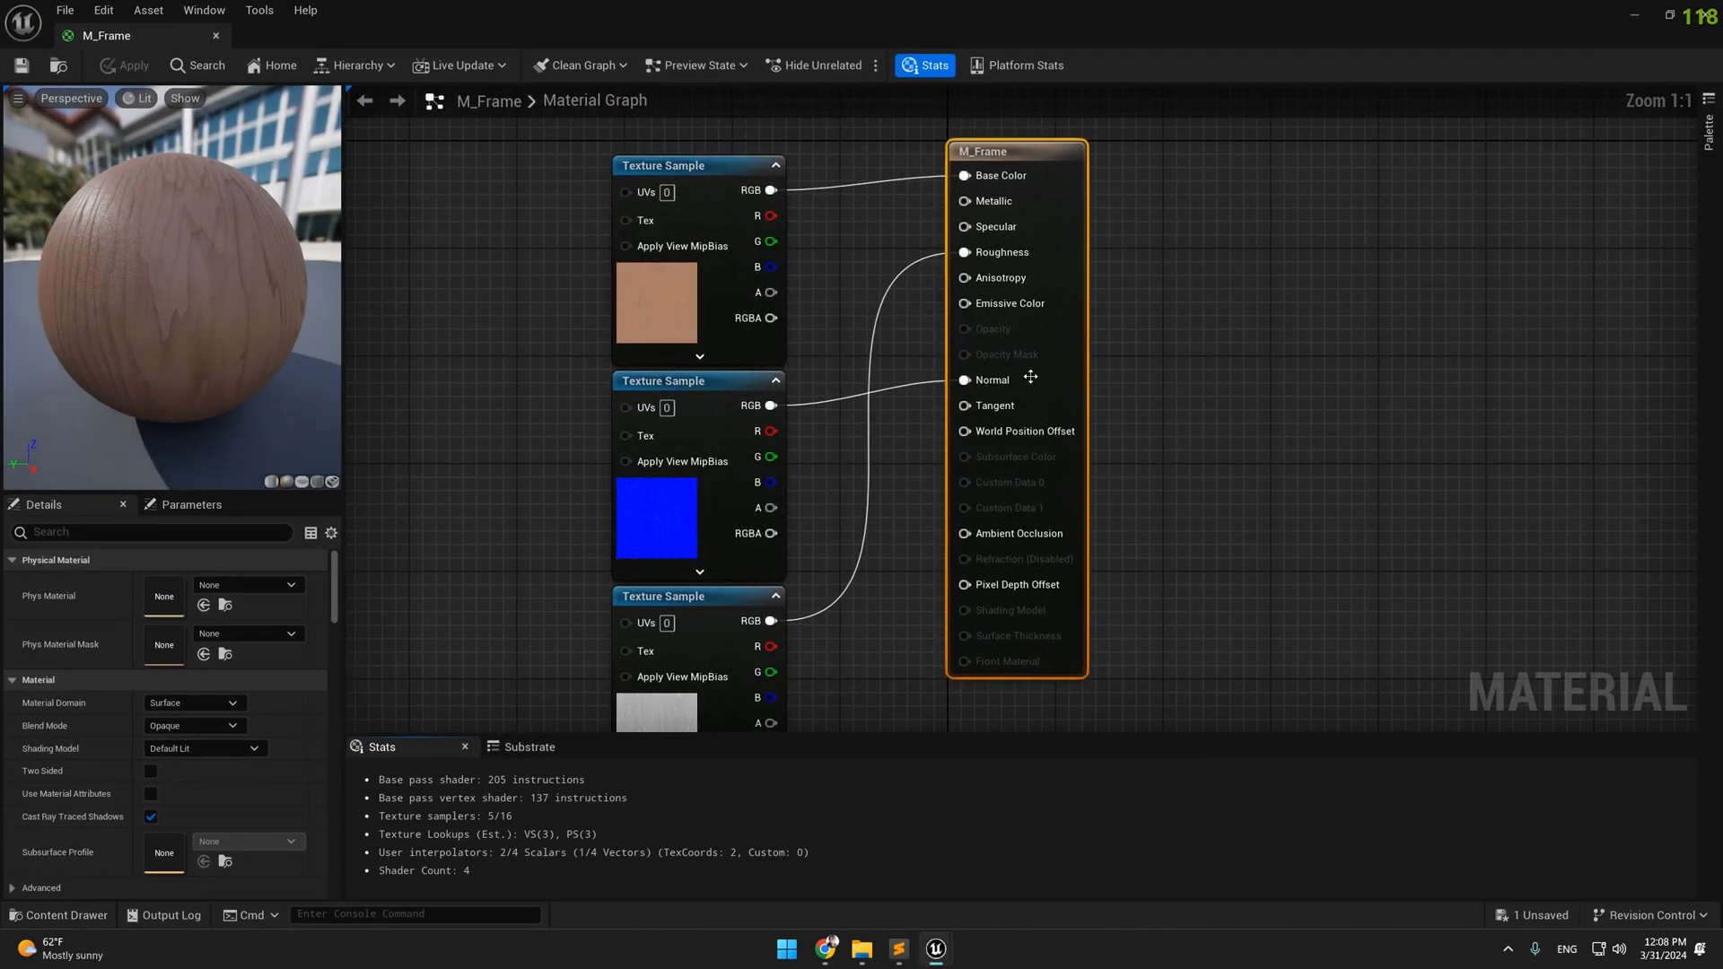
Switch to File Explorer and examine the T_WoodSeamless40pxcm D, N and R textures in GazeboLOD's Textures/Frame folder
{"action": "mouse_move", "coordinate": [872, 957]}
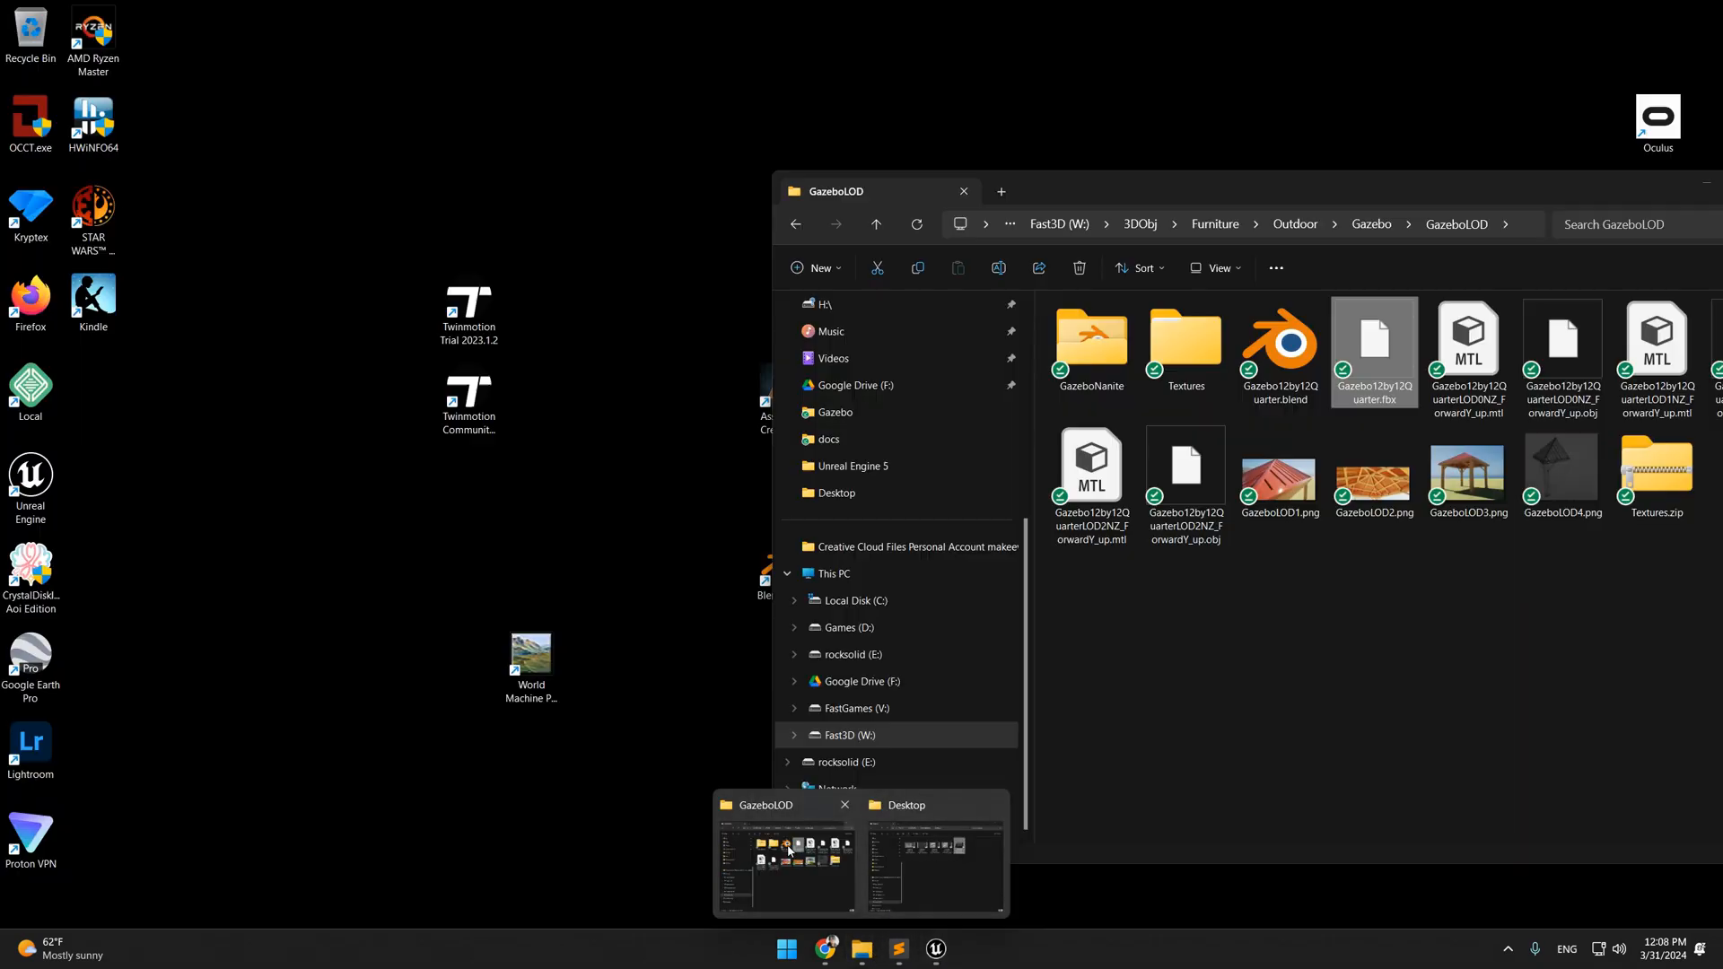
{"action": "left_click", "coordinate": [787, 864]}
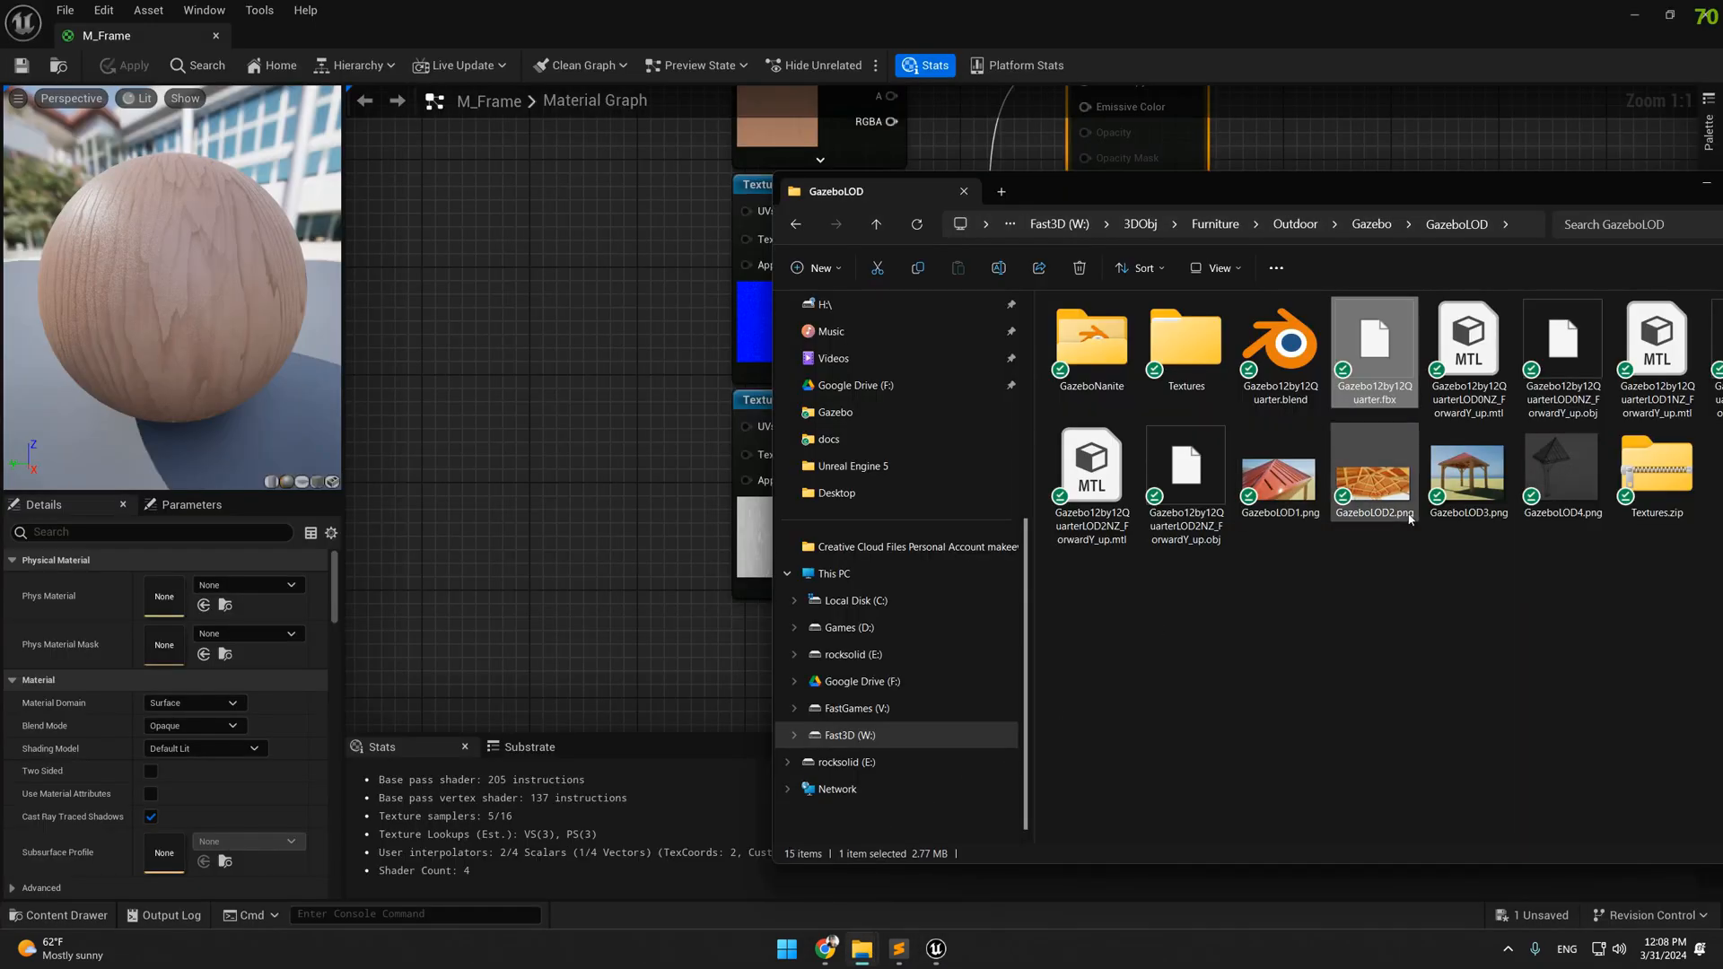
{"action": "double_click", "coordinate": [1193, 334]}
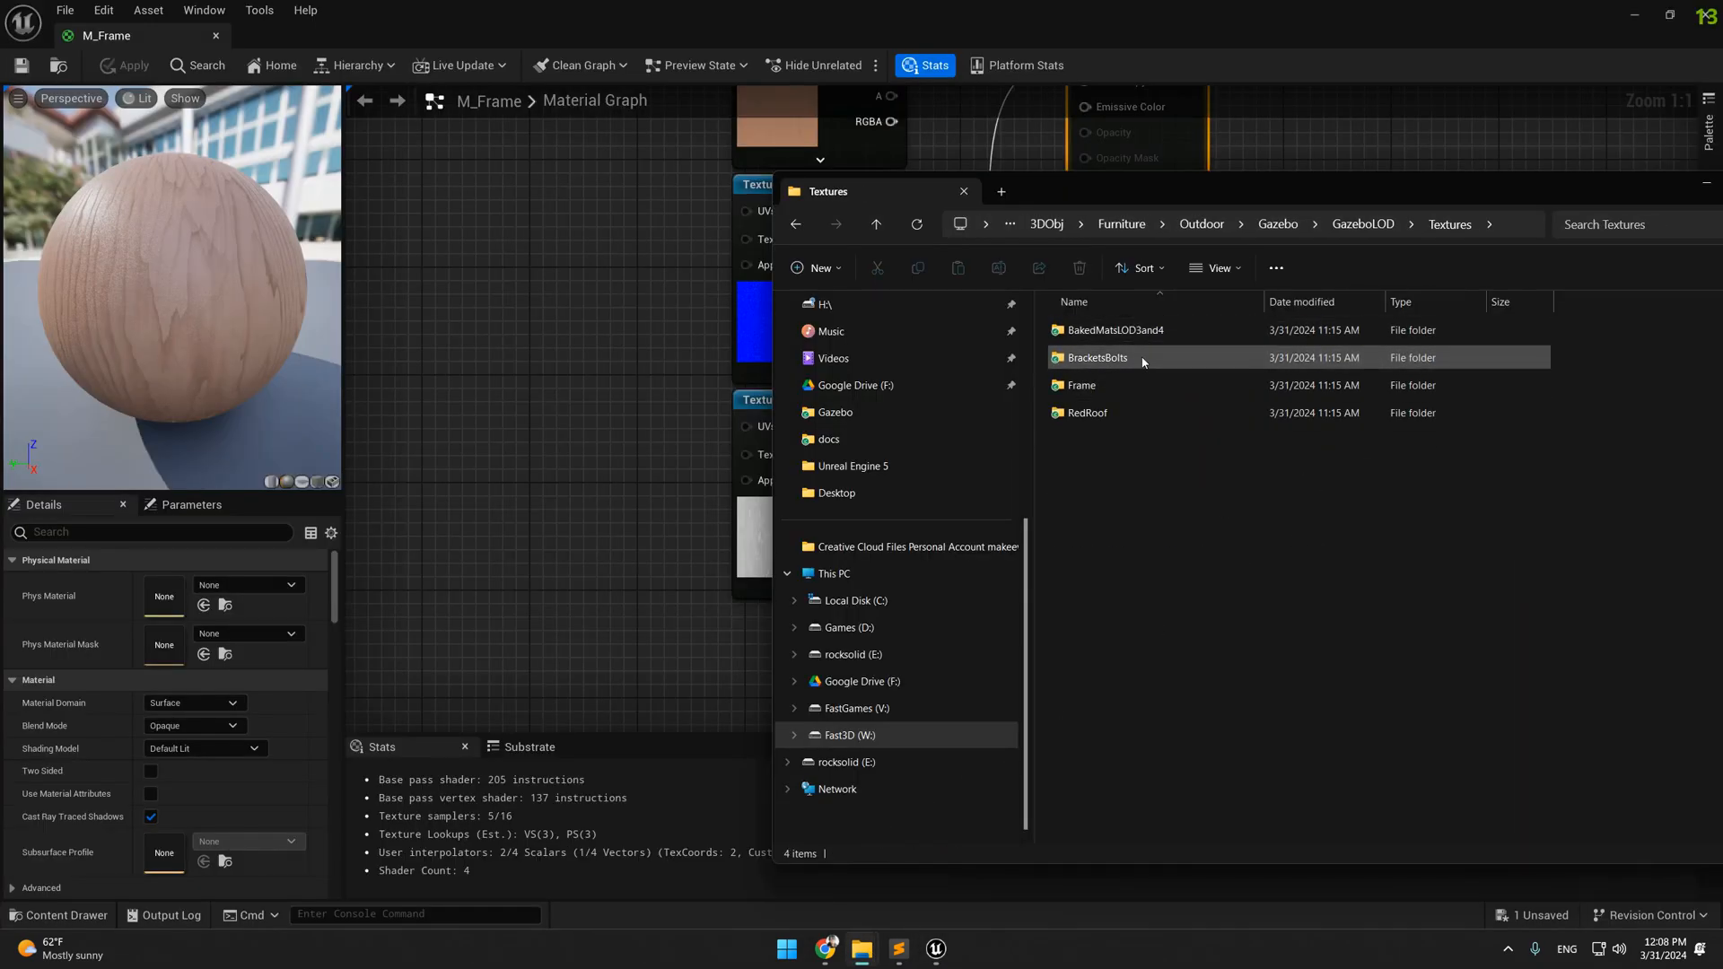
{"action": "double_click", "coordinate": [1123, 387]}
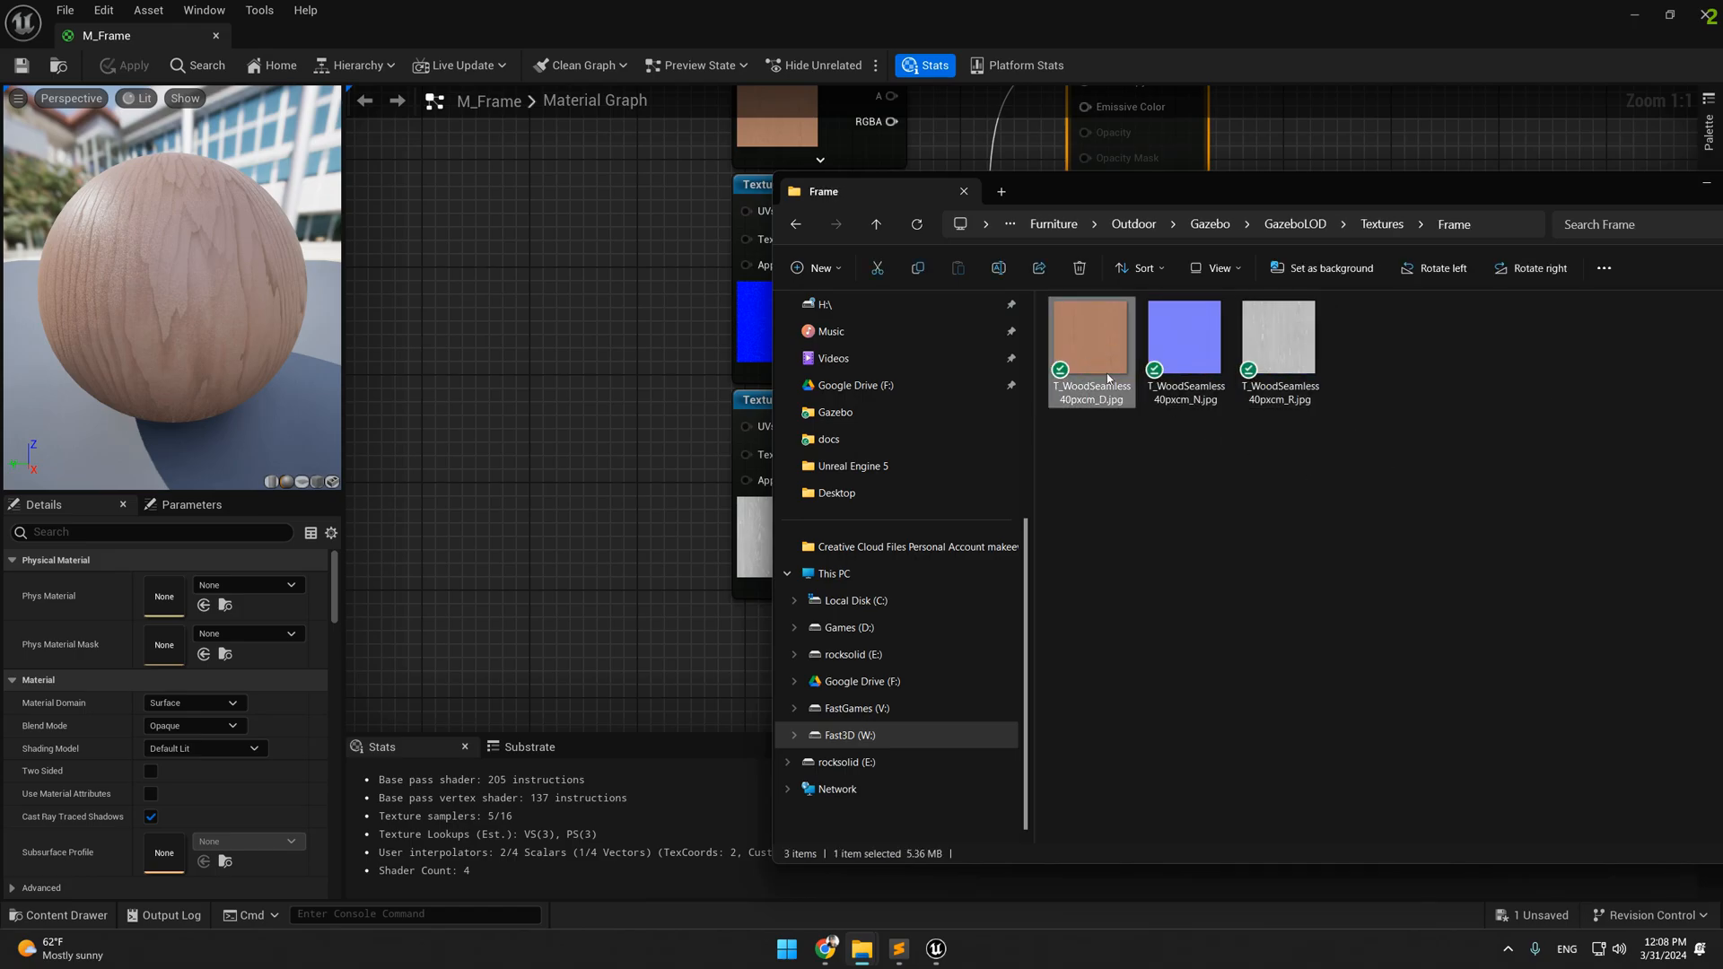
{"action": "left_click", "coordinate": [1198, 344]}
{"action": "left_click", "coordinate": [1283, 341]}
Return to Unreal Engine, examine how M_Frame's three texture samples connect to the material, and close its editor
{"action": "left_click_drag", "start_coordinate": [1086, 182], "coordinate": [1086, 676]}
{"action": "left_click", "coordinate": [1350, 308]}
{"action": "key", "text": "Home"}
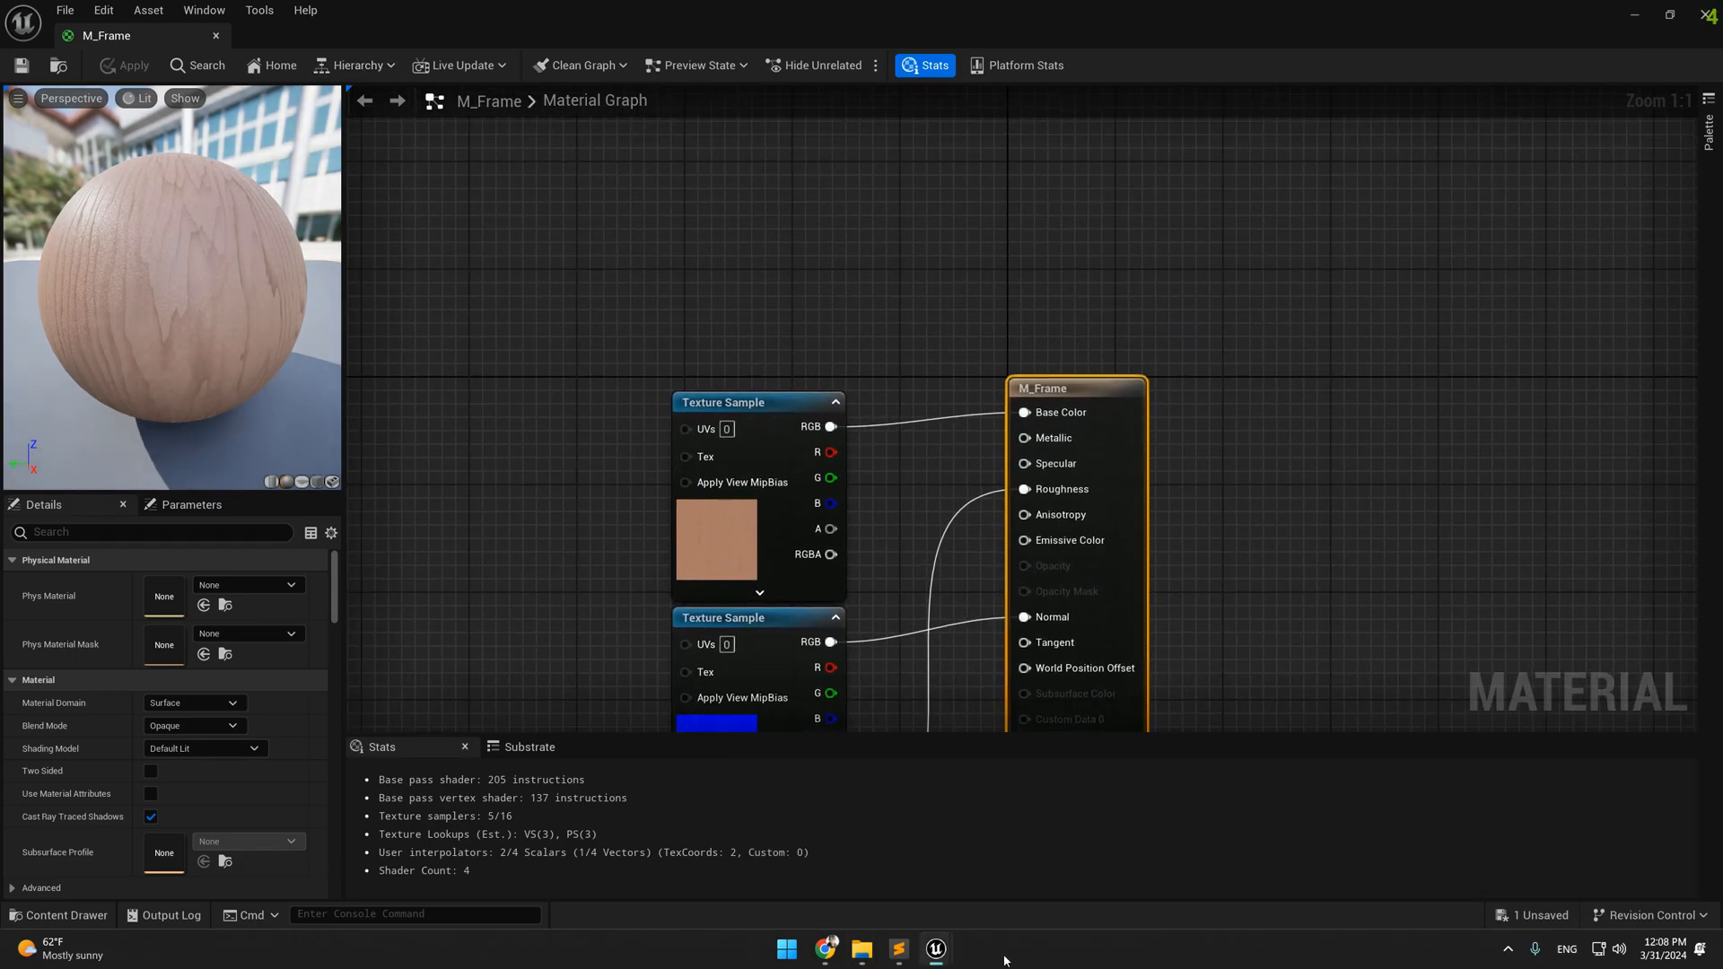
{"action": "right_click_drag", "start_coordinate": [784, 409], "coordinate": [796, 235]}
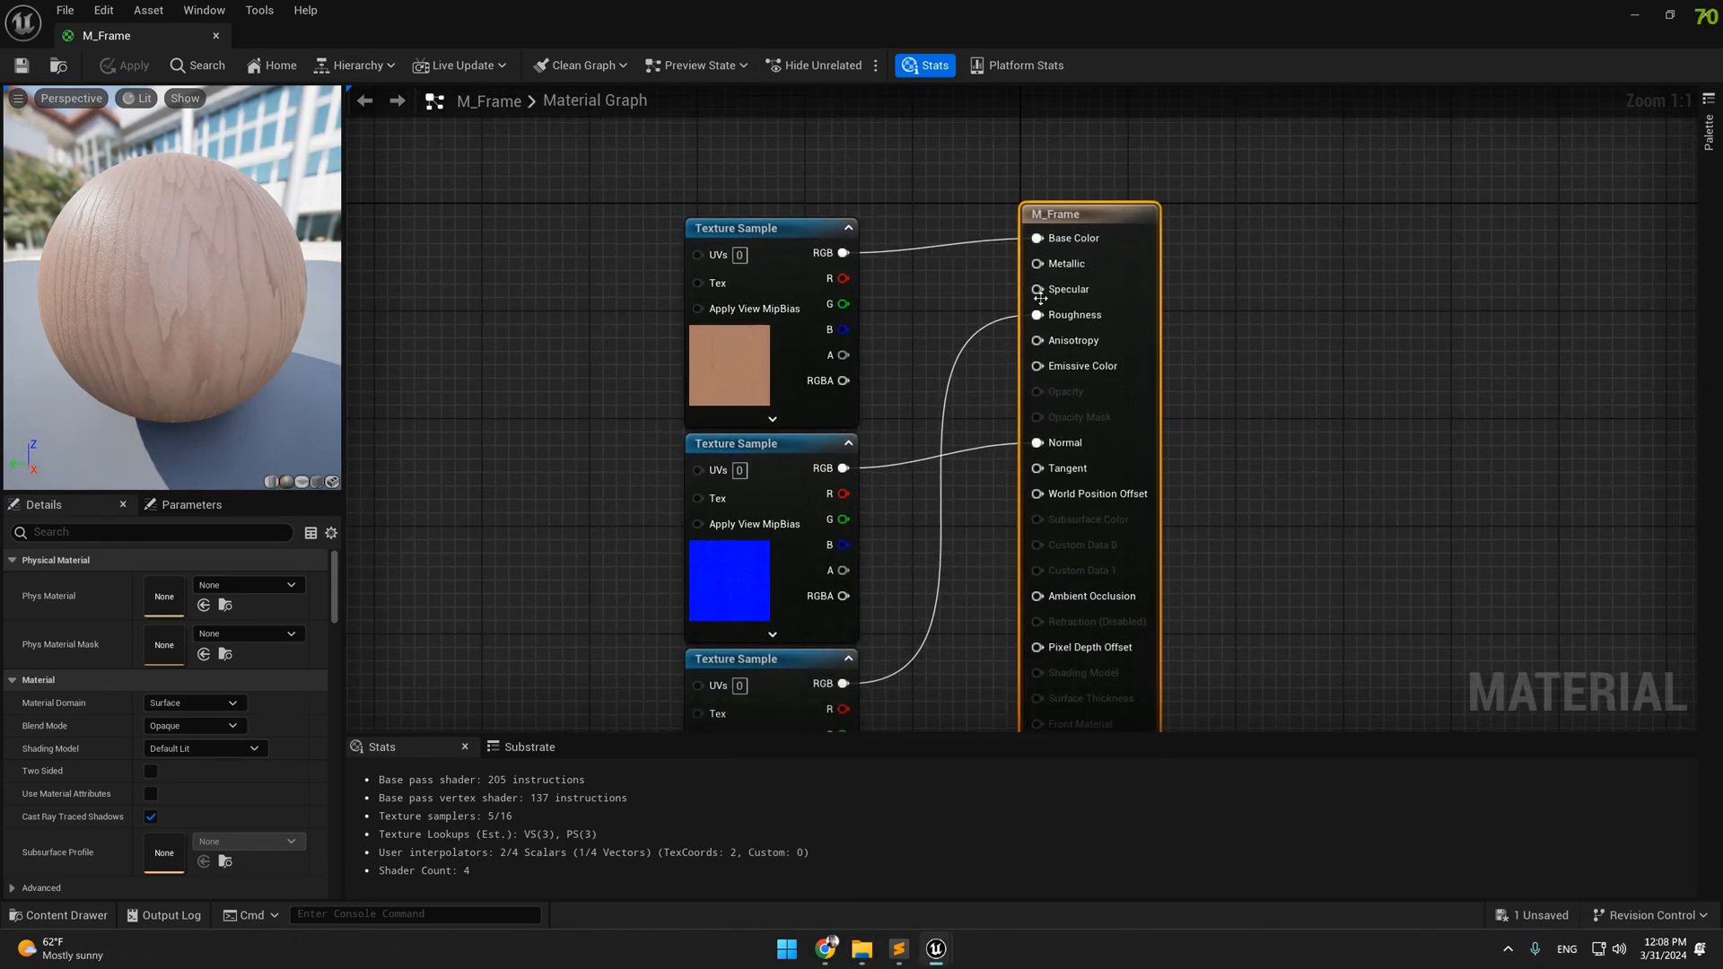
{"action": "left_click", "coordinate": [216, 35]}
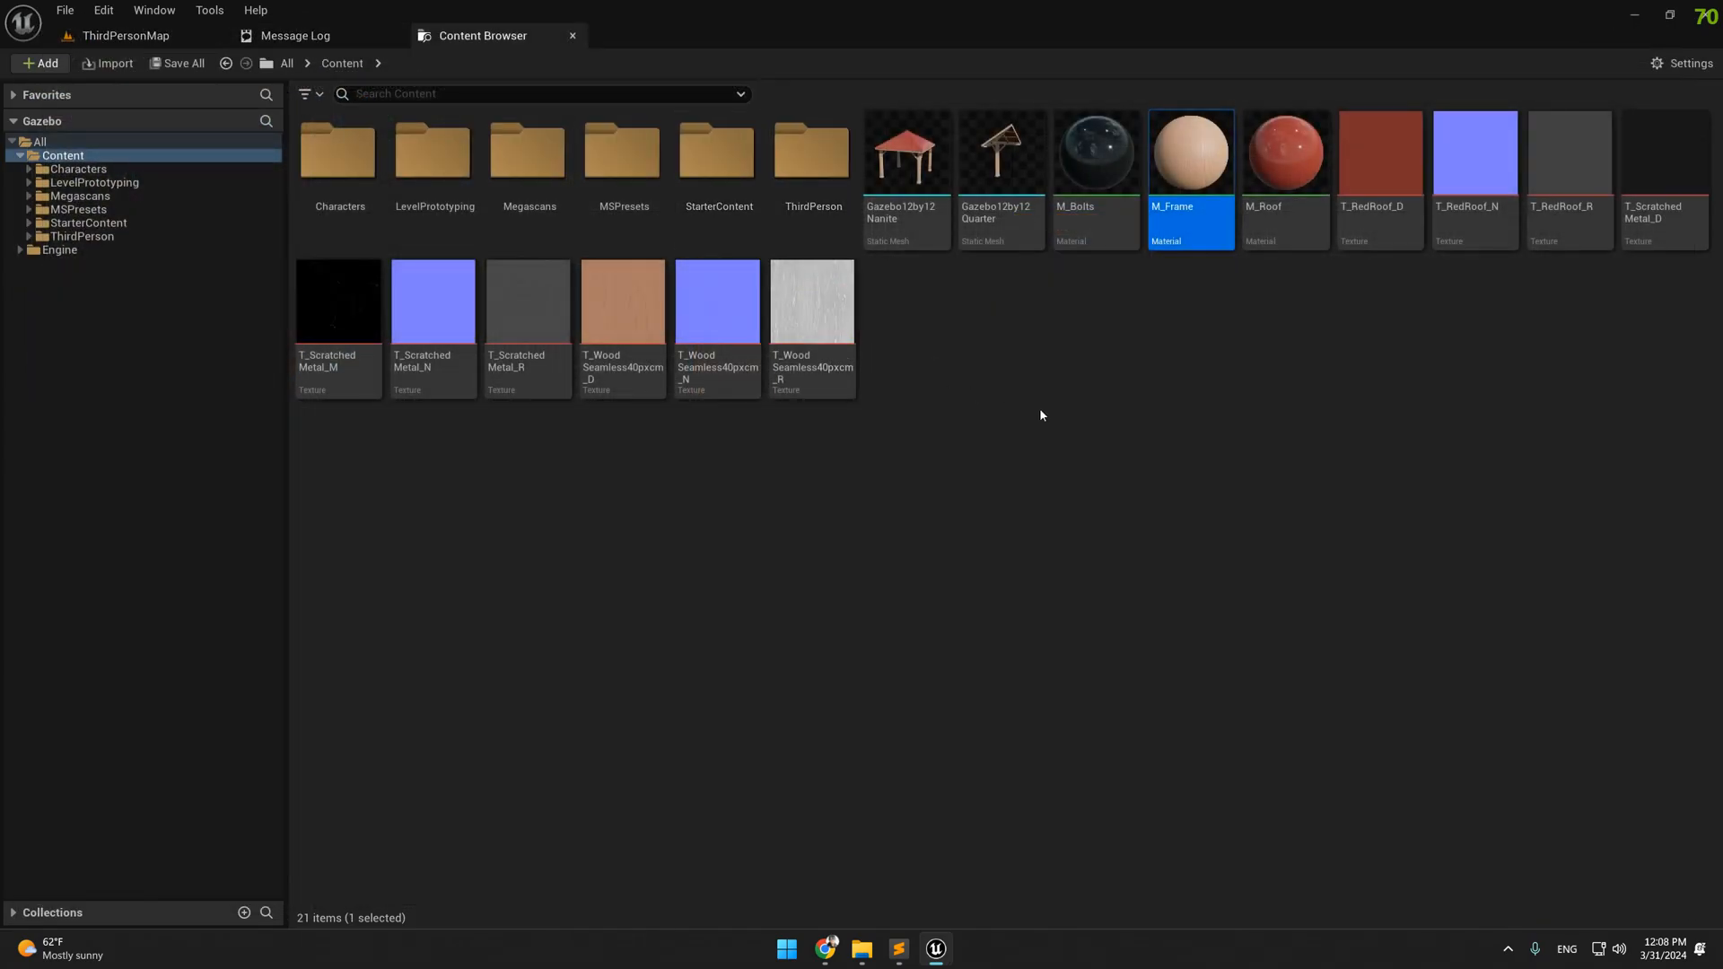
Place Gazebo12by12Quarter in the ThirdPersonMap level beside the Nanite gazebo and move it to X 2370, Y 1640
{"action": "left_click", "coordinate": [189, 34]}
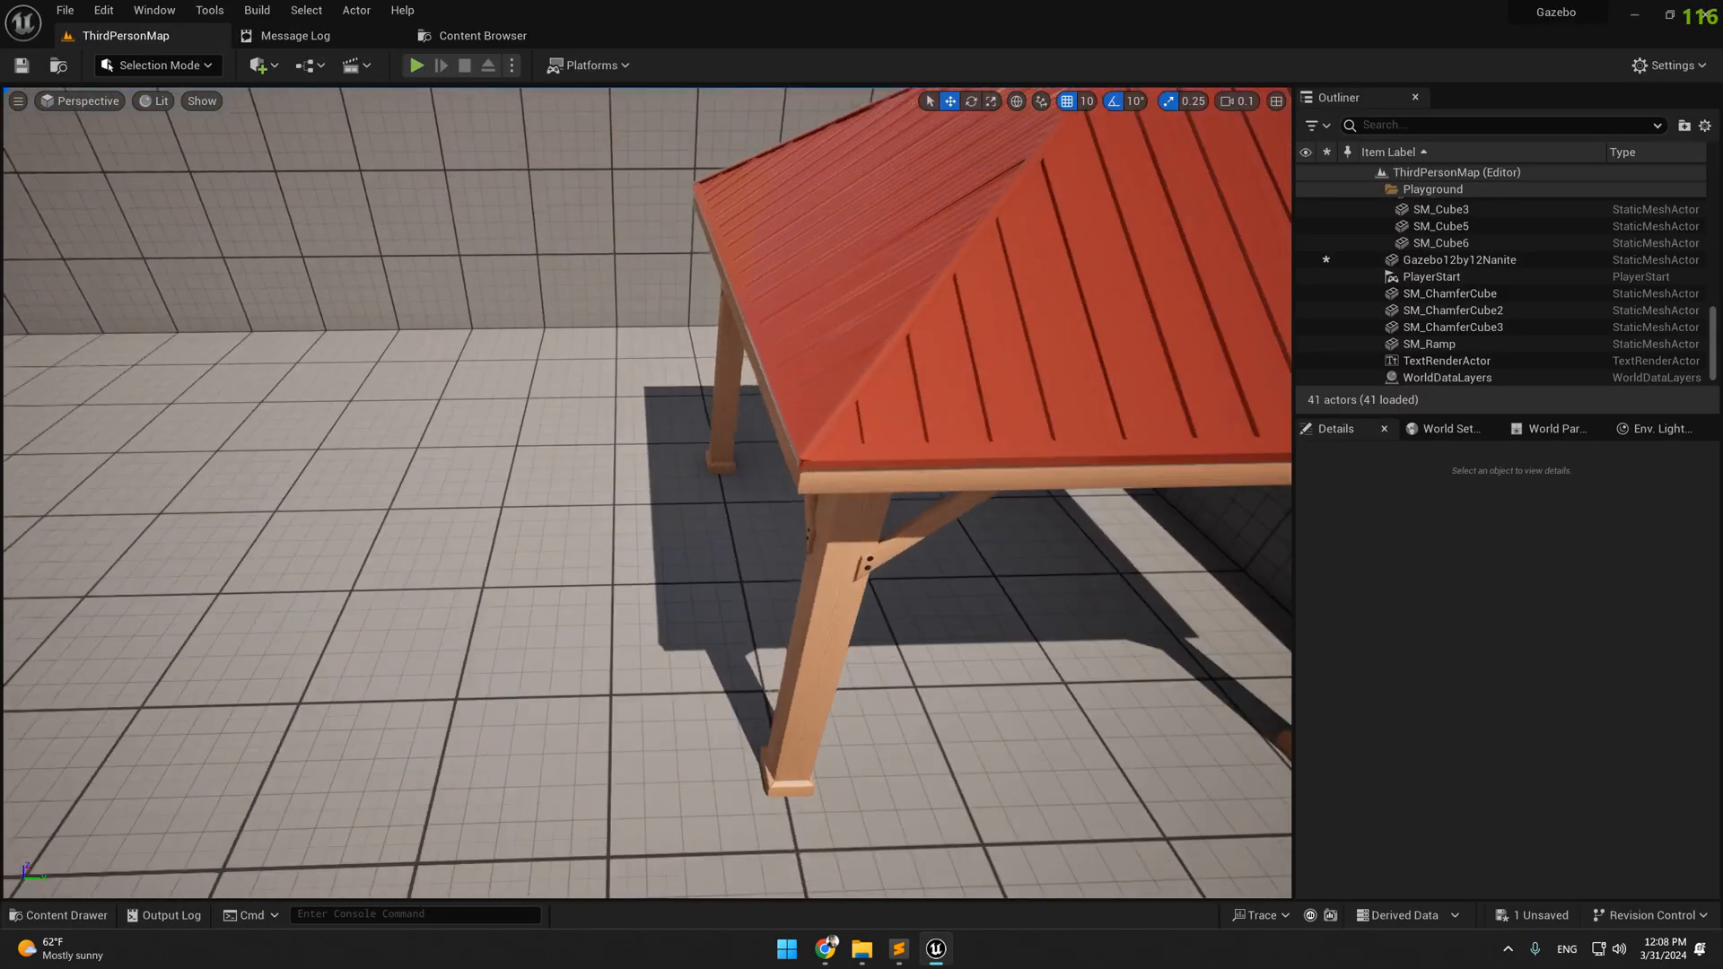
{"action": "right_click_drag", "start_coordinate": [803, 449], "coordinate": [744, 385]}
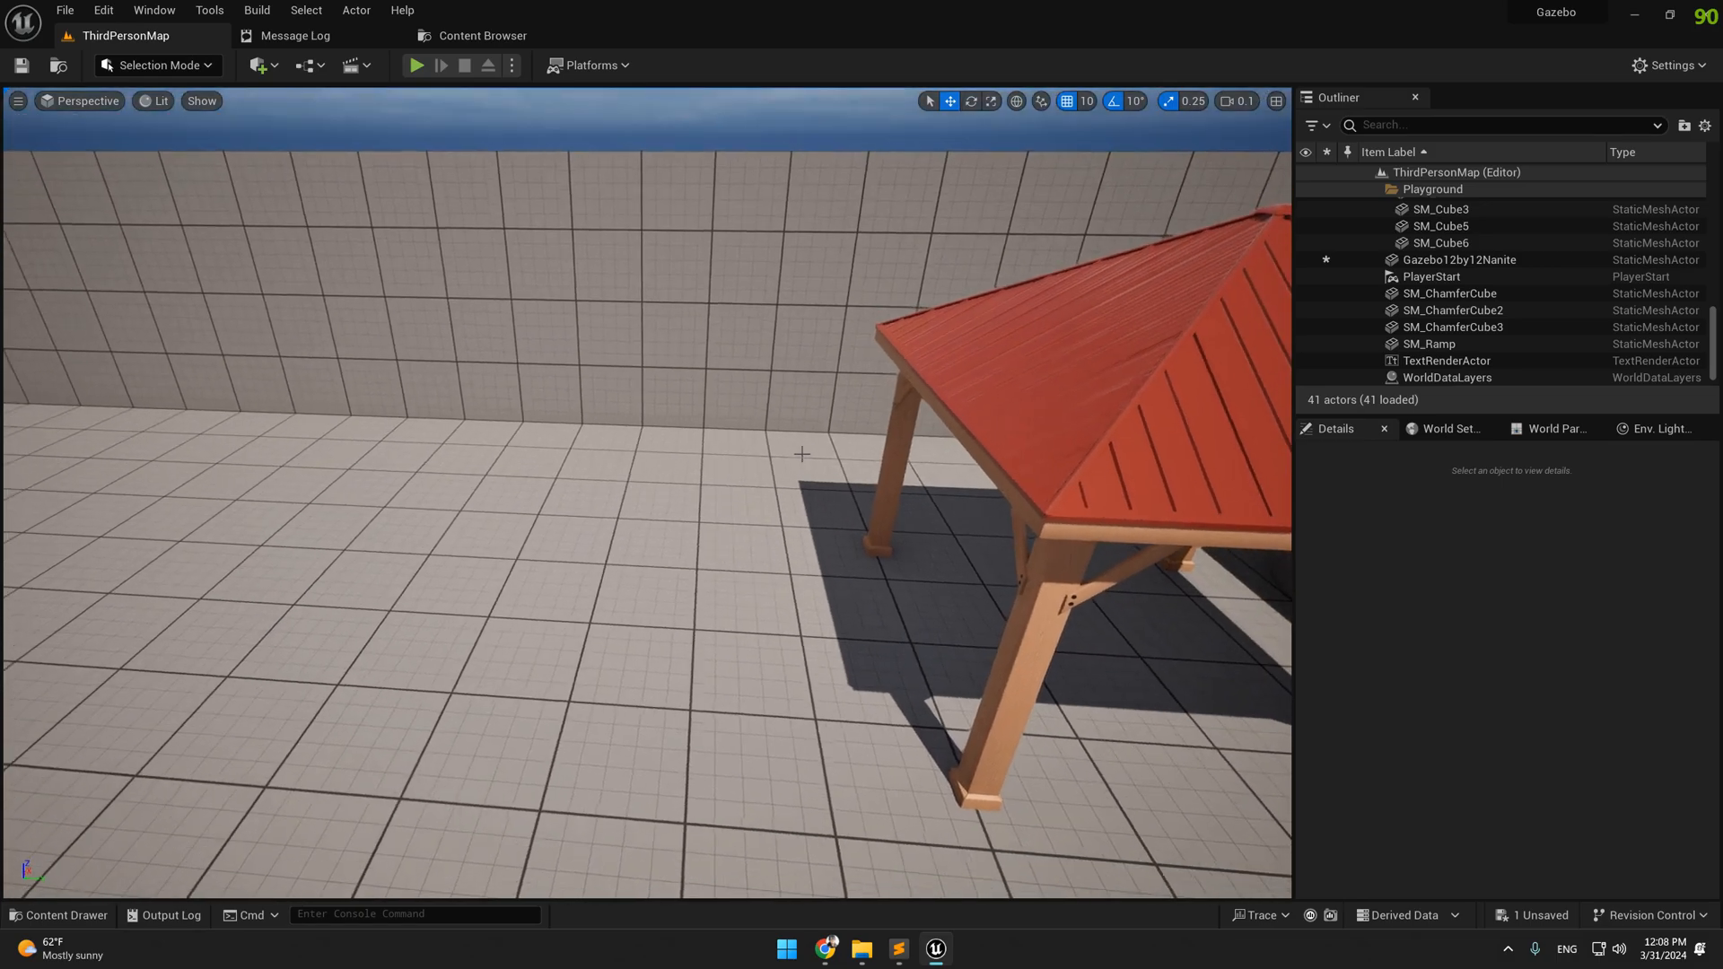
{"action": "key", "text": "ctrl+space"}
{"action": "left_click", "coordinate": [1063, 826]}
{"action": "left_click_drag", "start_coordinate": [1072, 716], "coordinate": [428, 578]}
{"action": "right_click_drag", "start_coordinate": [742, 529], "coordinate": [612, 584]}
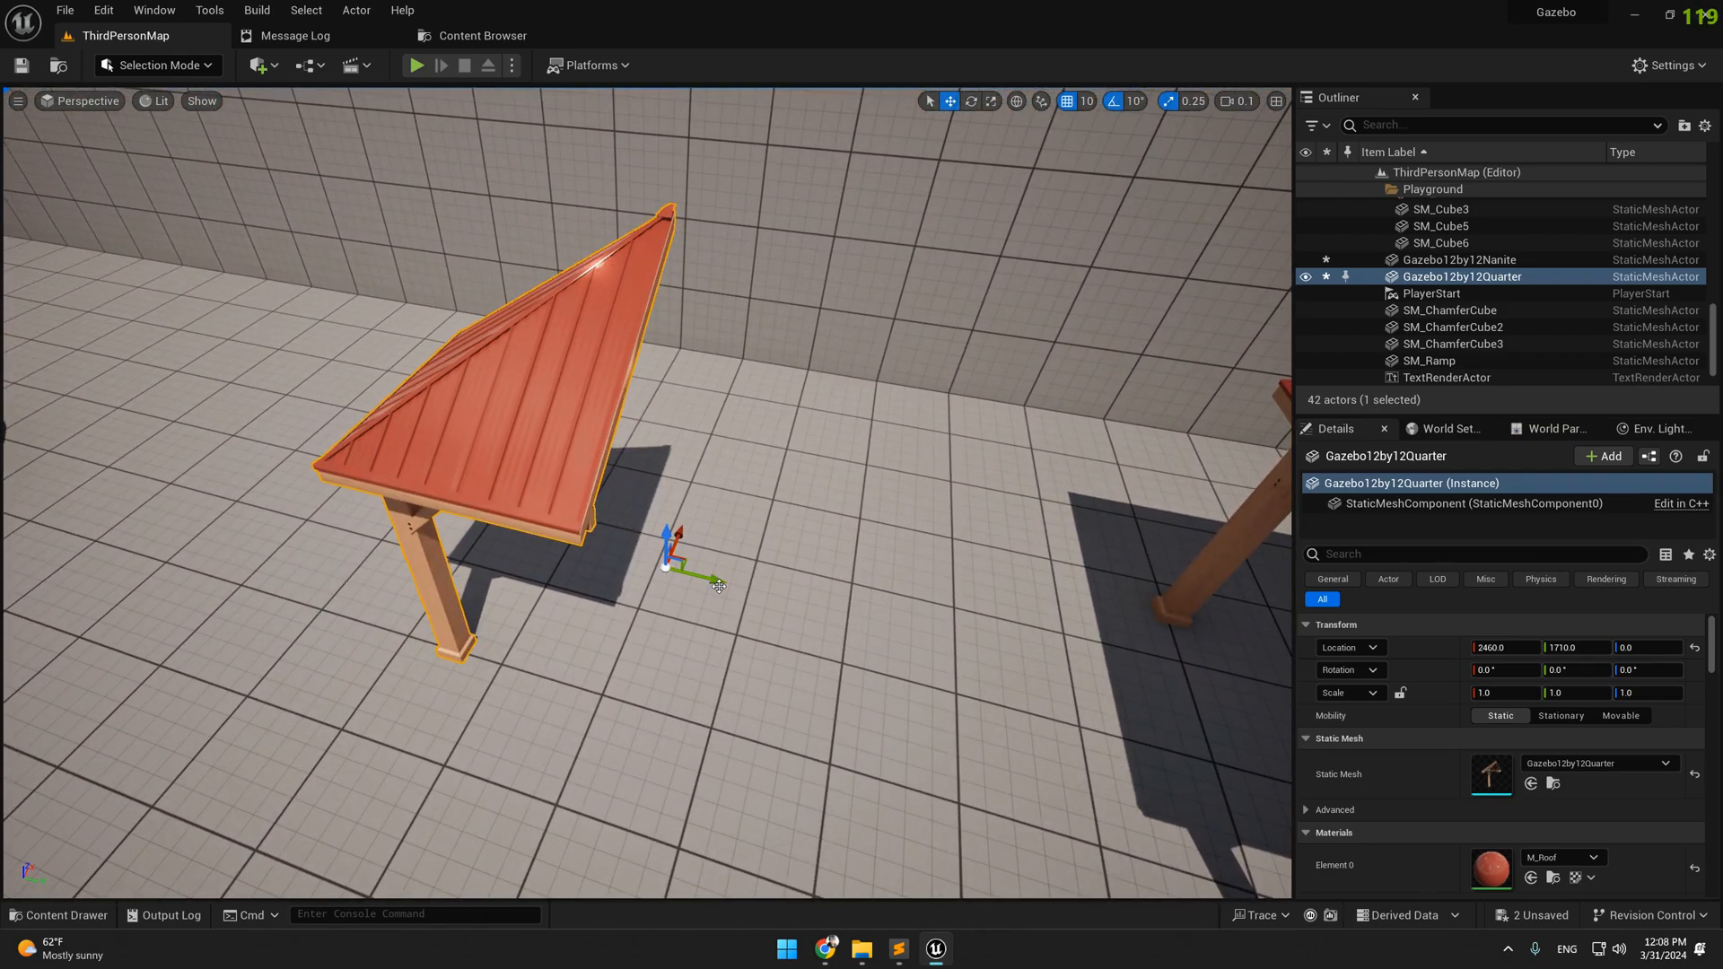
{"action": "left_click_drag", "start_coordinate": [686, 556], "coordinate": [572, 603]}
{"action": "right_click_drag", "start_coordinate": [774, 530], "coordinate": [673, 530]}
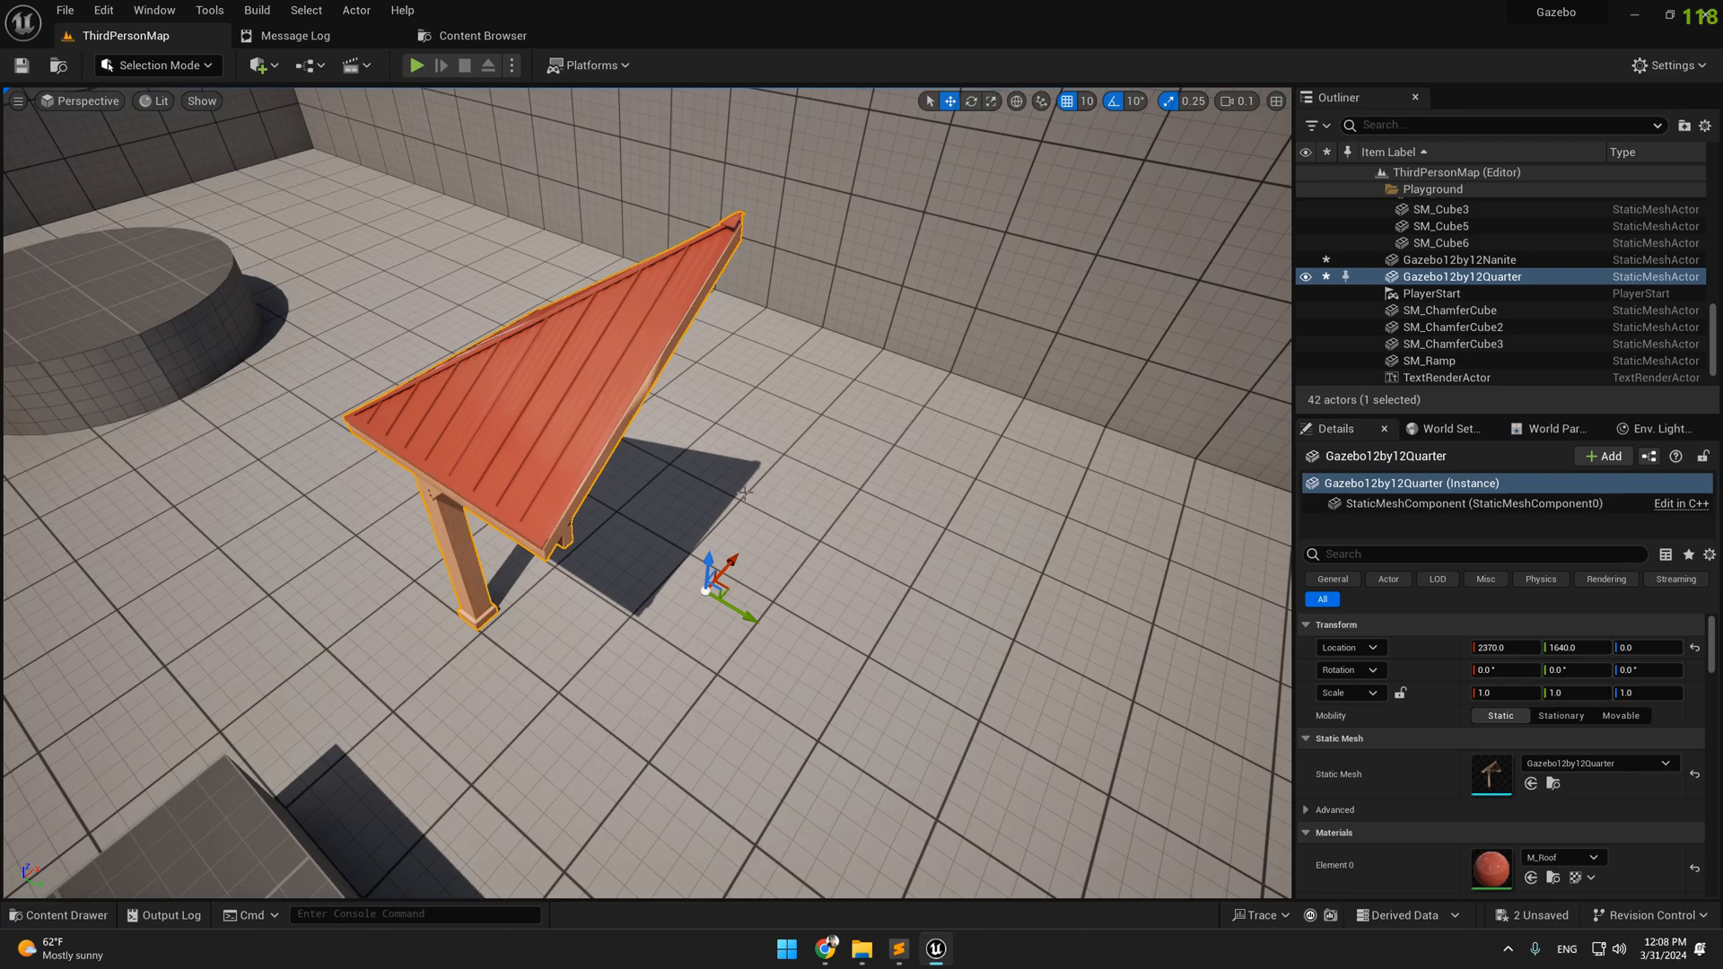
Duplicate the quarter gazebo in place and rotate the copy to 90° about Z
{"action": "key", "text": "ctrl+d"}
{"action": "key", "text": "e"}
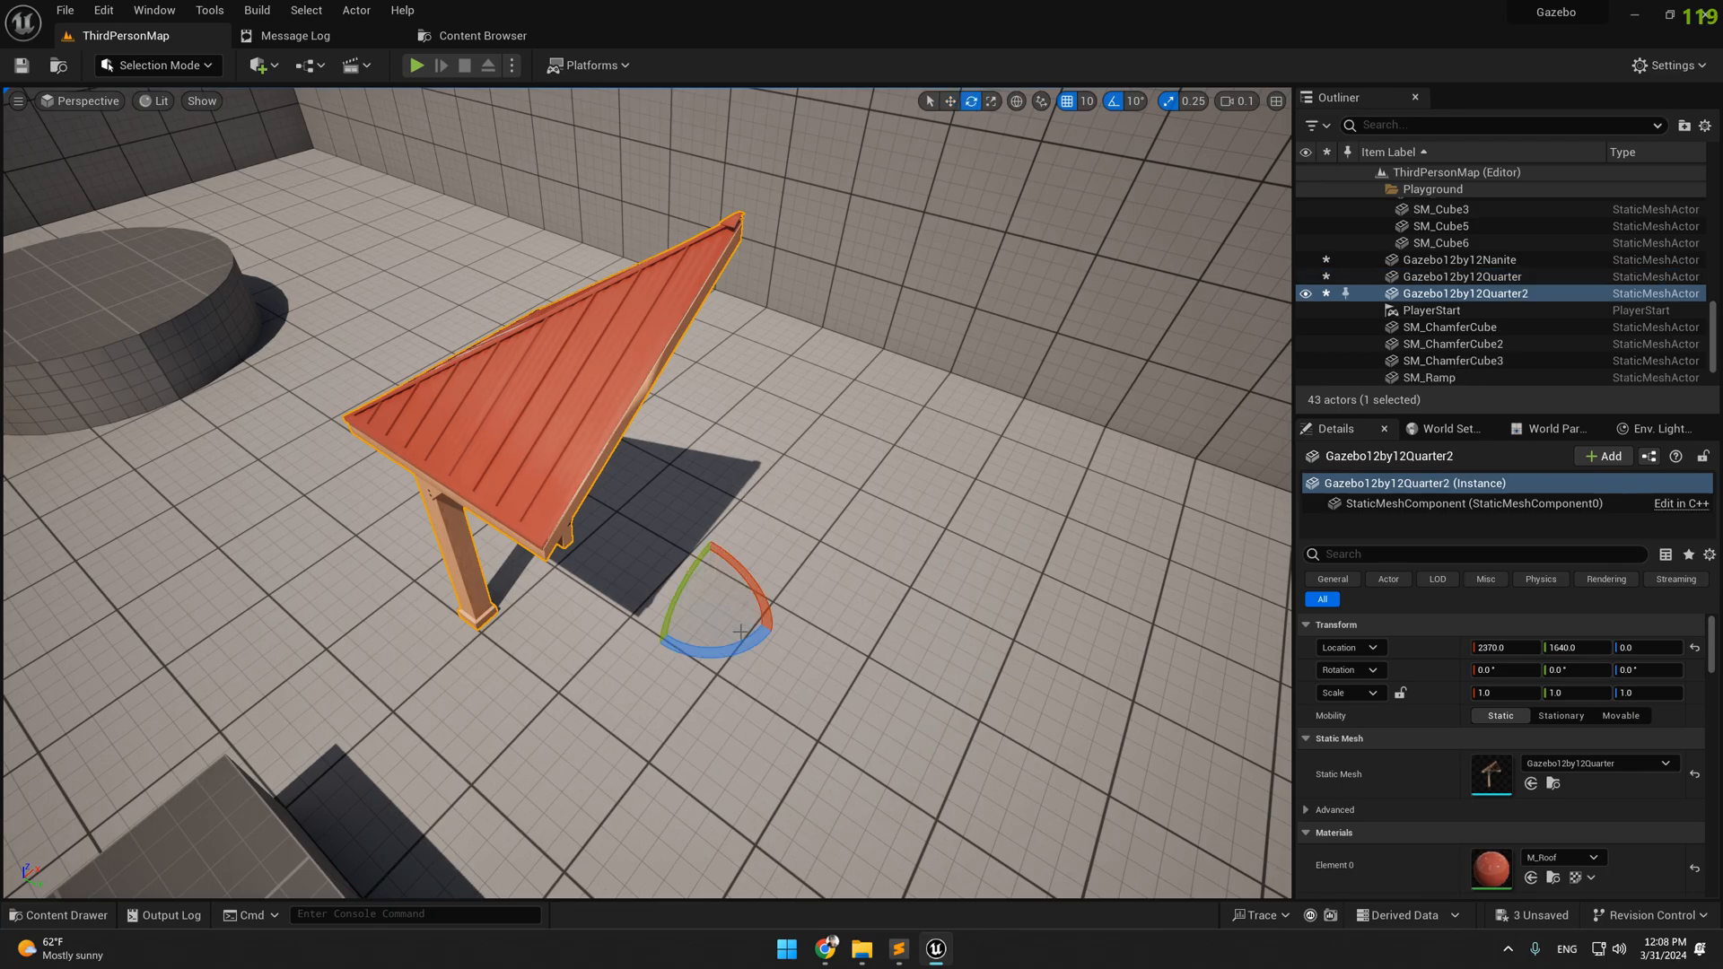
{"action": "left_click_drag", "start_coordinate": [709, 650], "coordinate": [775, 634]}
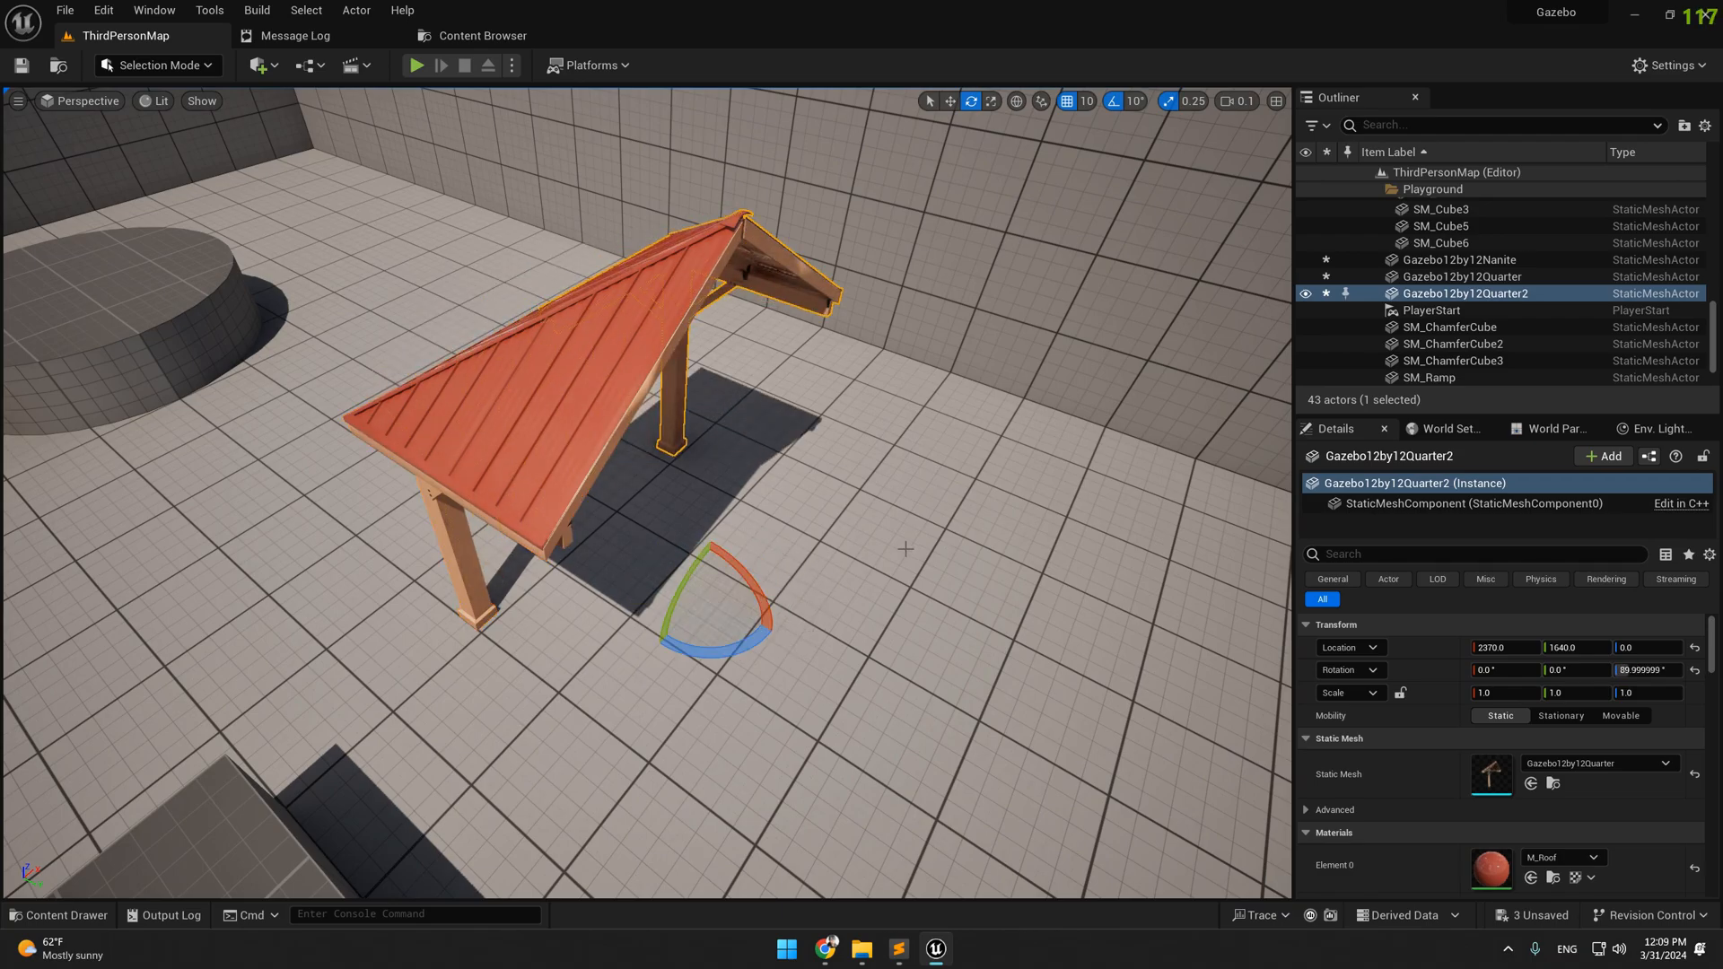
Duplicate the quarter twice more, rotating one copy to -90° about Z and the other into the remaining corner
{"action": "key", "text": "ctrl+d"}
{"action": "left_click_drag", "start_coordinate": [694, 651], "coordinate": [691, 653]}
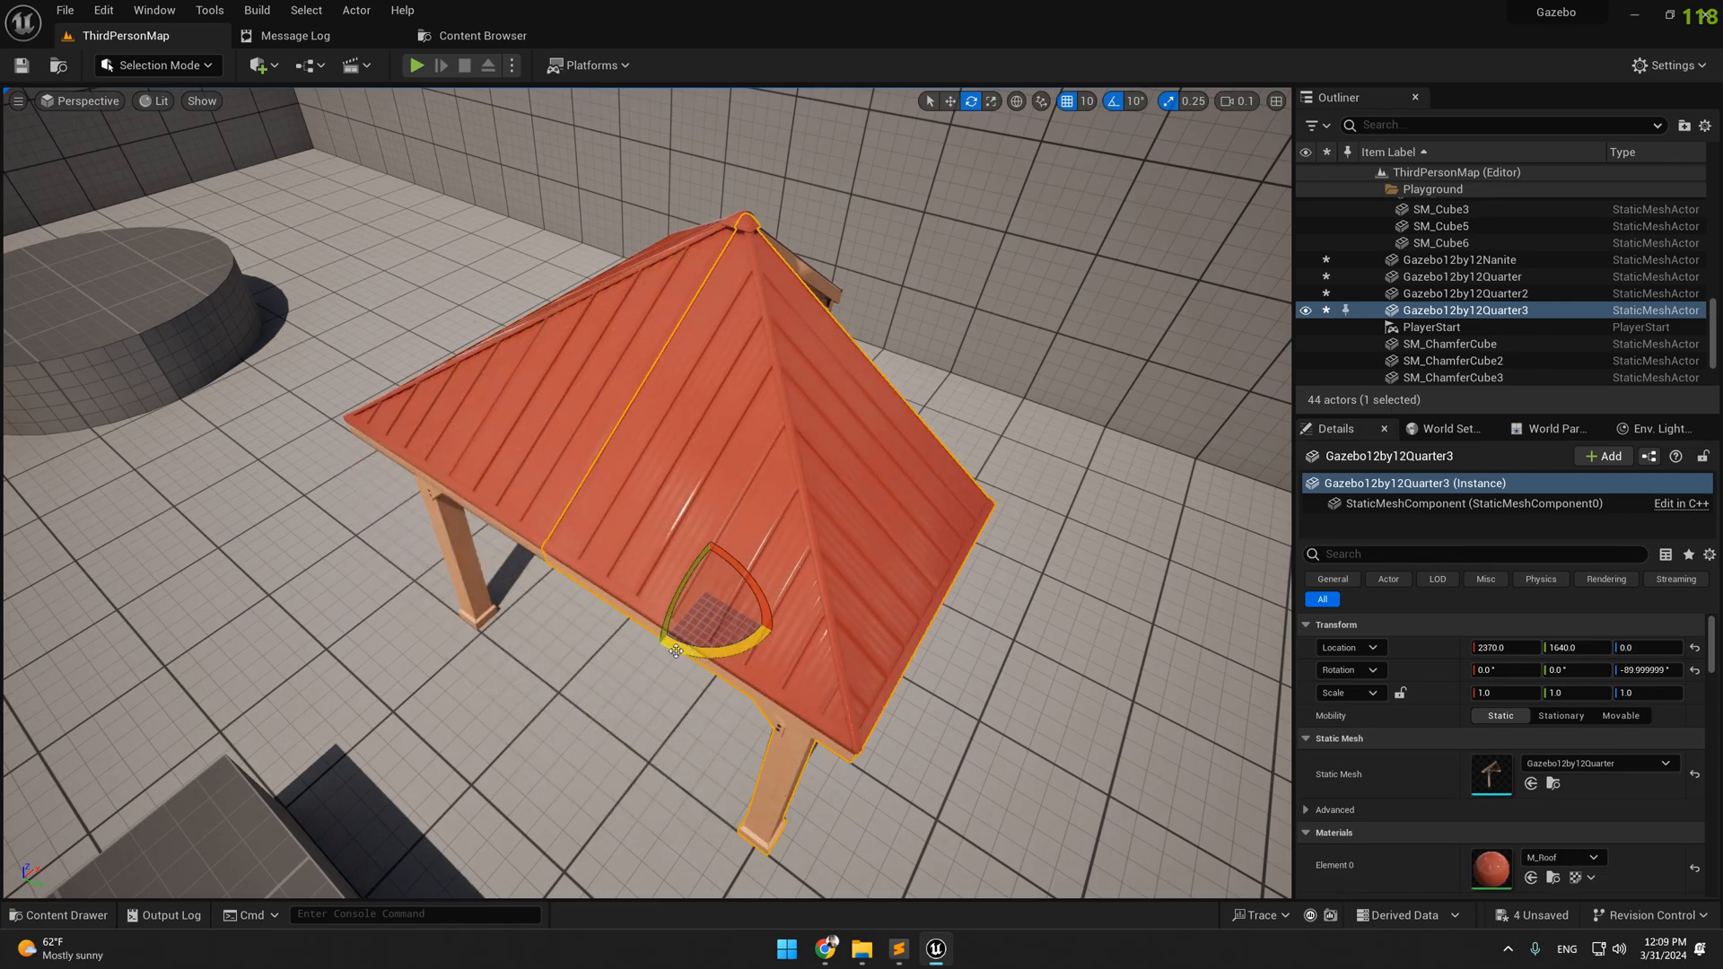
{"action": "key", "text": "ctrl+d"}
{"action": "left_click_drag", "start_coordinate": [694, 650], "coordinate": [670, 645]}
{"action": "right_click_drag", "start_coordinate": [777, 601], "coordinate": [883, 504]}
Select all four Gazebo12by12Quarter actors and group them
{"action": "left_click", "coordinate": [691, 570]}
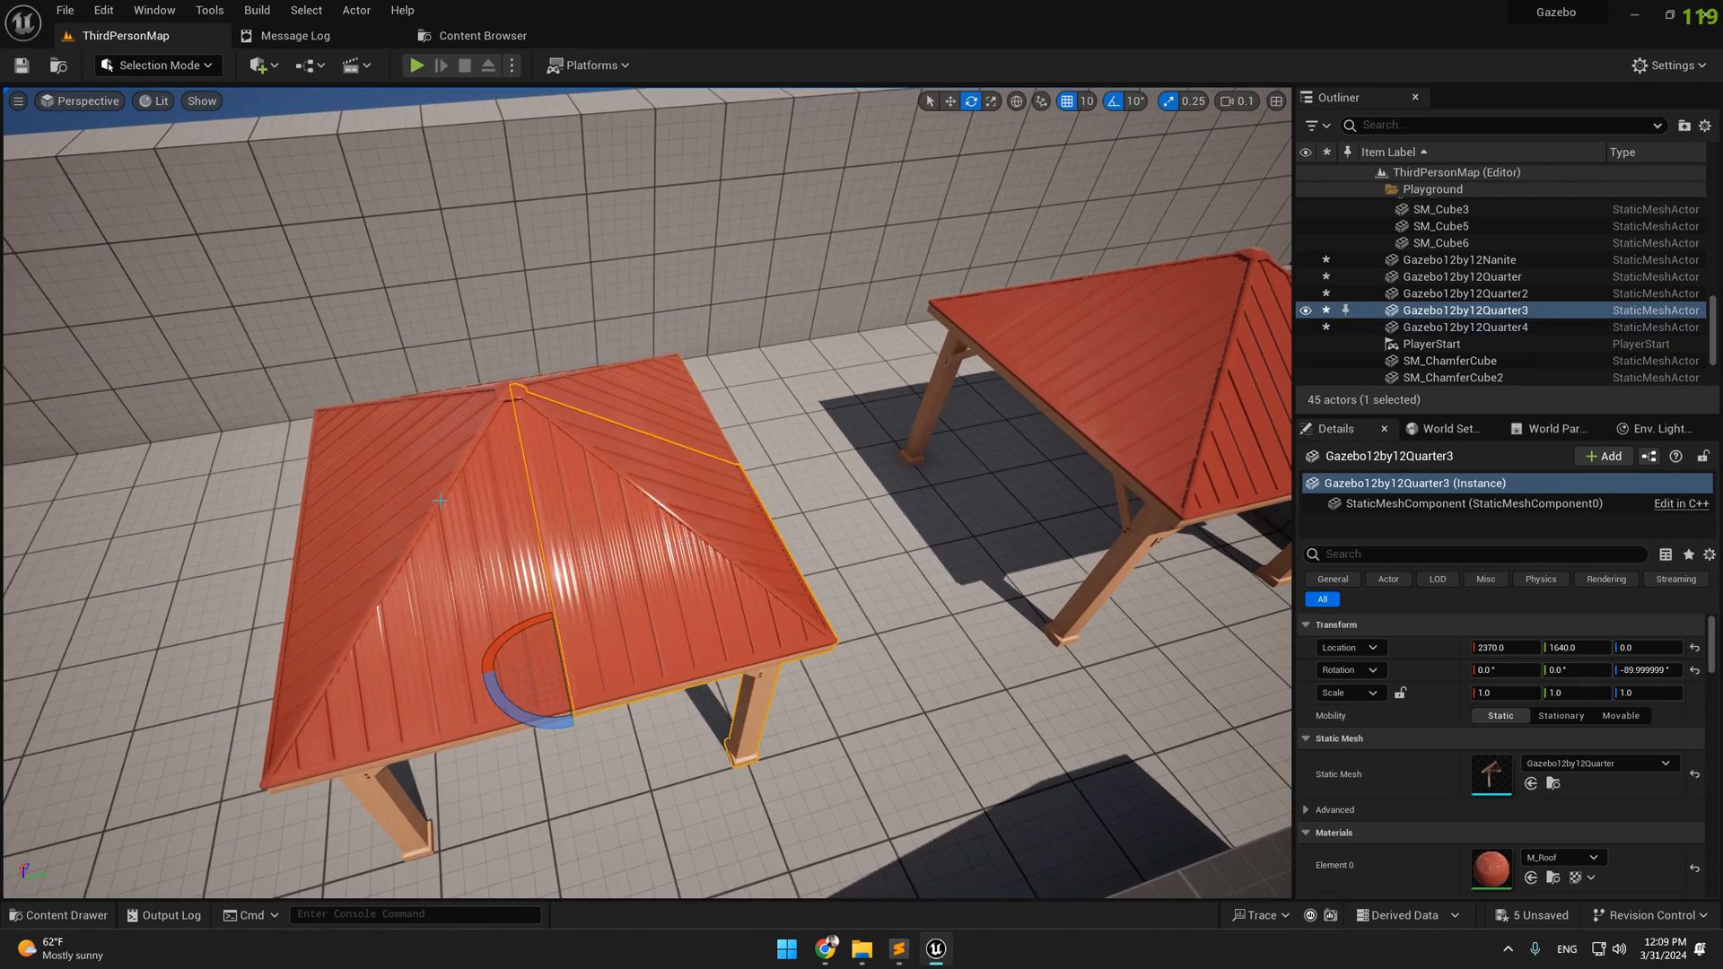
{"action": "left_click", "coordinate": [419, 478], "text": "ctrl"}
{"action": "left_click", "coordinate": [430, 426], "text": "ctrl"}
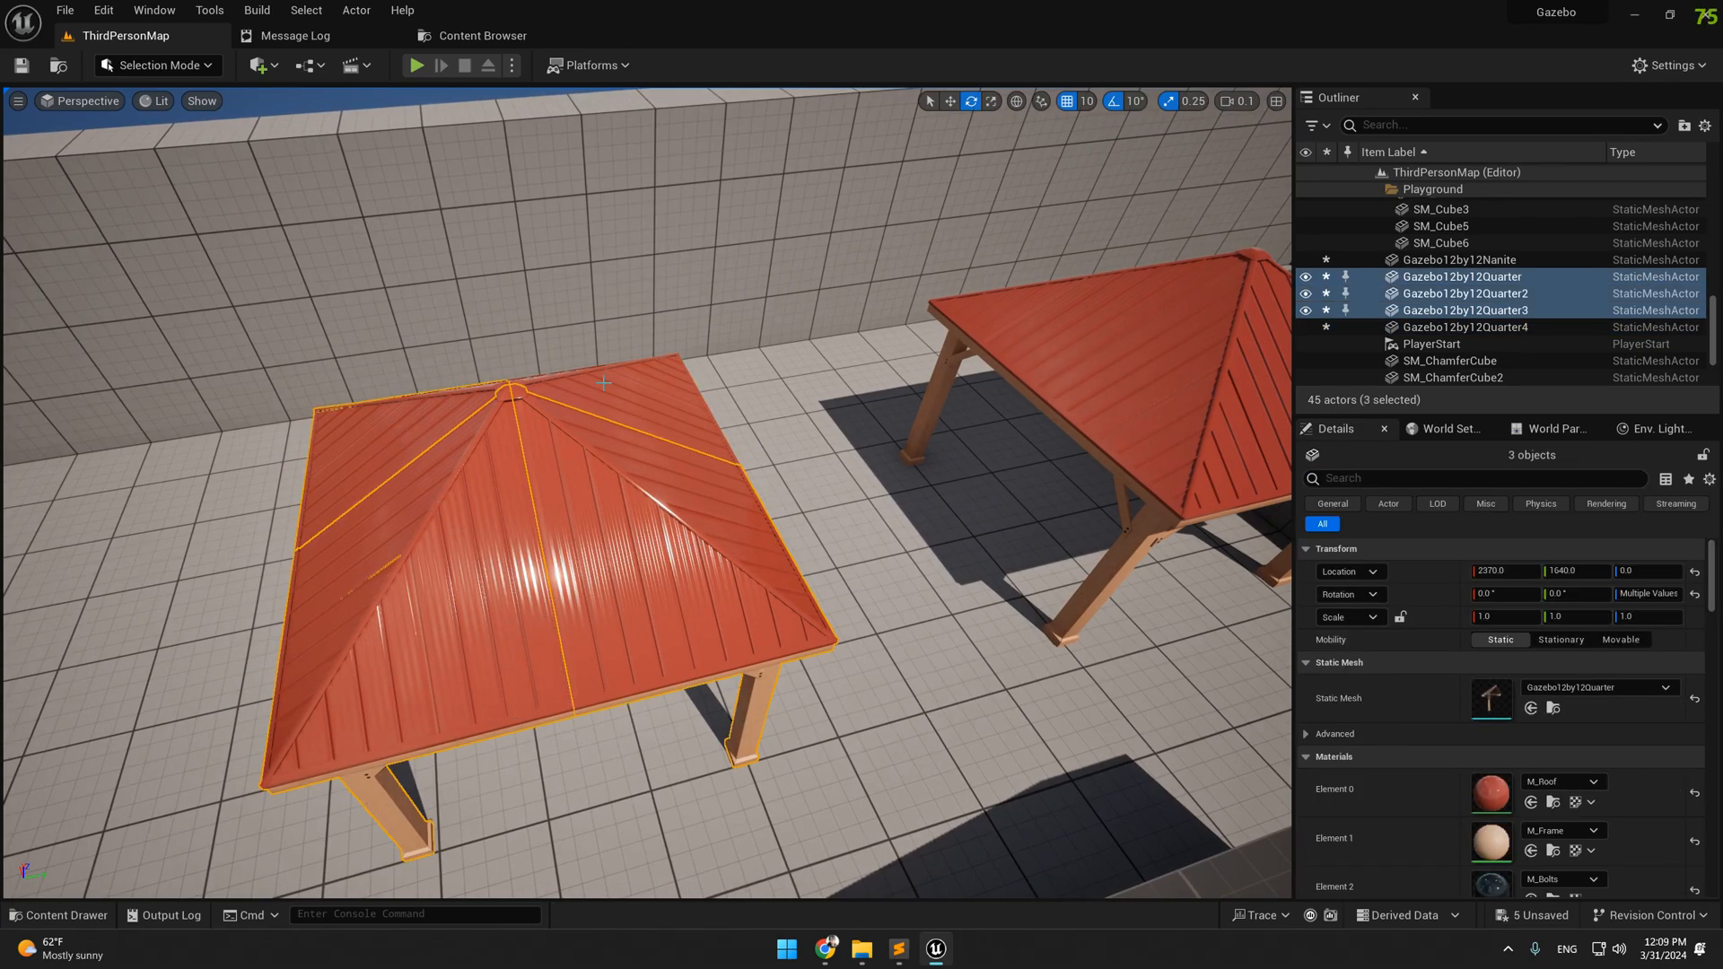
{"action": "left_click", "coordinate": [604, 385], "text": "ctrl"}
{"action": "right_click", "coordinate": [505, 441]}
{"action": "mouse_move", "coordinate": [630, 724]}
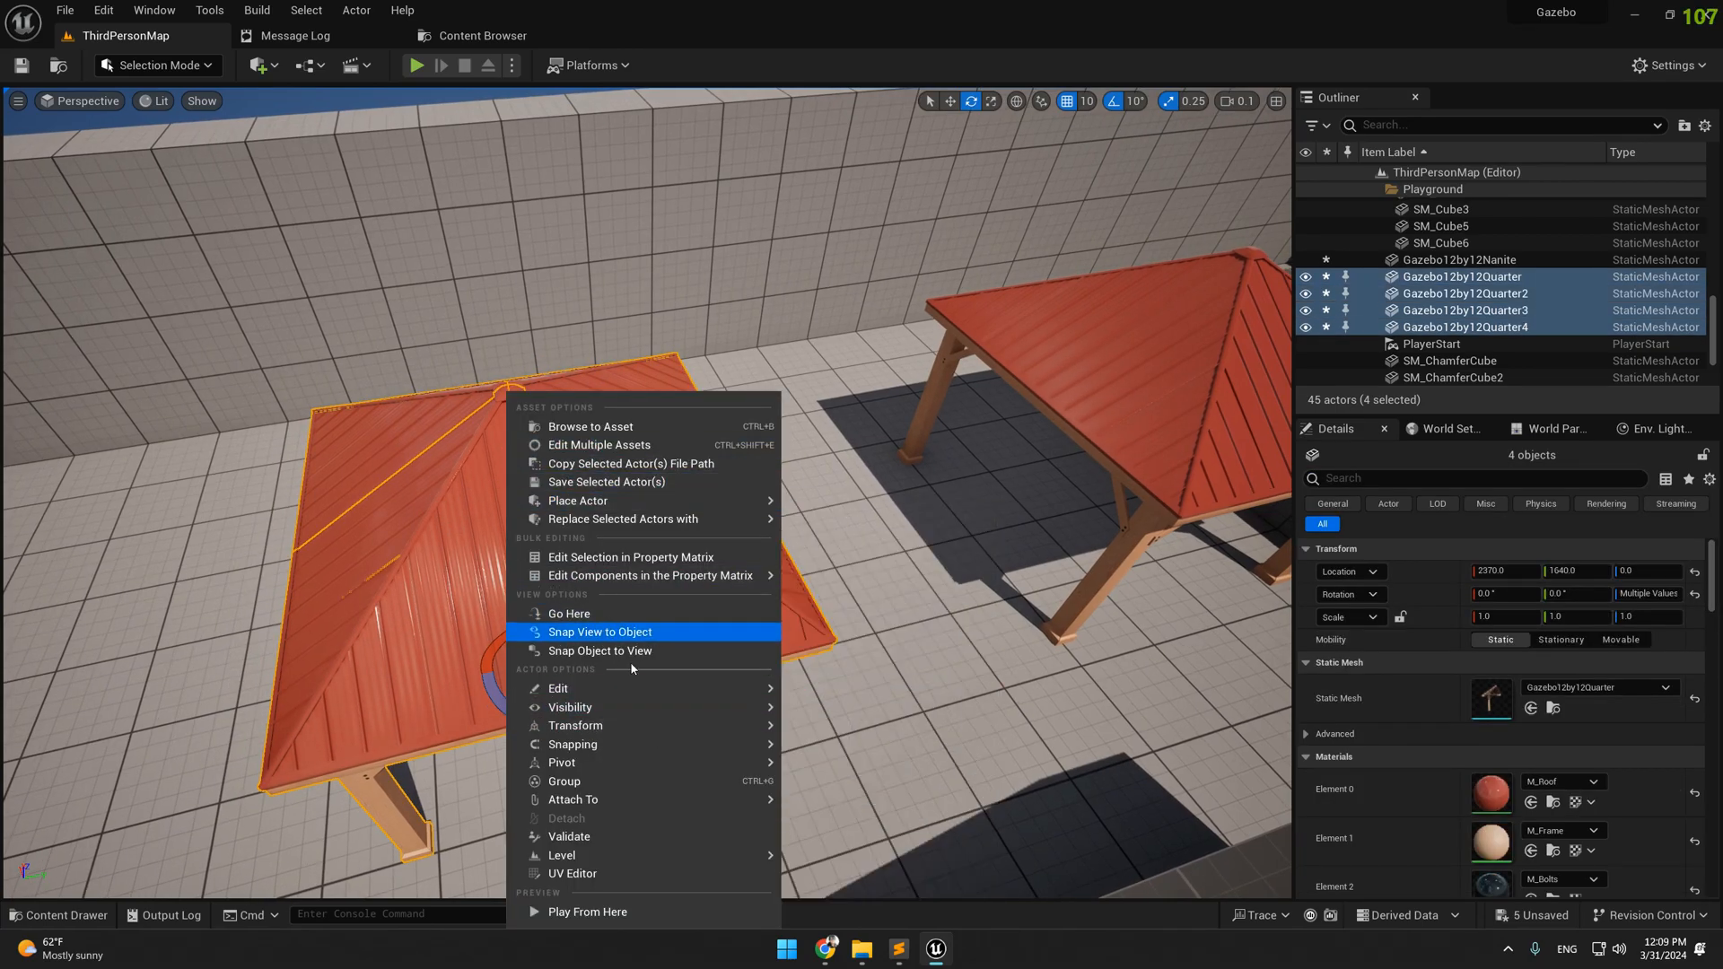
{"action": "left_click", "coordinate": [646, 781]}
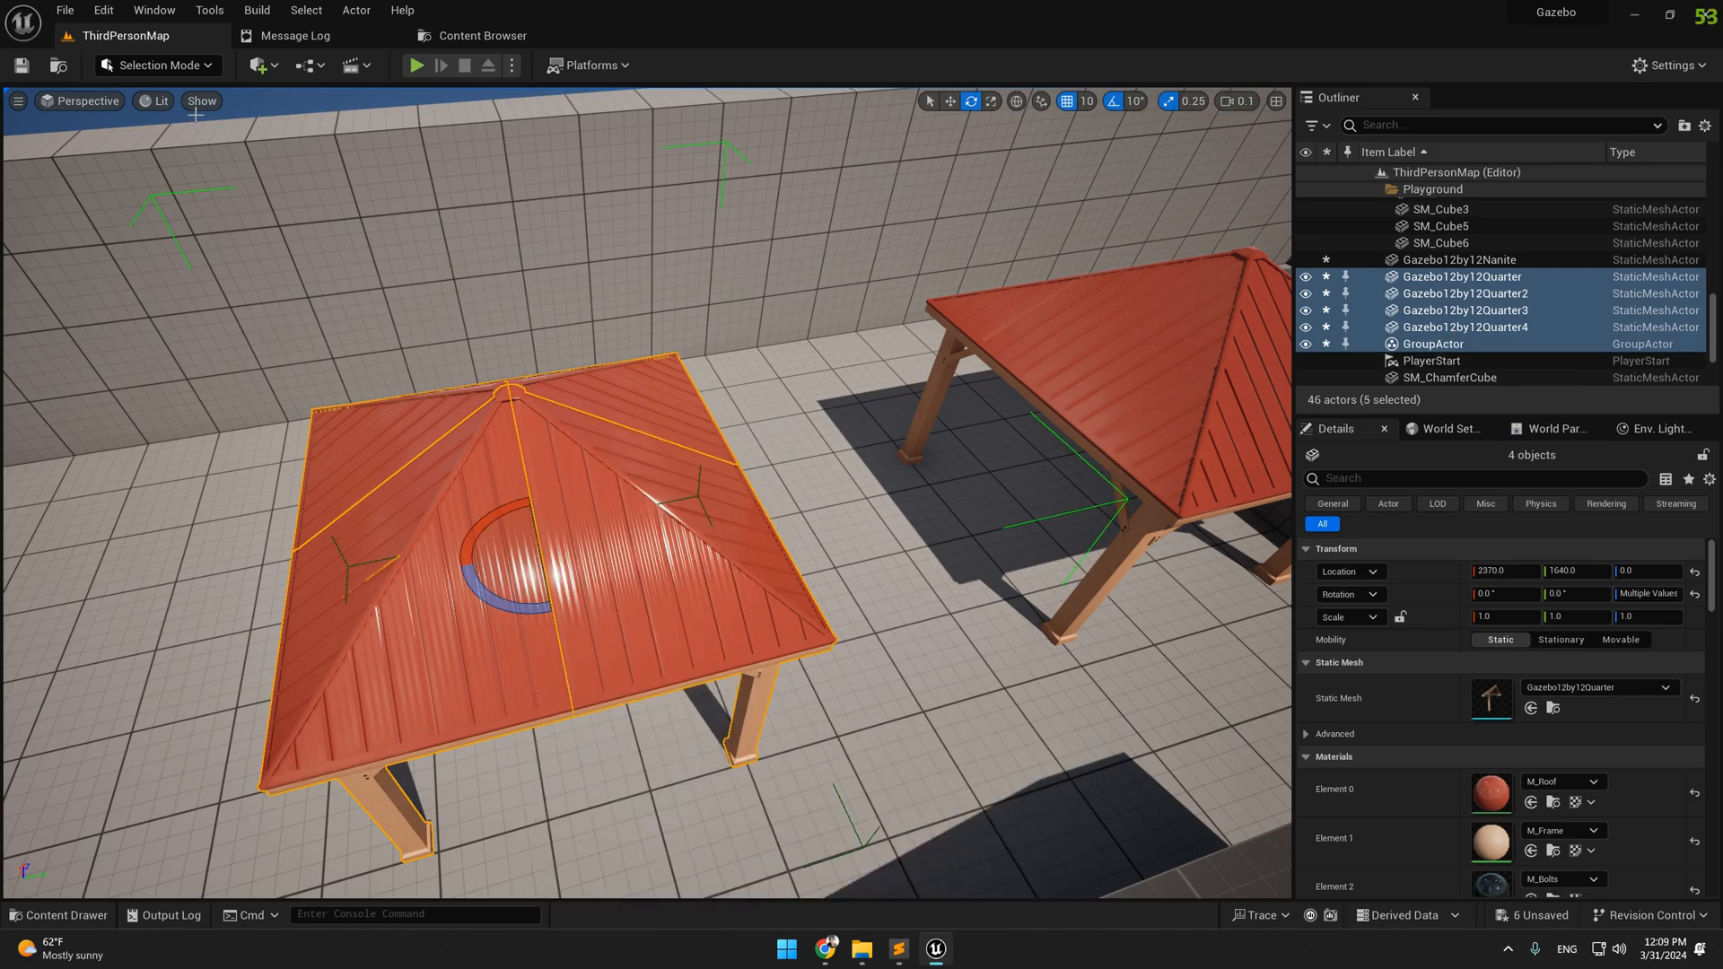
Move the grouped LOD gazebo along the Y axis to 1610
{"action": "key", "text": "w"}
{"action": "key", "text": "f"}
{"action": "left_click_drag", "start_coordinate": [660, 624], "coordinate": [610, 628]}
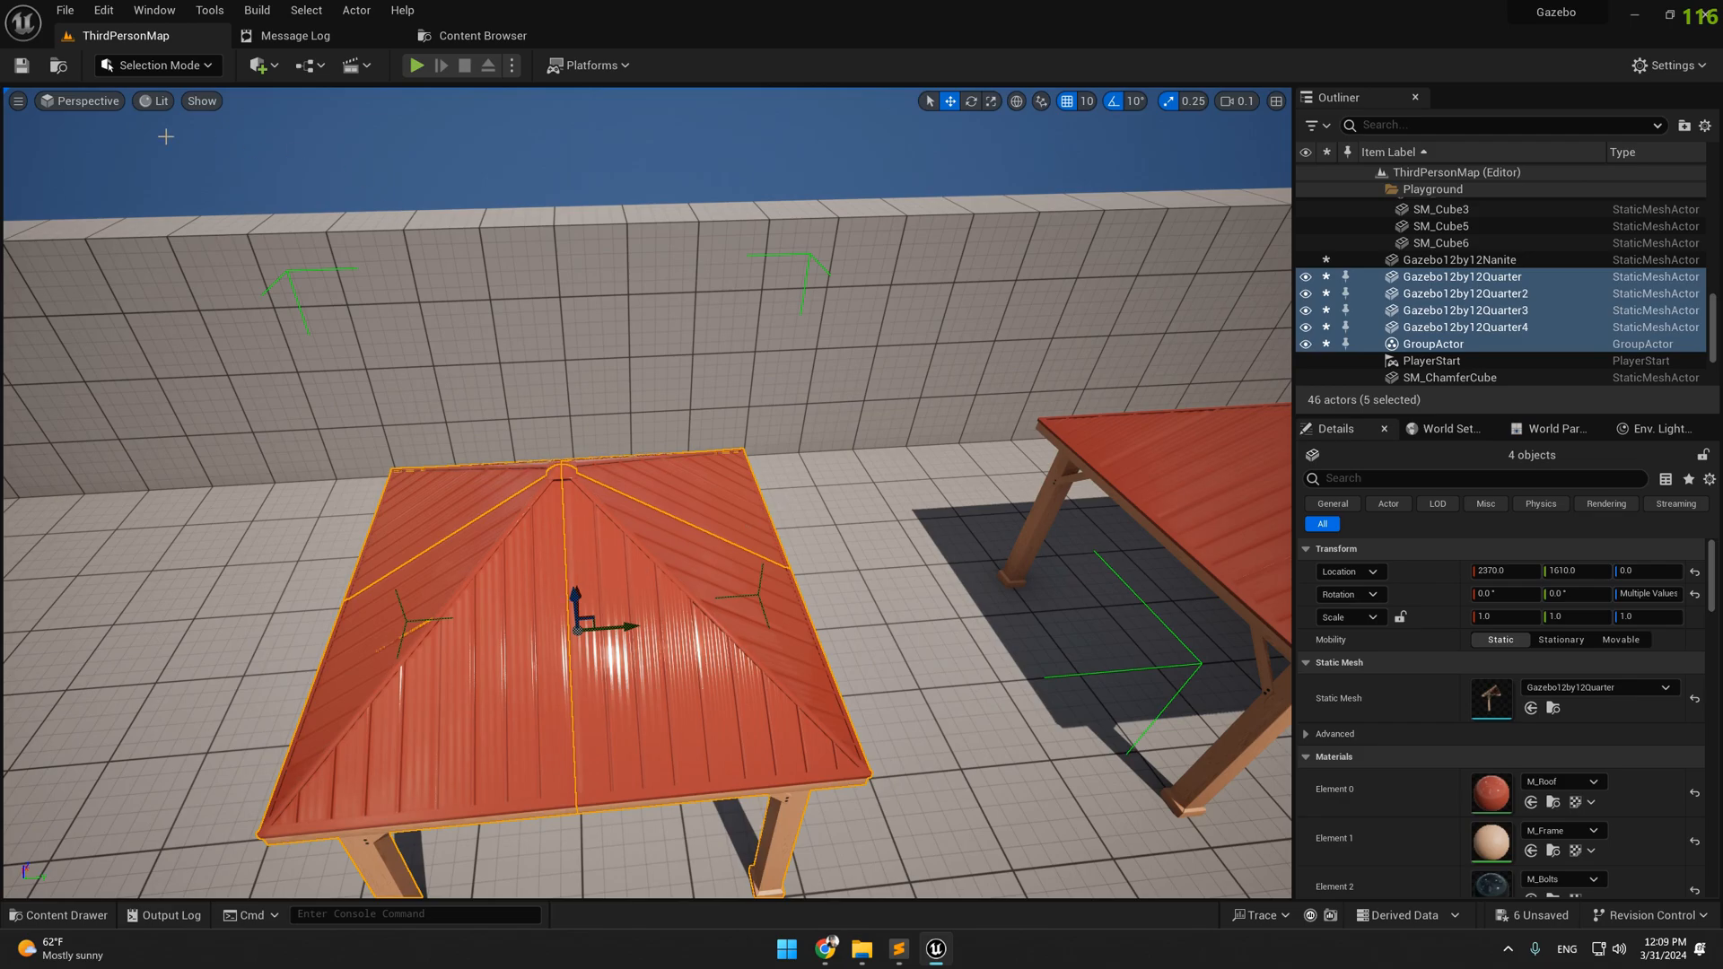
Examine the assembled LOD gazebo's posts, roof panels and seams between quarters from several angles
{"action": "right_click_drag", "start_coordinate": [124, 127], "coordinate": [345, 157]}
{"action": "key", "text": "w"}
{"action": "key", "text": "w"}
{"action": "key", "text": "f"}
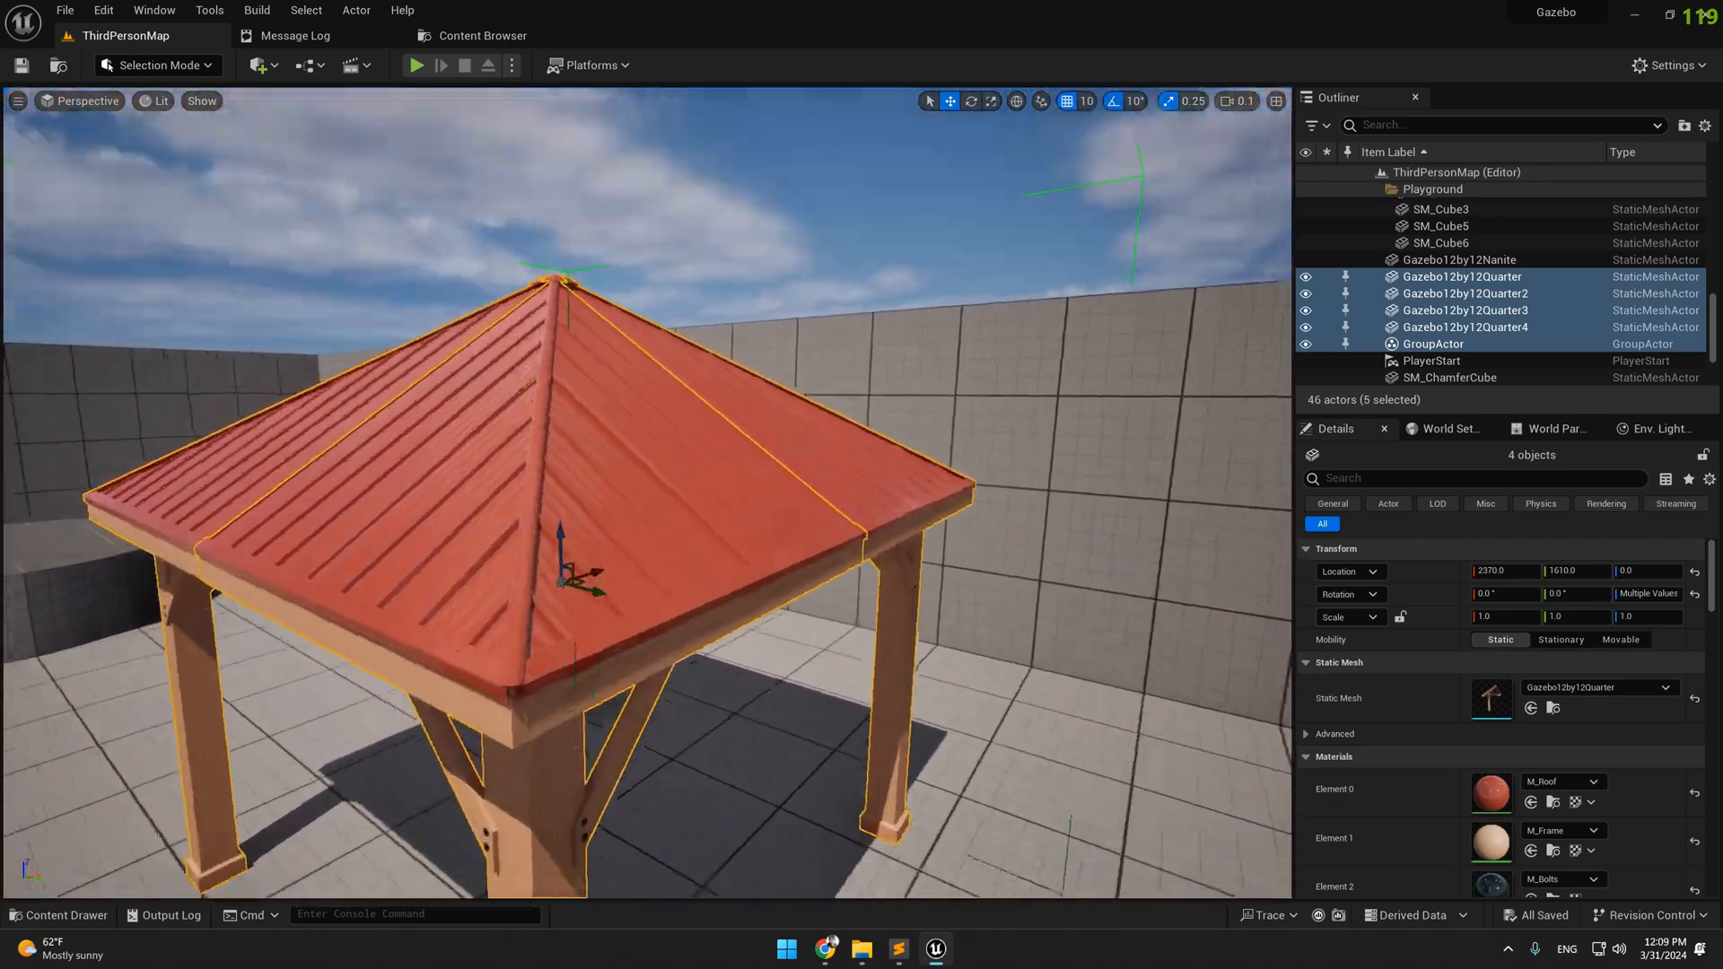
{"action": "key", "text": "g"}
{"action": "right_click_drag", "start_coordinate": [647, 432], "coordinate": [879, 404]}
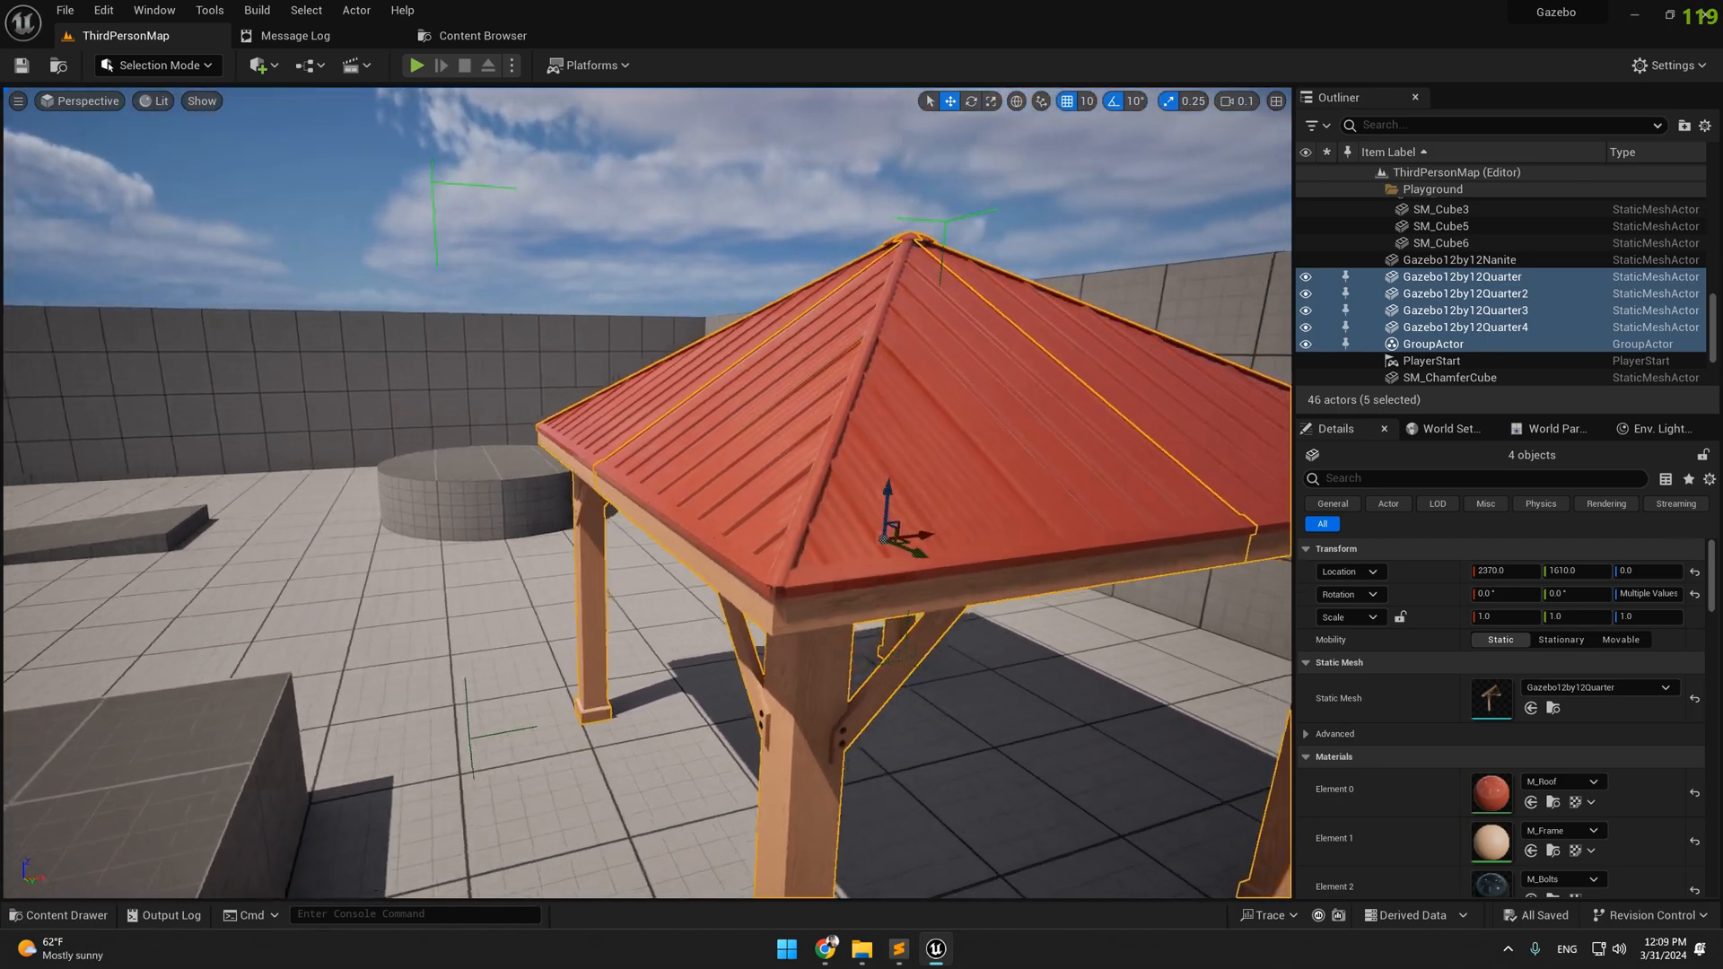
{"action": "right_click_drag", "start_coordinate": [646, 493], "coordinate": [770, 543]}
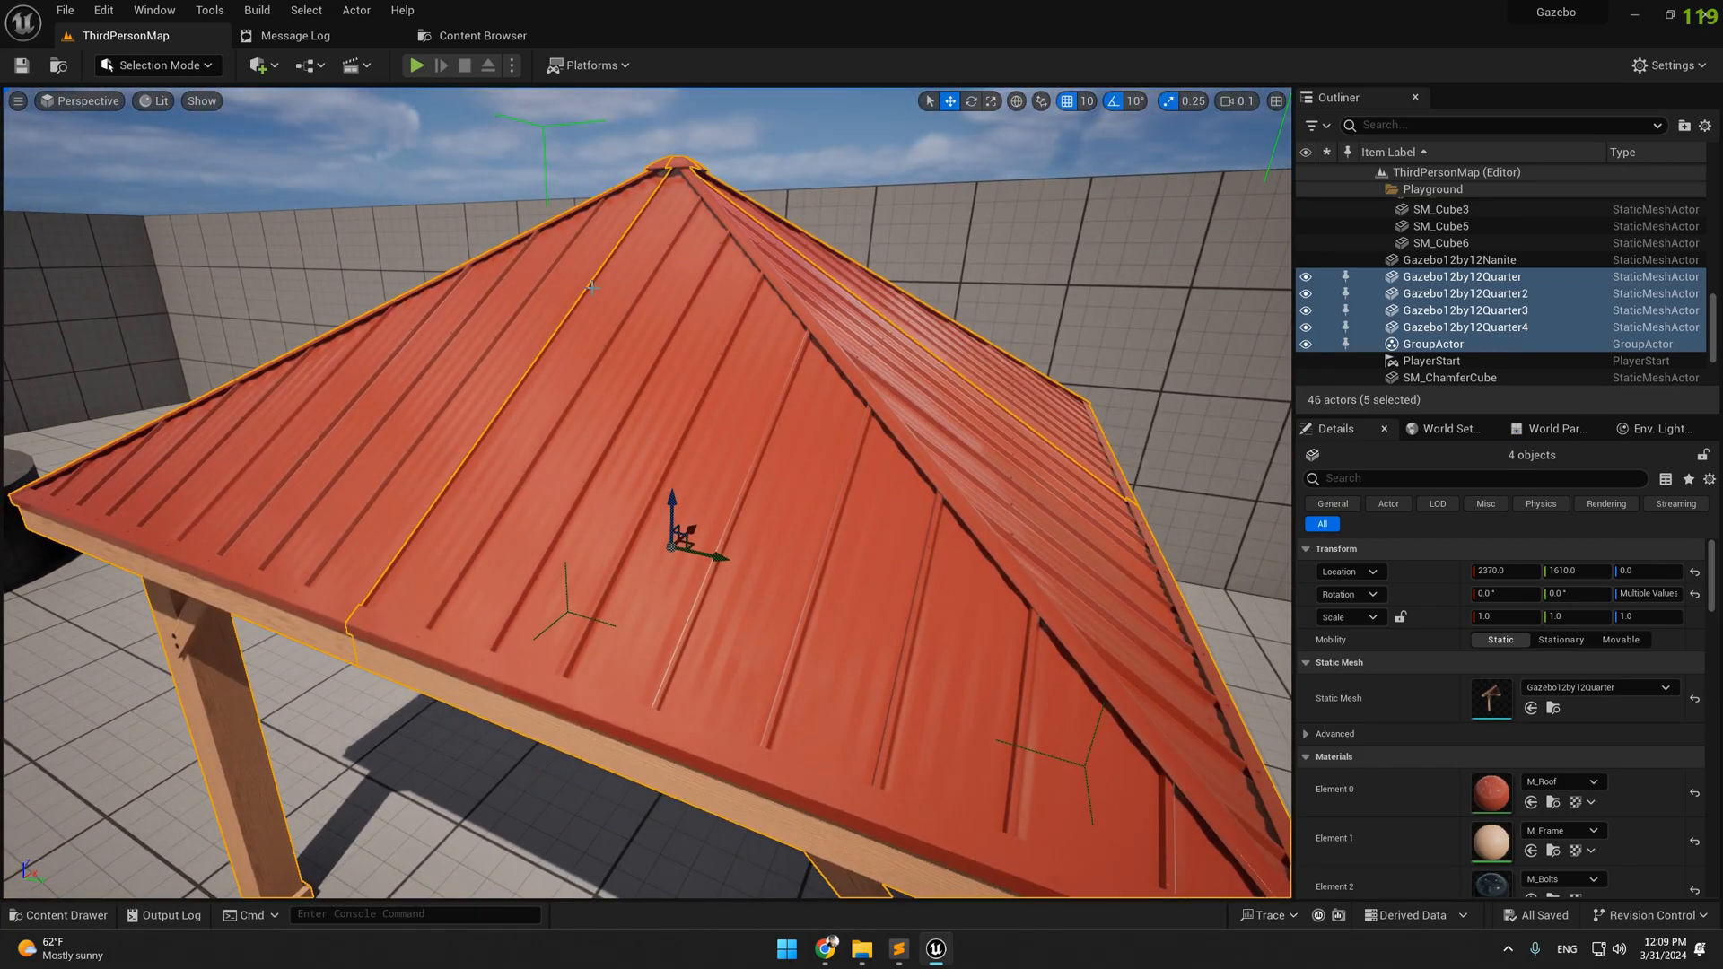
Apply the Megascans Ceramic Coating Od Green material to the roofs of three quarters of the grouped LOD gazebo
{"action": "key", "text": "ctrl+space"}
{"action": "left_click", "coordinate": [93, 738]}
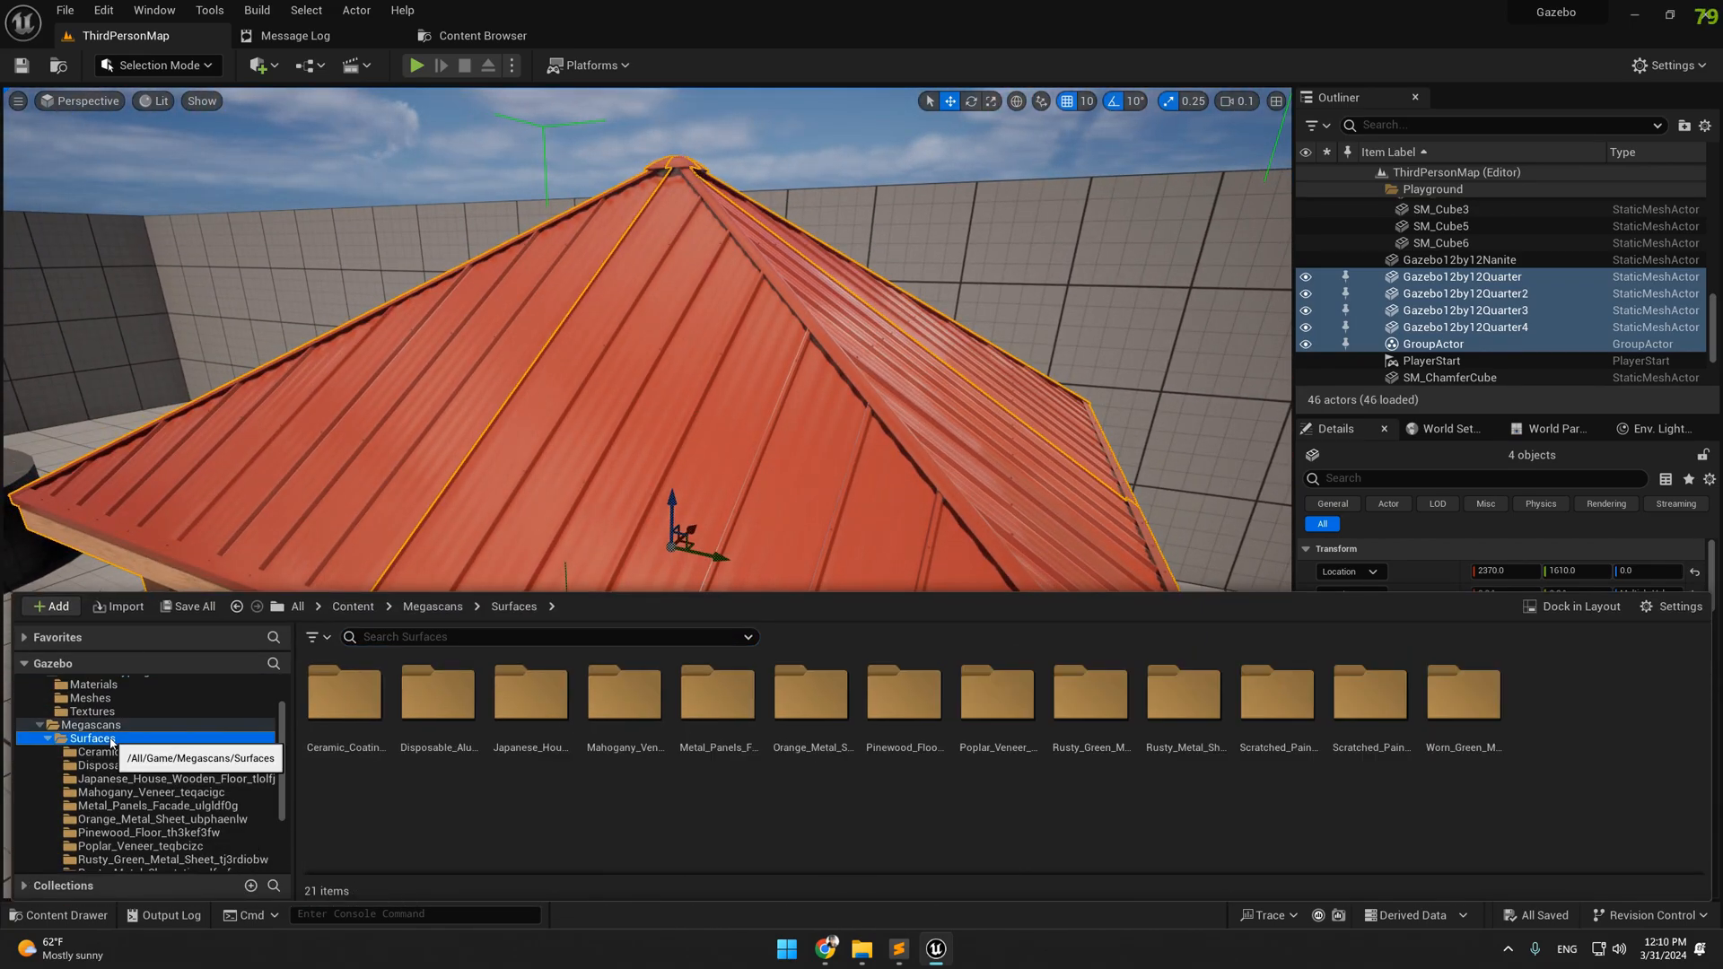
{"action": "double_click", "coordinate": [367, 702]}
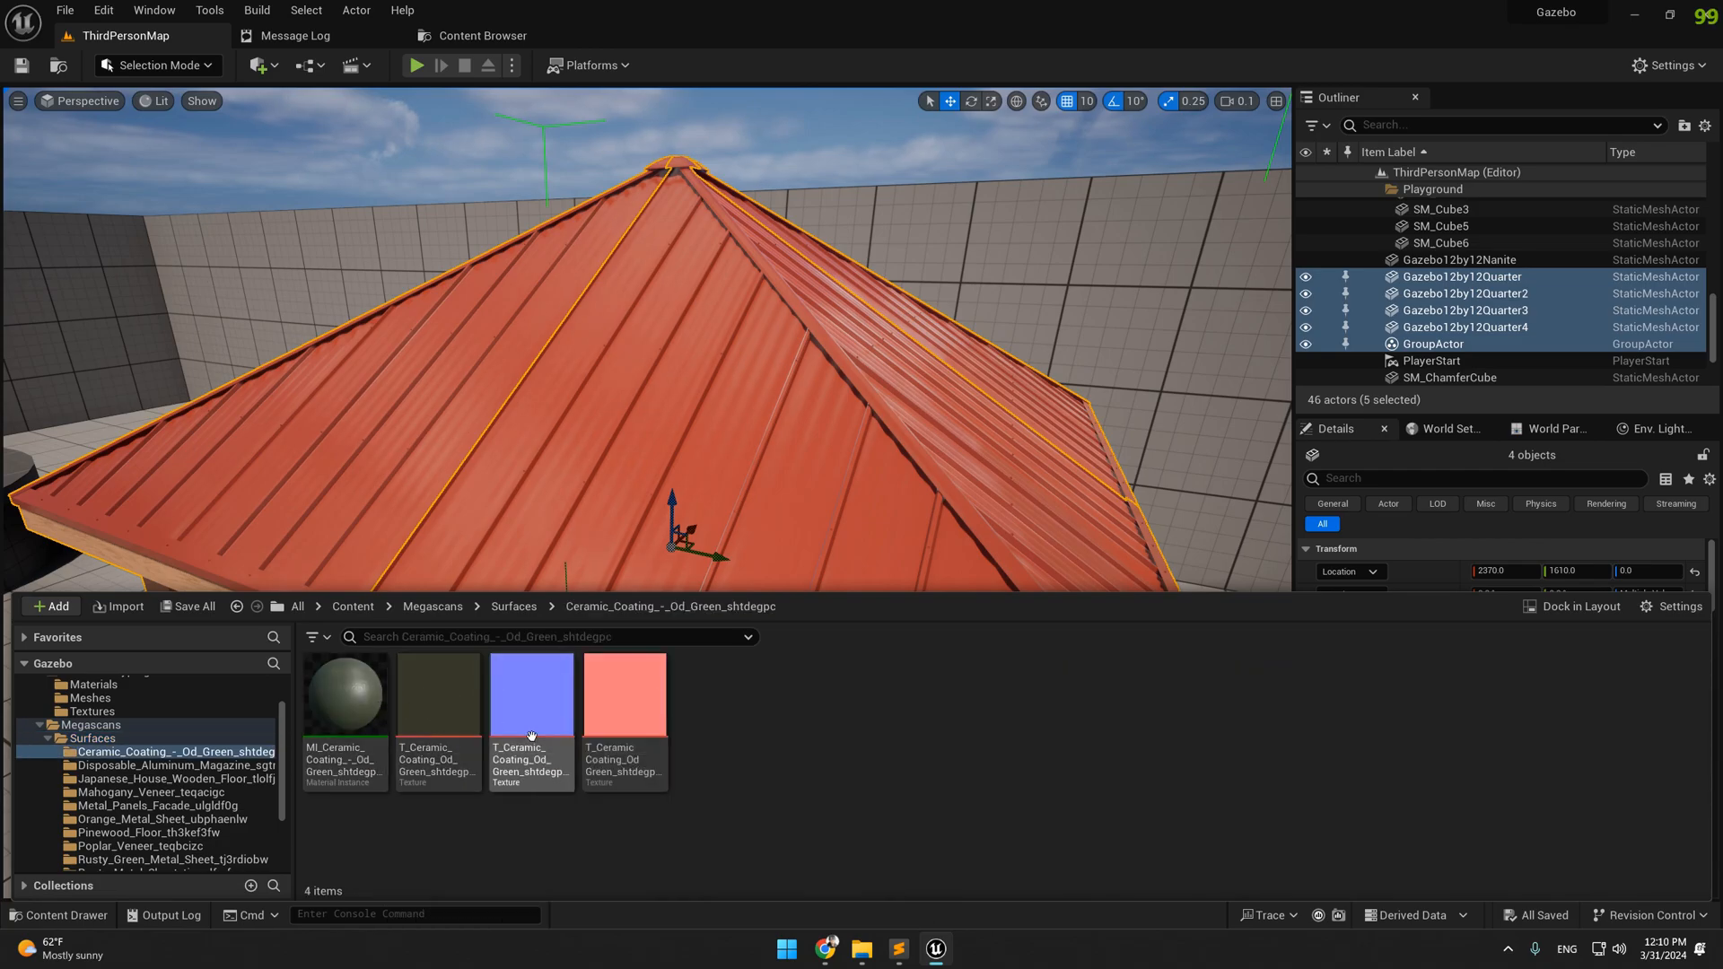
{"action": "left_click_drag", "start_coordinate": [347, 691], "coordinate": [692, 413]}
{"action": "key", "text": "ctrl+space"}
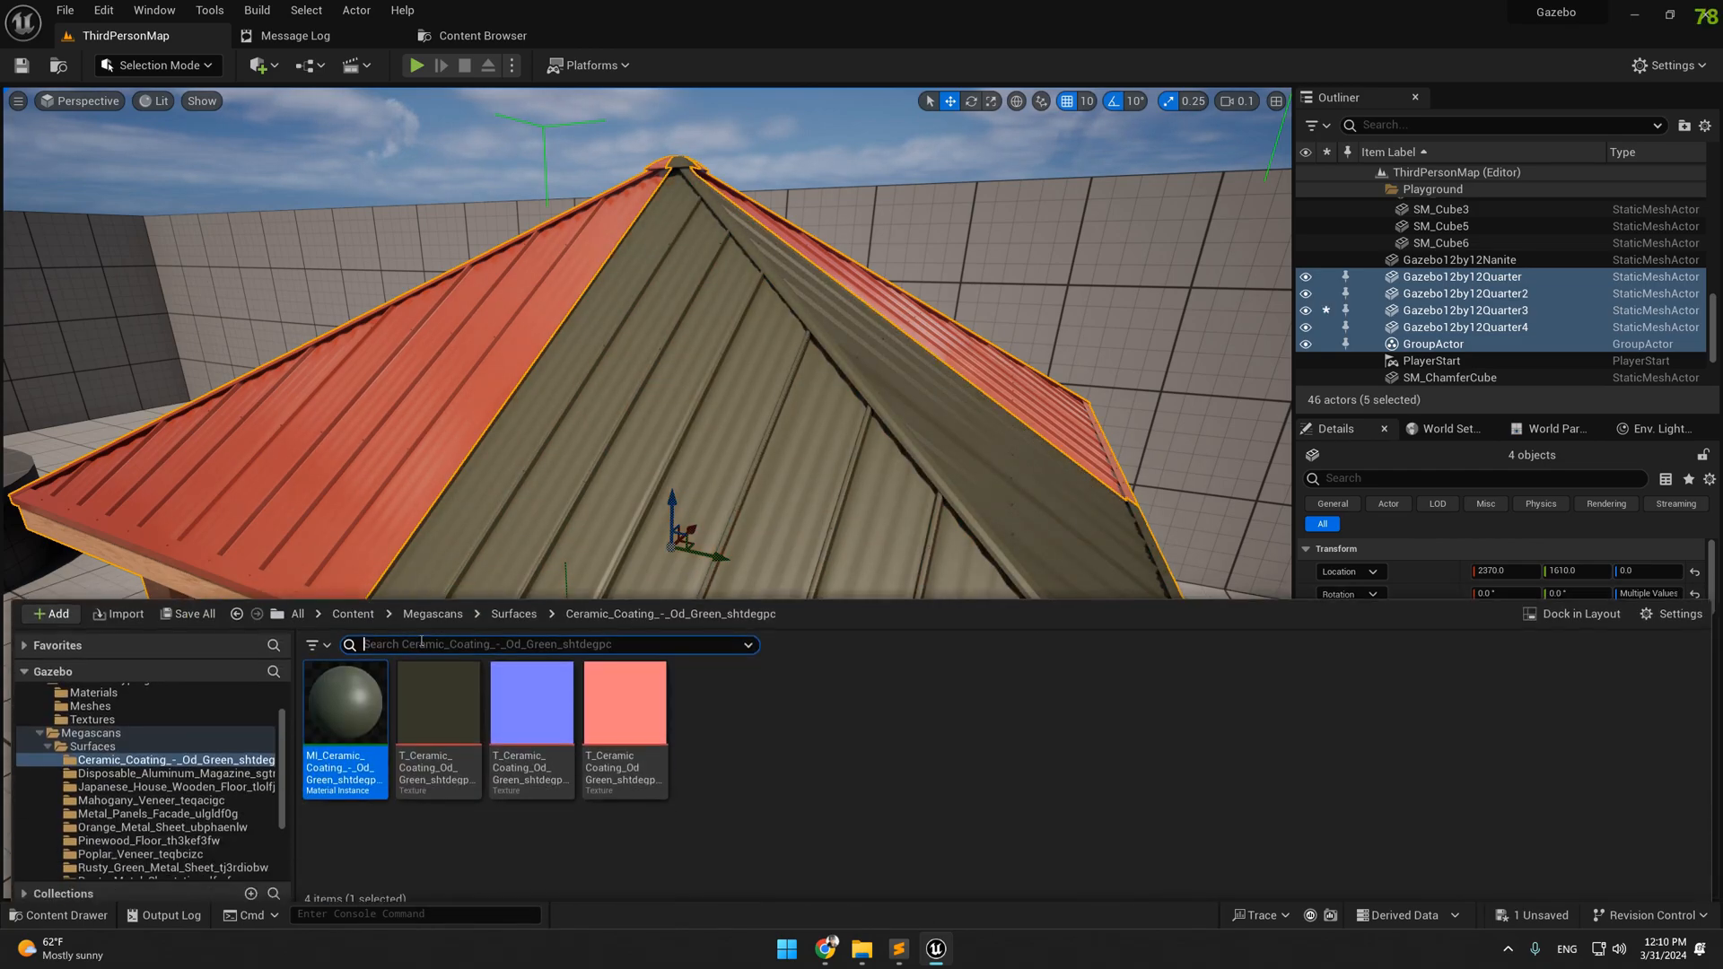
{"action": "left_click_drag", "start_coordinate": [353, 729], "coordinate": [367, 382]}
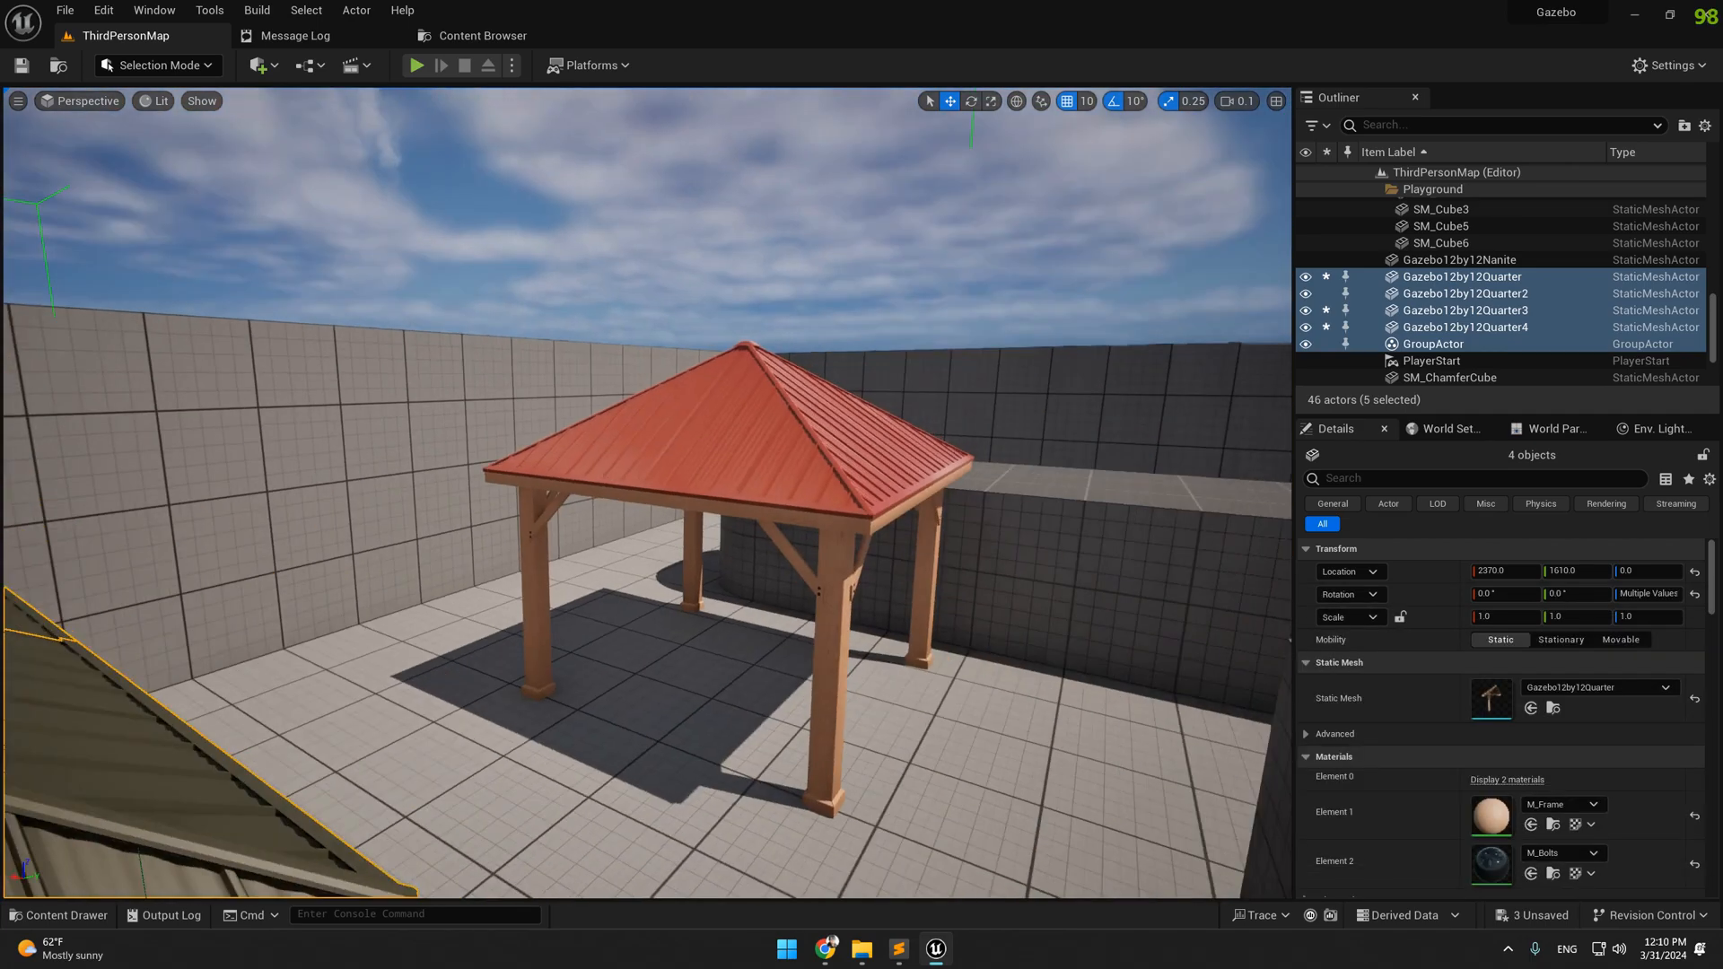
Apply the Ceramic Coating Od Green material to the Nanite gazebo's roof and view it up close
{"action": "key", "text": "ctrl+space"}
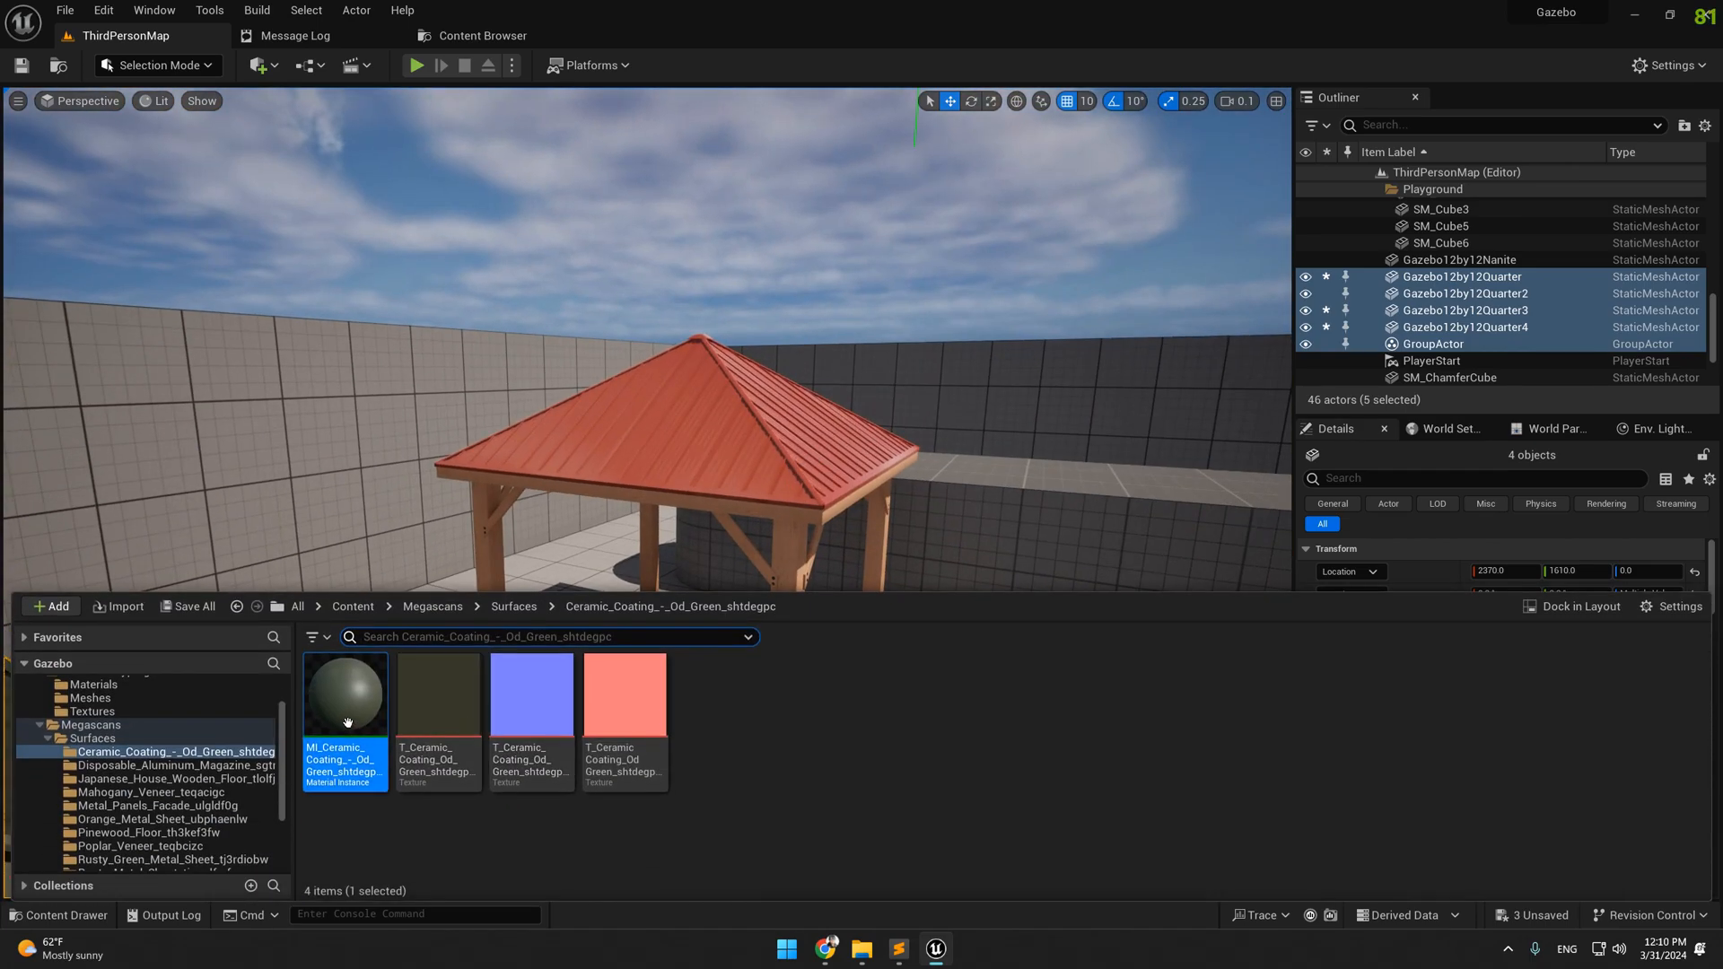
{"action": "left_click_drag", "start_coordinate": [687, 437], "coordinate": [687, 436]}
{"action": "key", "text": "w"}
{"action": "mouse_move", "coordinate": [687, 437]}
{"action": "right_mouse_down"}
{"action": "mouse_move", "coordinate": [773, 435]}
{"action": "mouse_move", "coordinate": [740, 436]}
{"action": "mouse_move", "coordinate": [736, 457]}
{"action": "mouse_move", "coordinate": [574, 431]}
{"action": "mouse_move", "coordinate": [576, 445]}
{"action": "mouse_move", "coordinate": [668, 529]}
{"action": "mouse_move", "coordinate": [682, 404]}
{"action": "right_mouse_up"}
{"action": "key", "text": "w"}
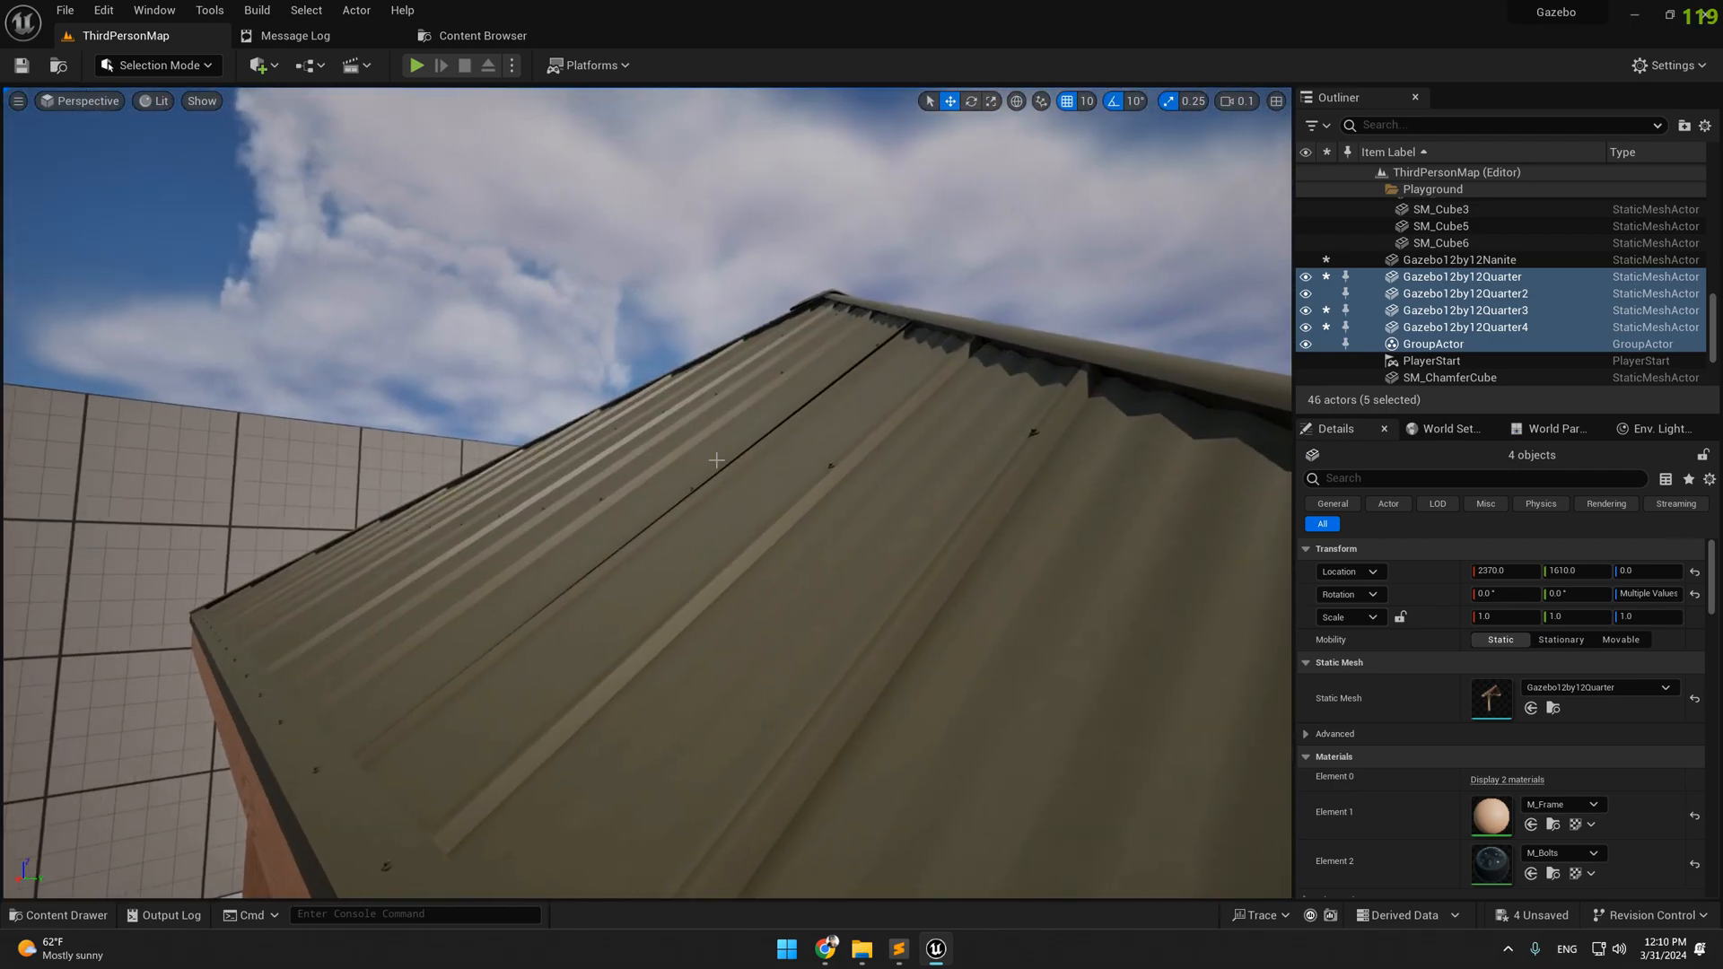
Apply the Disposable Aluminum Magazine material to the Nanite gazebo's roof
{"action": "key", "text": "ctrl+space"}
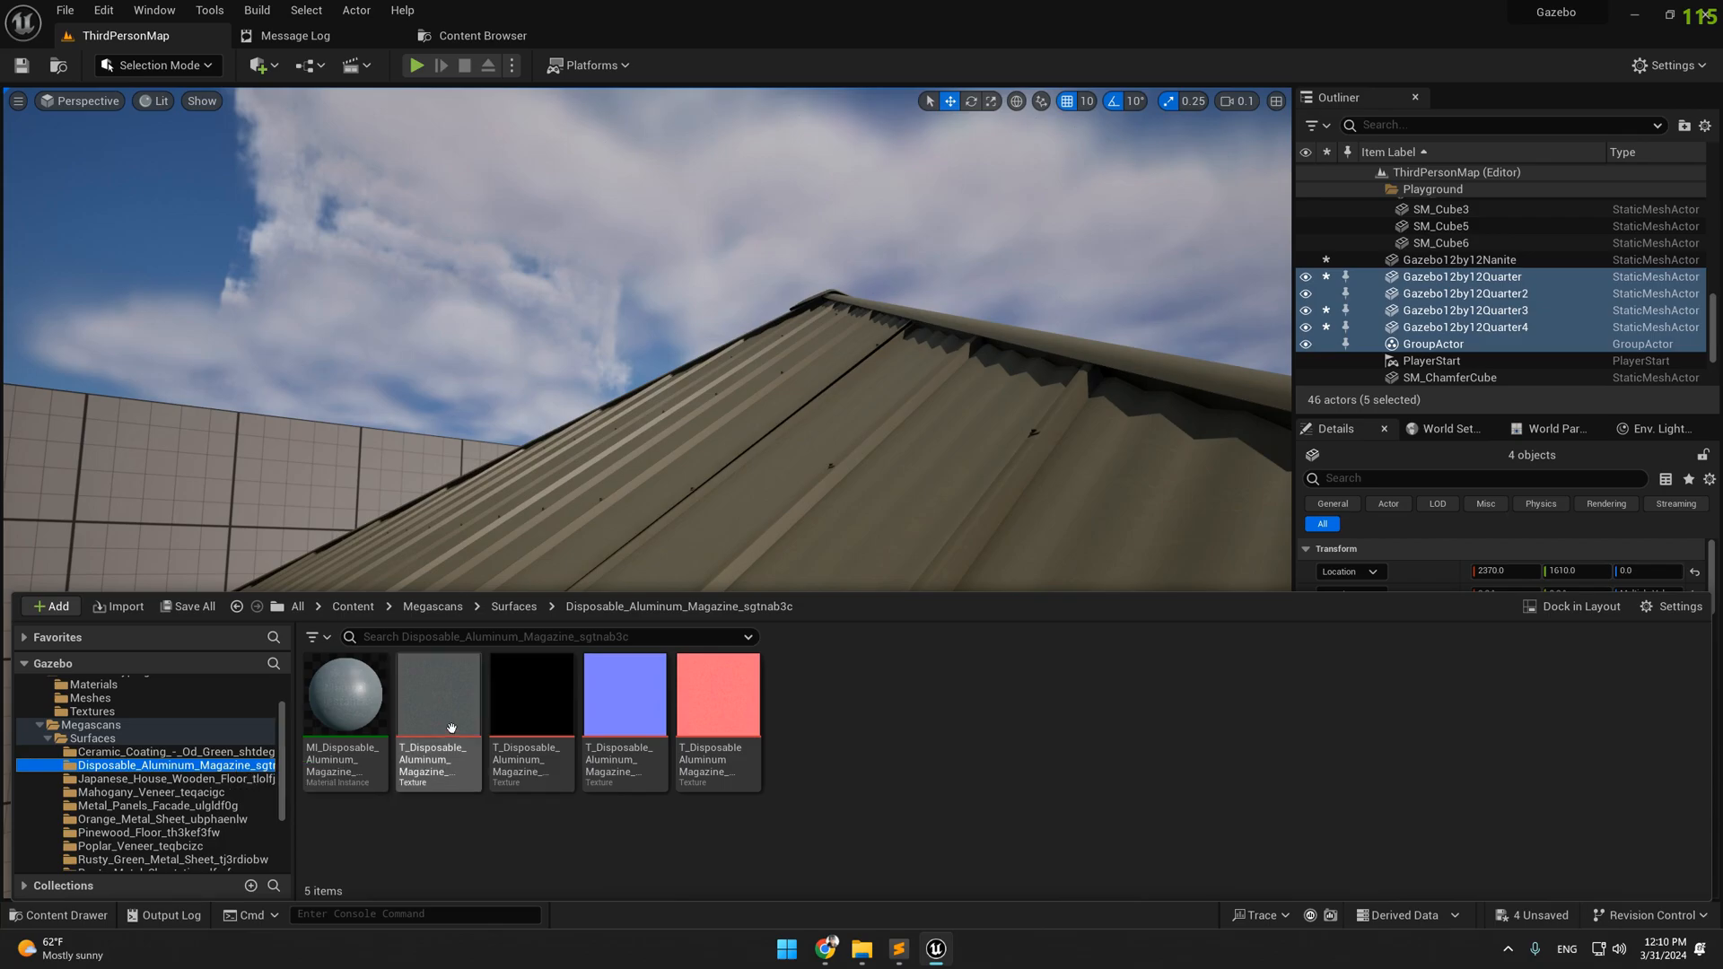
{"action": "left_click_drag", "start_coordinate": [735, 545], "coordinate": [734, 539]}
{"action": "key", "text": "w"}
{"action": "right_click_drag", "start_coordinate": [734, 539], "coordinate": [655, 539]}
{"action": "key", "text": "w"}
Apply the Mahogany Veneer material to the Nanite gazebo's wooden frame and inspect the beams and brackets from underneath
{"action": "key", "text": "ctrl+space"}
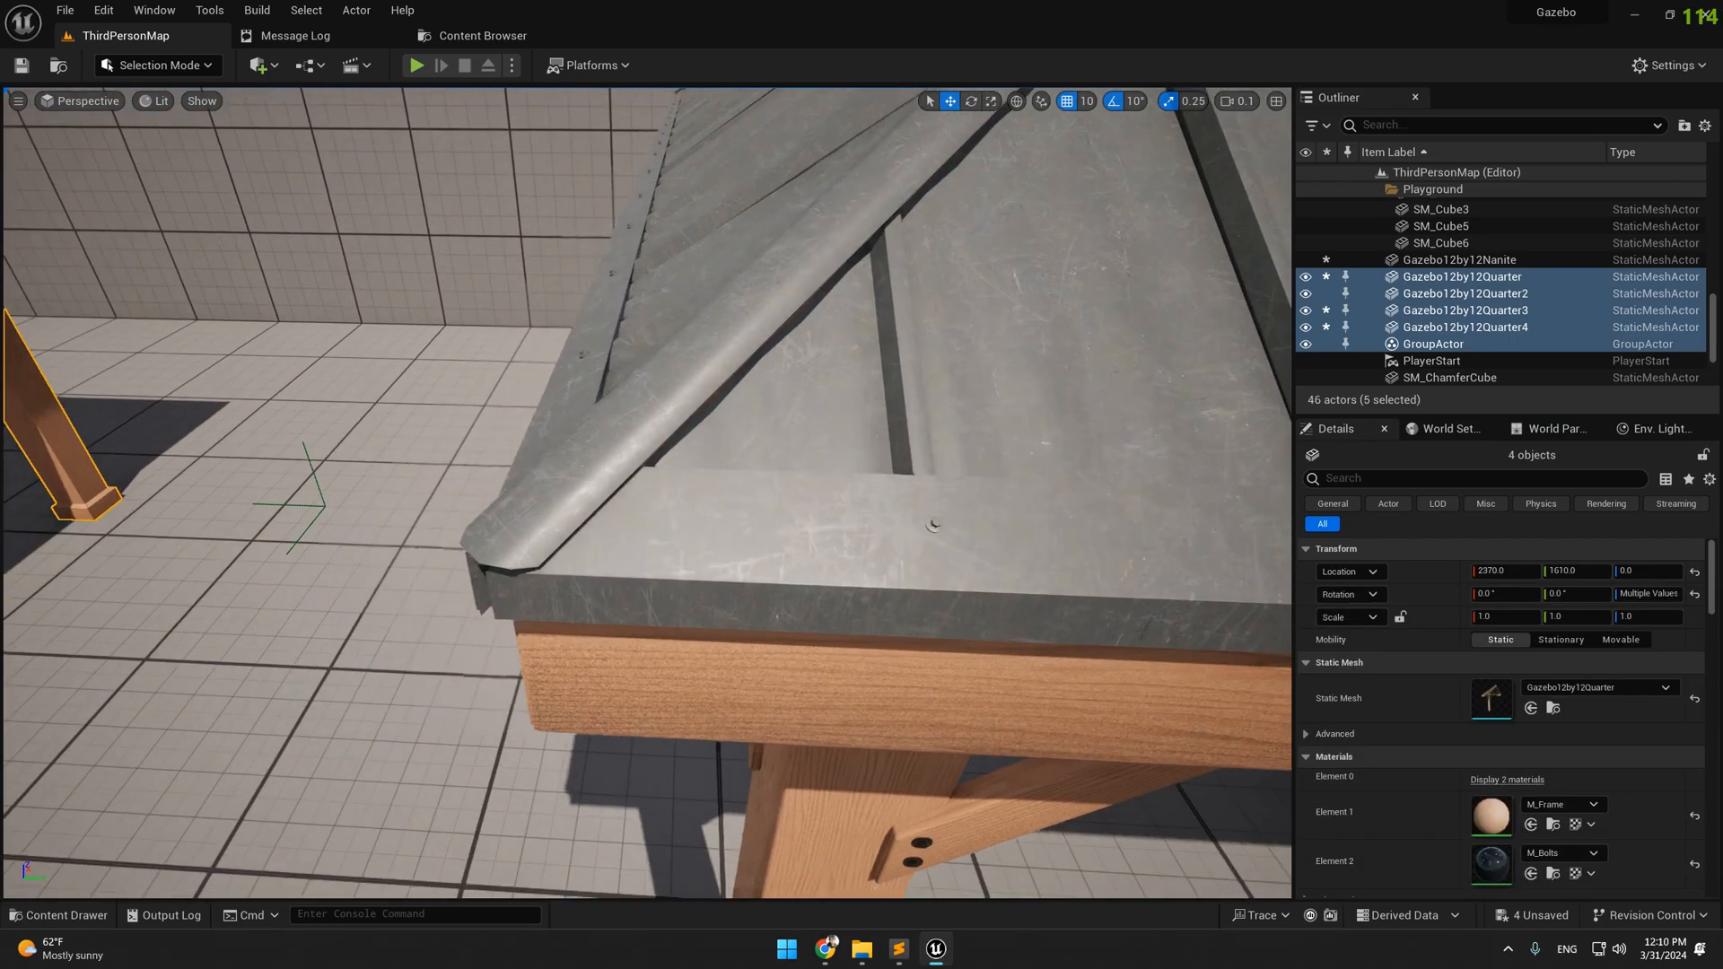
{"action": "key", "text": "w"}
{"action": "right_click_drag", "start_coordinate": [646, 574], "coordinate": [610, 387]}
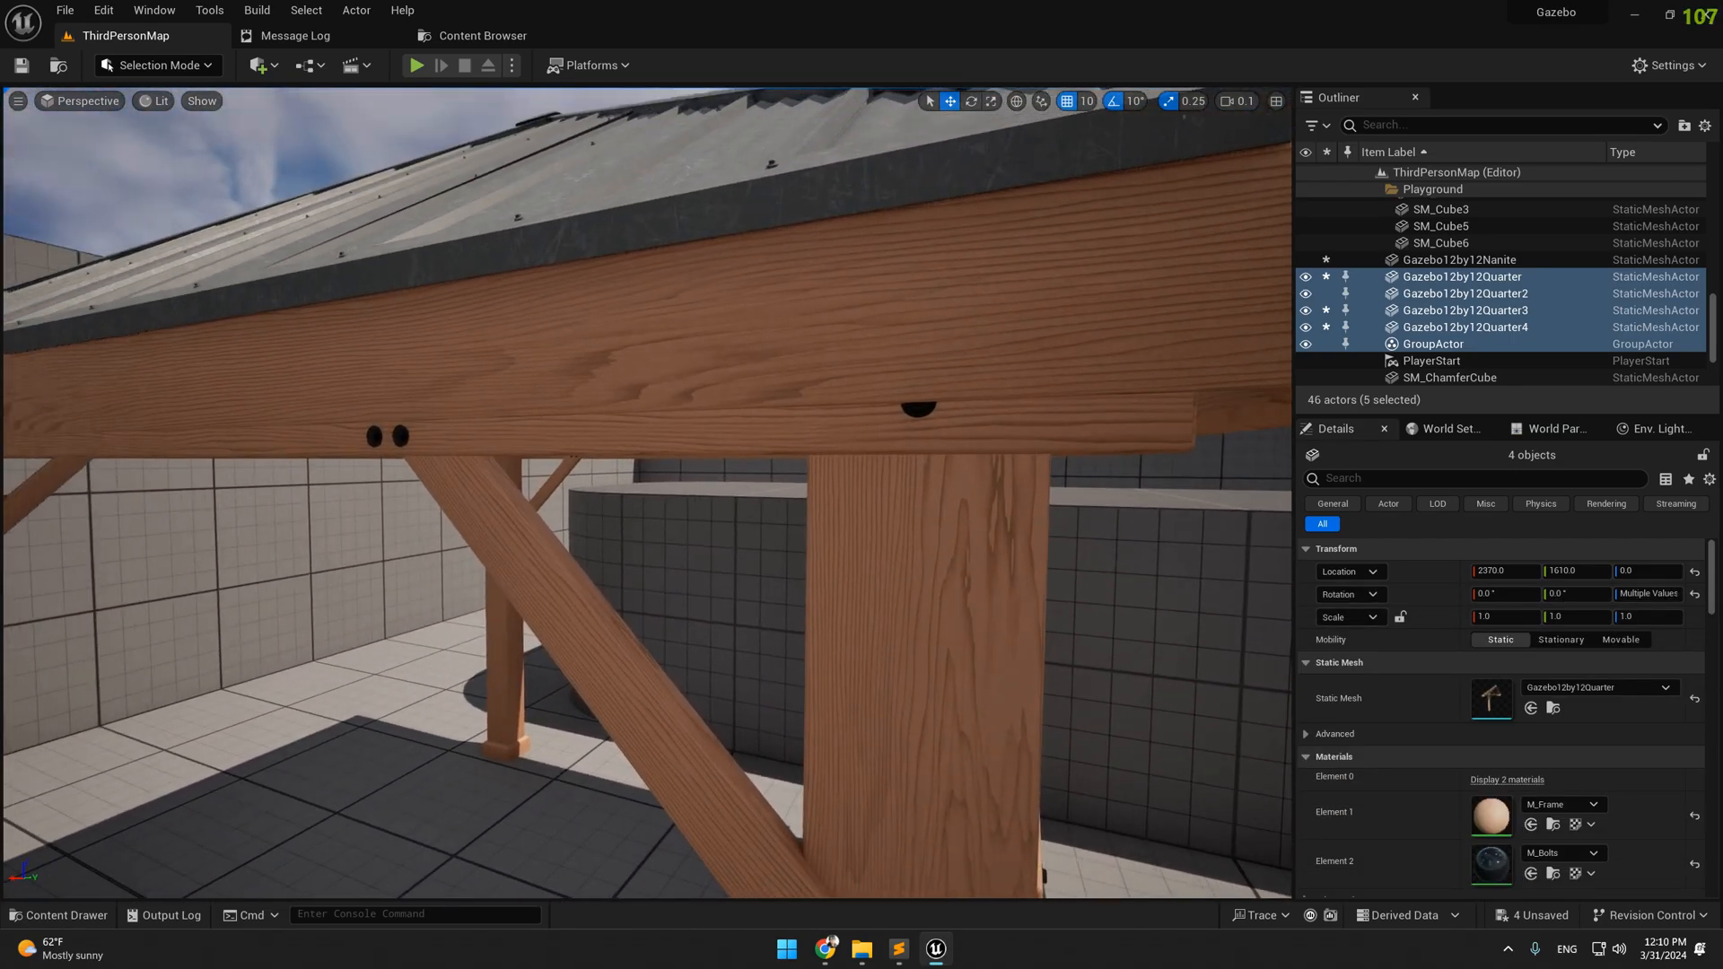
{"action": "mouse_move", "coordinate": [585, 589]}
{"action": "right_mouse_down"}
{"action": "mouse_move", "coordinate": [619, 637]}
{"action": "mouse_move", "coordinate": [547, 744]}
{"action": "mouse_move", "coordinate": [642, 646]}
{"action": "mouse_move", "coordinate": [585, 588]}
{"action": "right_mouse_up"}
{"action": "key", "text": "w"}
{"action": "key", "text": "ctrl+space"}
{"action": "left_click_drag", "start_coordinate": [346, 695], "coordinate": [938, 495]}
{"action": "right_click_drag", "start_coordinate": [778, 588], "coordinate": [810, 544]}
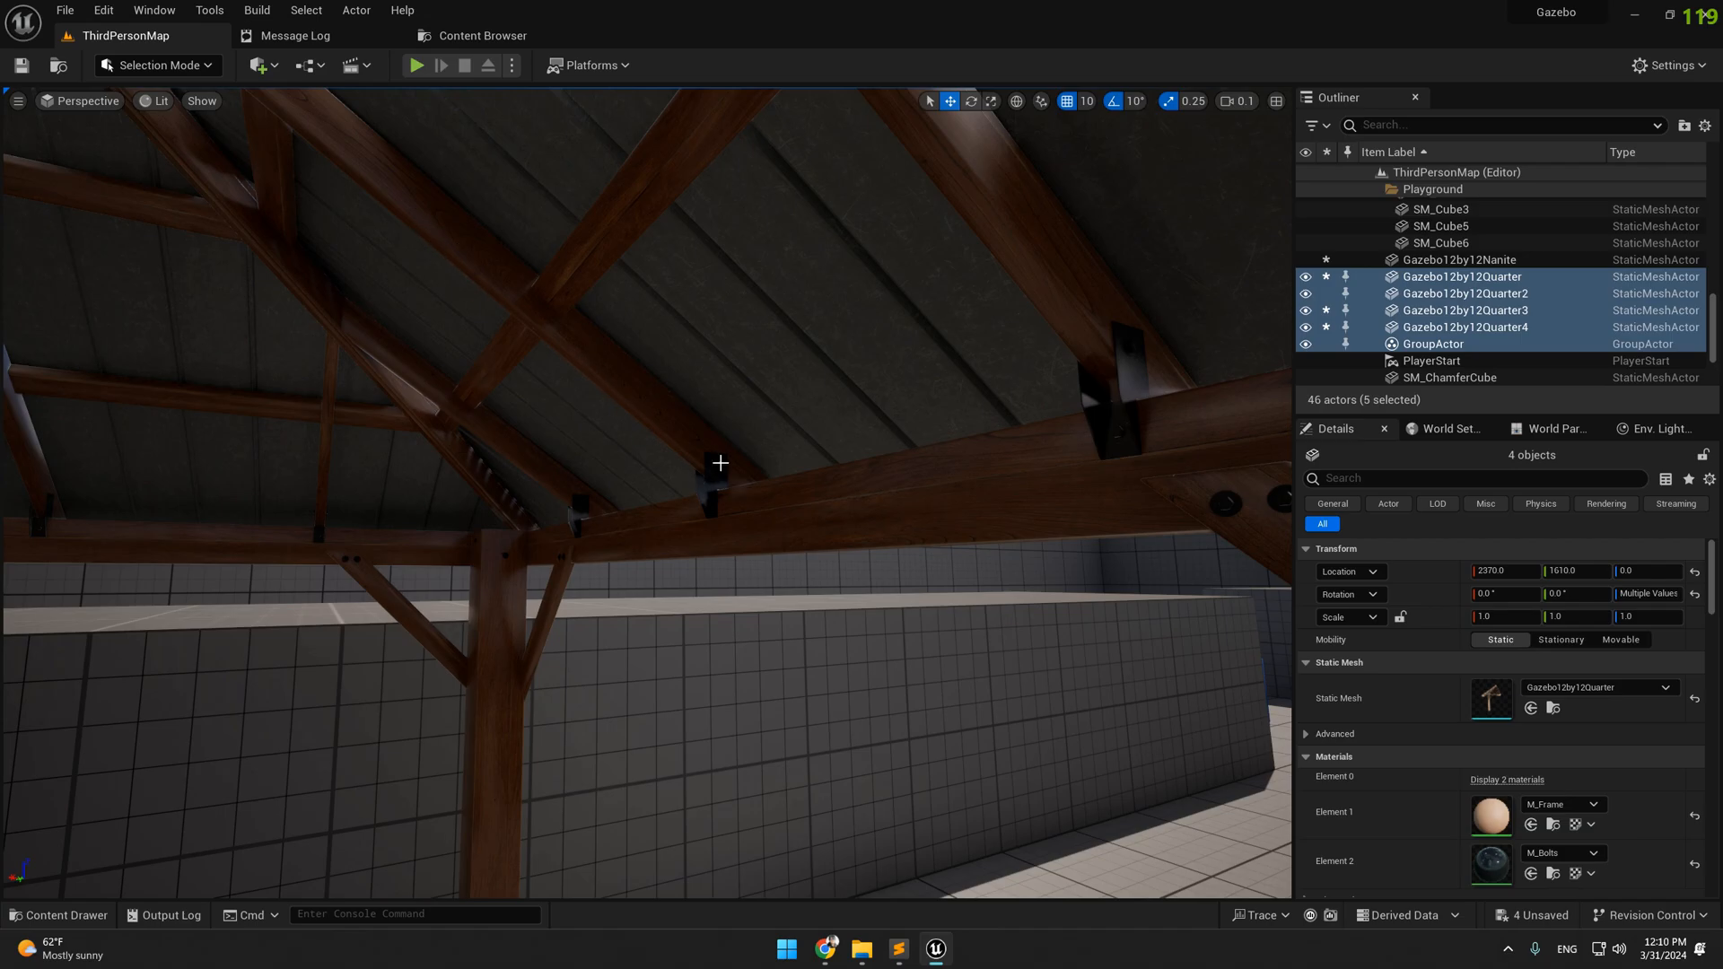
{"action": "right_click_drag", "start_coordinate": [834, 449], "coordinate": [835, 450]}
{"action": "right_click_drag", "start_coordinate": [1029, 413], "coordinate": [1028, 413]}
Apply the Orange Metal Sheet material to the Nanite gazebo's roof
{"action": "key", "text": "ctrl+space"}
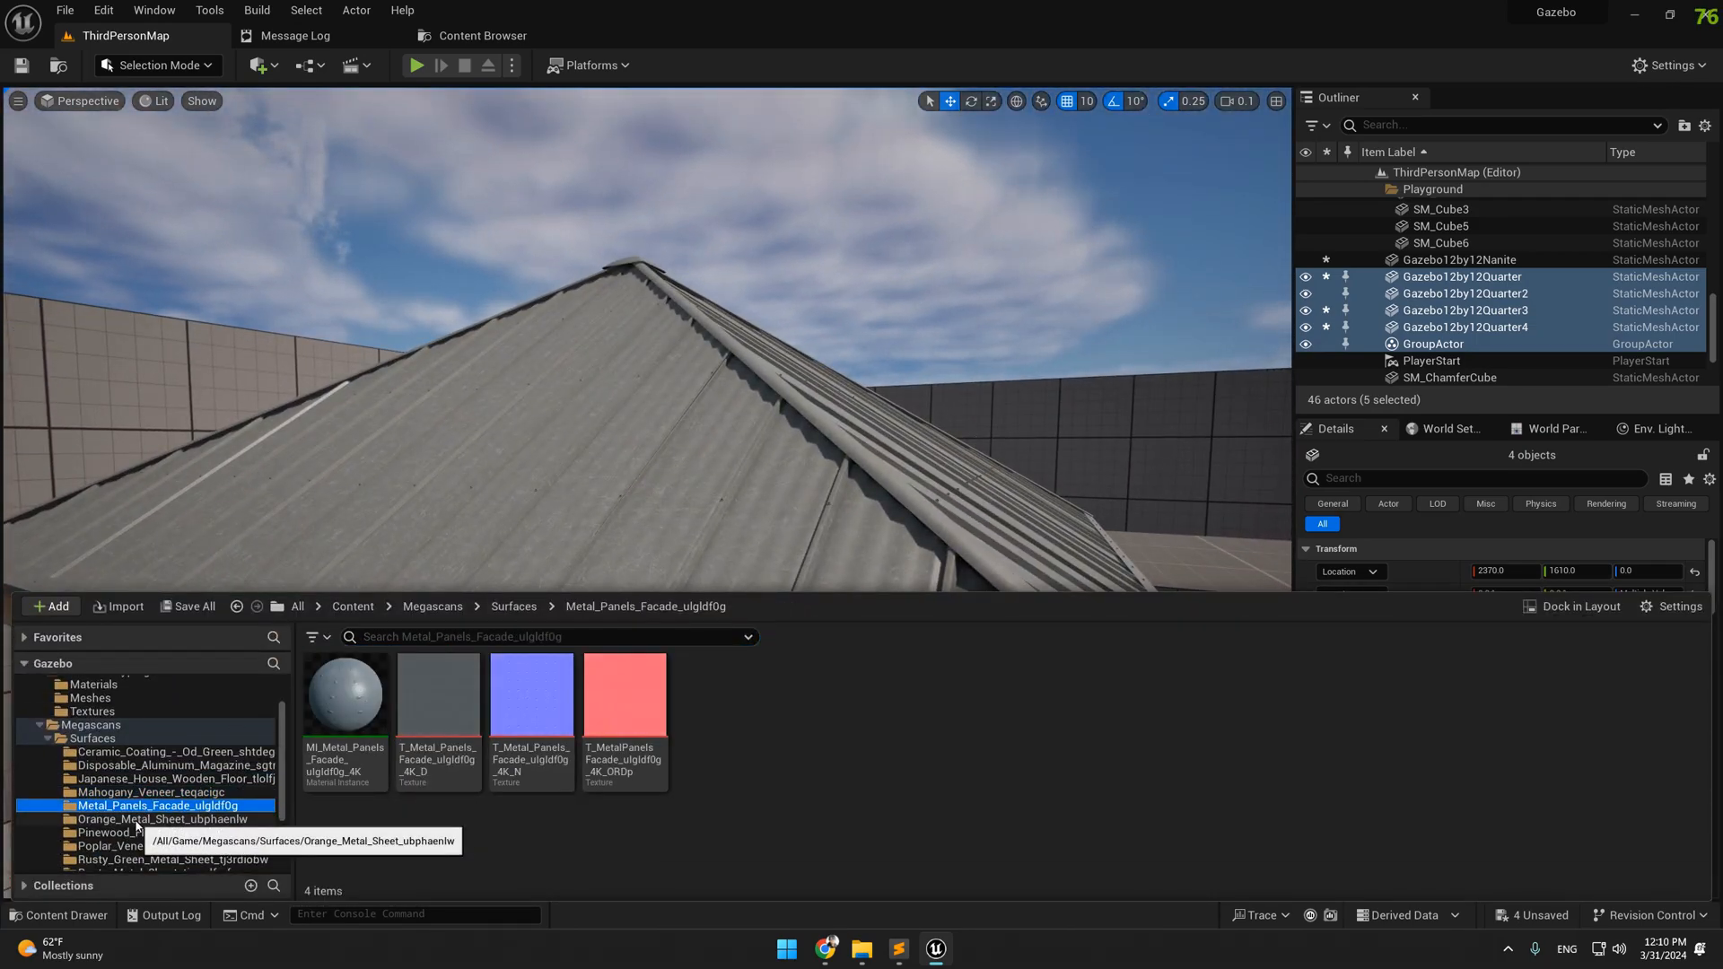
{"action": "left_click_drag", "start_coordinate": [546, 553], "coordinate": [546, 552]}
{"action": "right_click_drag", "start_coordinate": [546, 553], "coordinate": [545, 552]}
Apply the Rusty Green Metal Sheet material to the Nanite gazebo's roof and move underneath to a rafter bracket
{"action": "key", "text": "ctrl+space"}
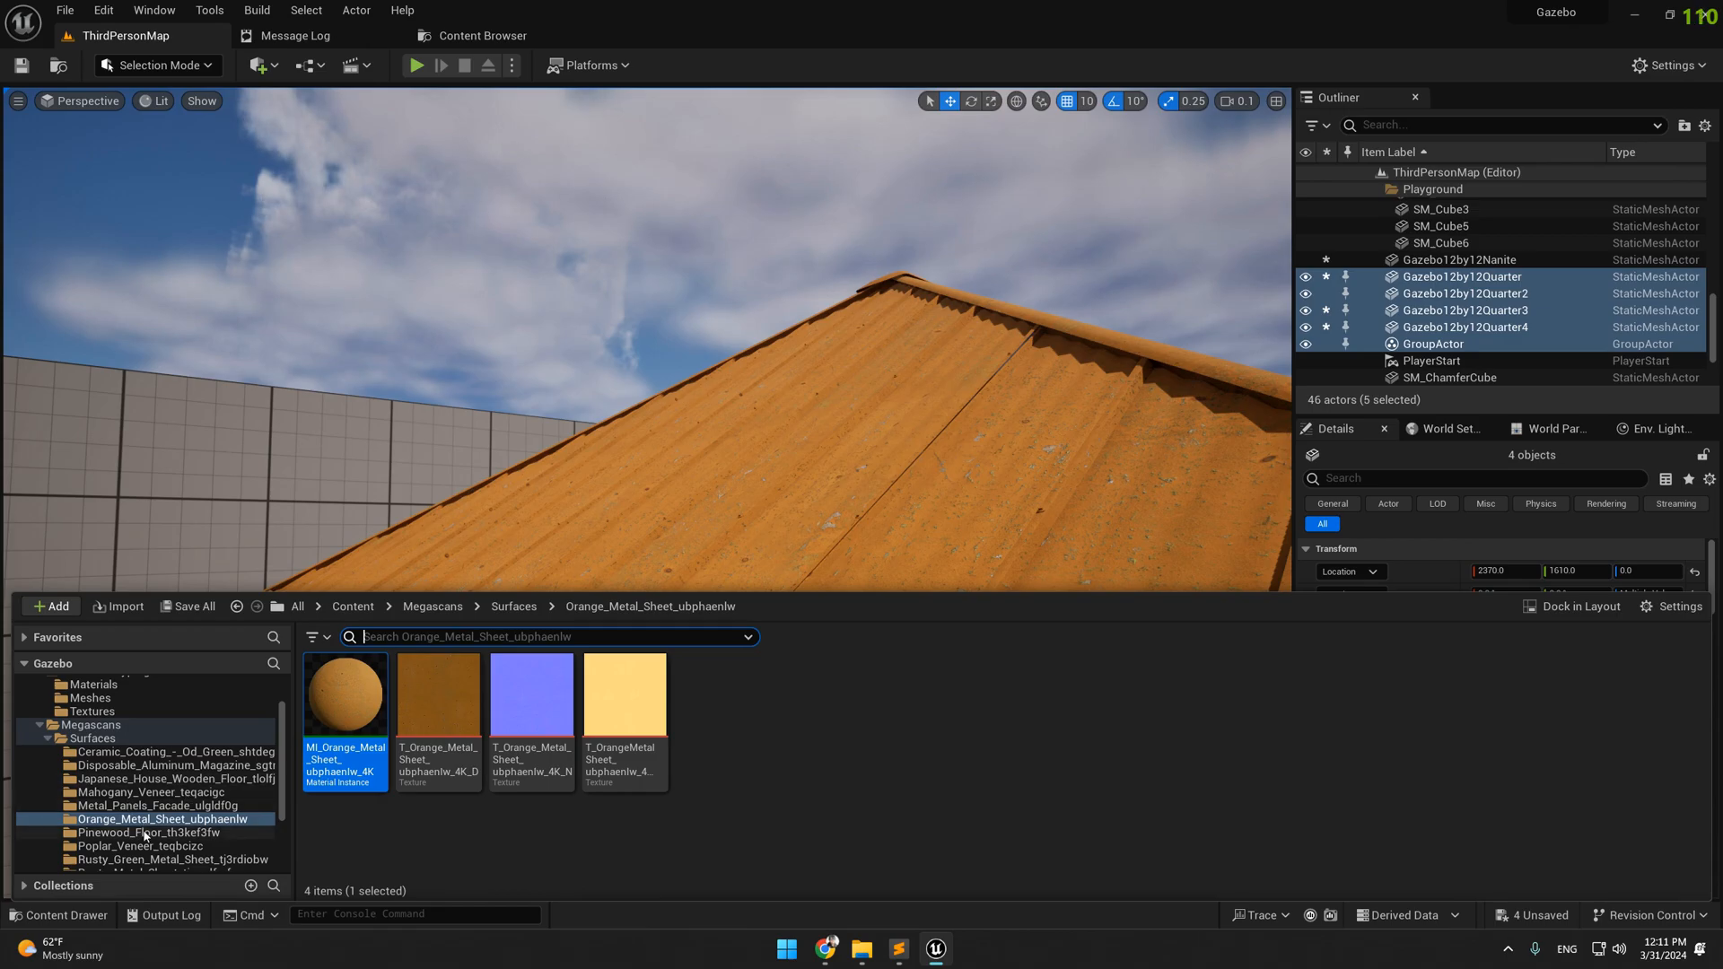
{"action": "scroll", "coordinate": [151, 860], "scroll_direction": "down", "scroll_amount": 1}
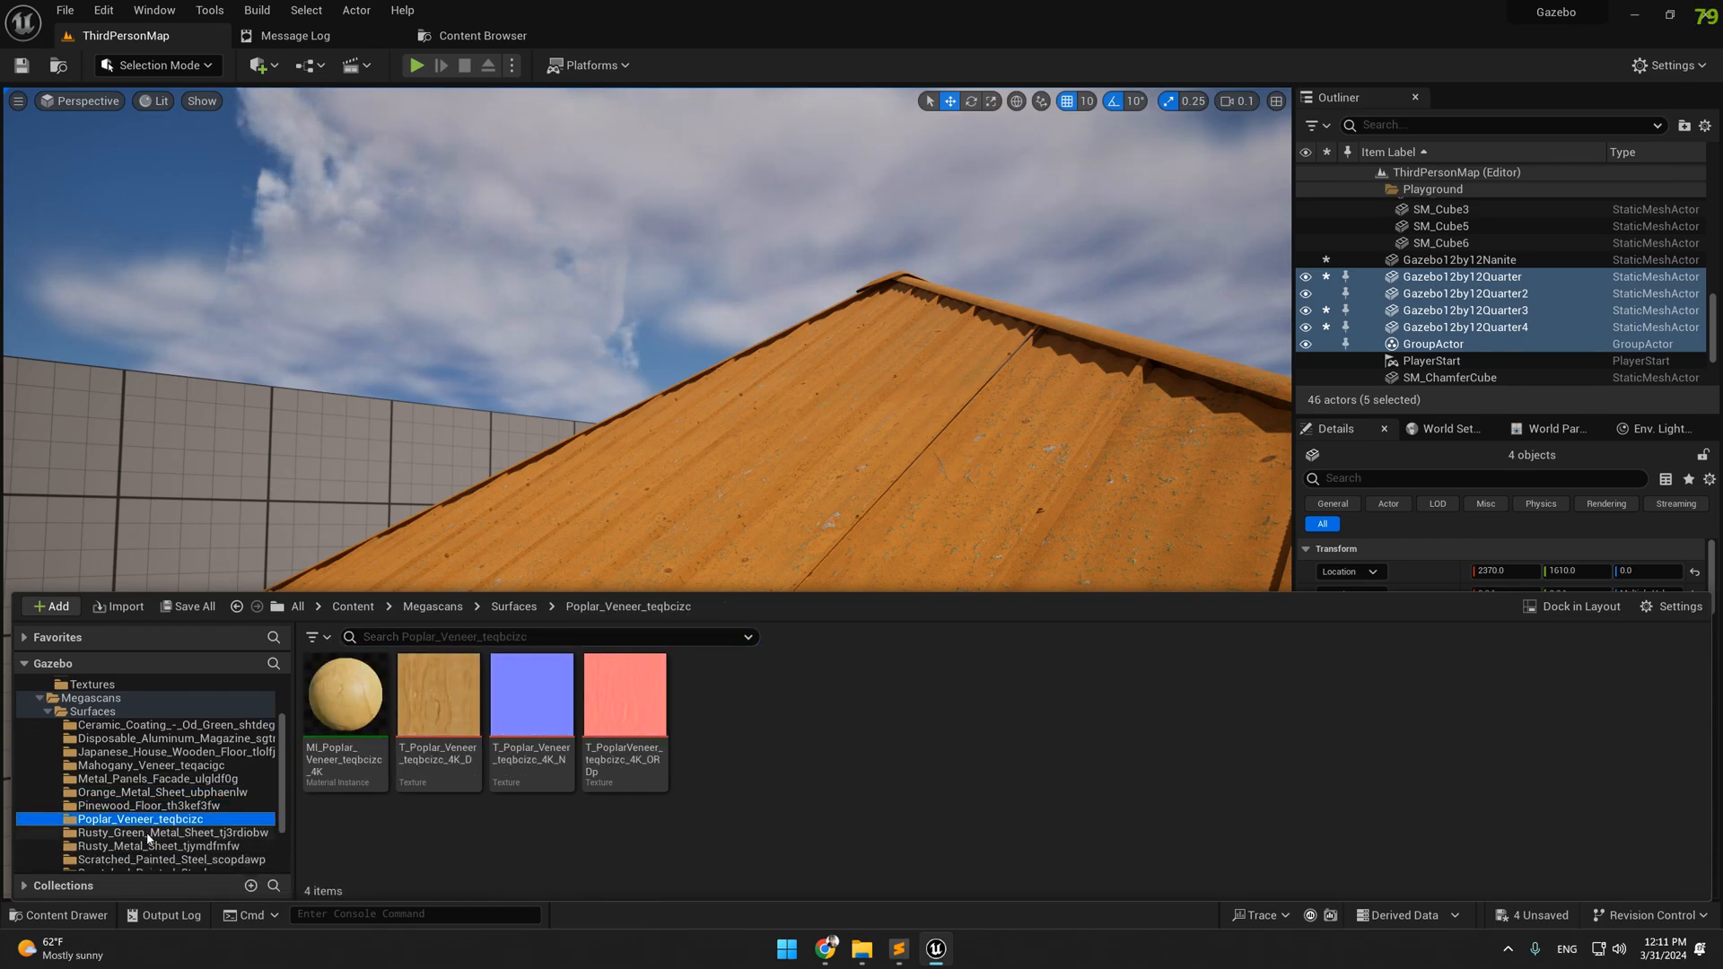
{"action": "left_click_drag", "start_coordinate": [637, 525], "coordinate": [636, 505]}
{"action": "right_click_drag", "start_coordinate": [635, 504], "coordinate": [636, 504]}
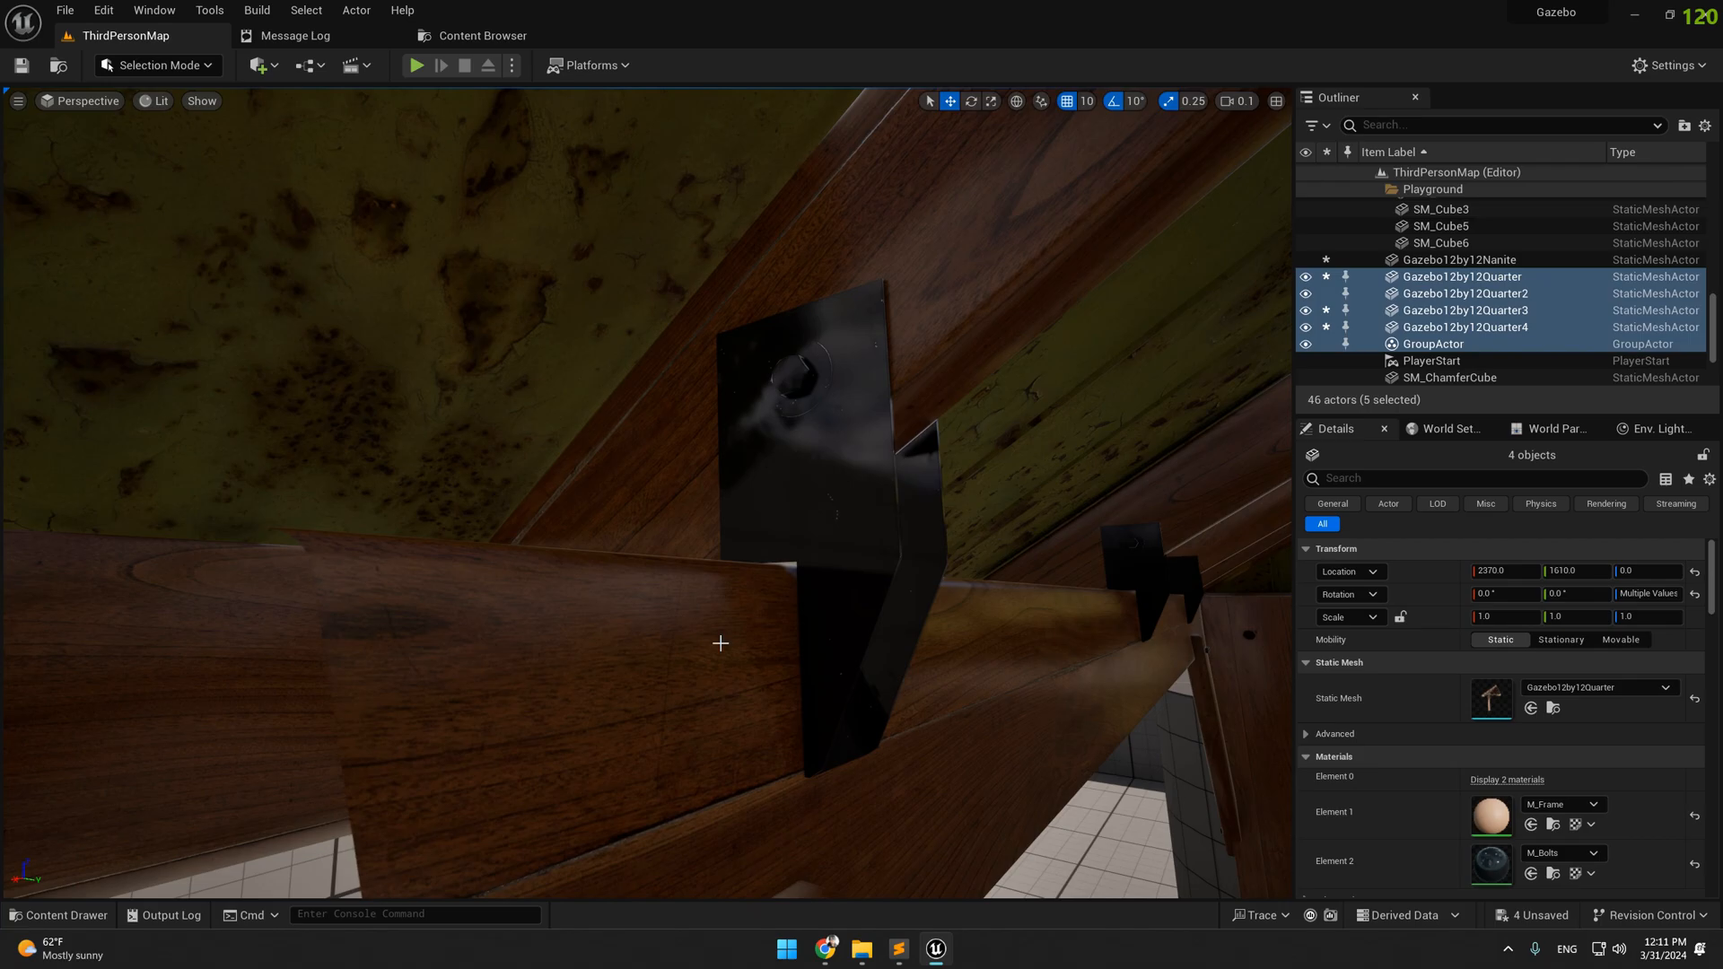
Apply the Scratched_Painted_Steel_seeweapc material to the Nanite gazebo's metal brackets
{"action": "key", "text": "ctrl+space"}
{"action": "scroll", "coordinate": [170, 823], "scroll_direction": "down", "scroll_amount": 3}
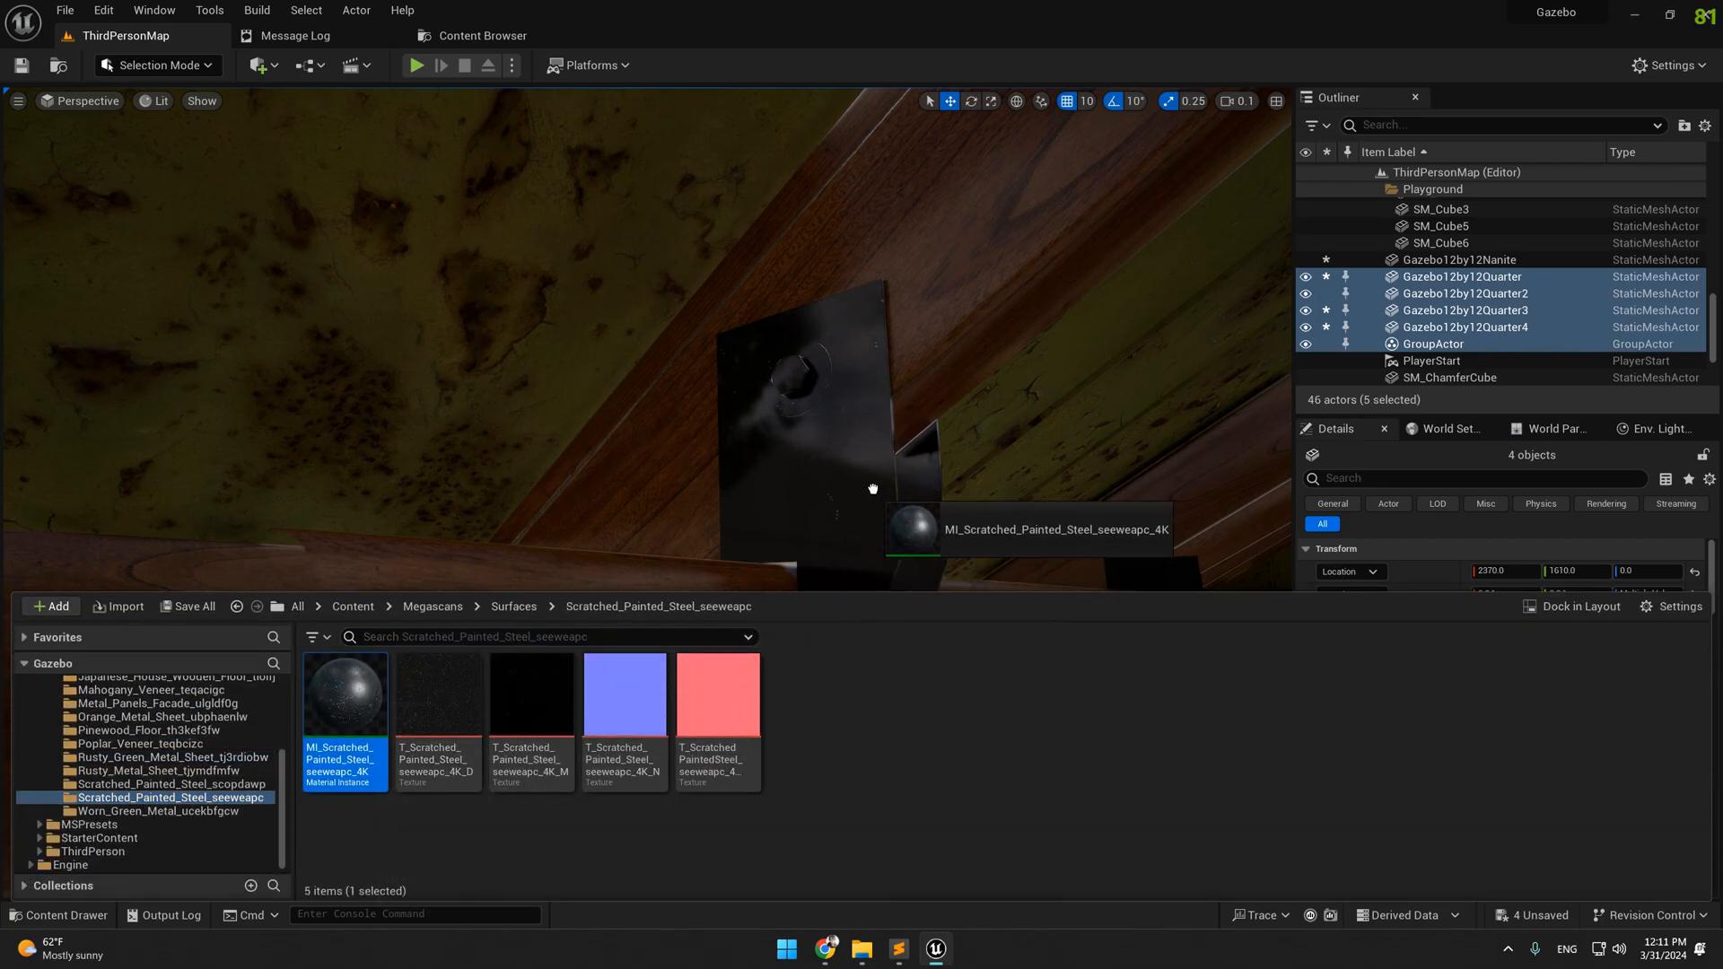
{"action": "left_click_drag", "start_coordinate": [875, 493], "coordinate": [838, 457]}
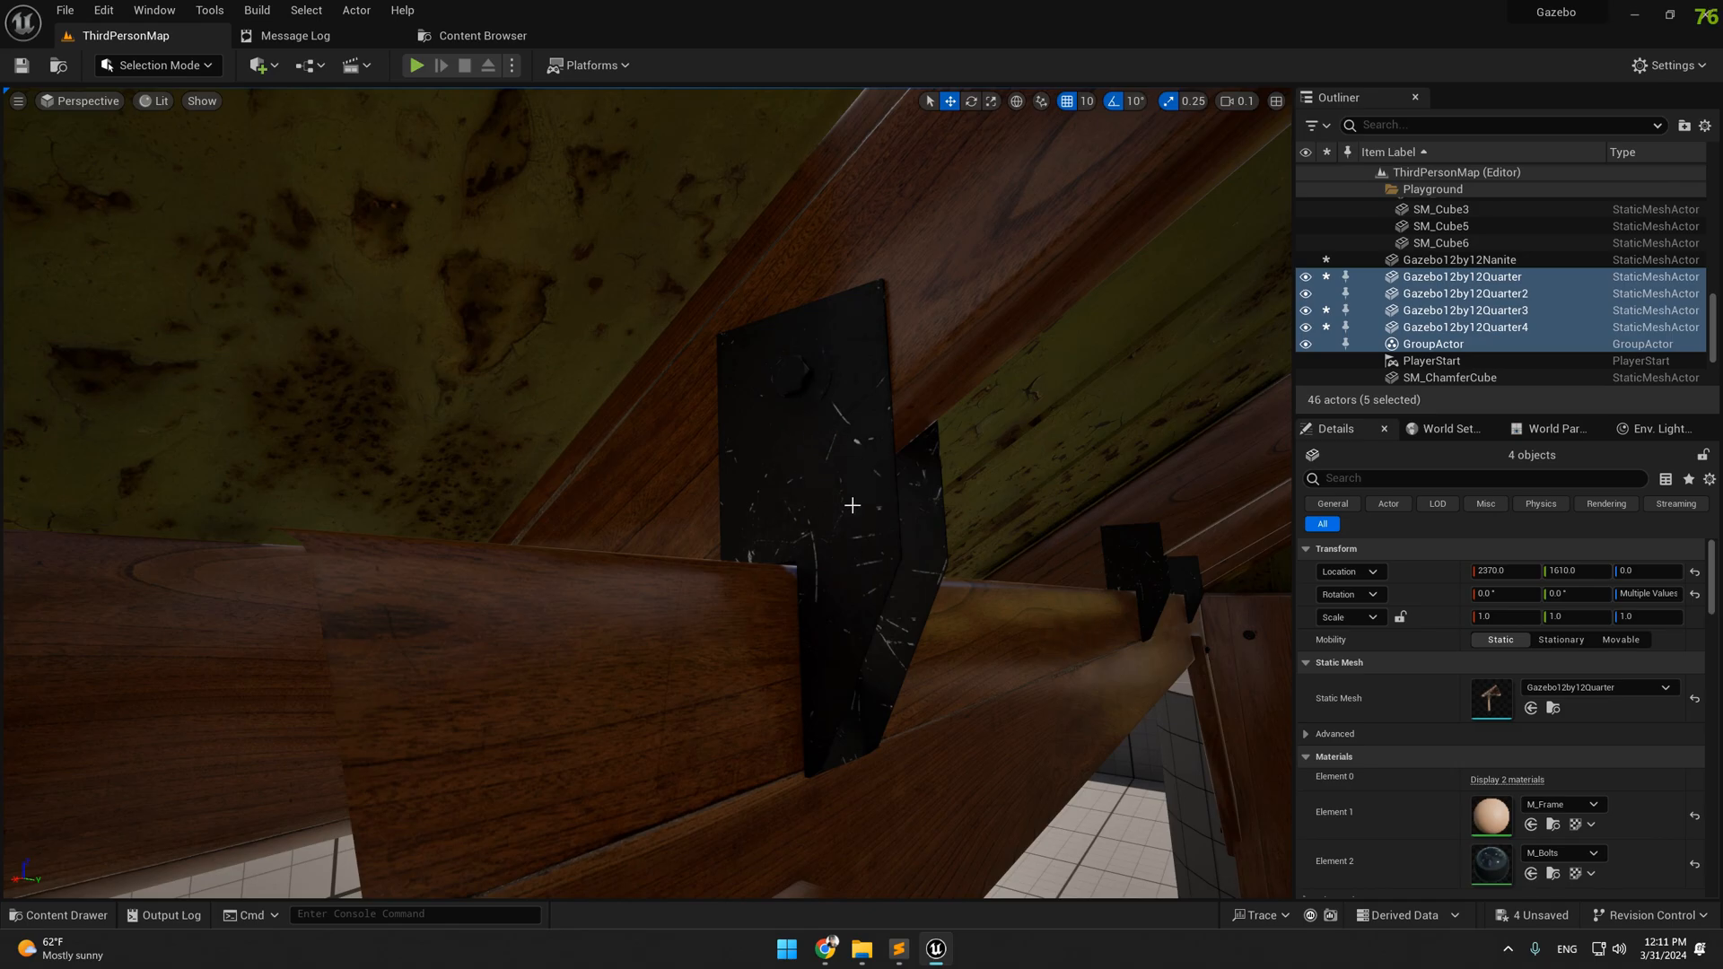
Apply the Scratched_Painted_Steel_scopdawp material to the Nanite gazebo's metal brackets and view them from another angle
{"action": "key", "text": "ctrl+space"}
{"action": "left_click_drag", "start_coordinate": [346, 695], "coordinate": [781, 541]}
{"action": "right_click_drag", "start_coordinate": [662, 819], "coordinate": [794, 812]}
Apply the Rusty Metal Sheet material to the Nanite gazebo's brackets and bolts, and review the whole gazebo from outside
{"action": "key", "text": "ctrl+space"}
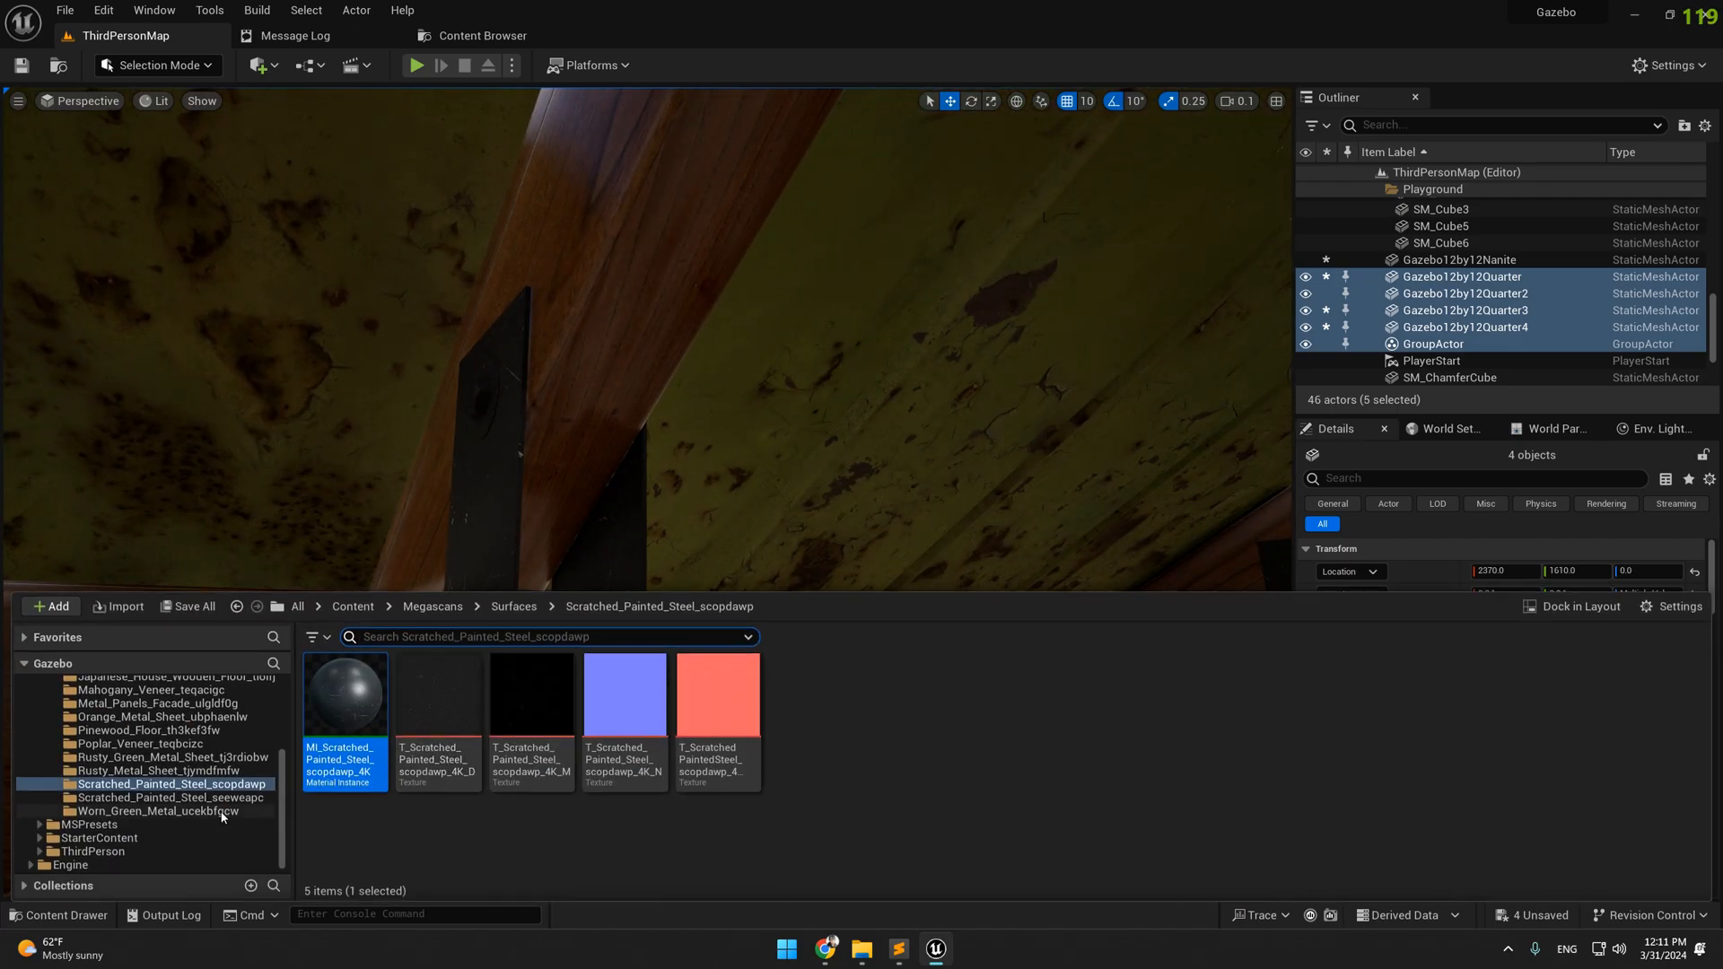
{"action": "left_click", "coordinate": [106, 757]}
{"action": "left_click", "coordinate": [106, 771]}
{"action": "left_click_drag", "start_coordinate": [345, 695], "coordinate": [490, 499]}
{"action": "right_click_drag", "start_coordinate": [489, 499], "coordinate": [462, 567]}
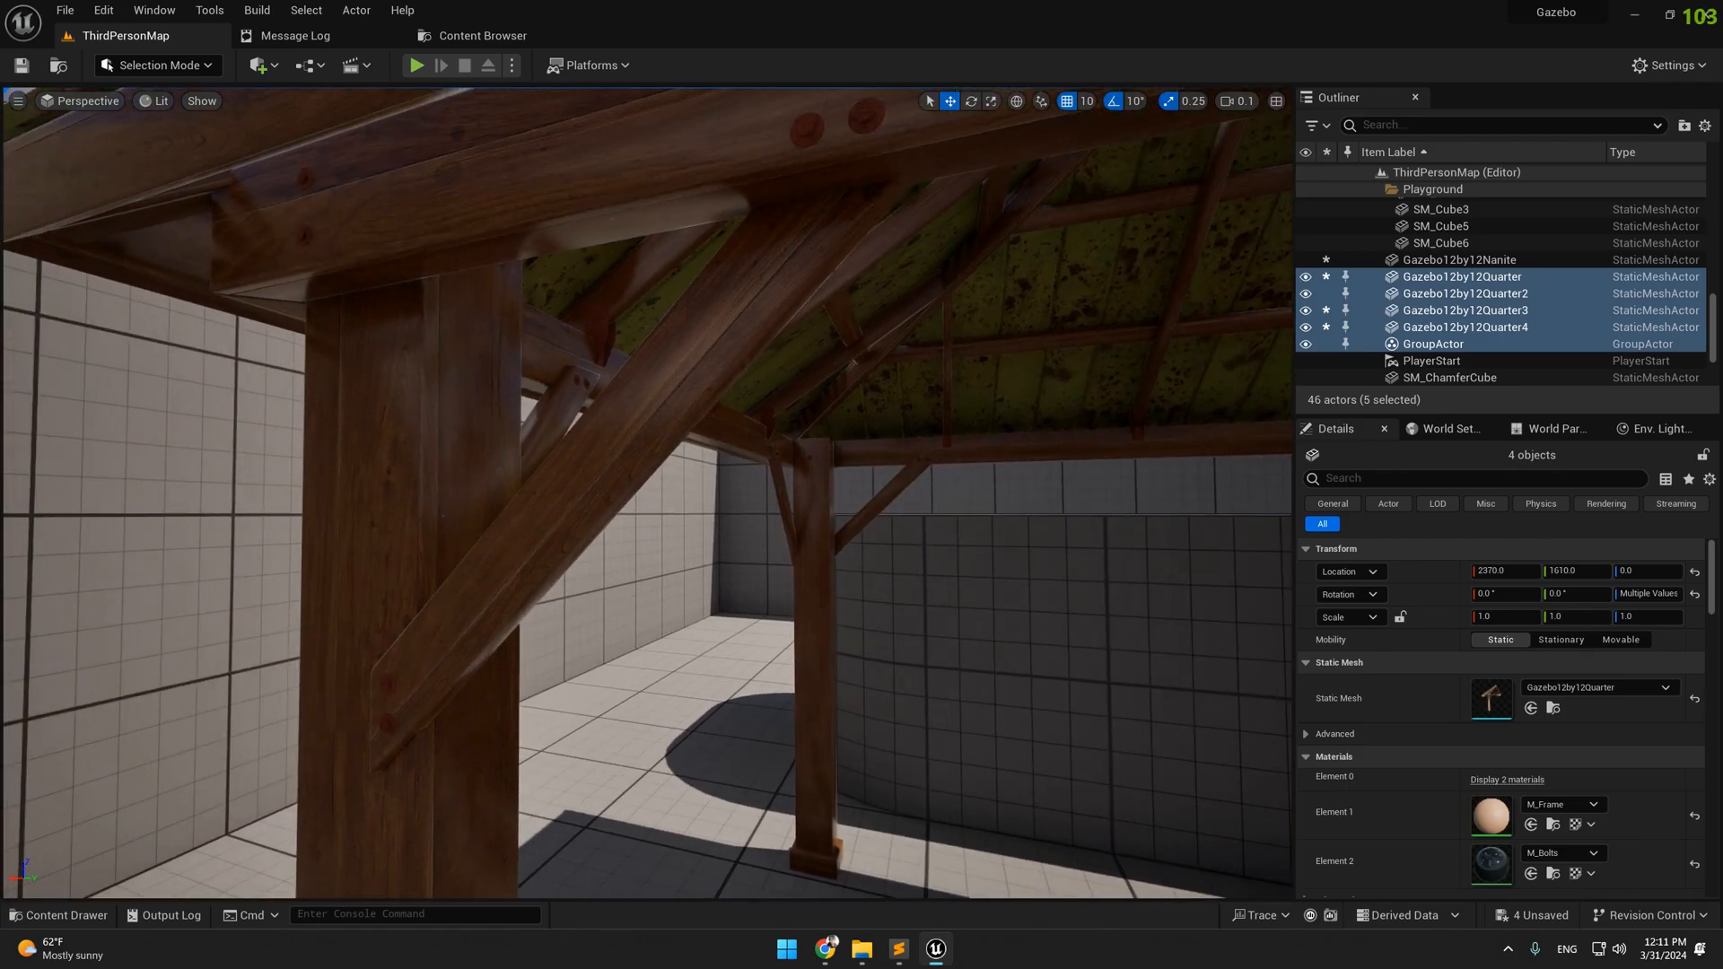
{"action": "right_click_drag", "start_coordinate": [462, 566], "coordinate": [750, 512]}
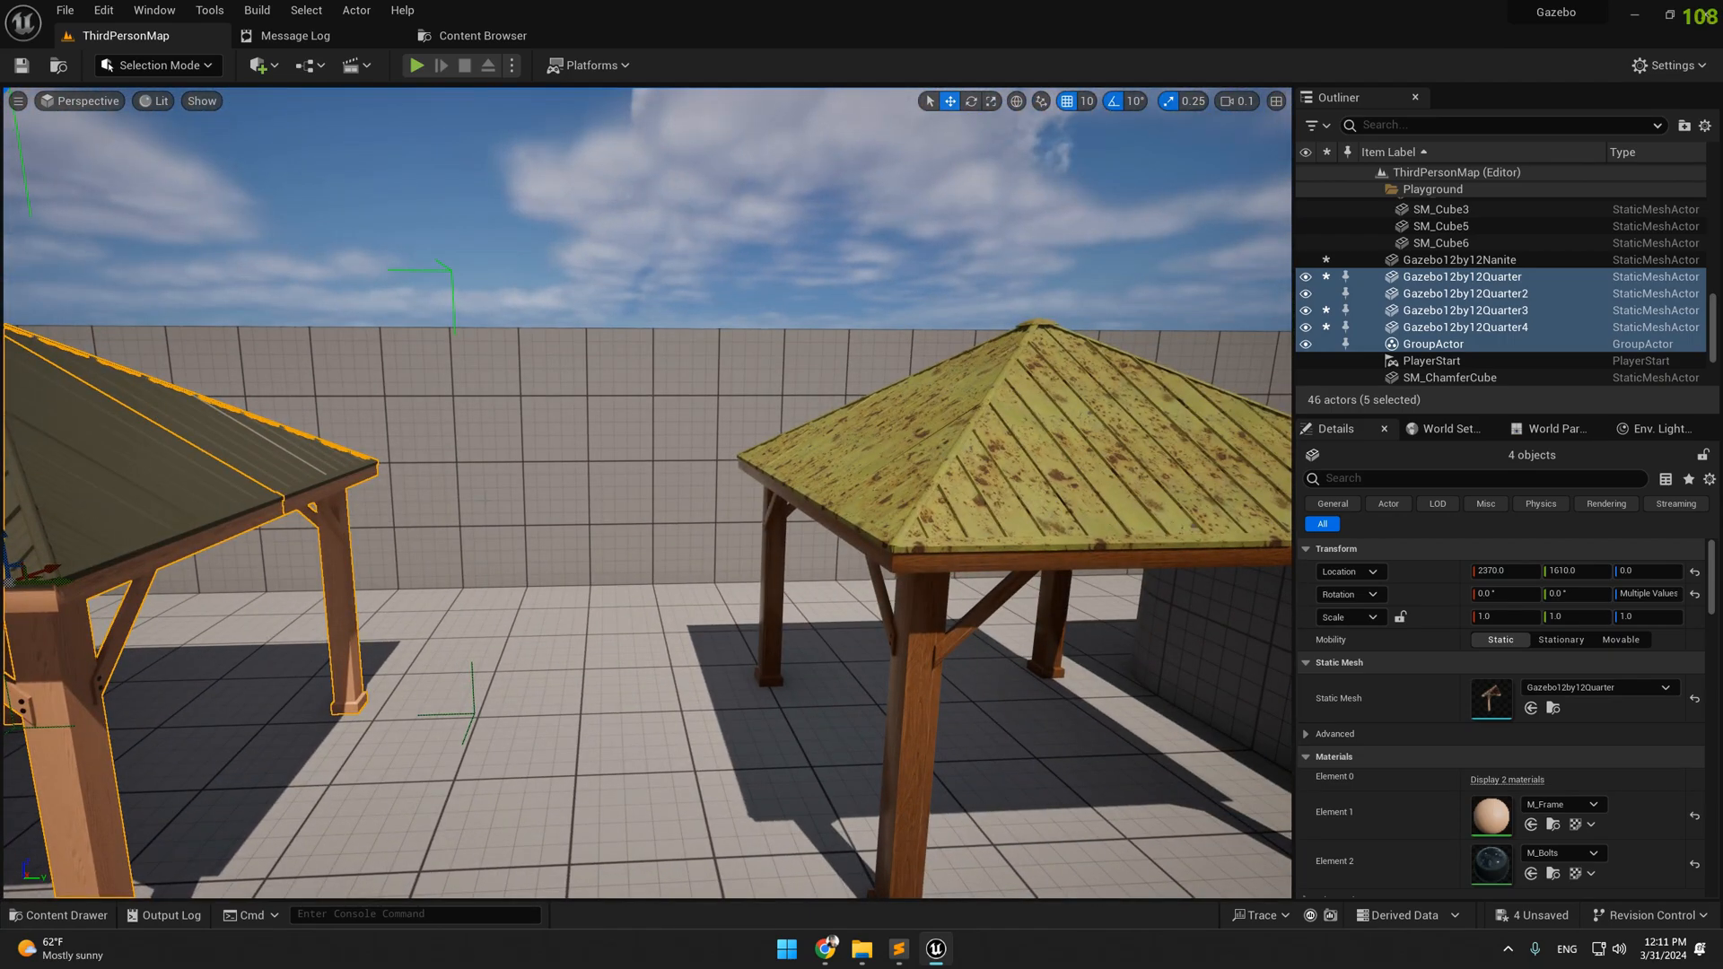